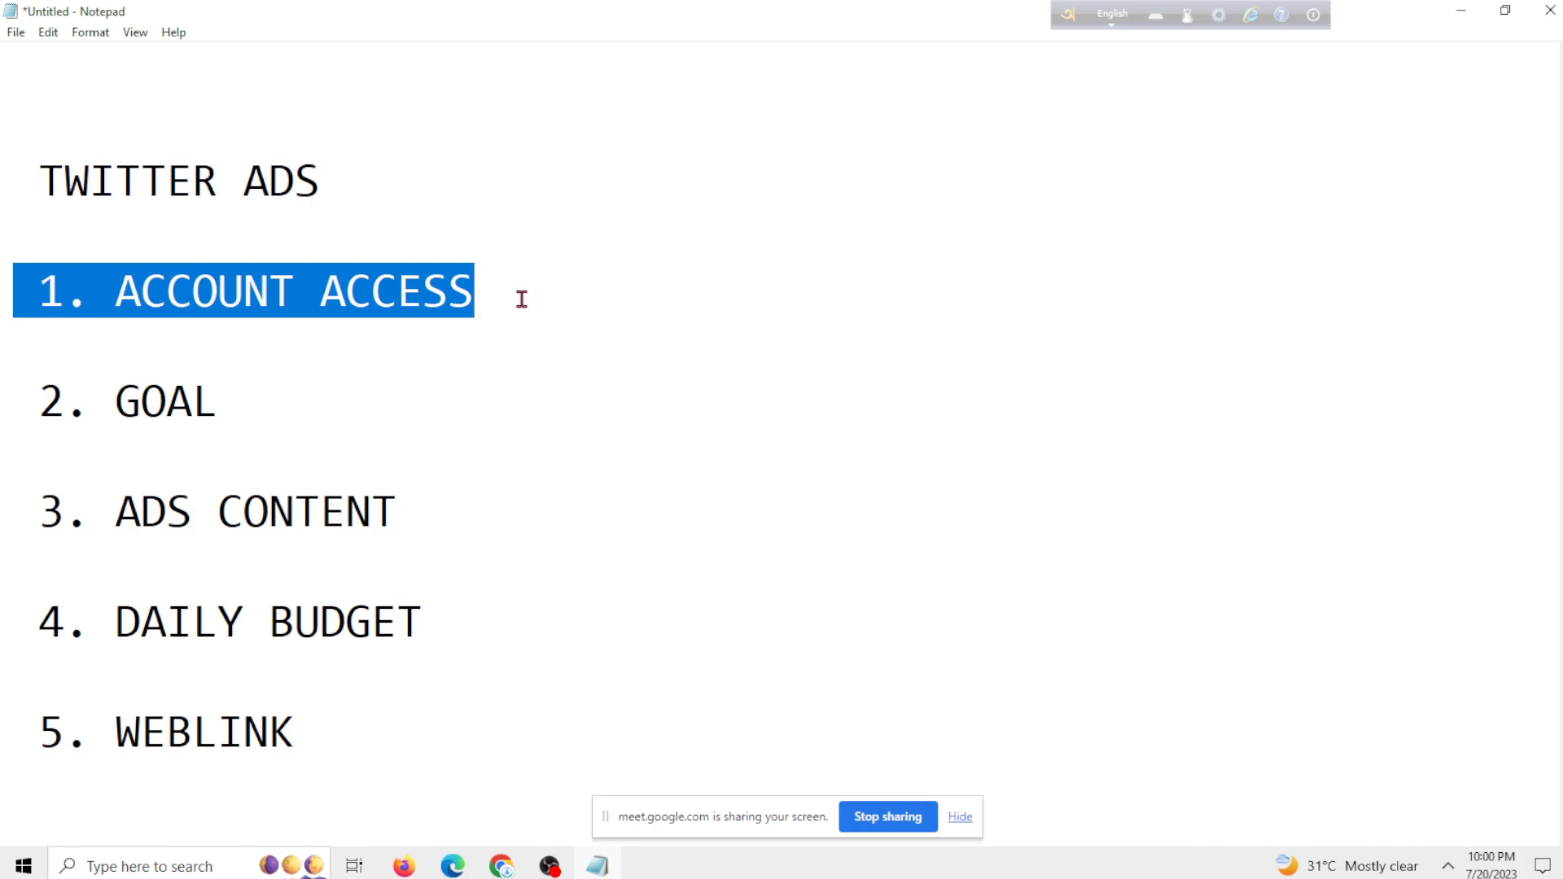
- Go through the Twitter ads checklist in the note: account access, goal, ads content, daily budget and weblink
{"action": "left_click", "coordinate": [481, 299]}
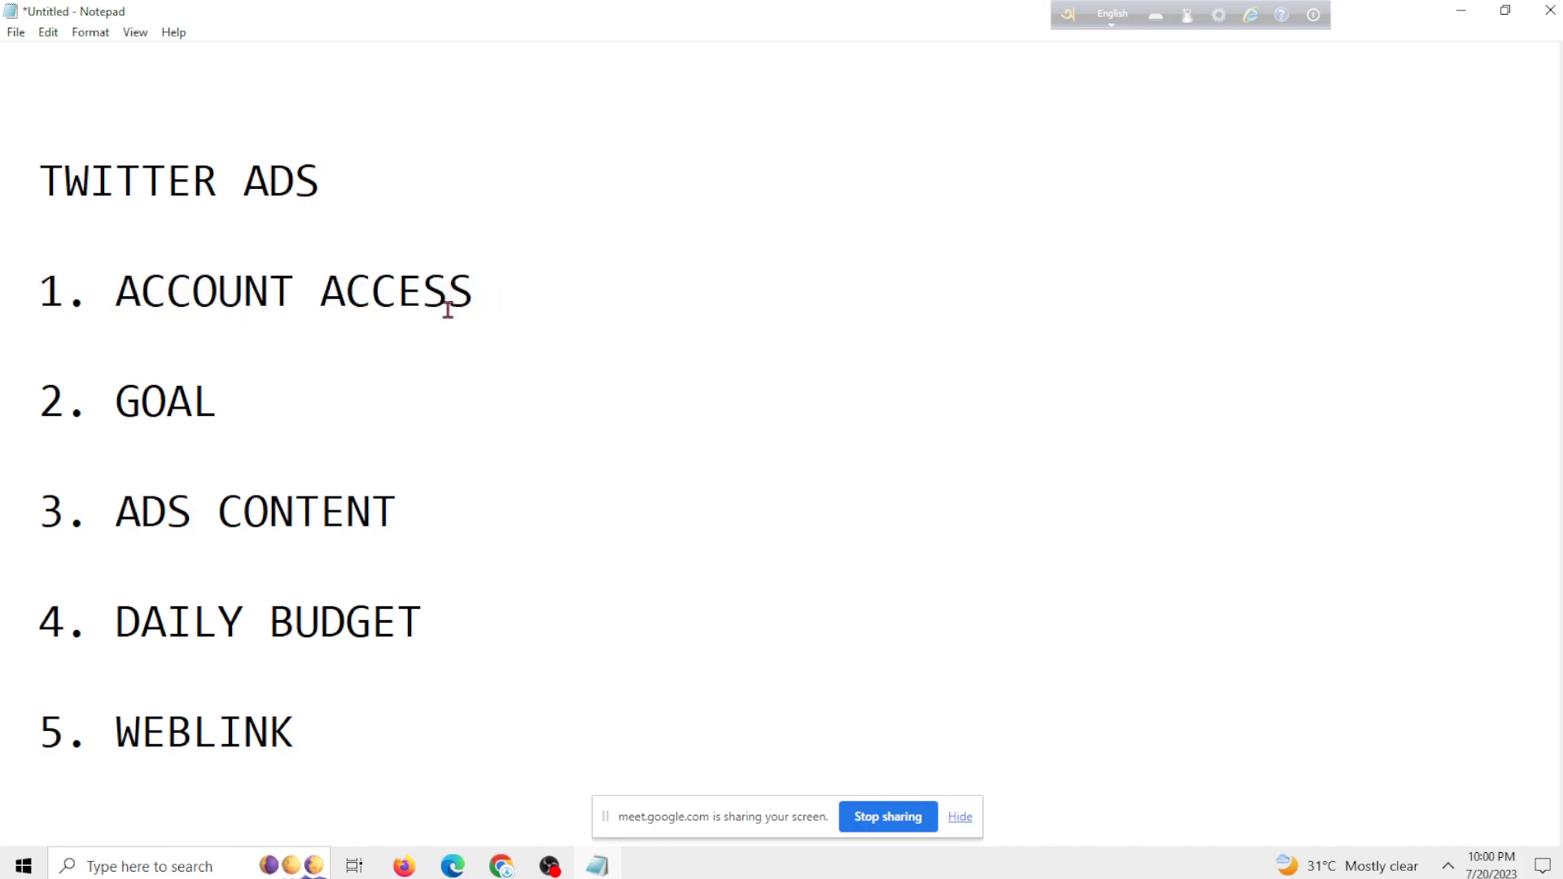
{"action": "left_click_drag", "start_coordinate": [25, 411], "coordinate": [338, 406]}
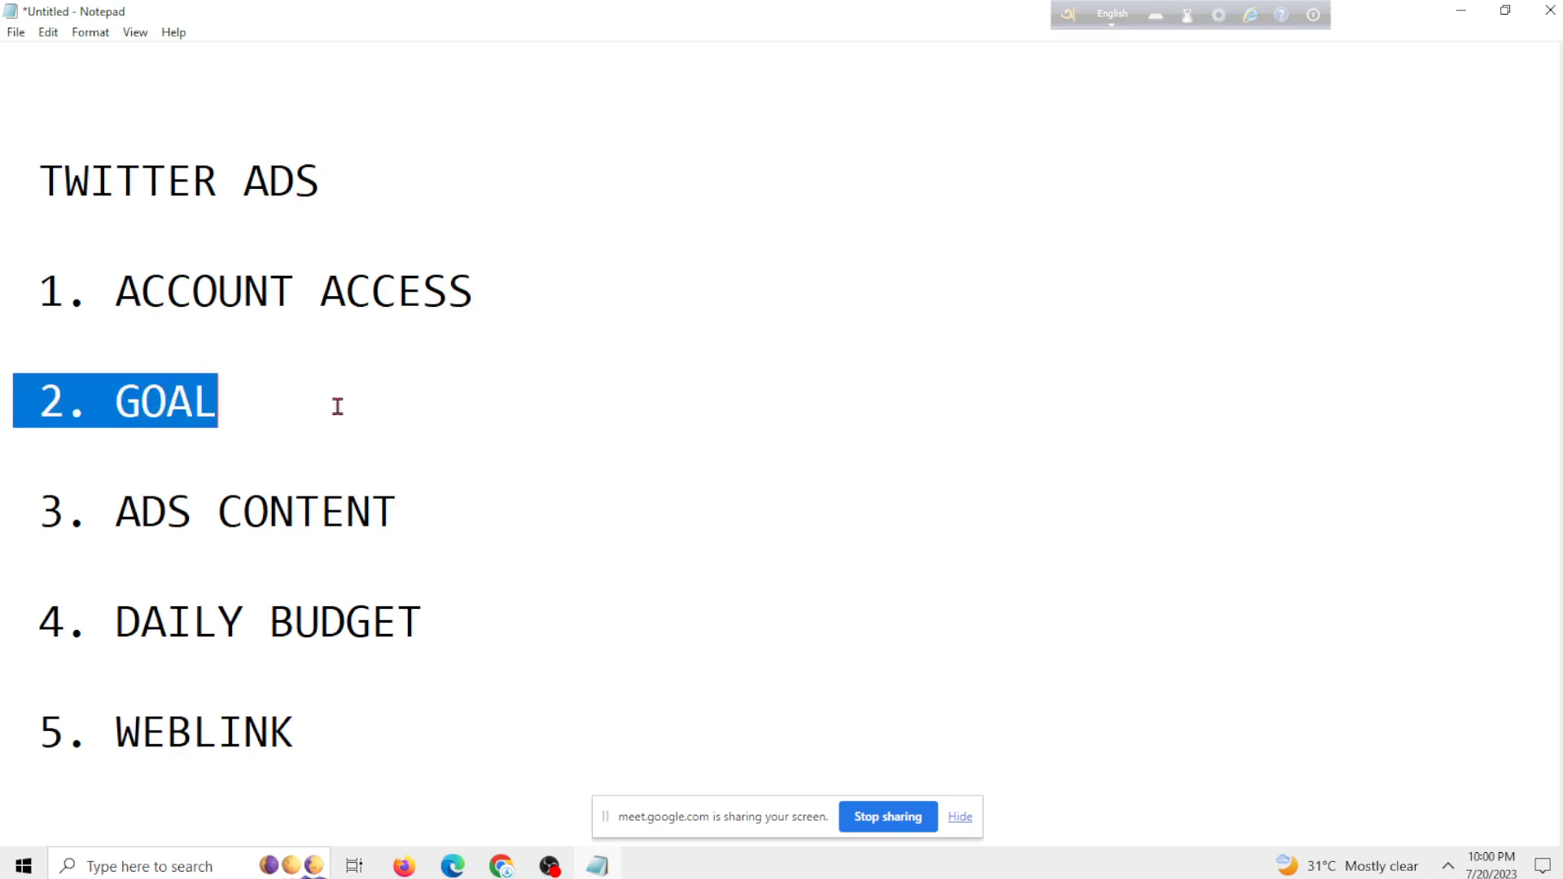
{"action": "left_click", "coordinate": [338, 406]}
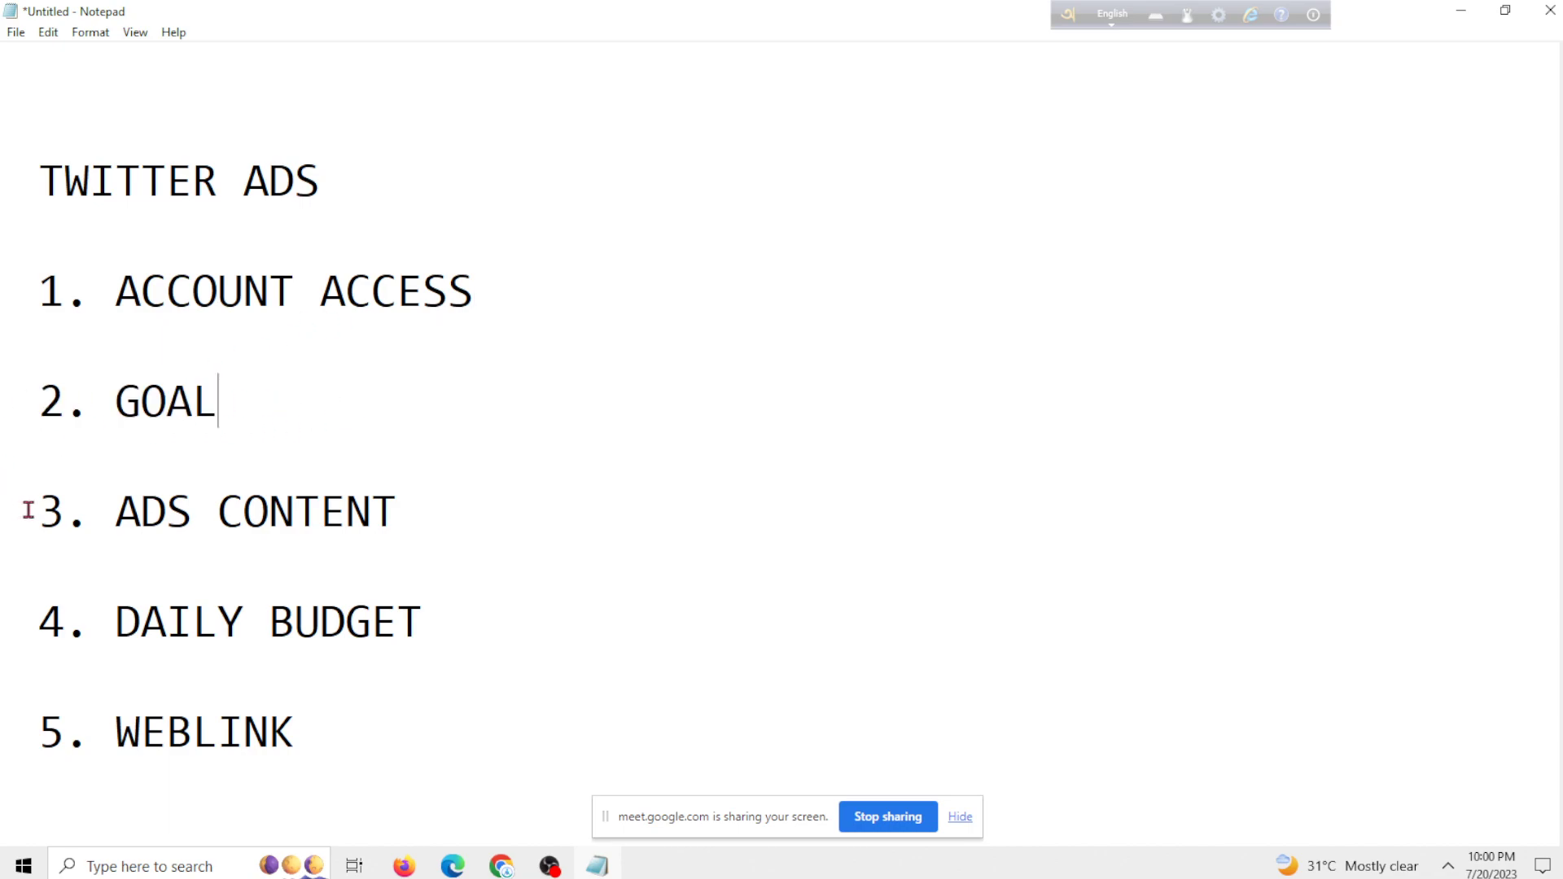
{"action": "left_click_drag", "start_coordinate": [33, 510], "coordinate": [399, 517]}
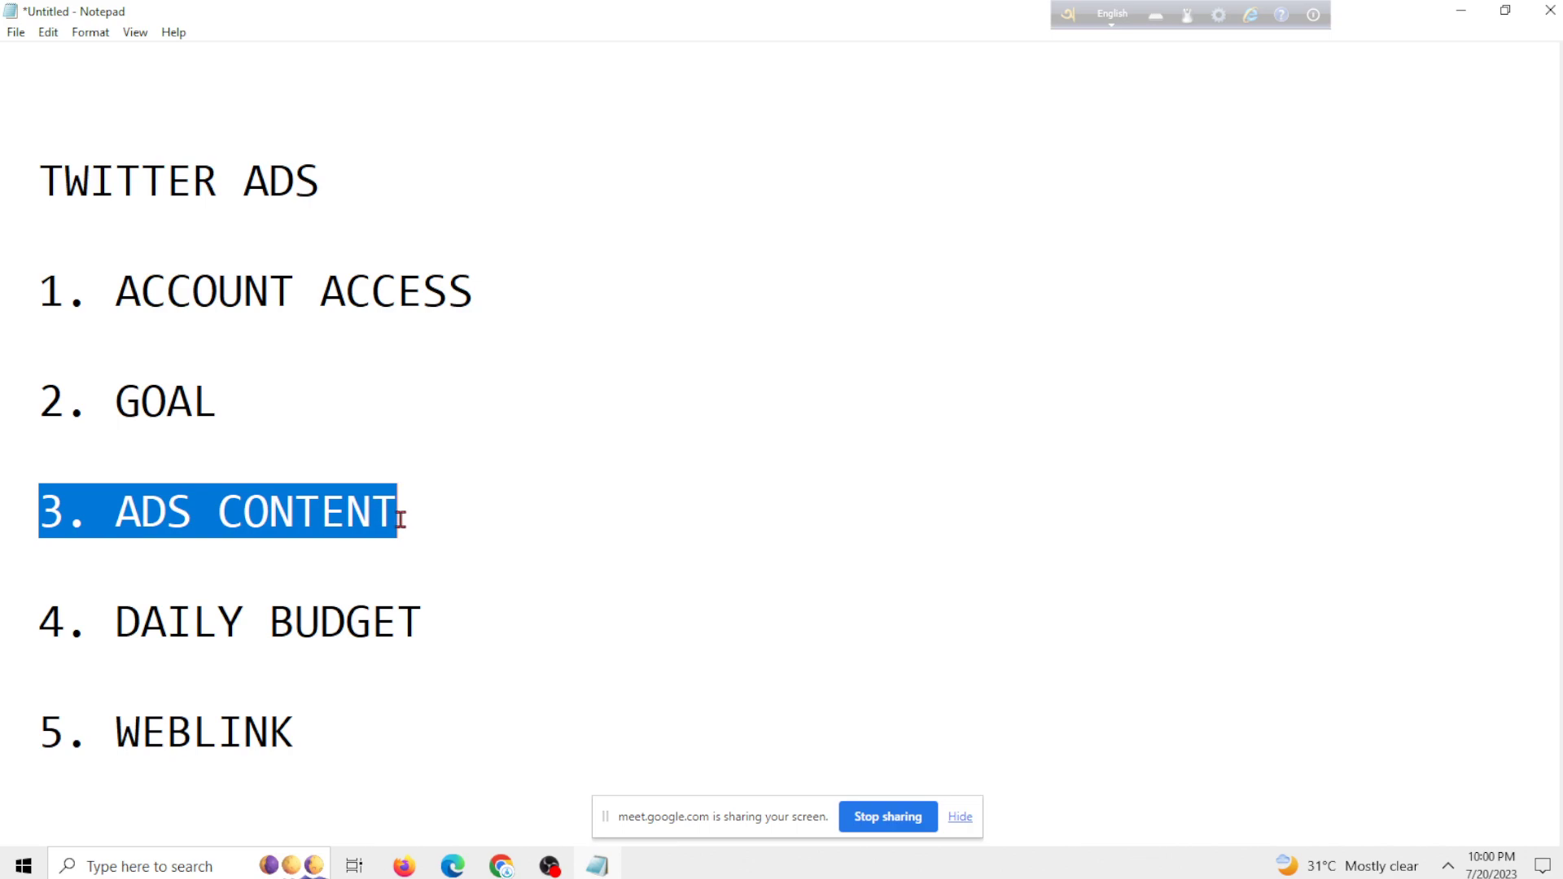
{"action": "left_click", "coordinate": [401, 519]}
{"action": "left_click_drag", "start_coordinate": [39, 621], "coordinate": [422, 615]}
{"action": "left_click", "coordinate": [424, 616]}
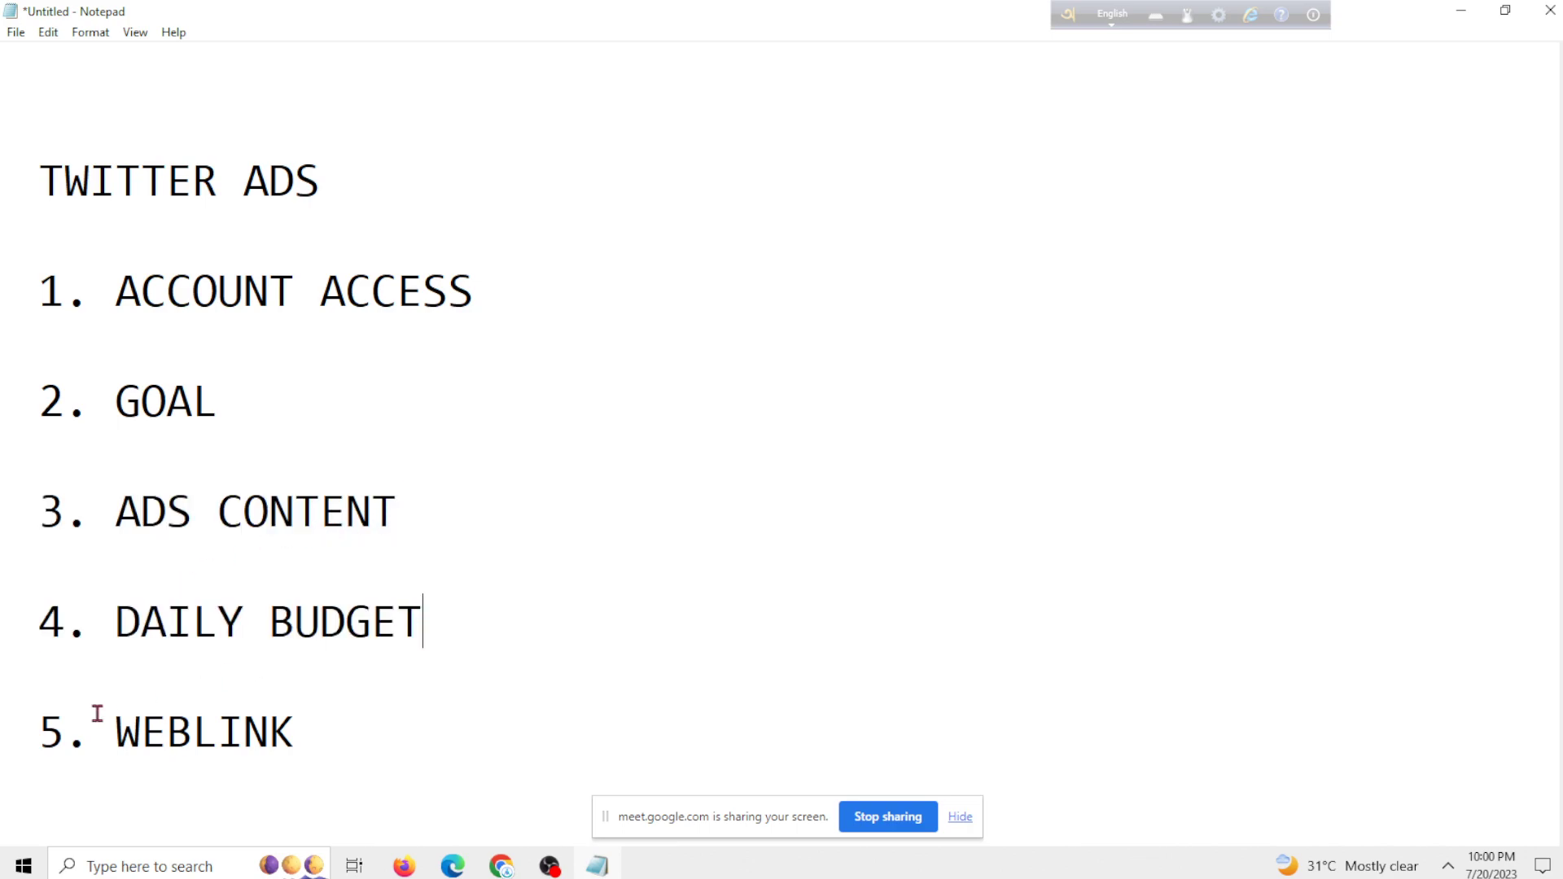
{"action": "left_click_drag", "start_coordinate": [12, 720], "coordinate": [304, 717]}
{"action": "left_click", "coordinate": [273, 700]}
{"action": "left_click", "coordinate": [305, 720]}
- Switch from the note to Twitter in the browser and open Twitter Ads from the professional tools
{"action": "left_click", "coordinate": [1459, 13]}
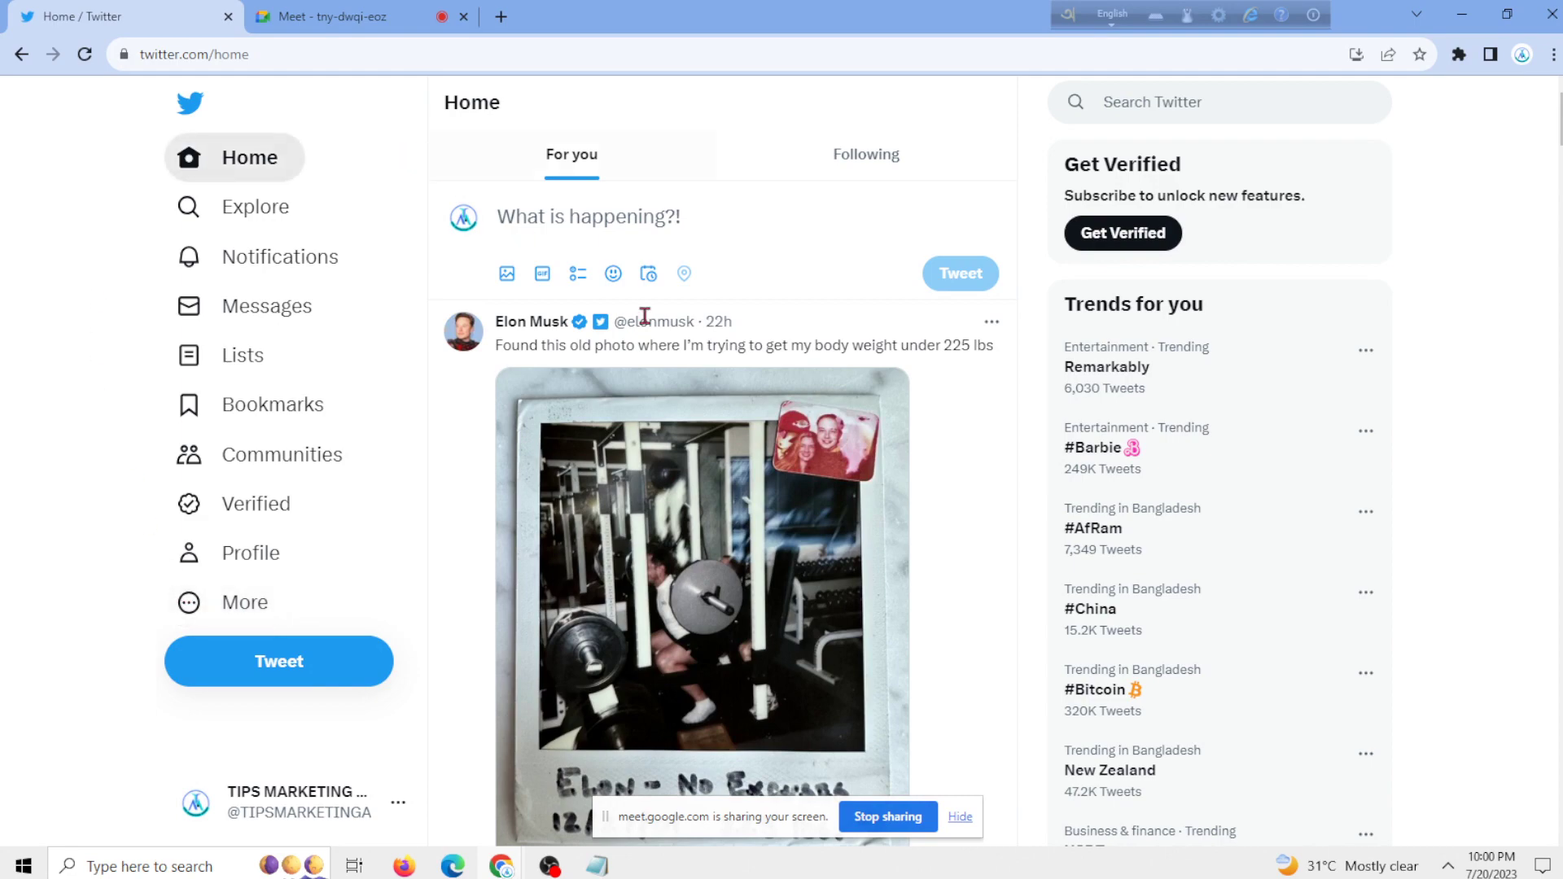
{"action": "scroll", "coordinate": [120, 584], "scroll_direction": "down", "scroll_amount": 1}
{"action": "scroll", "coordinate": [120, 584], "scroll_direction": "down", "scroll_amount": 2}
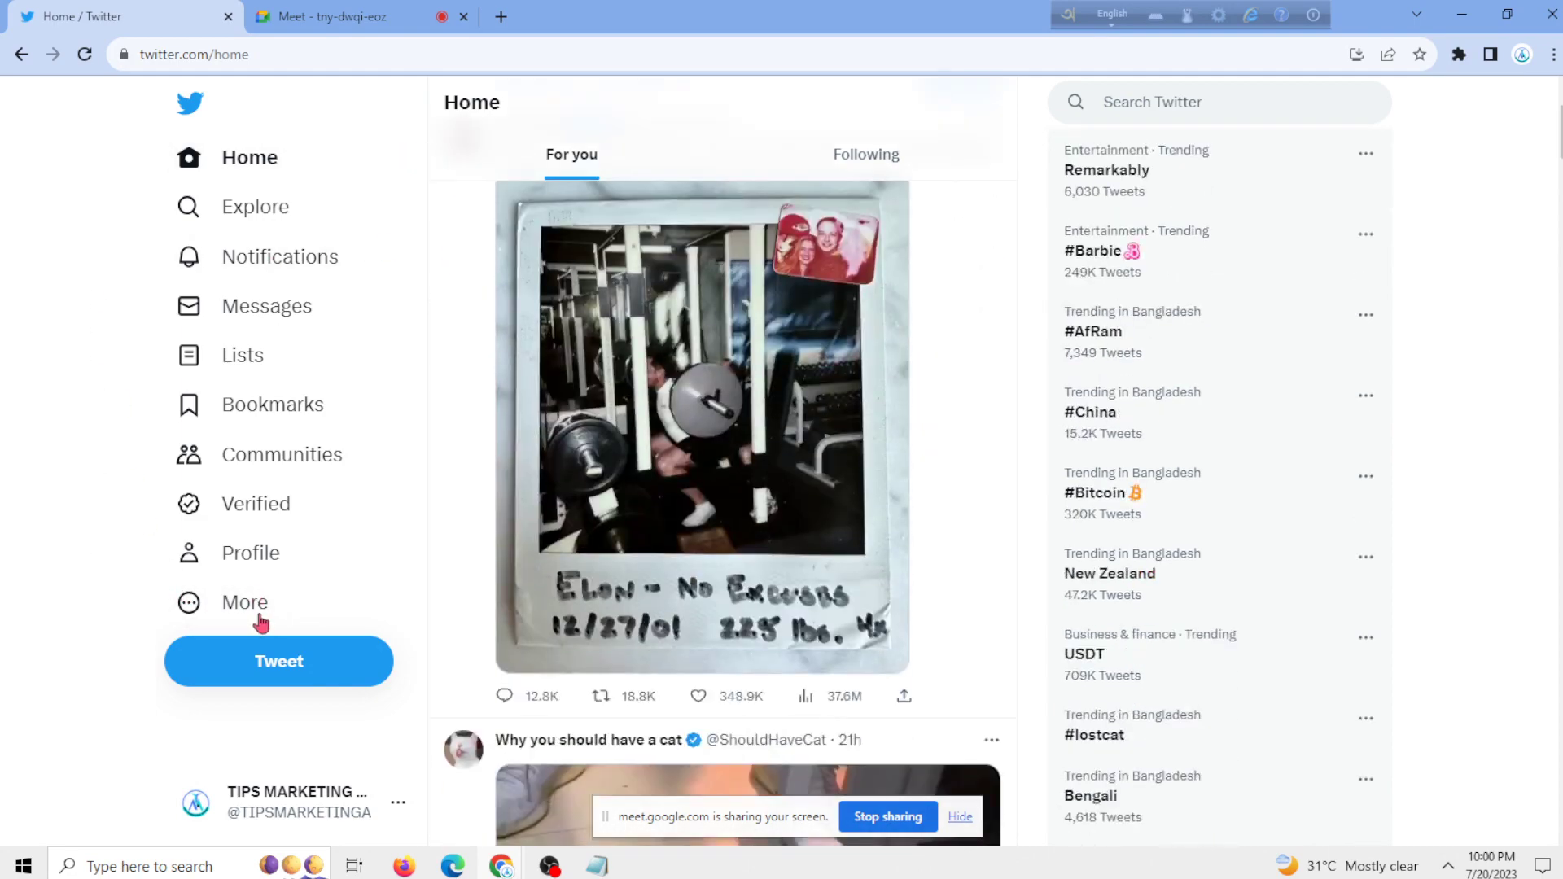
{"action": "left_click", "coordinate": [233, 611]}
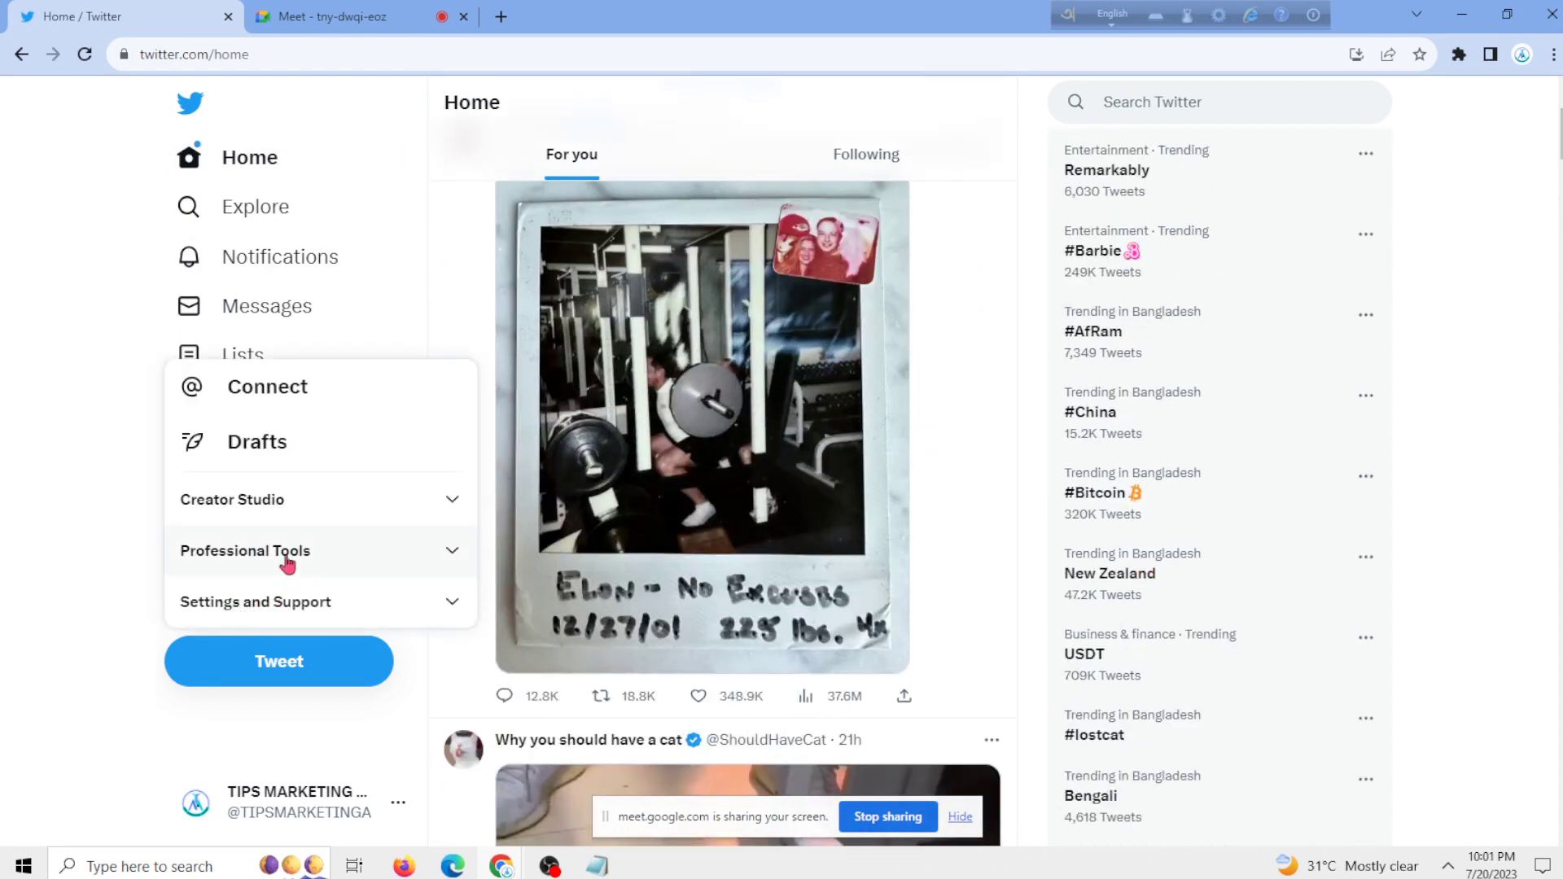
{"action": "left_click", "coordinate": [287, 562]}
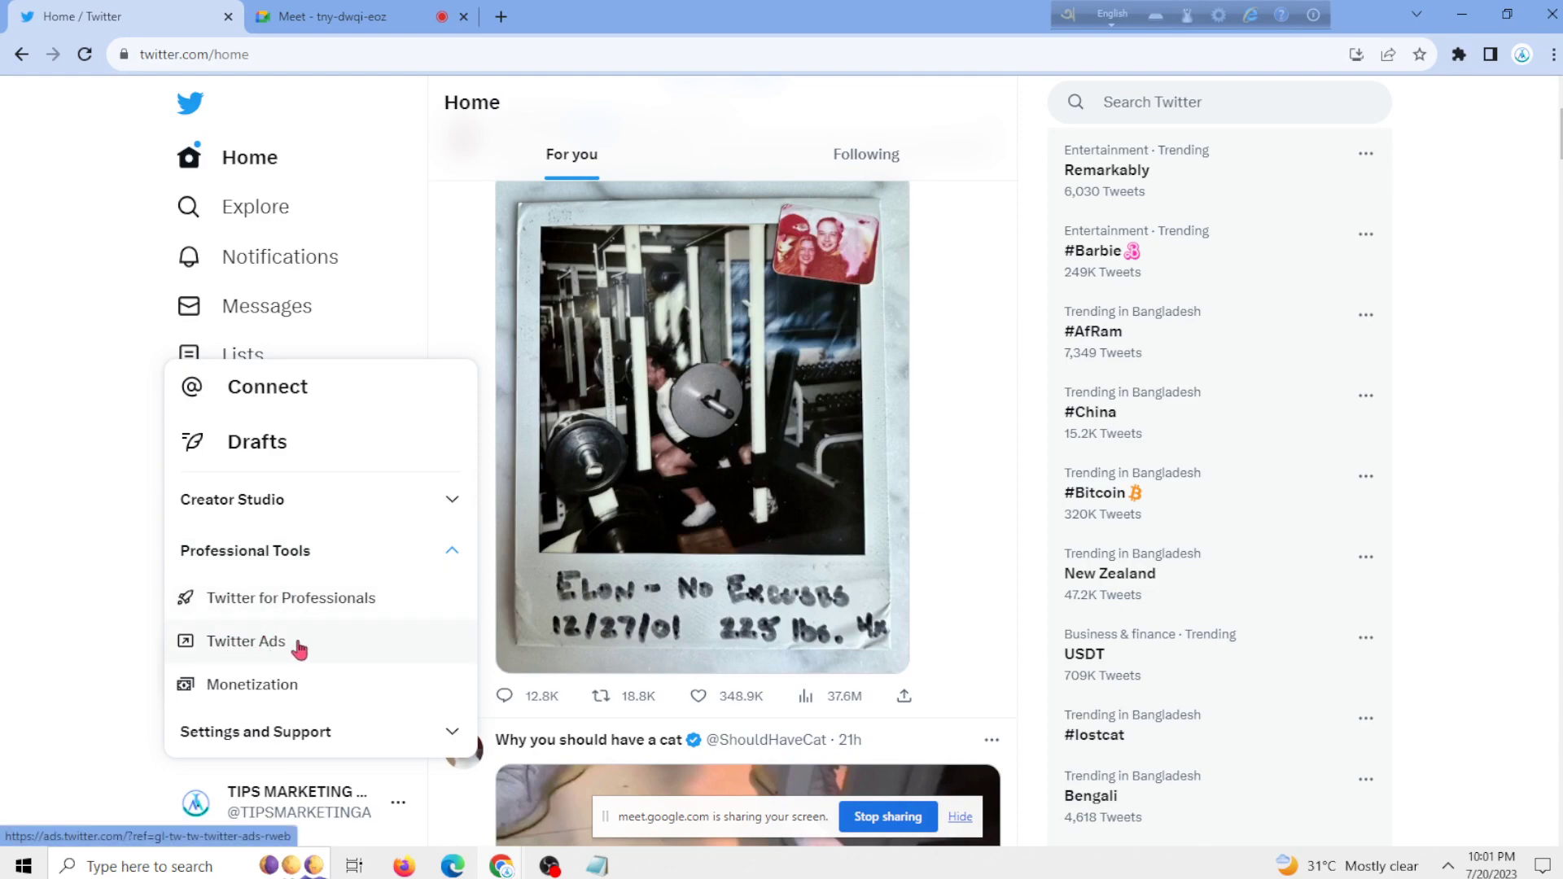
{"action": "left_click", "coordinate": [298, 643]}
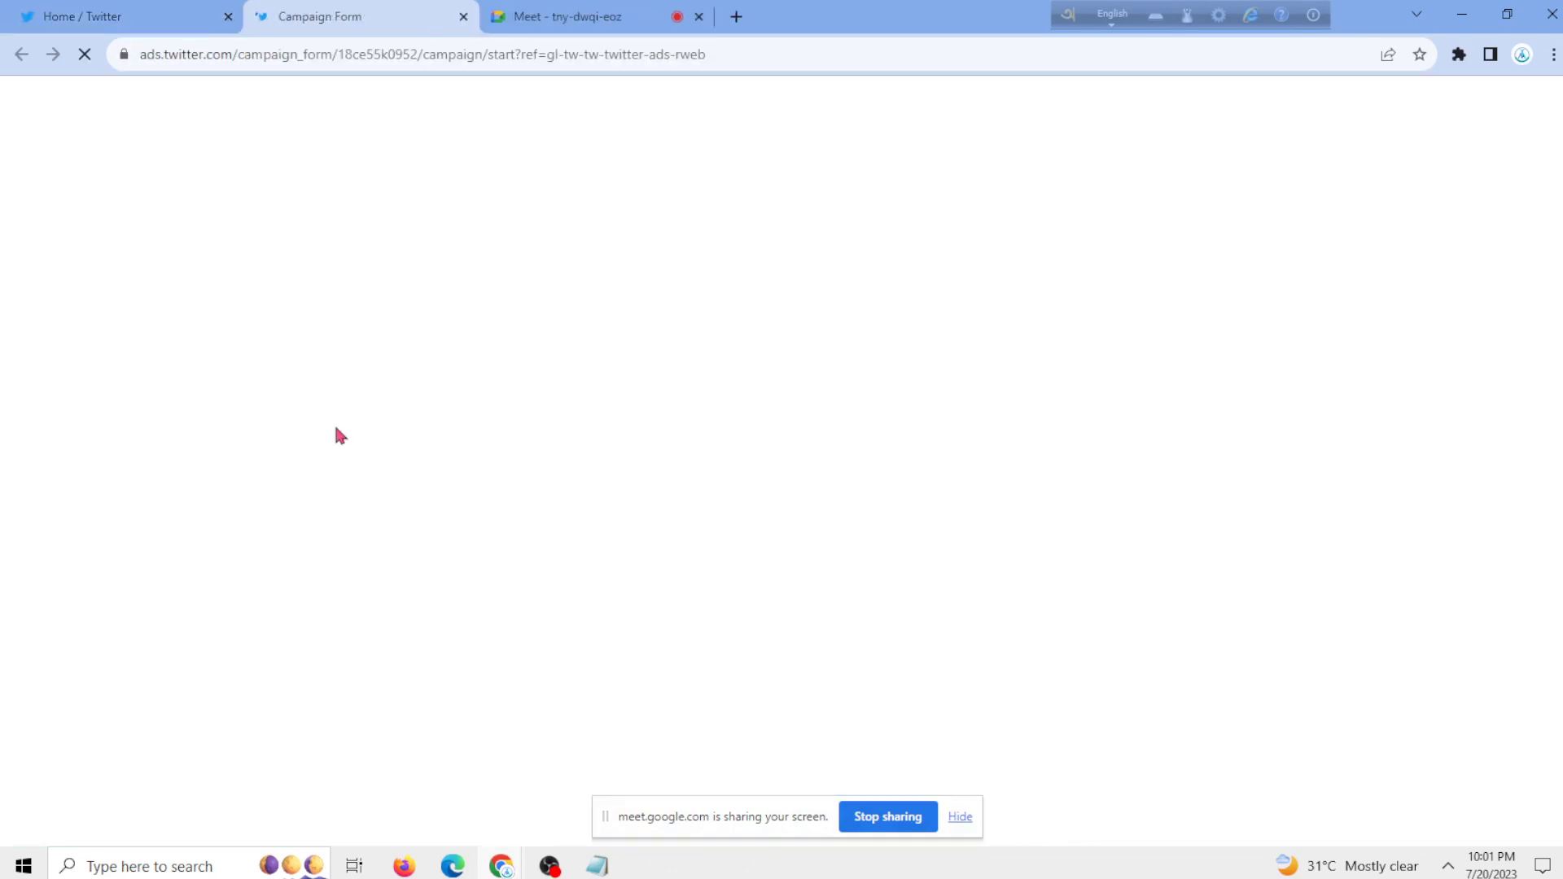
- Check the Google Meet call, return to the campaign form and hide the screen-sharing notice
{"action": "left_click", "coordinate": [553, 14]}
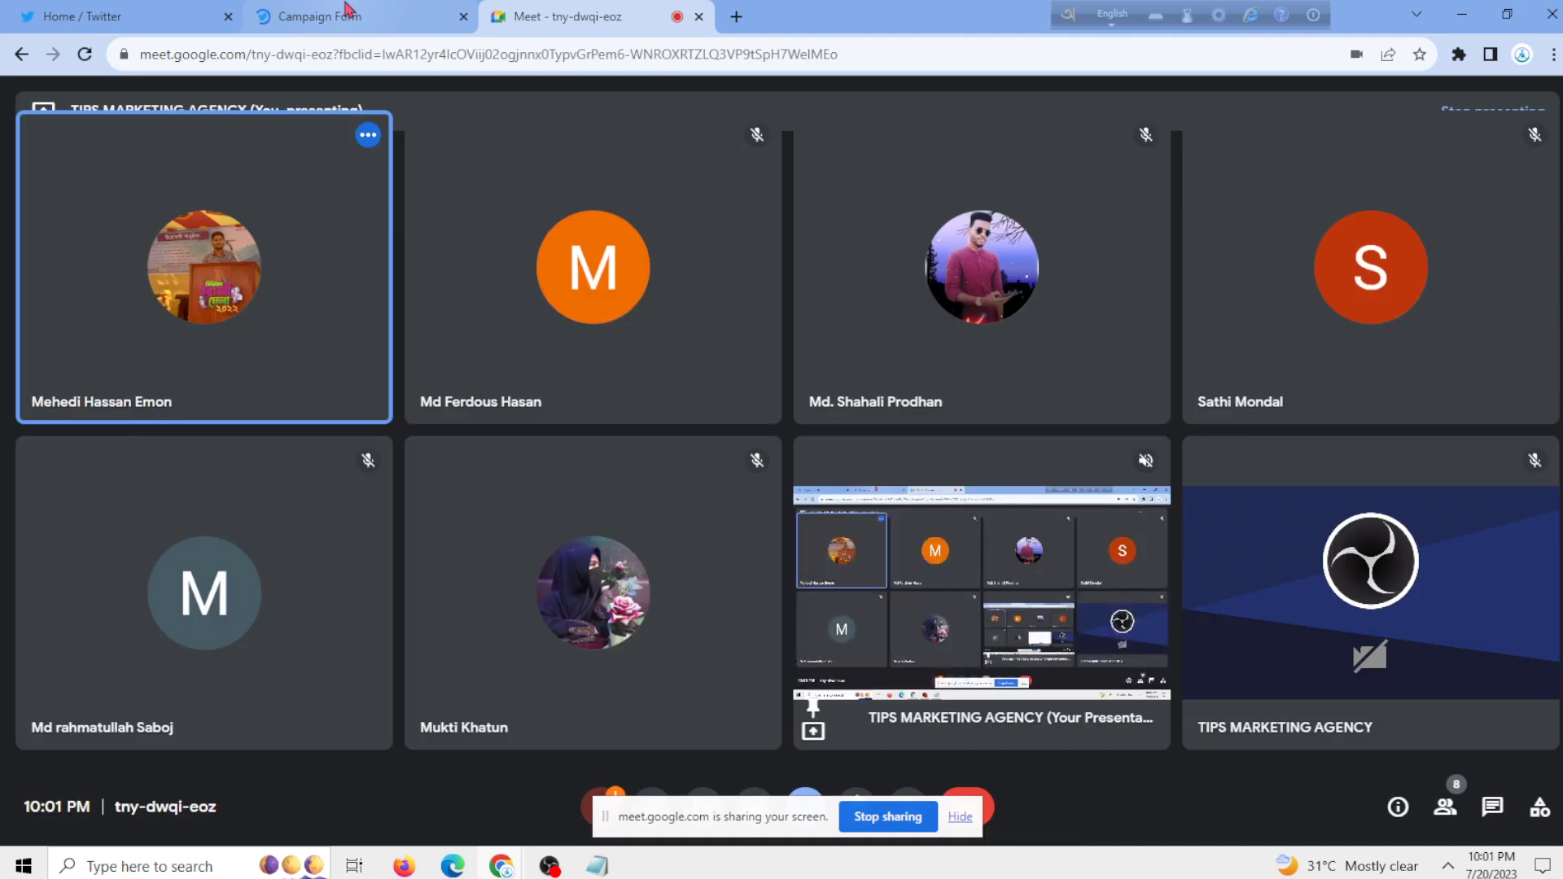
{"action": "left_click", "coordinate": [453, 13]}
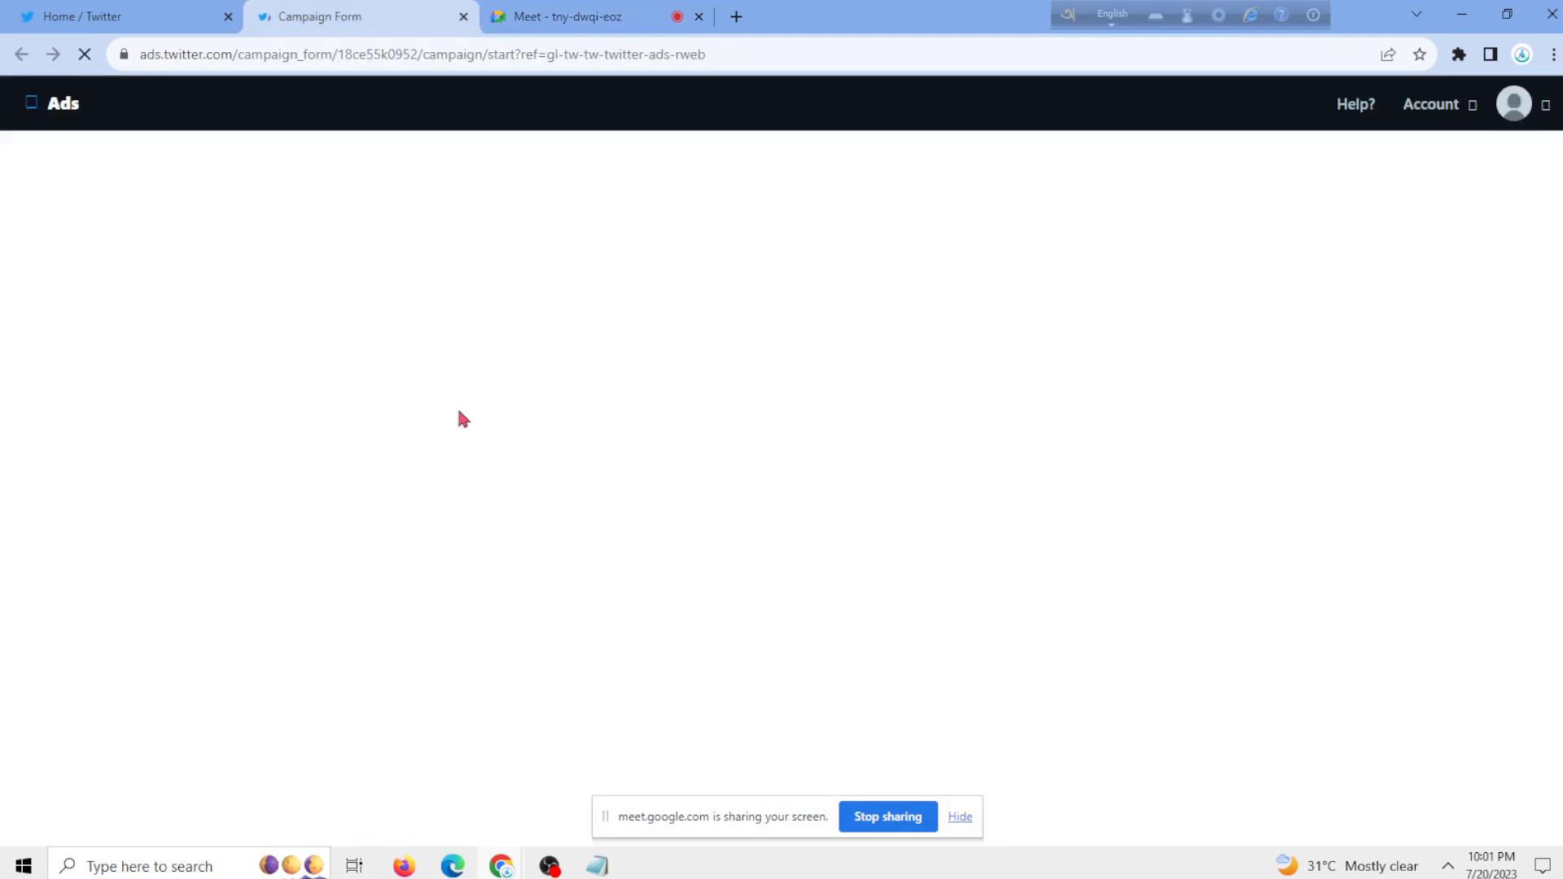
{"action": "left_click", "coordinate": [960, 816]}
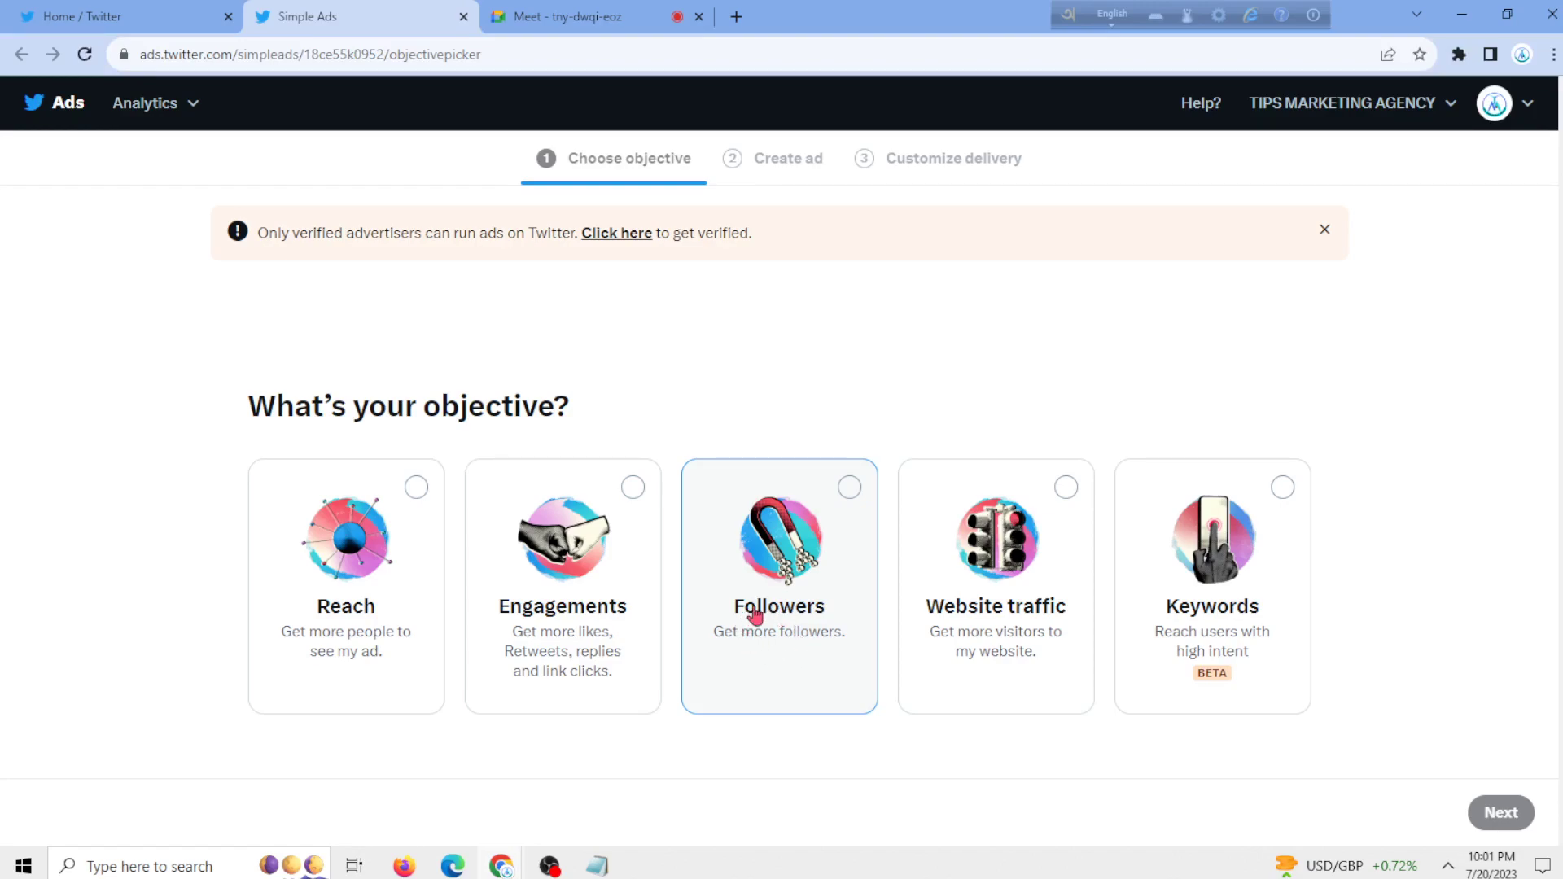
- Choose Website traffic as the campaign objective, continue to ad creation and start adding media to the ad
{"action": "left_click", "coordinate": [1068, 491]}
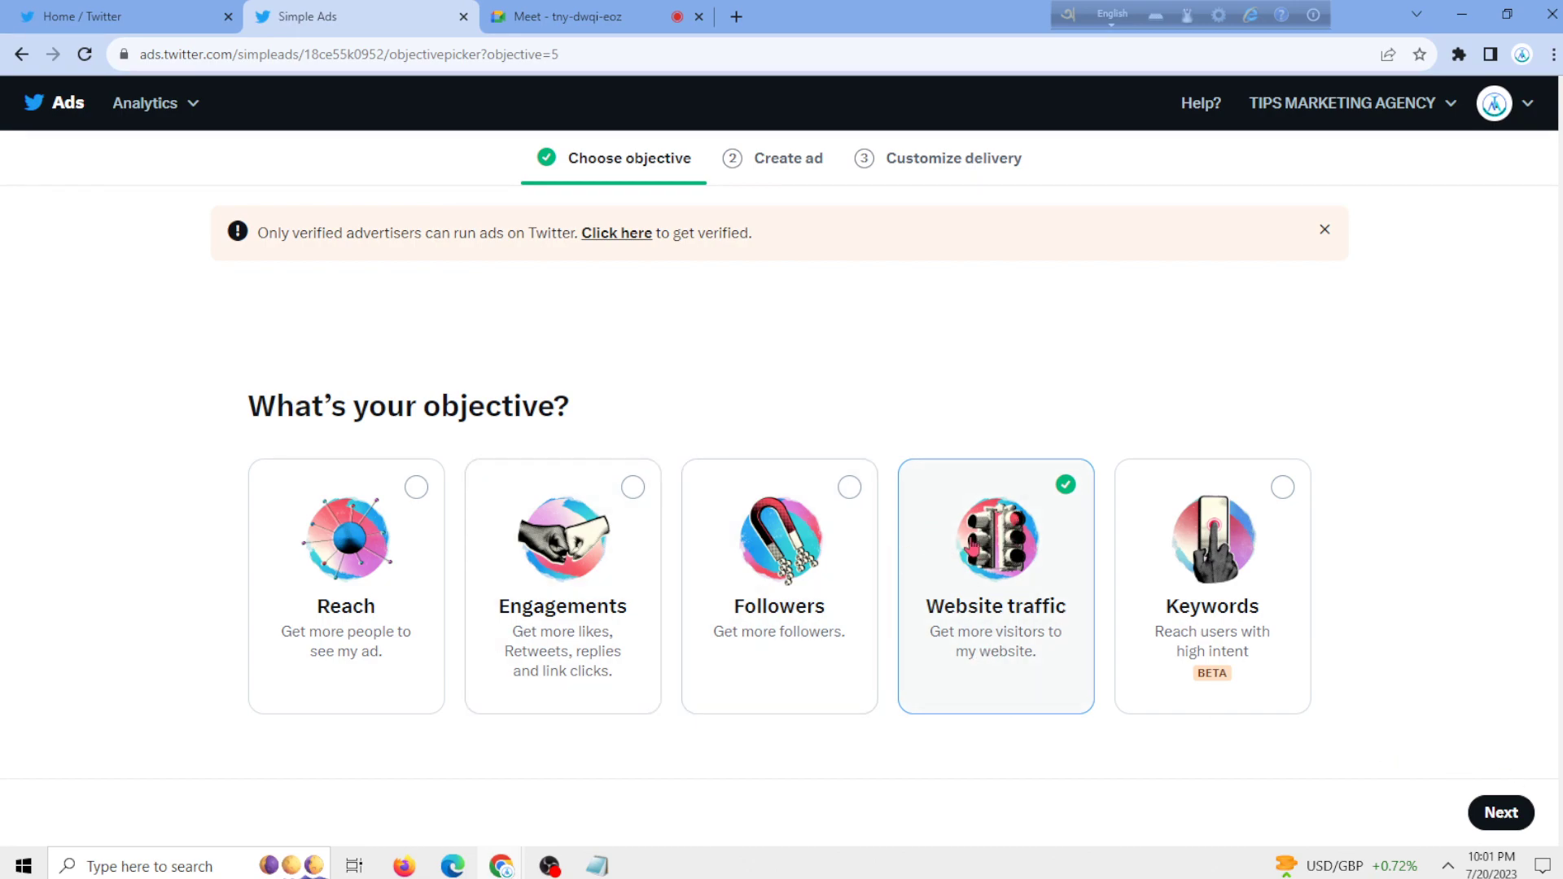
{"action": "left_click", "coordinate": [1502, 811]}
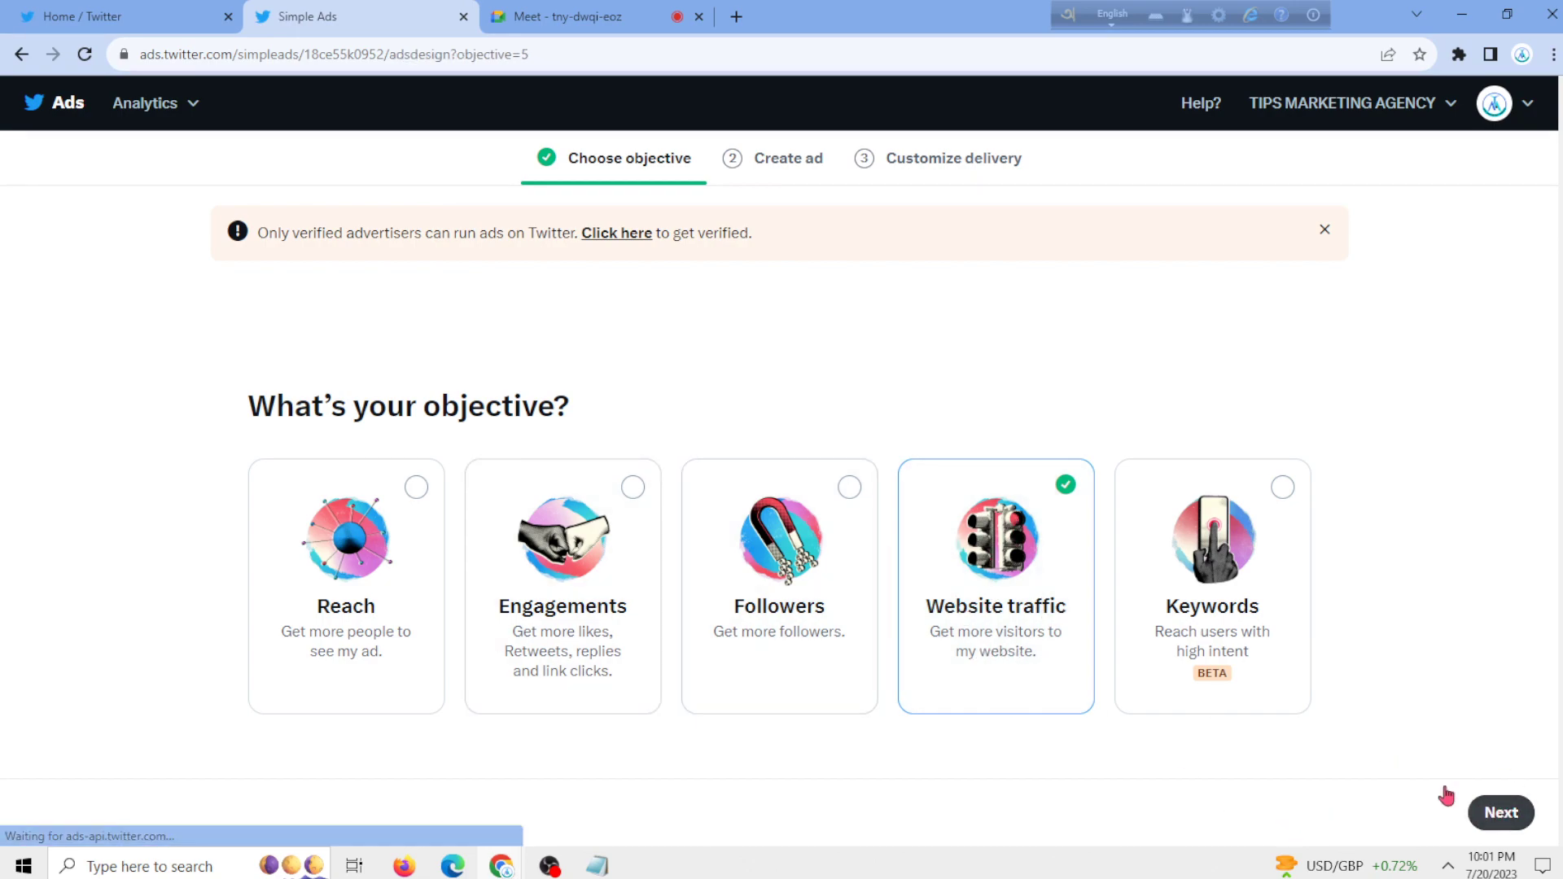
{"action": "left_click", "coordinate": [427, 377]}
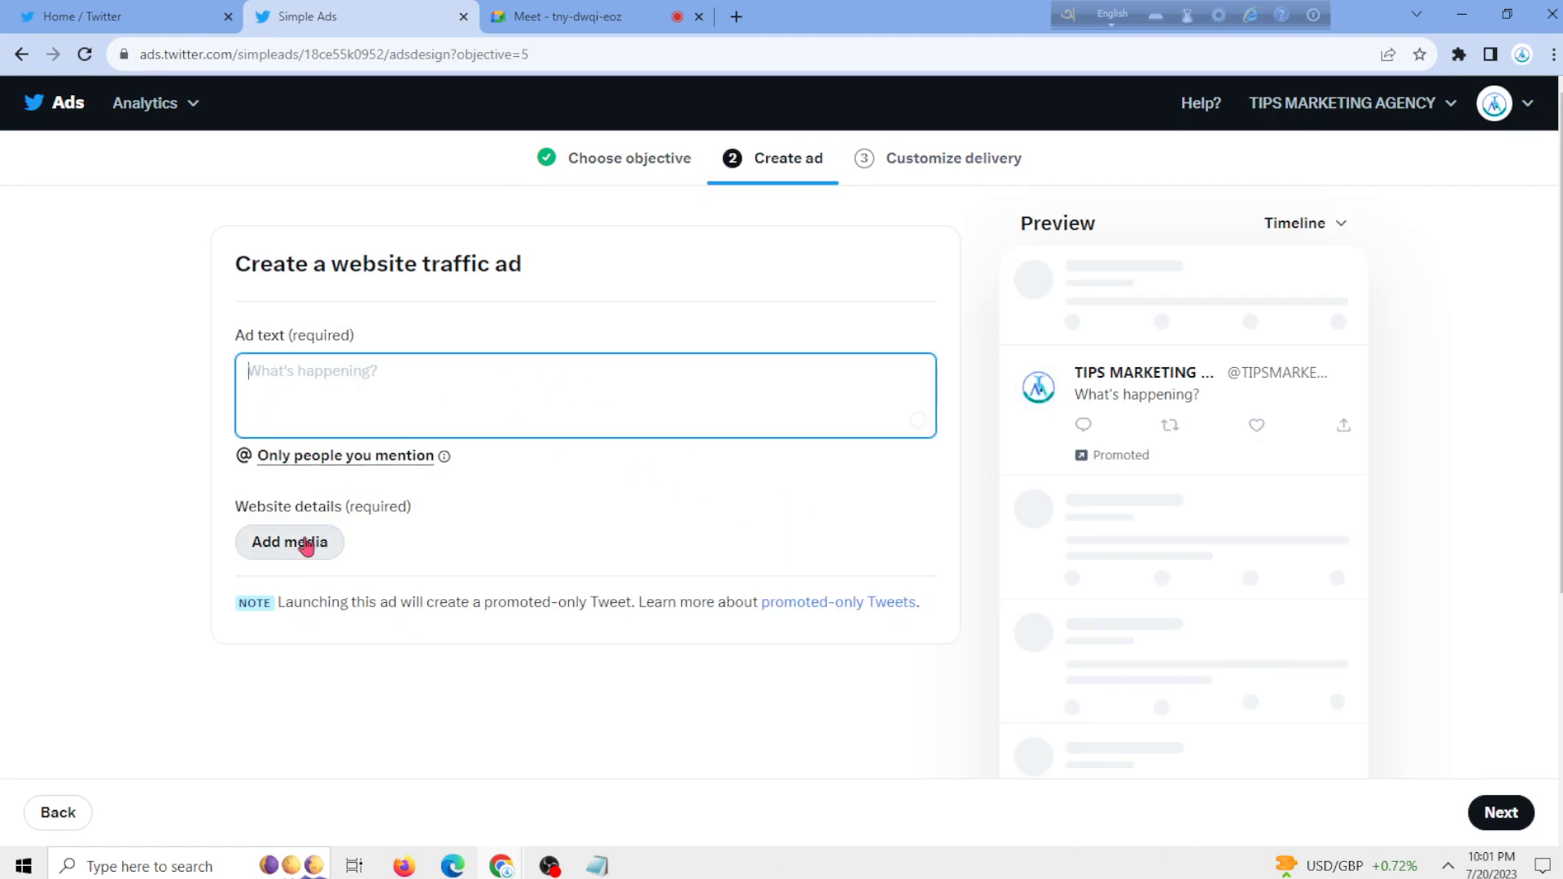
{"action": "left_click", "coordinate": [306, 546]}
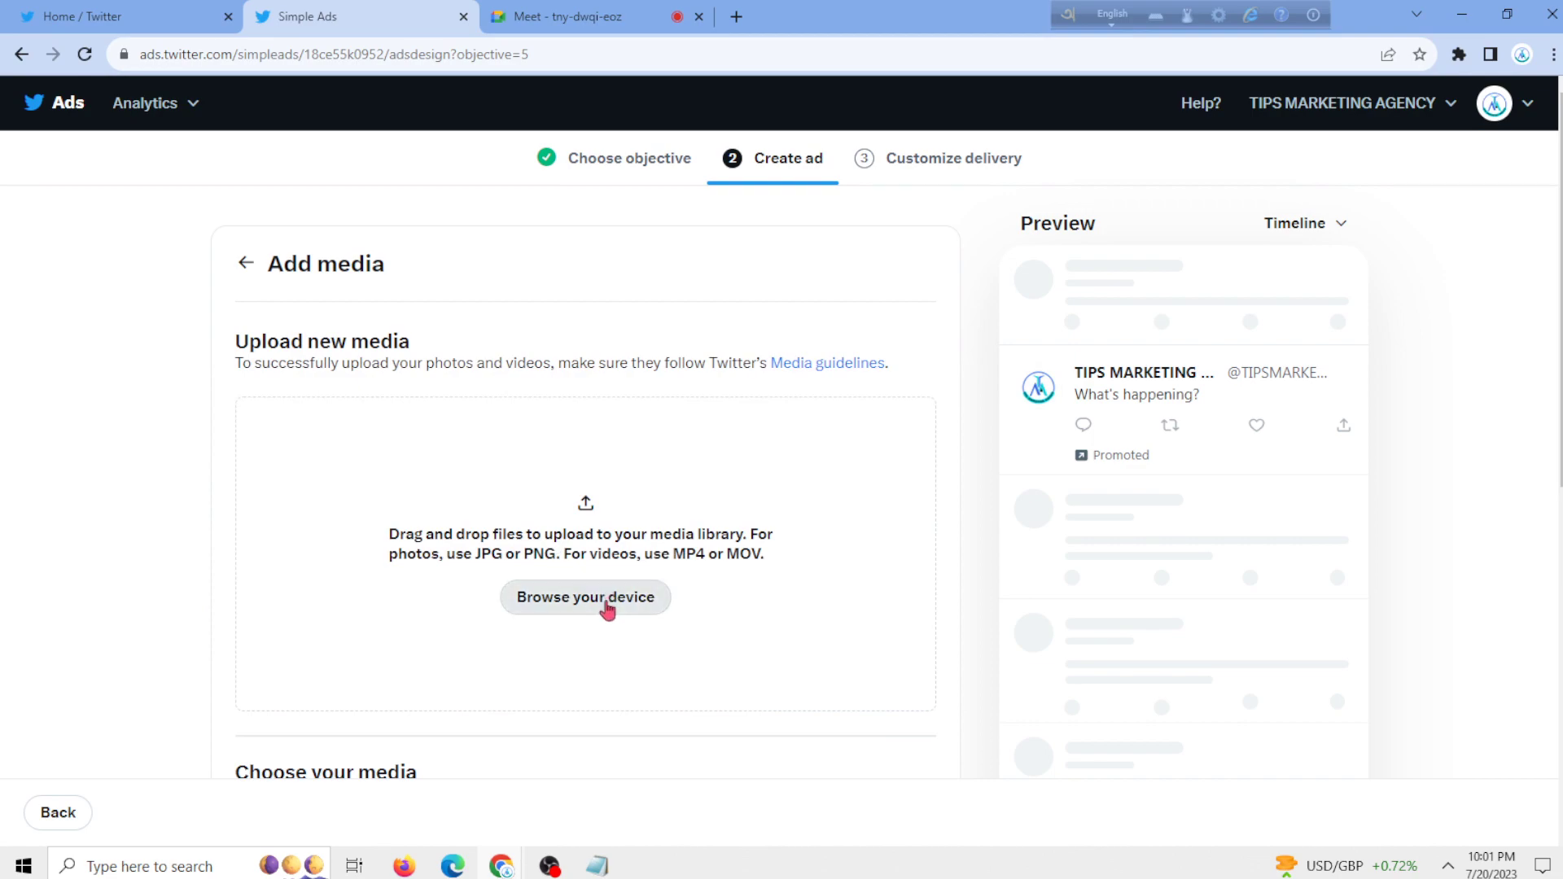
{"action": "left_click", "coordinate": [570, 591]}
{"action": "scroll", "coordinate": [532, 452], "scroll_direction": "down", "scroll_amount": 5}
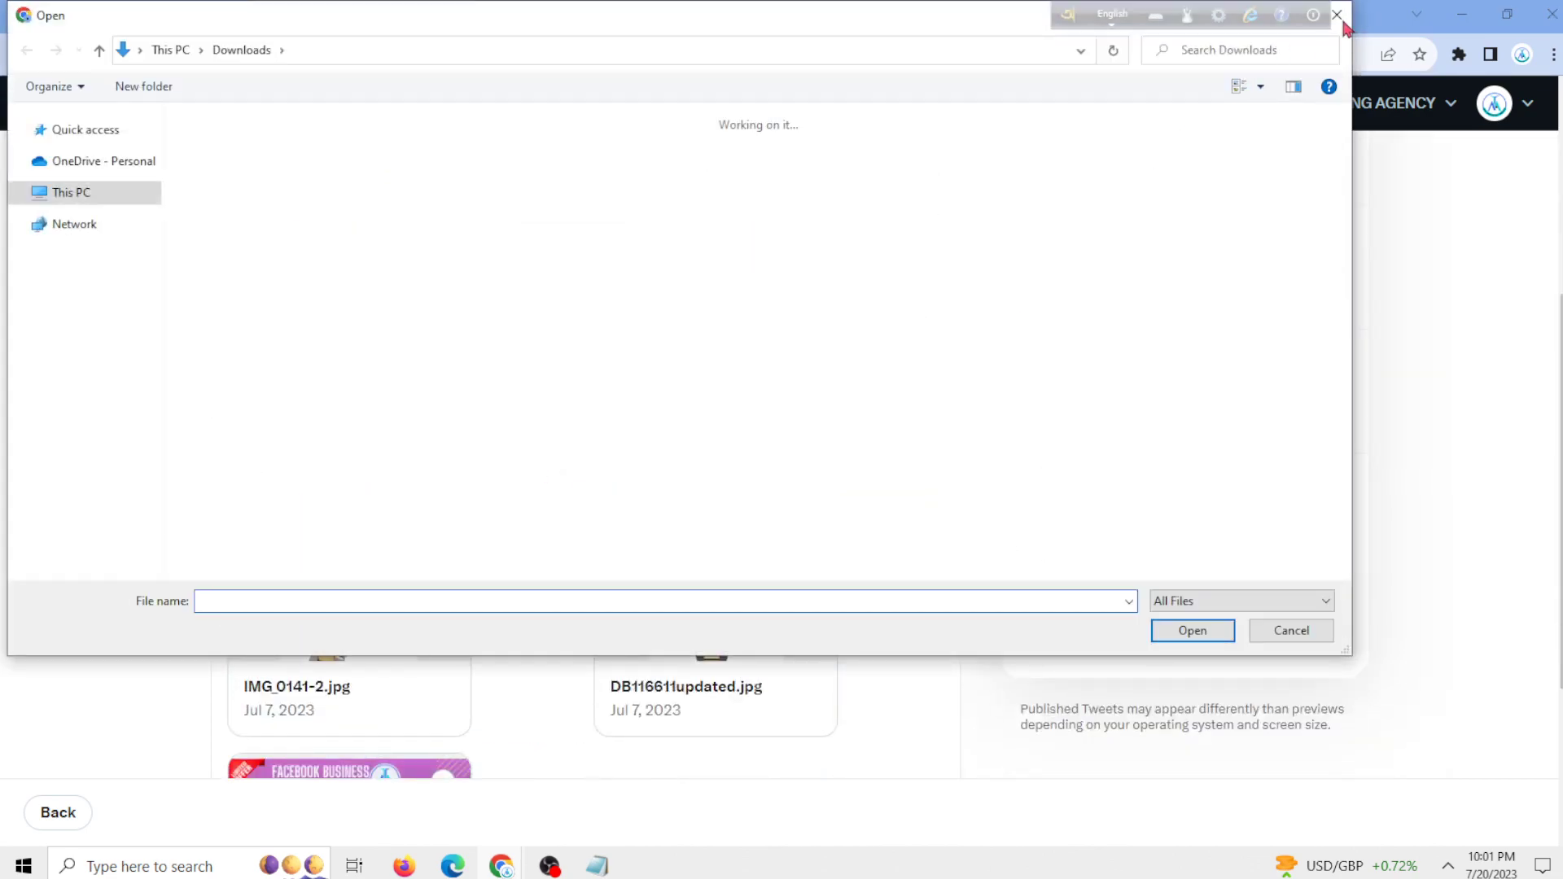
{"action": "left_click", "coordinate": [1341, 23]}
- Select the watch photos IMG_0141-2.jpg and DB116611updated.jpg from the media library for the ad
{"action": "scroll", "coordinate": [670, 632], "scroll_direction": "down", "scroll_amount": 2}
{"action": "scroll", "coordinate": [489, 488], "scroll_direction": "up", "scroll_amount": 1}
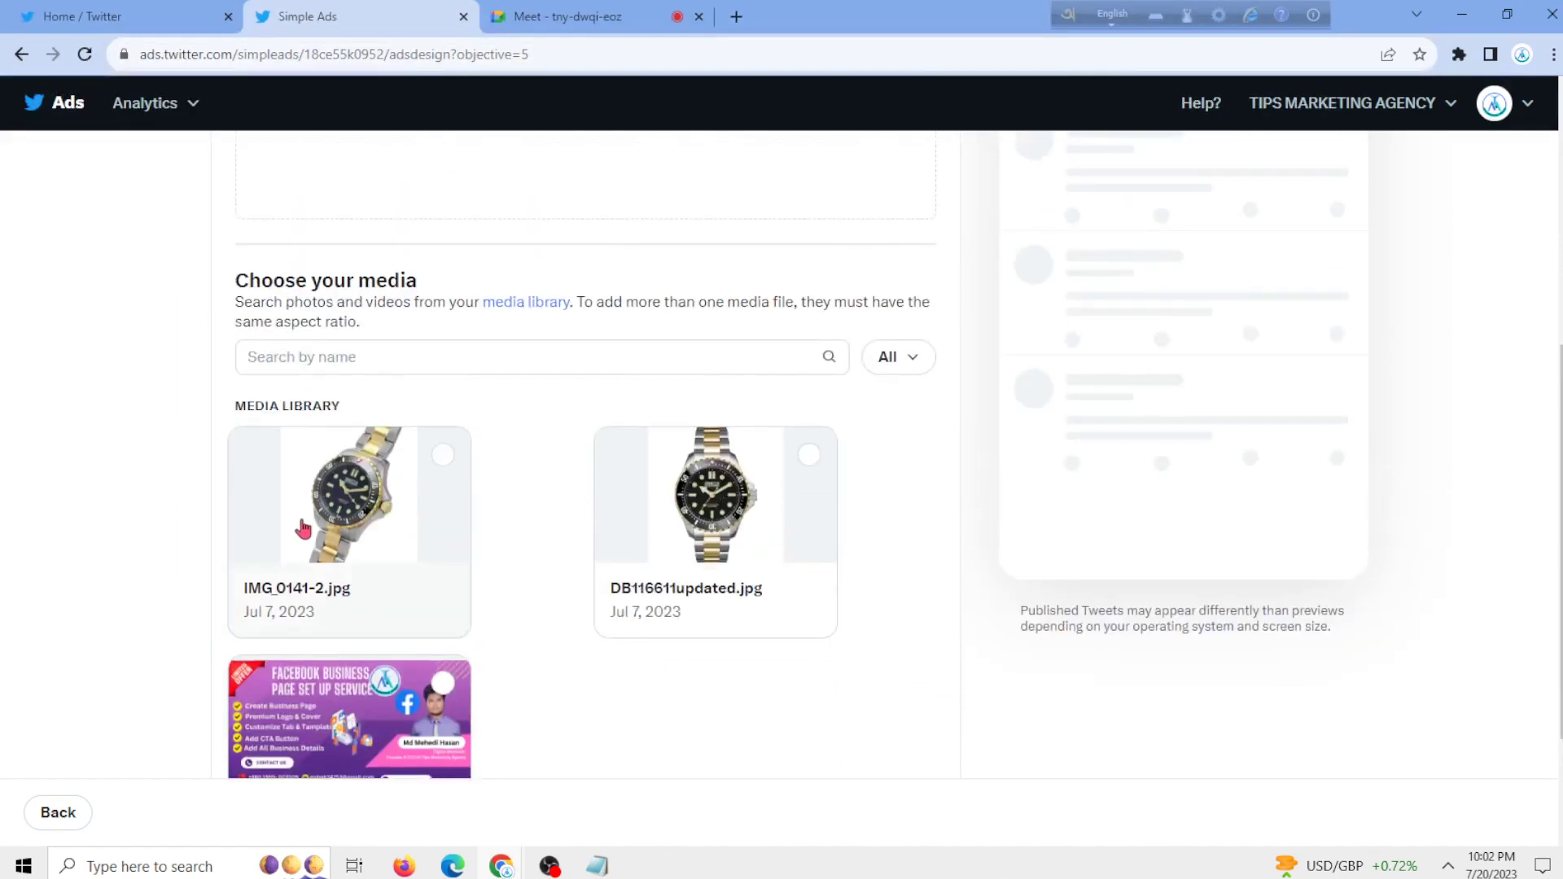
{"action": "left_click", "coordinate": [440, 461]}
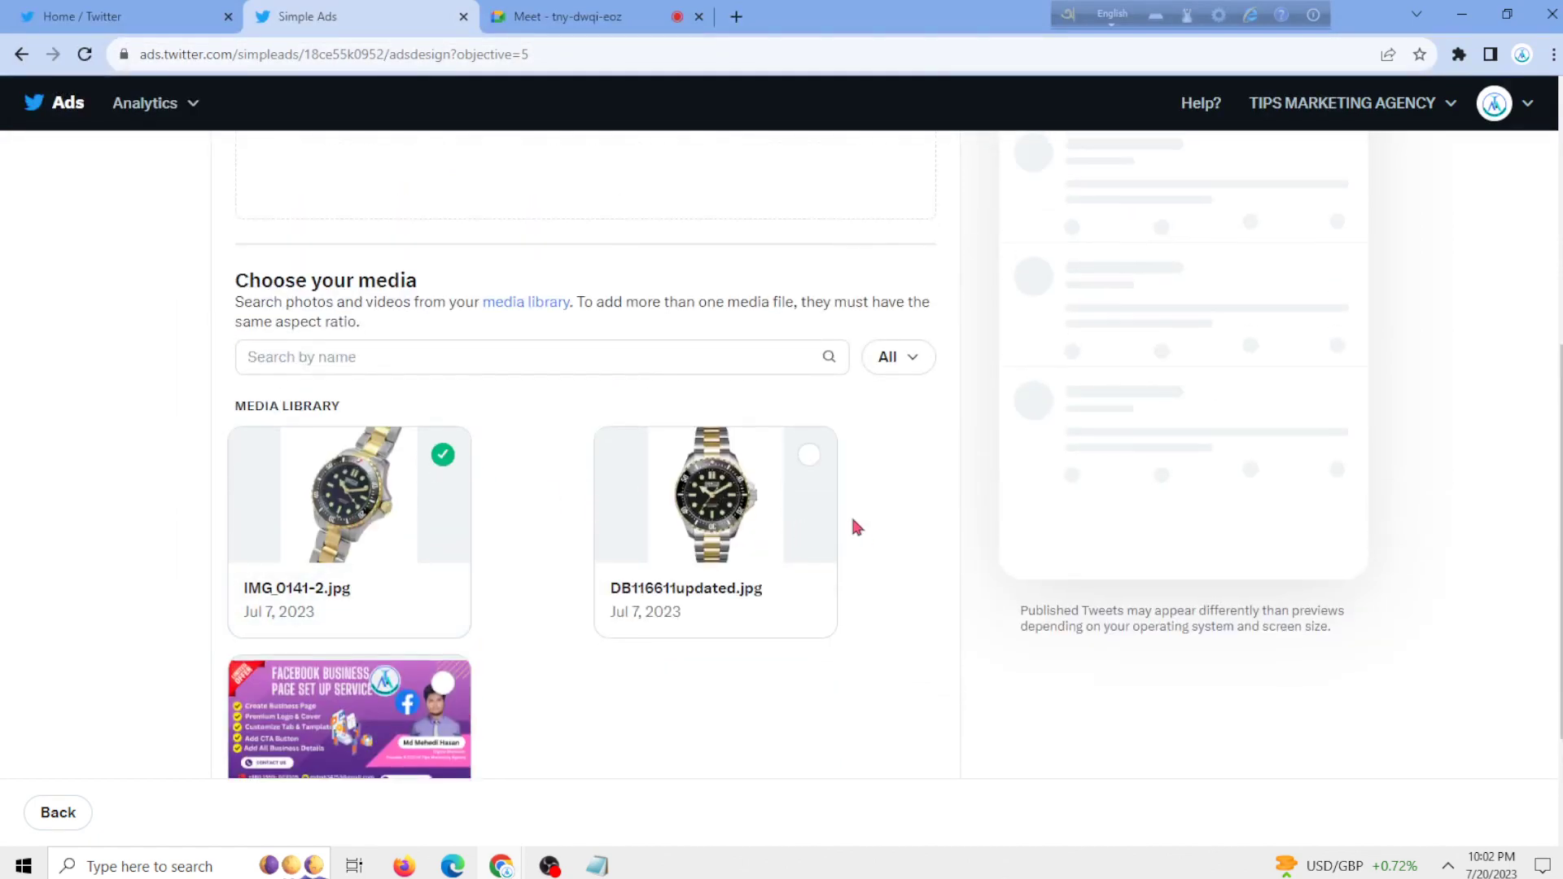
{"action": "left_click", "coordinate": [809, 455]}
{"action": "scroll", "coordinate": [801, 471], "scroll_direction": "up", "scroll_amount": 3}
{"action": "scroll", "coordinate": [802, 471], "scroll_direction": "up", "scroll_amount": 1}
{"action": "scroll", "coordinate": [814, 537], "scroll_direction": "up", "scroll_amount": 3}
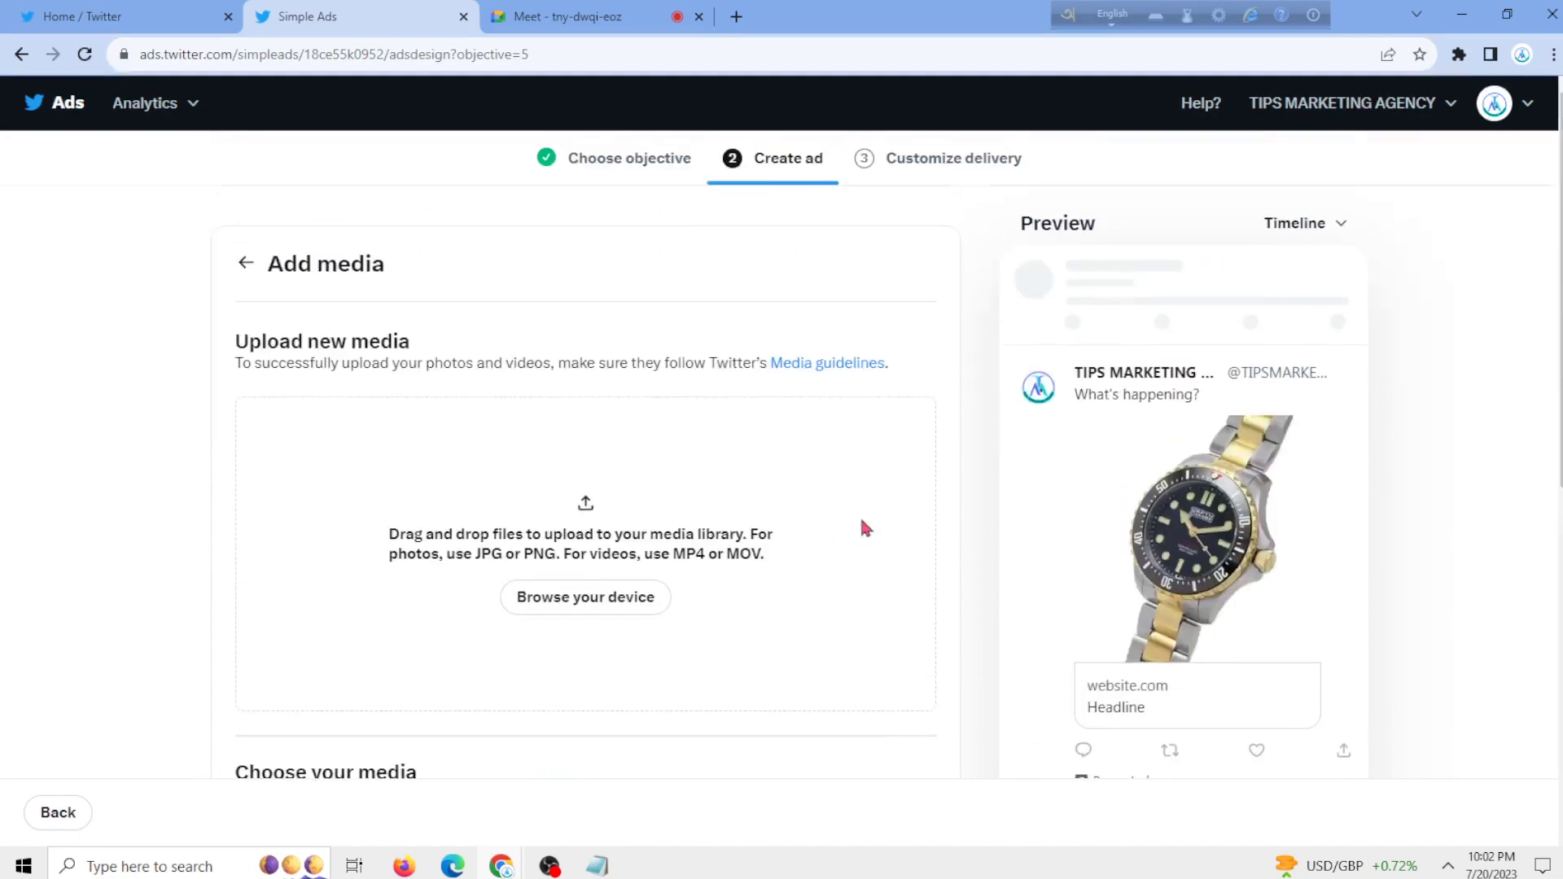
{"action": "scroll", "coordinate": [663, 589], "scroll_direction": "down", "scroll_amount": 7}
{"action": "scroll", "coordinate": [670, 326], "scroll_direction": "up", "scroll_amount": 5}
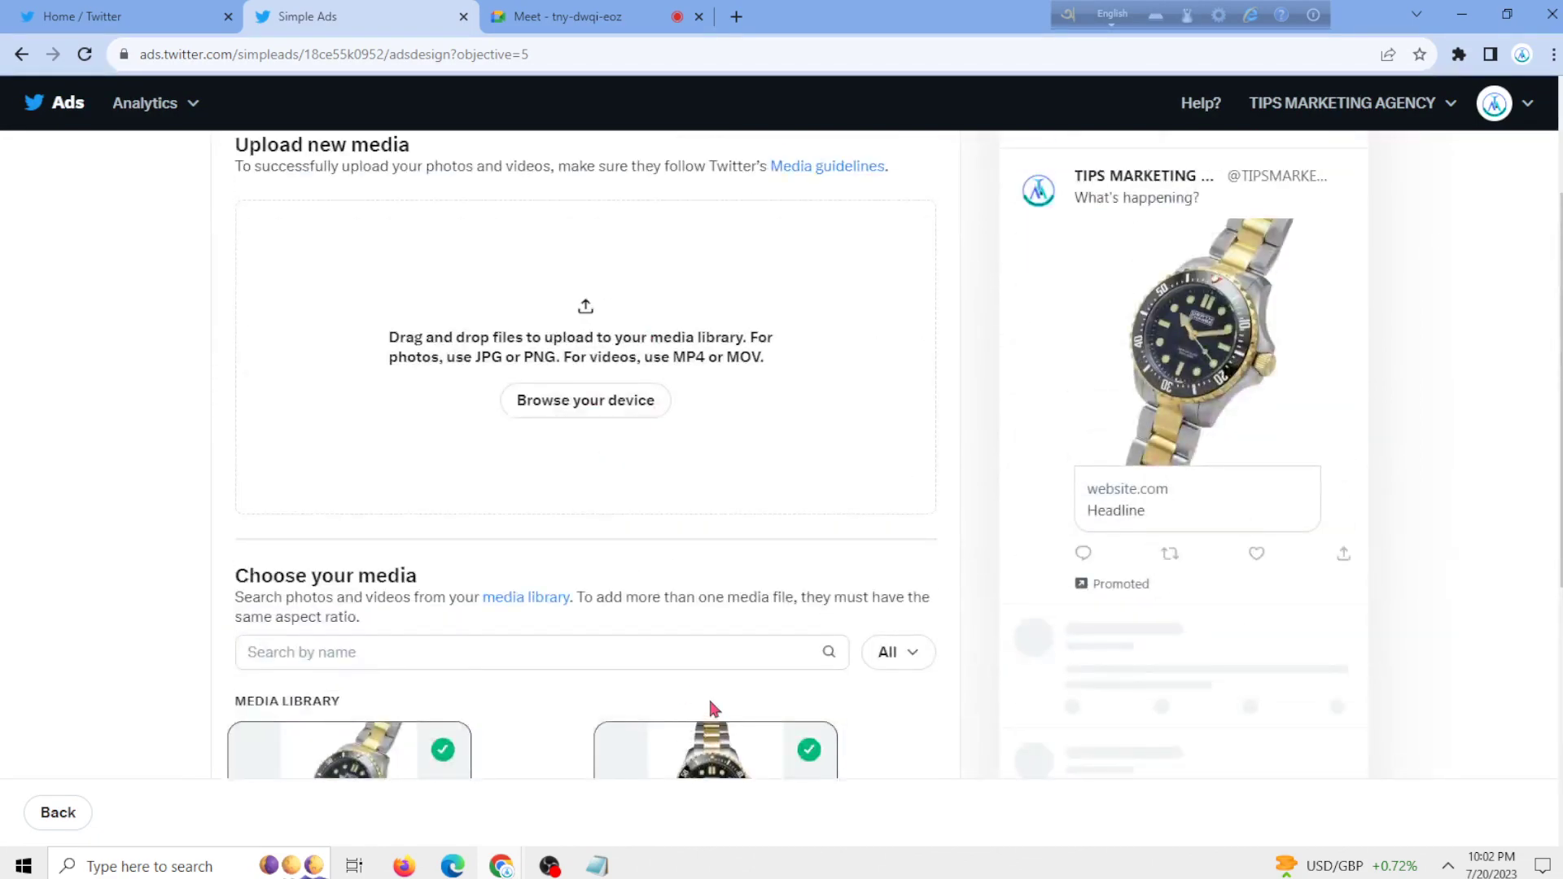
{"action": "scroll", "coordinate": [715, 704], "scroll_direction": "down", "scroll_amount": 4}
{"action": "scroll", "coordinate": [548, 383], "scroll_direction": "up", "scroll_amount": 4}
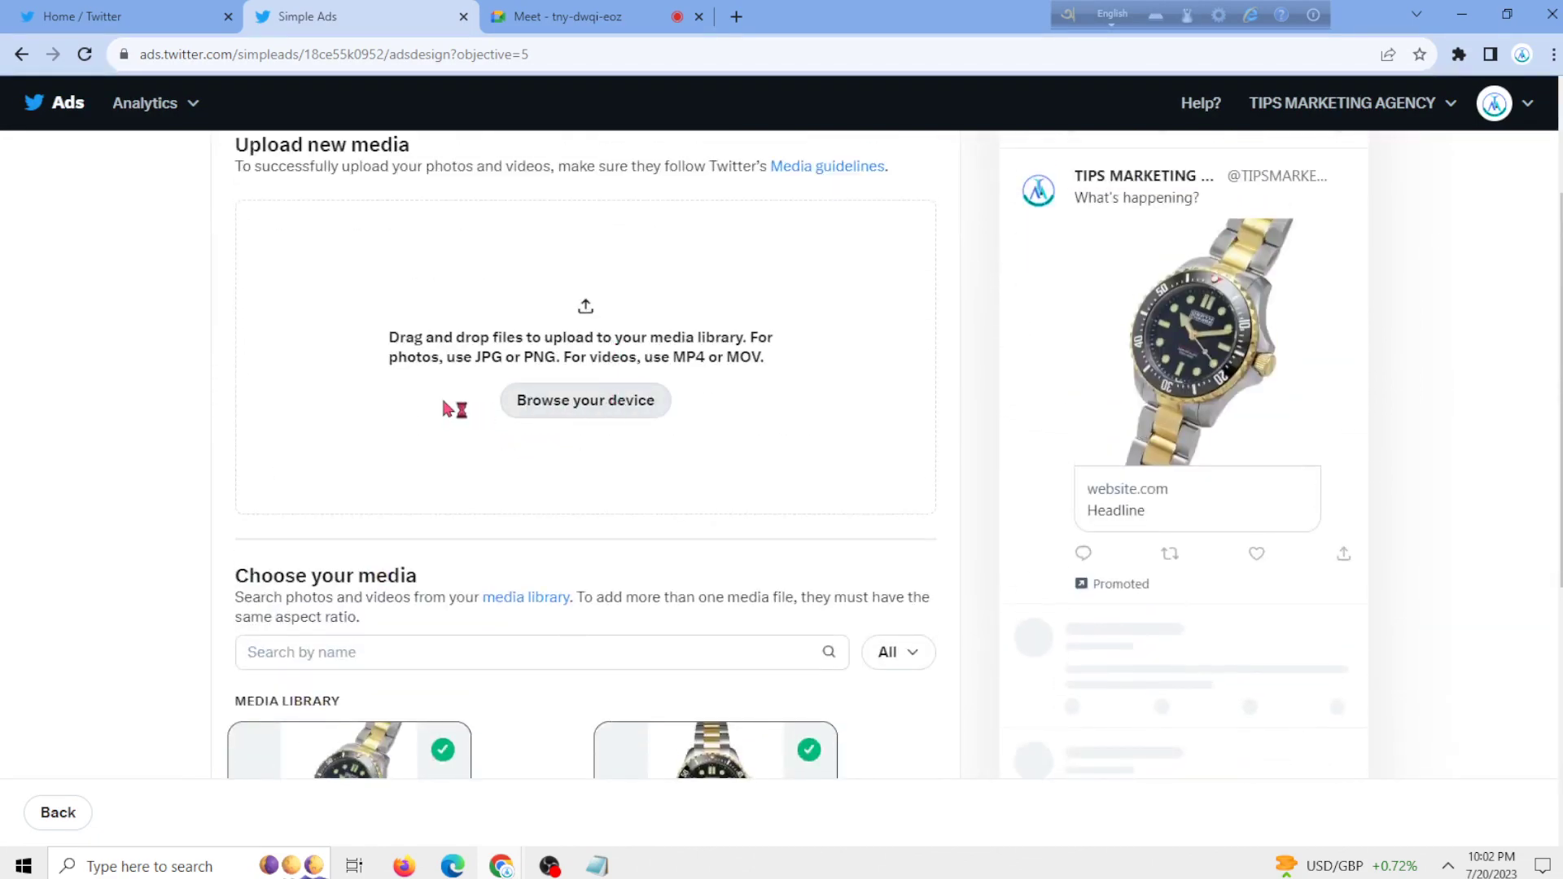
{"action": "left_click", "coordinate": [651, 397]}
{"action": "scroll", "coordinate": [638, 366], "scroll_direction": "down", "scroll_amount": 1}
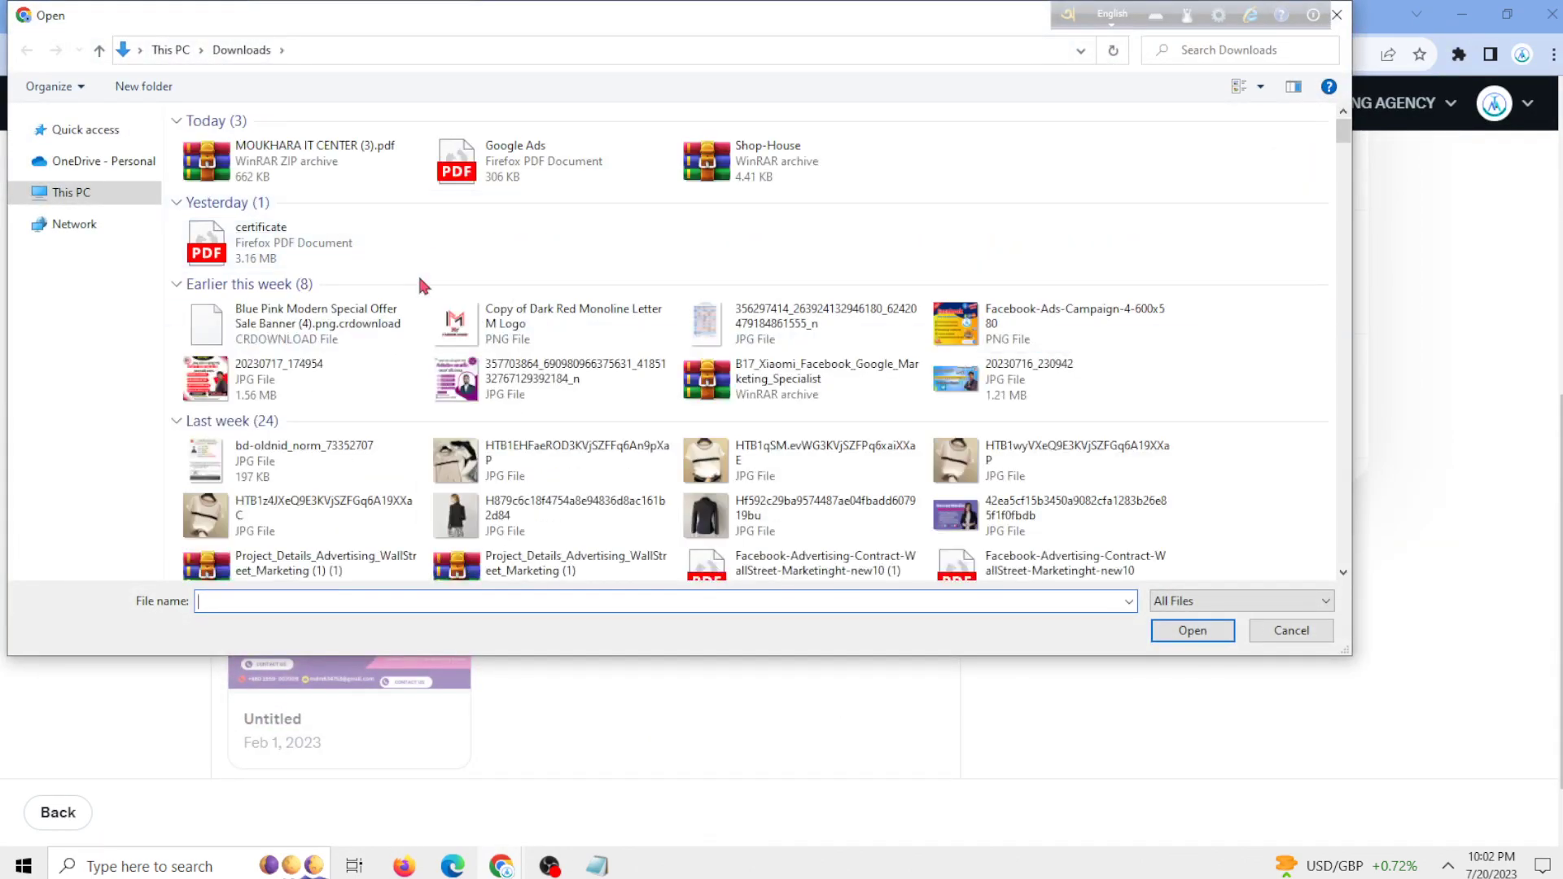
{"action": "scroll", "coordinate": [418, 280], "scroll_direction": "down", "scroll_amount": 8}
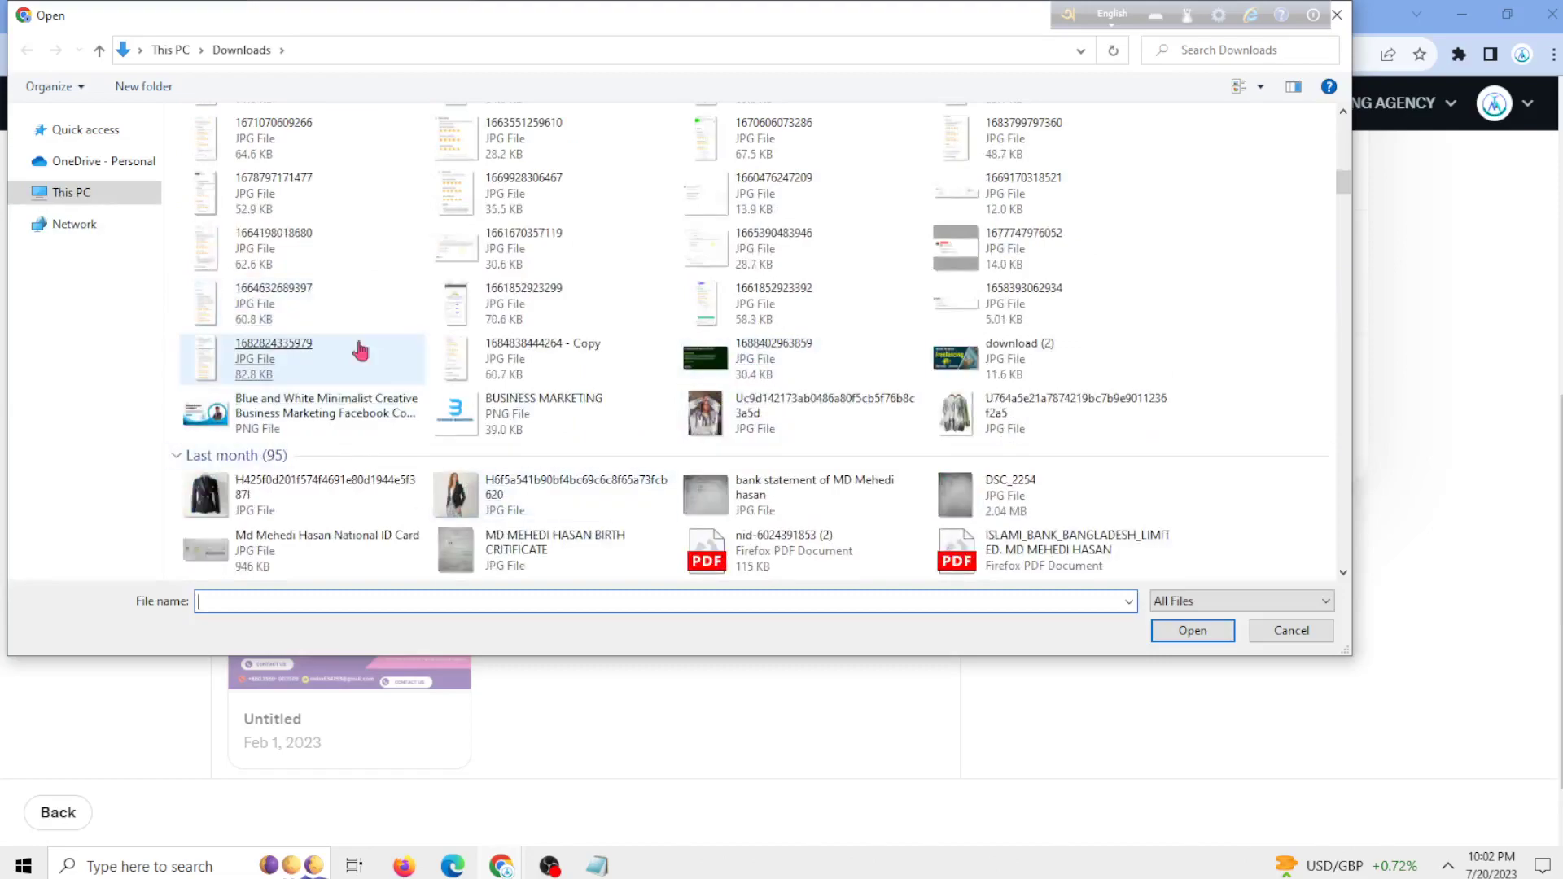
{"action": "scroll", "coordinate": [652, 352], "scroll_direction": "down", "scroll_amount": 3}
{"action": "scroll", "coordinate": [505, 363], "scroll_direction": "up", "scroll_amount": 4}
{"action": "scroll", "coordinate": [268, 408], "scroll_direction": "down", "scroll_amount": 12}
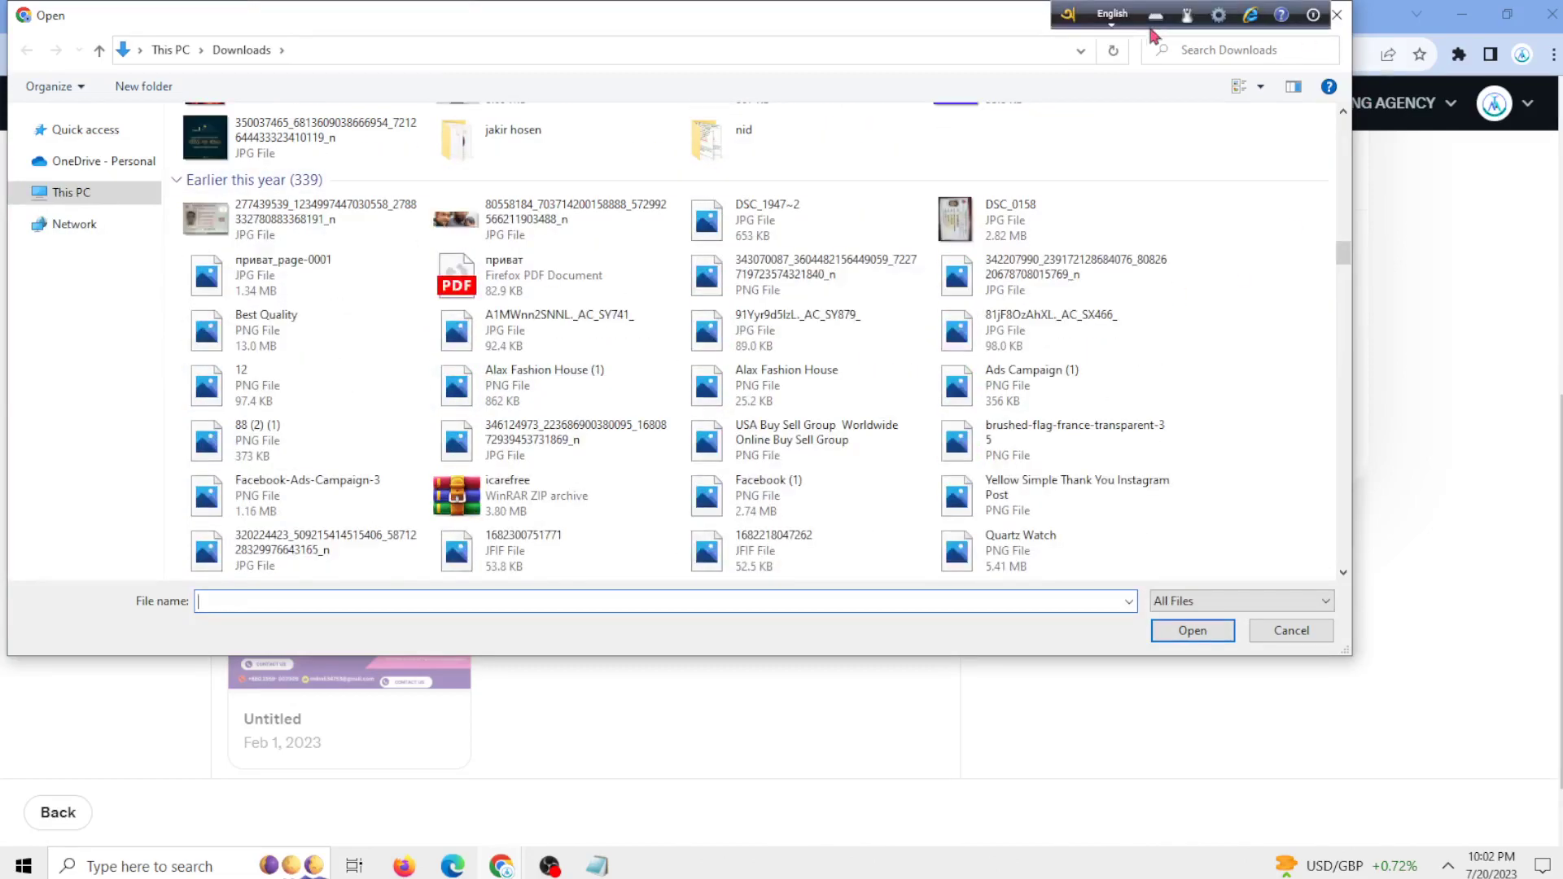
{"action": "left_click_drag", "start_coordinate": [1079, 15], "coordinate": [868, 15]}
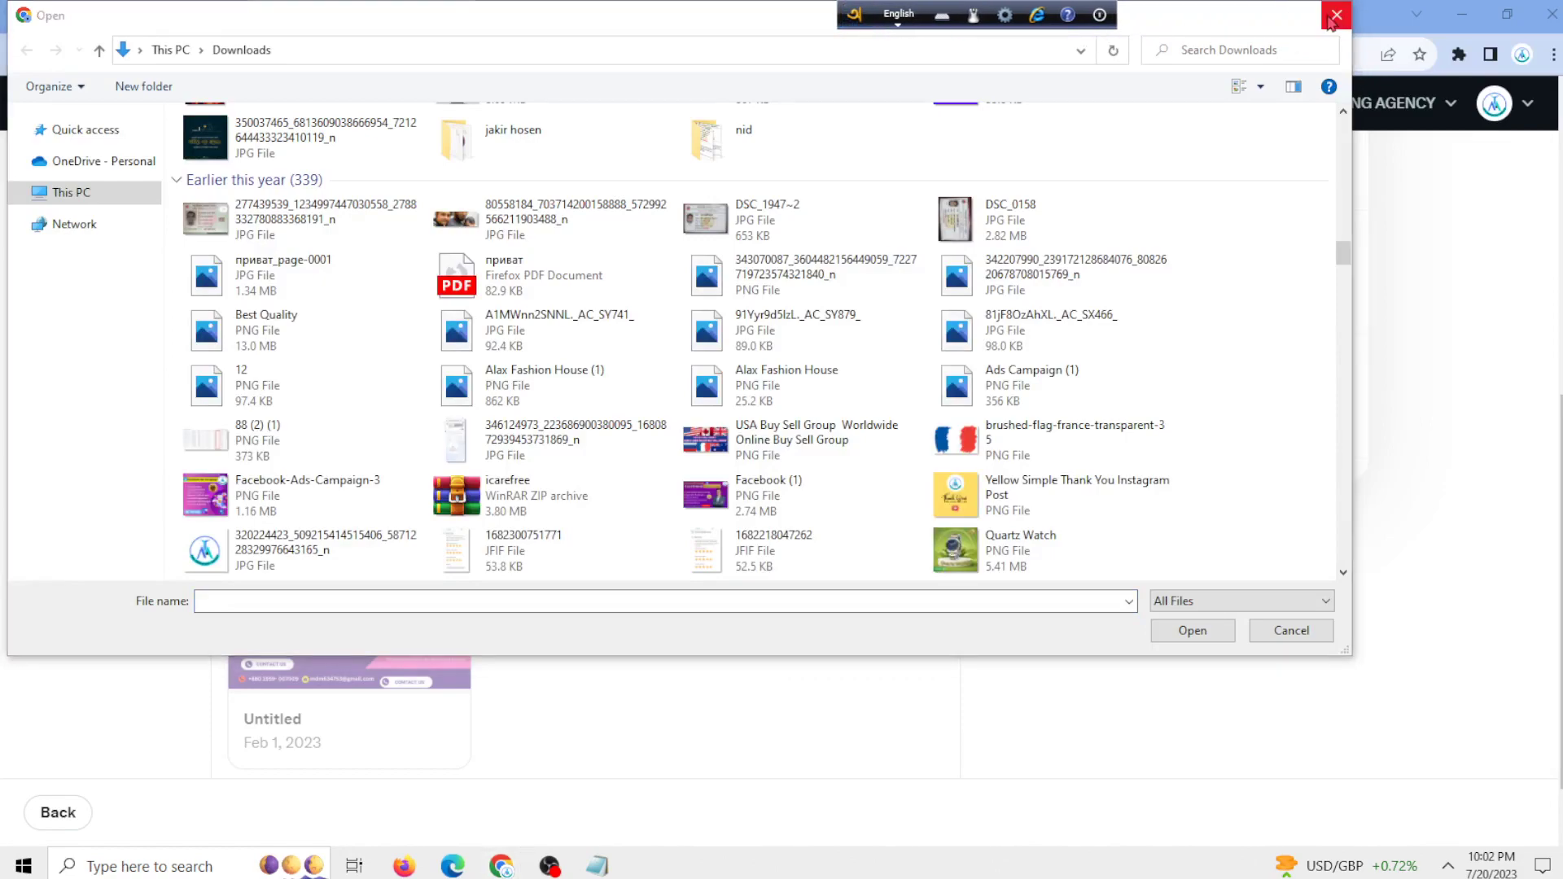
{"action": "key", "text": "Escape"}
- Page through both watch photos in the ad preview and return to the website traffic ad form
{"action": "scroll", "coordinate": [559, 398], "scroll_direction": "up", "scroll_amount": 1}
{"action": "scroll", "coordinate": [558, 399], "scroll_direction": "up", "scroll_amount": 5}
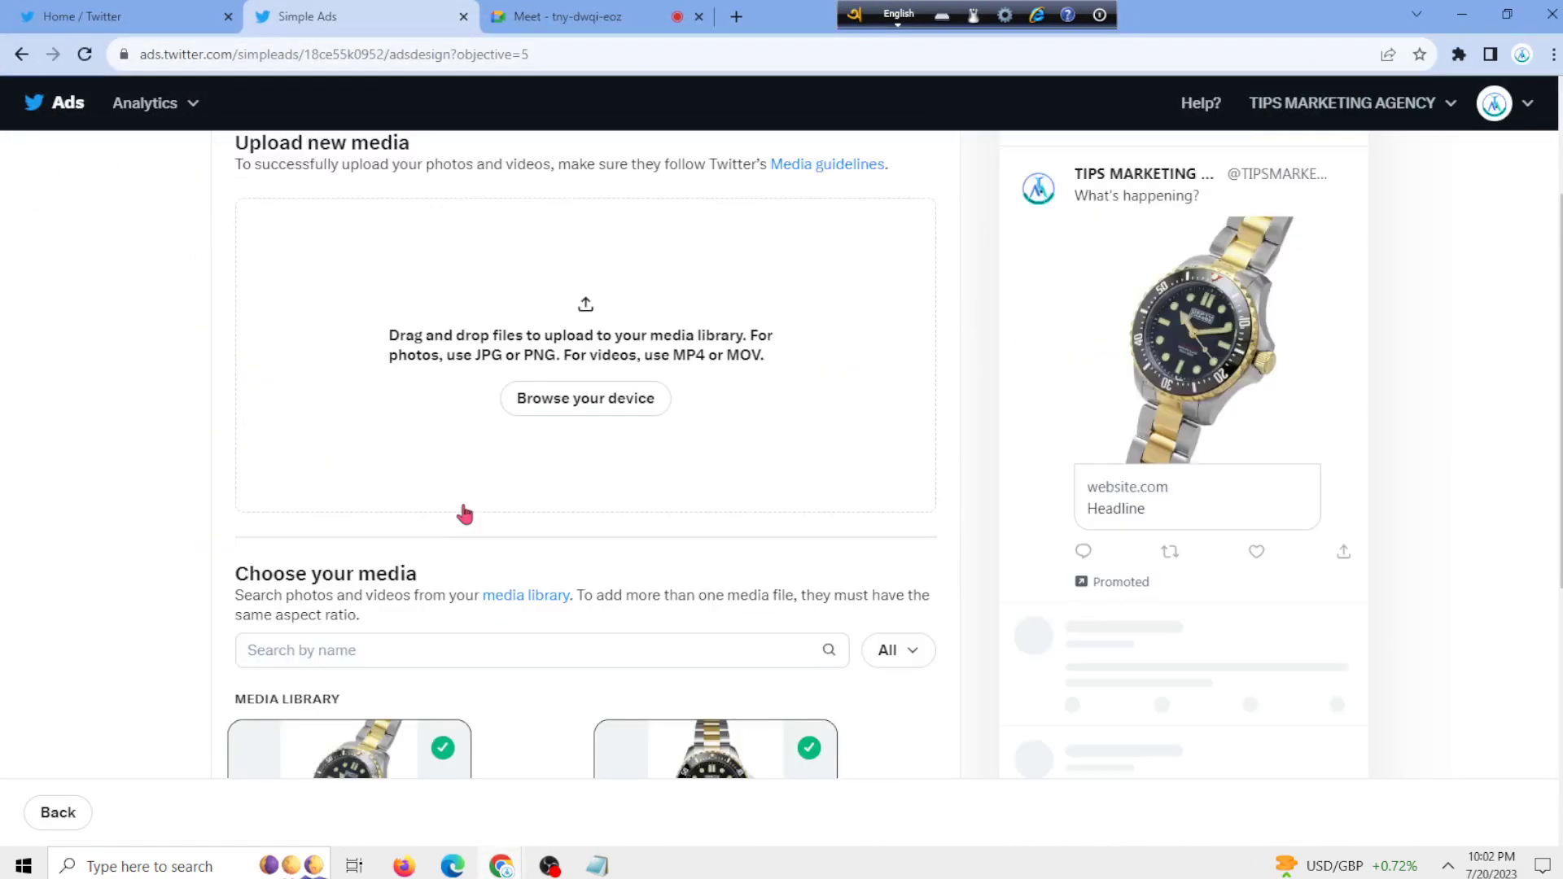
{"action": "scroll", "coordinate": [1311, 499], "scroll_direction": "up", "scroll_amount": 1}
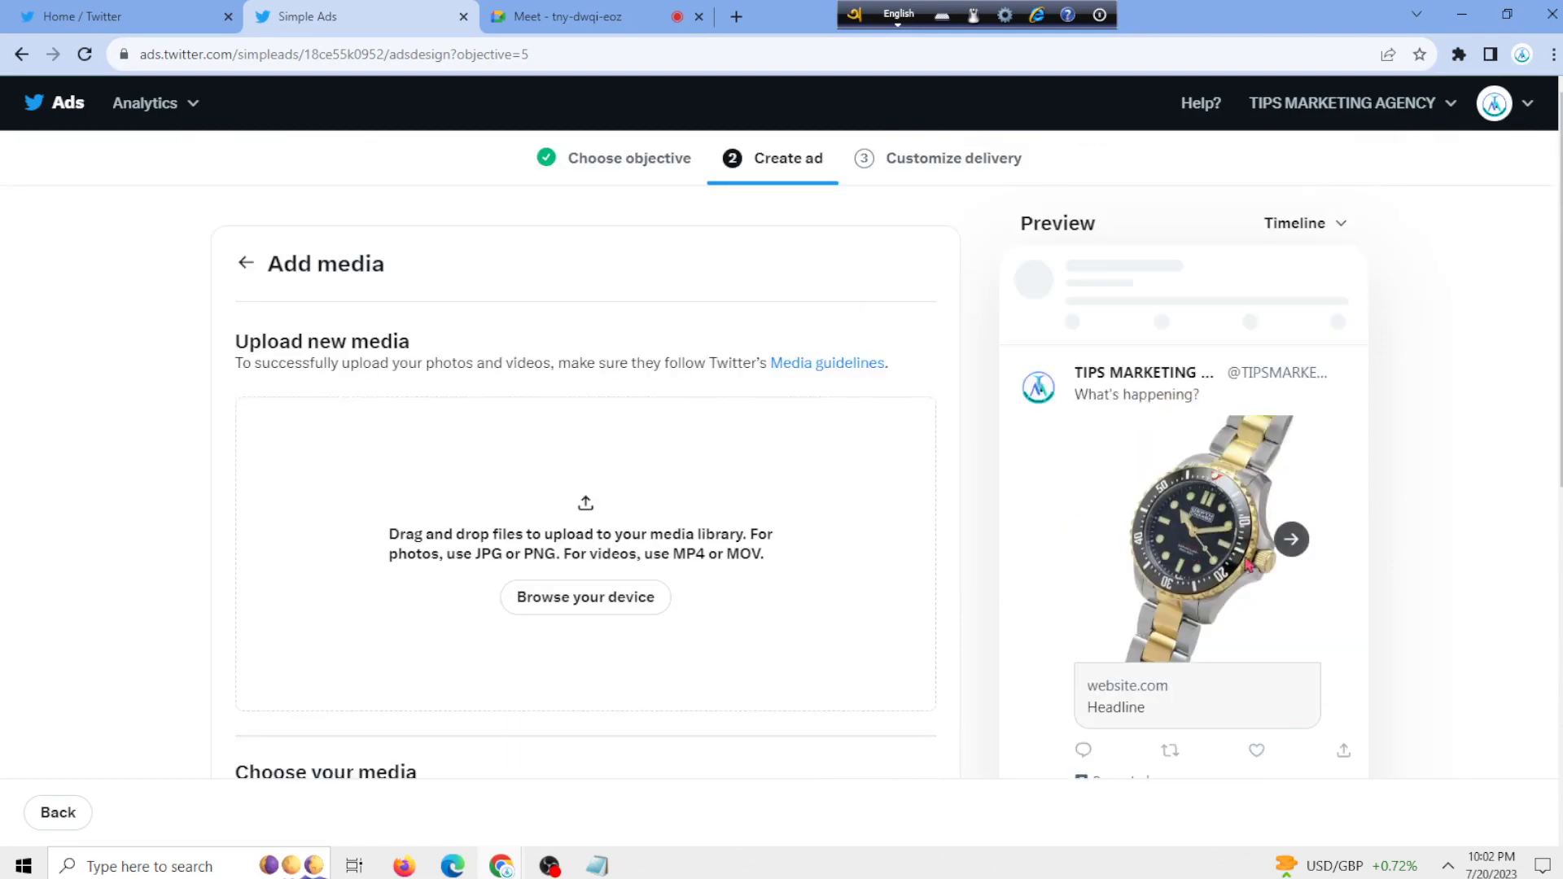
{"action": "left_click", "coordinate": [1291, 538]}
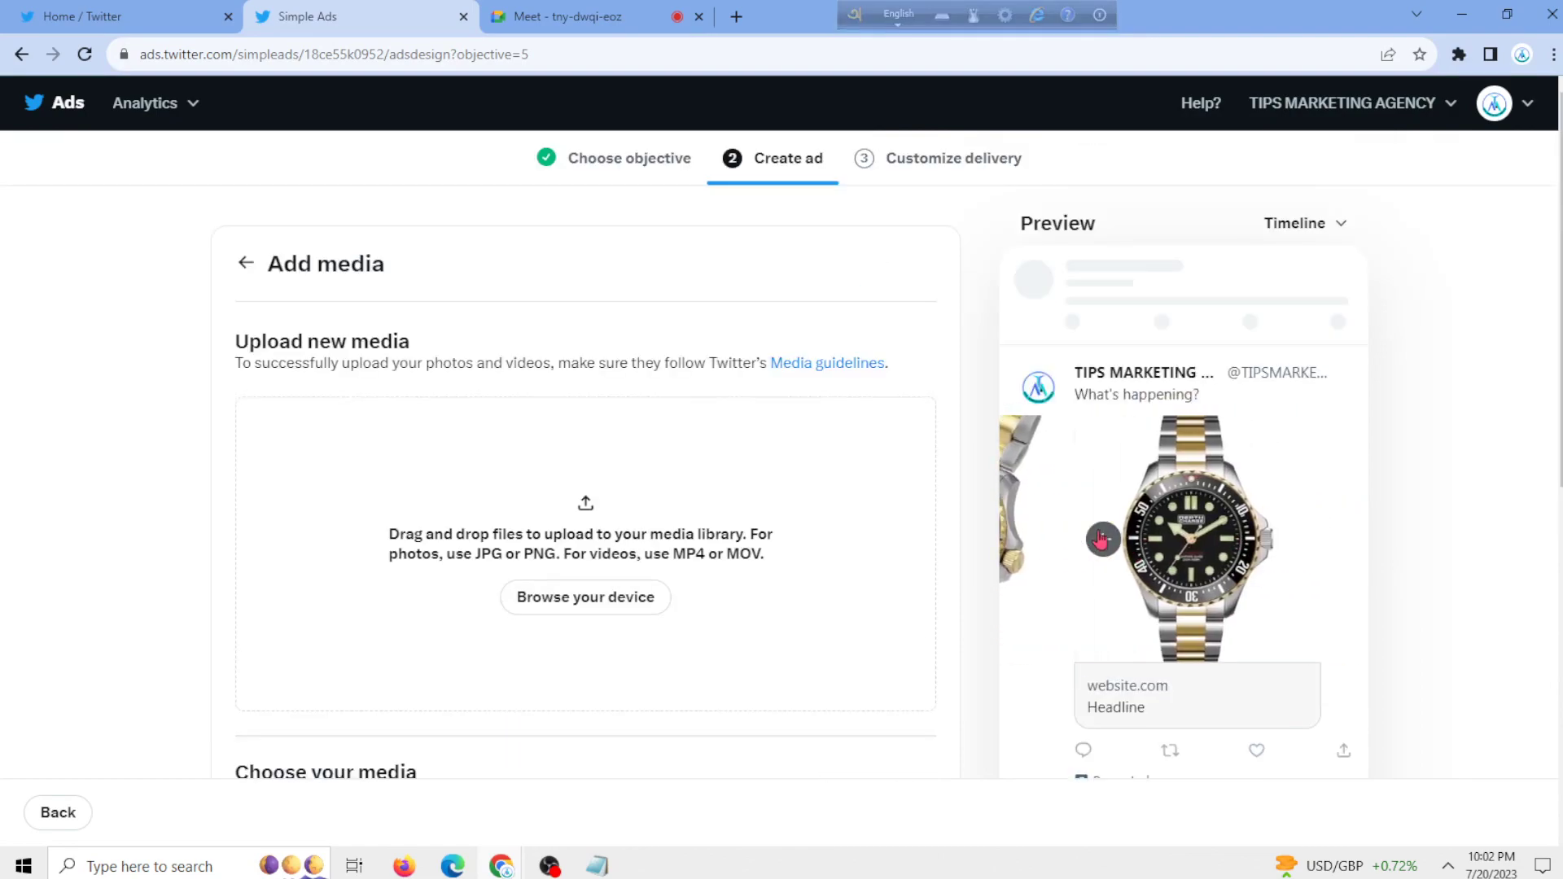
{"action": "left_click", "coordinate": [1104, 539]}
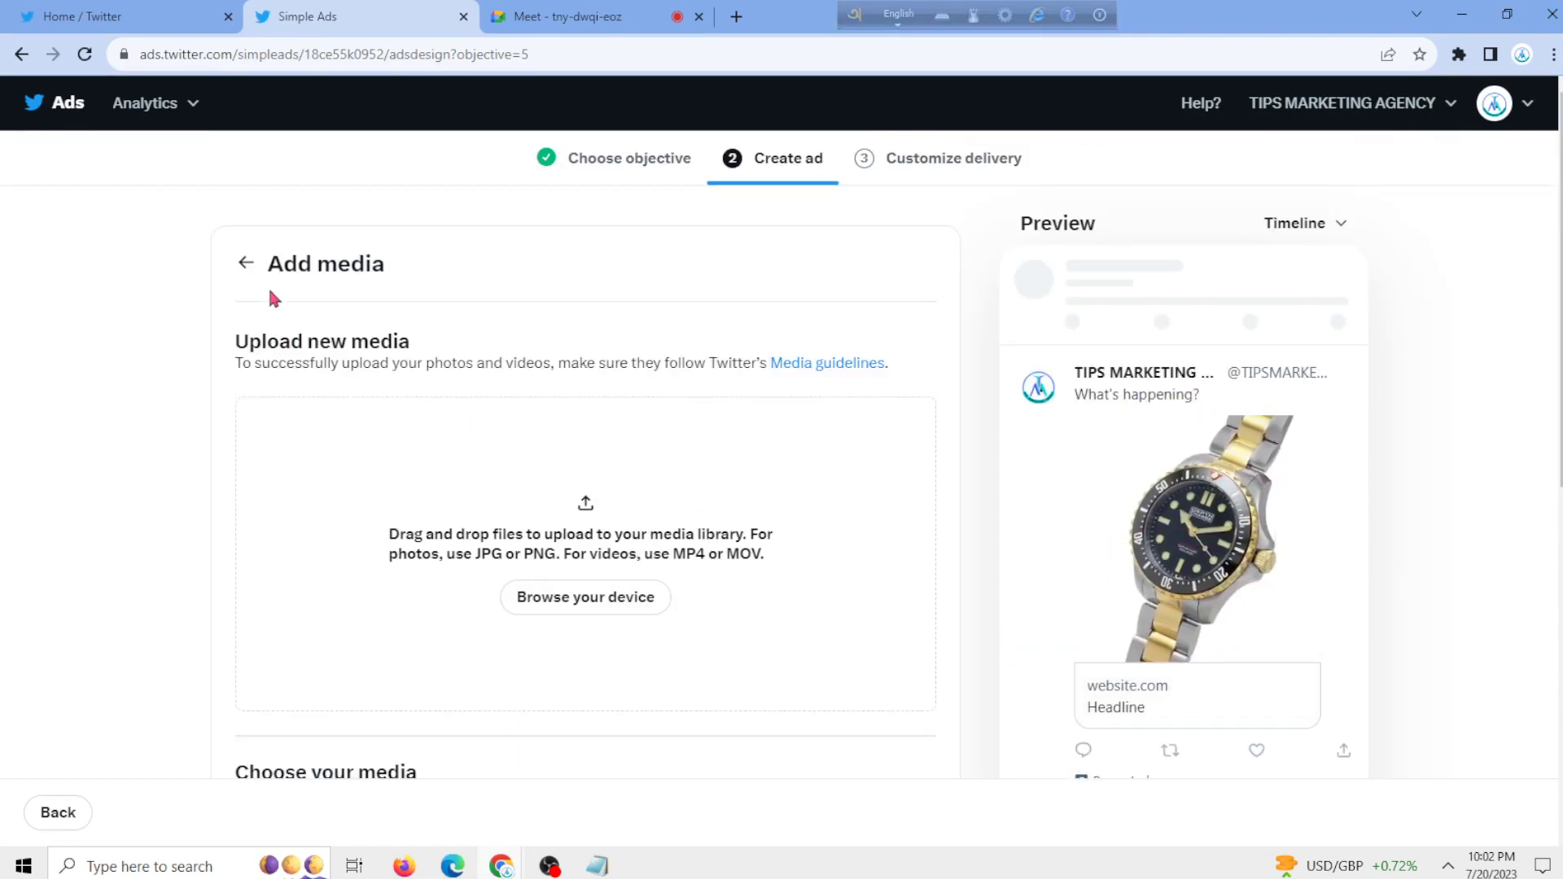
{"action": "left_click", "coordinate": [247, 262]}
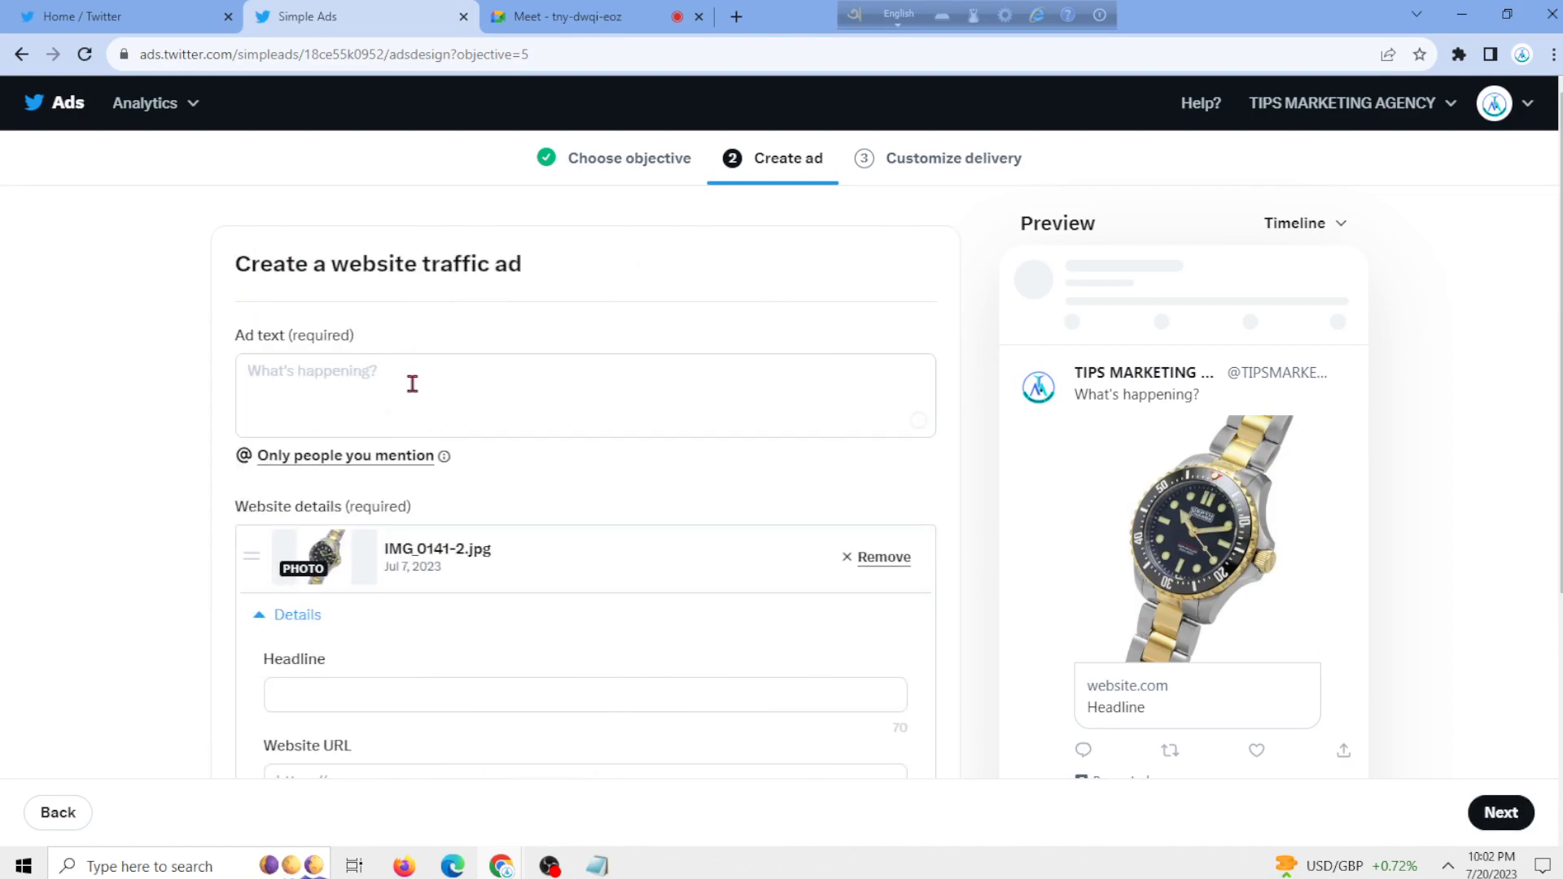
- Write "Are you wanter to buy new fashionable watch?" as the opening line of the ad text and start a new line
{"action": "left_click", "coordinate": [413, 383]}
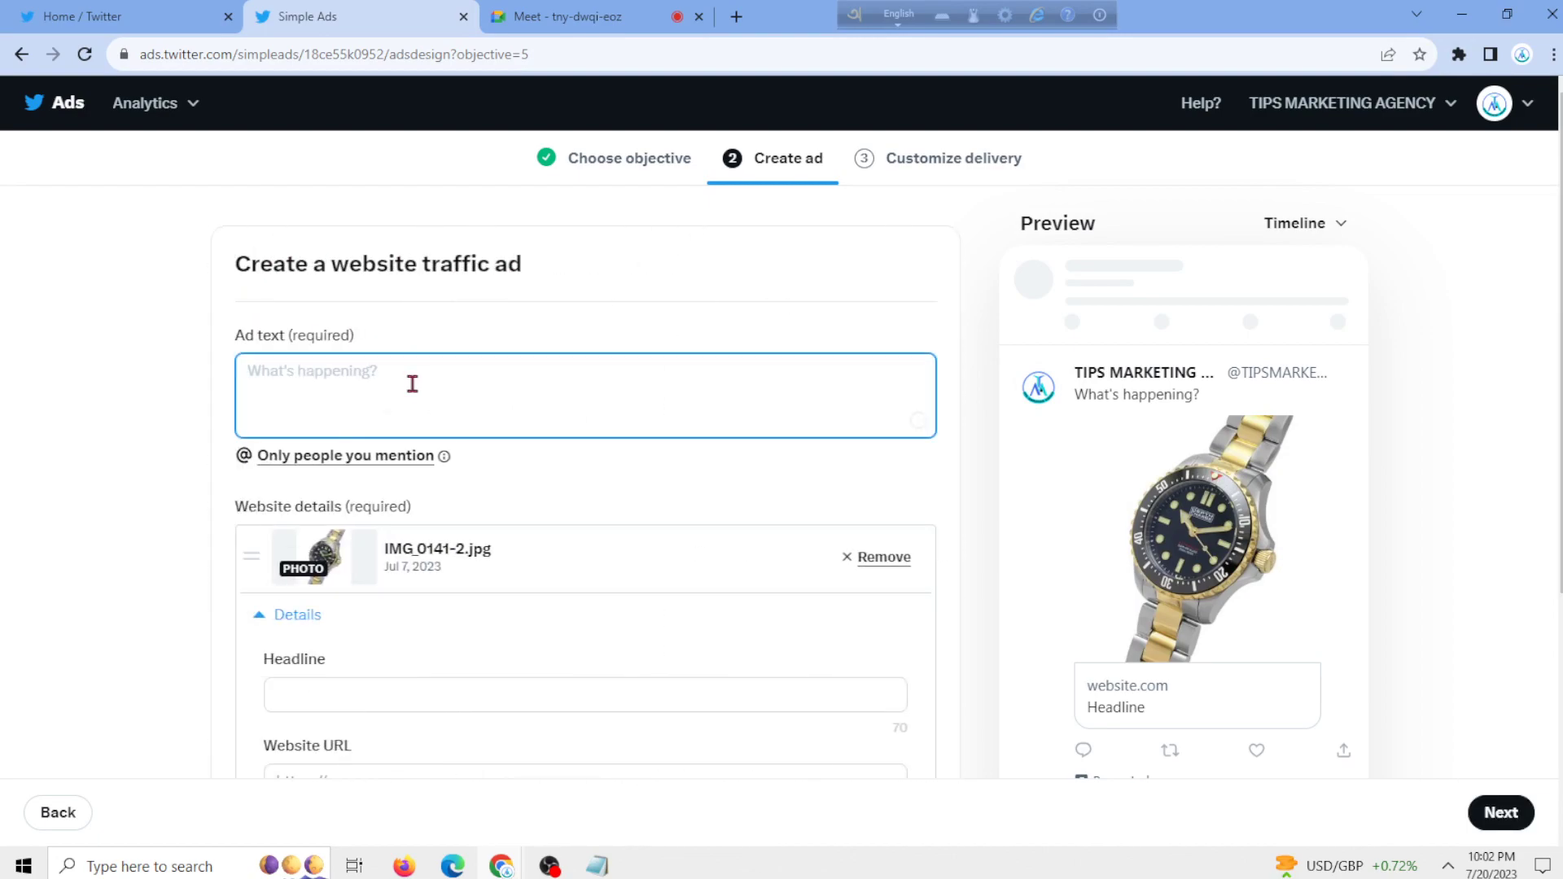
{"action": "type", "text": "afd"}
{"action": "key", "text": "BackSpace"}
{"action": "key", "text": "BackSpace"}
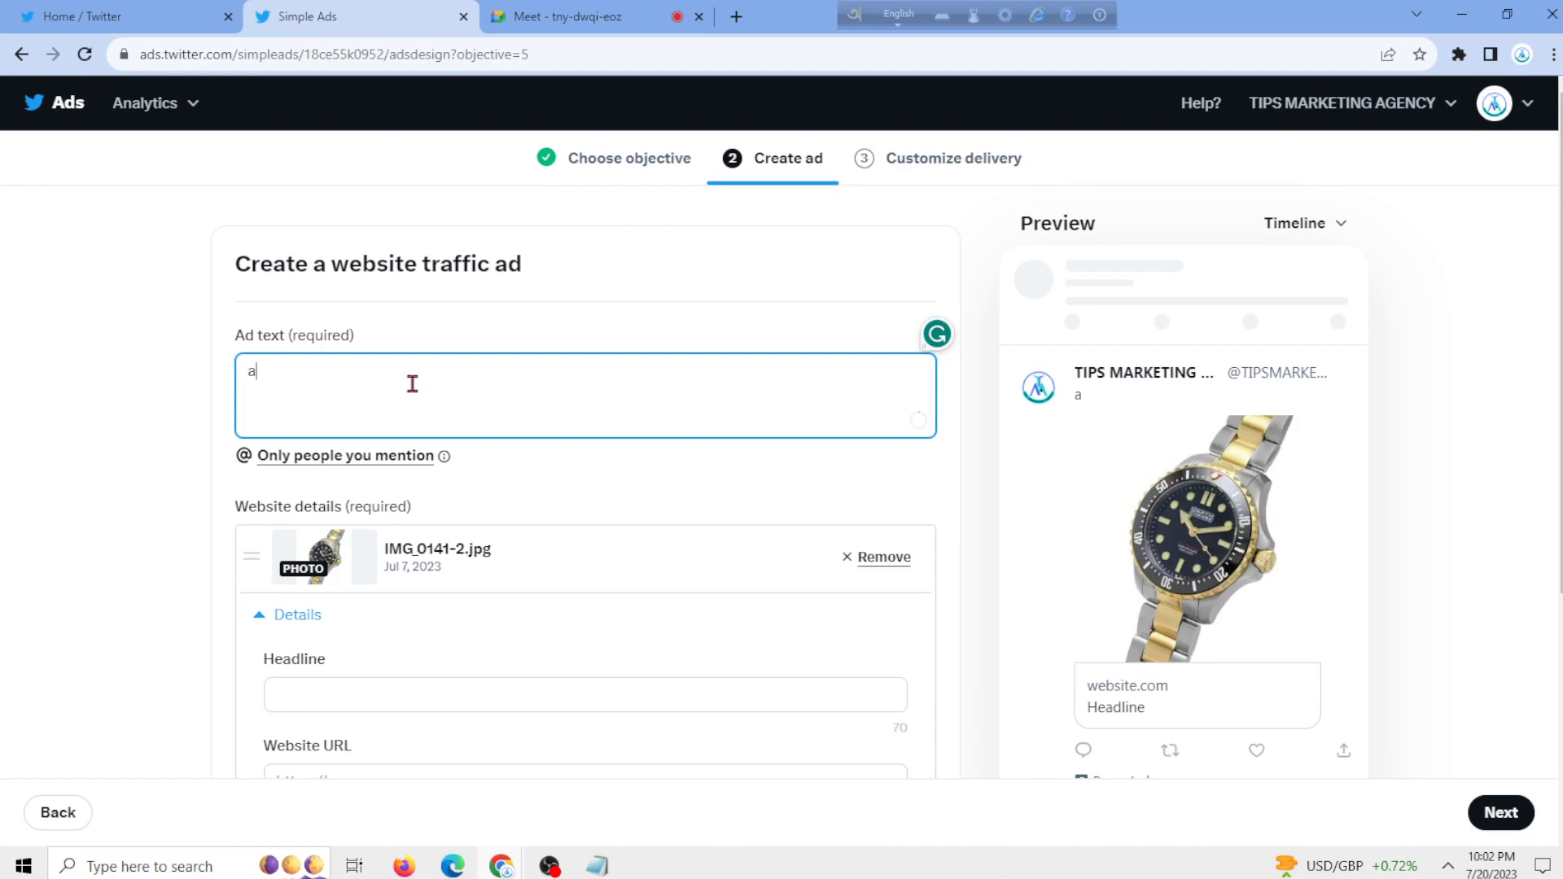
{"action": "key", "text": "BackSpace"}
{"action": "type", "text": "Are you wa"}
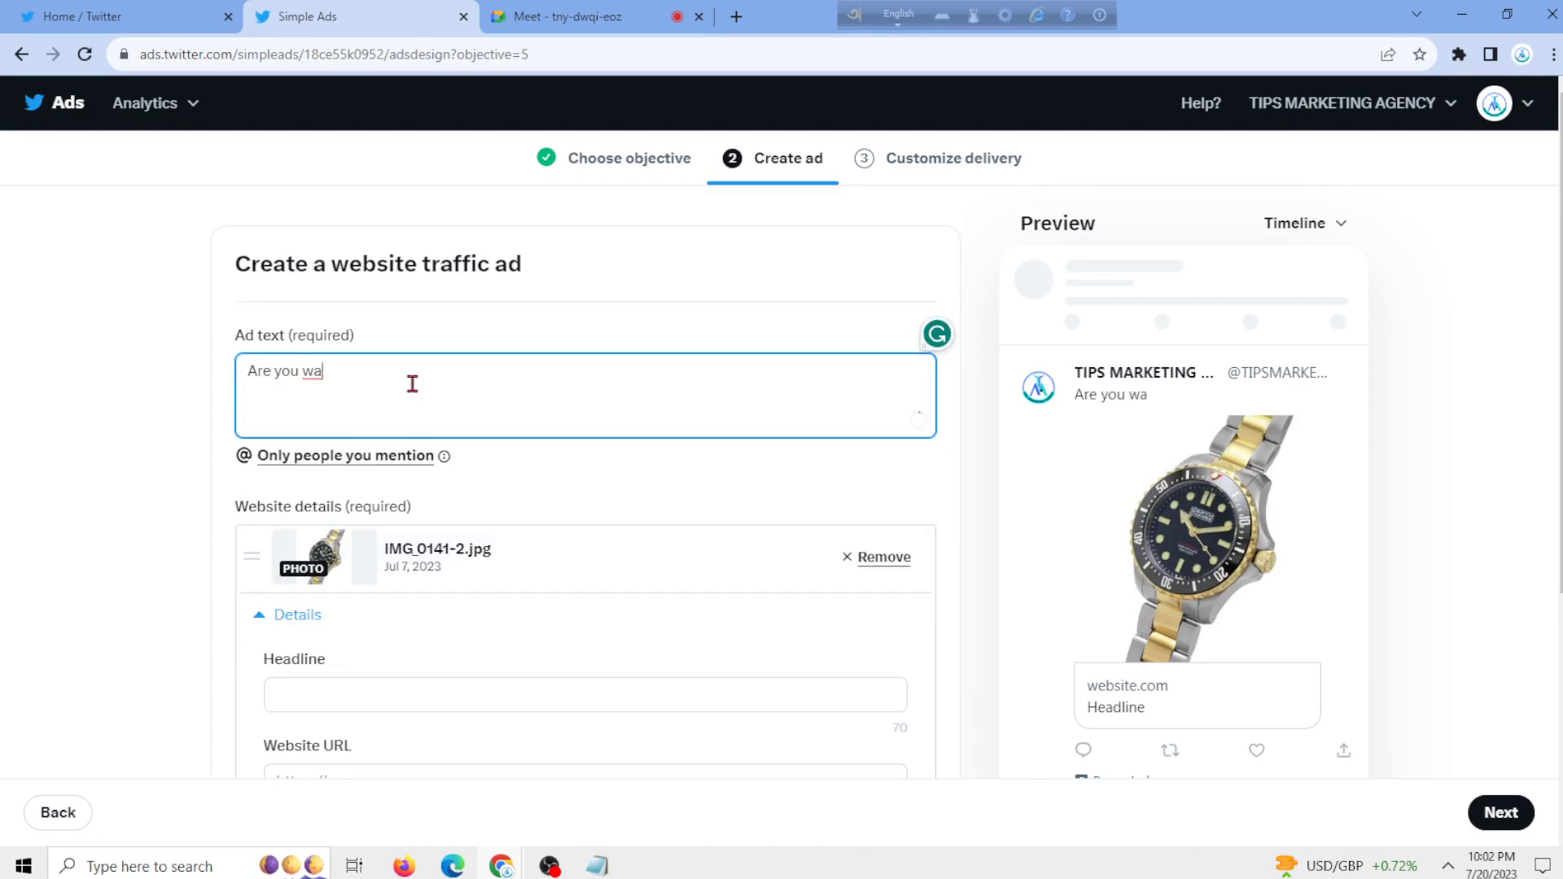
{"action": "type", "text": "nter to but "}
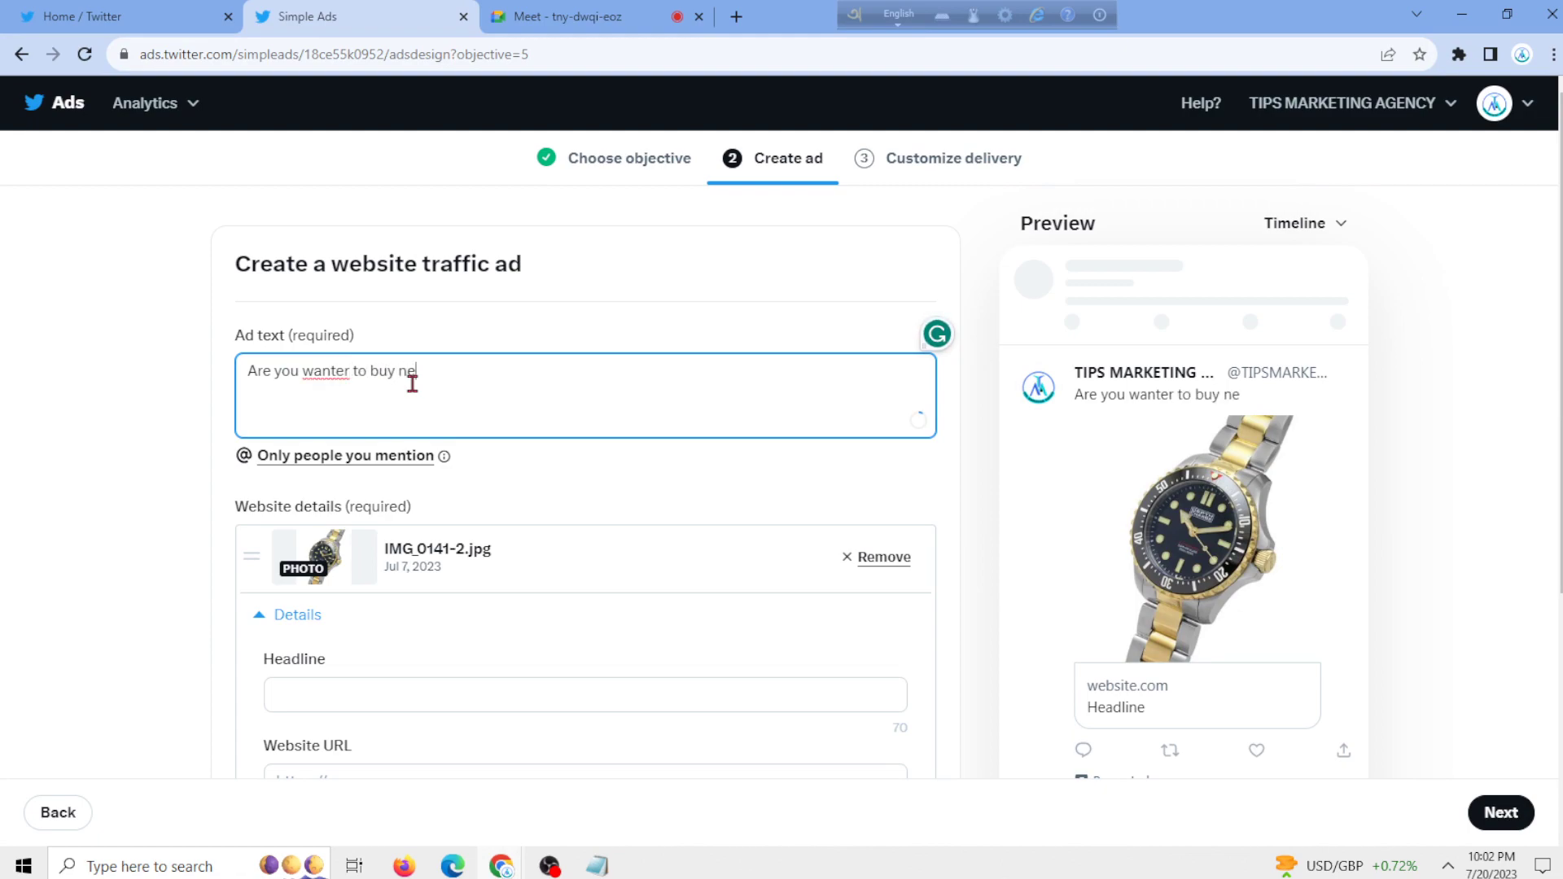
{"action": "type", "text": "new fas"}
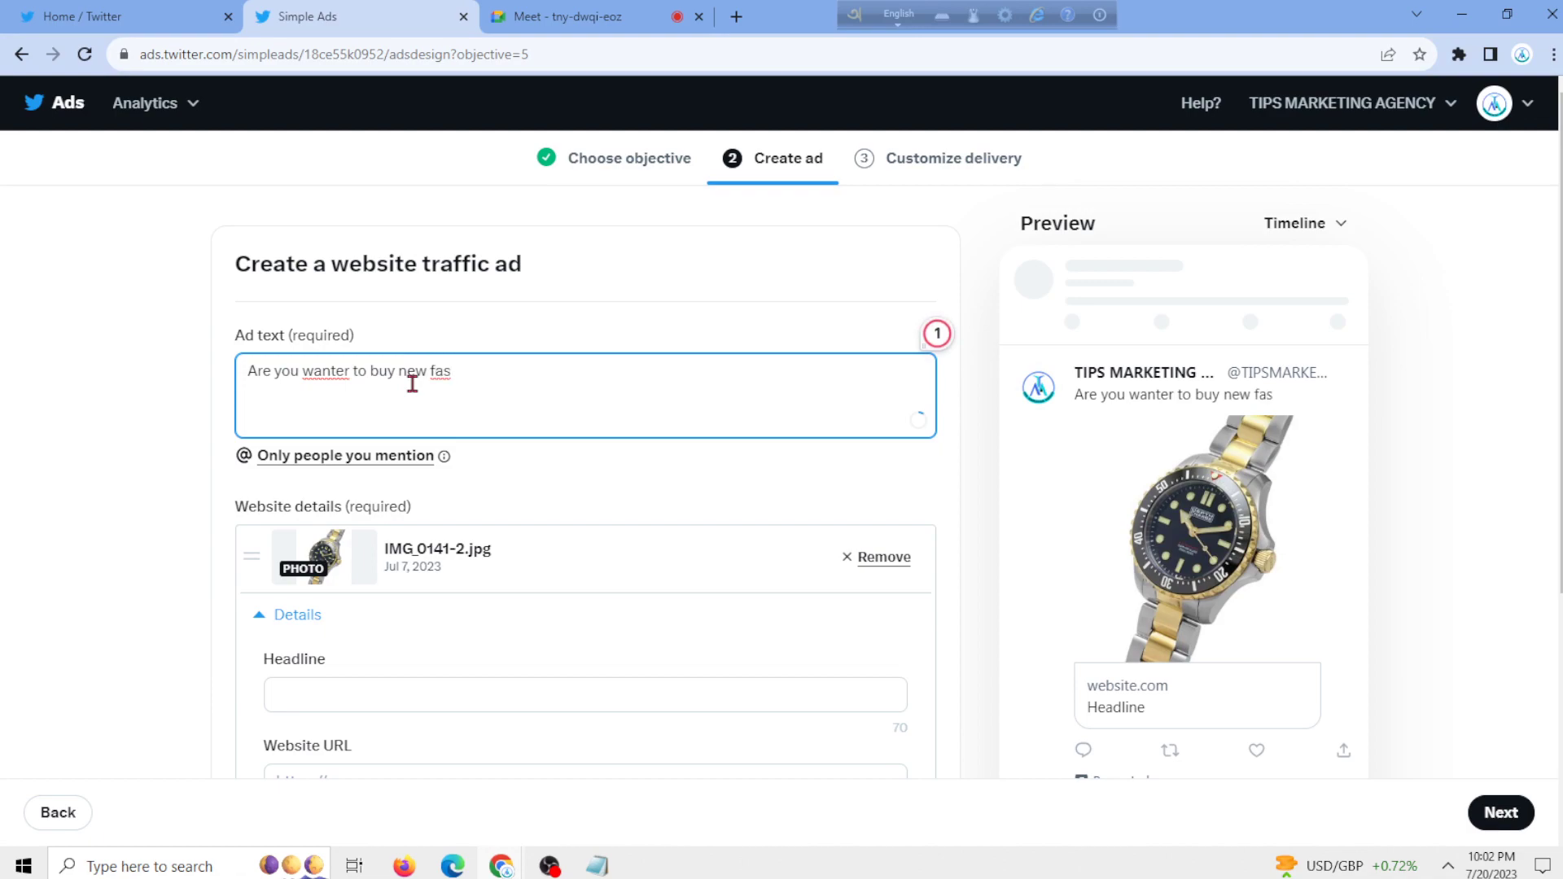
{"action": "type", "text": "hionabl"}
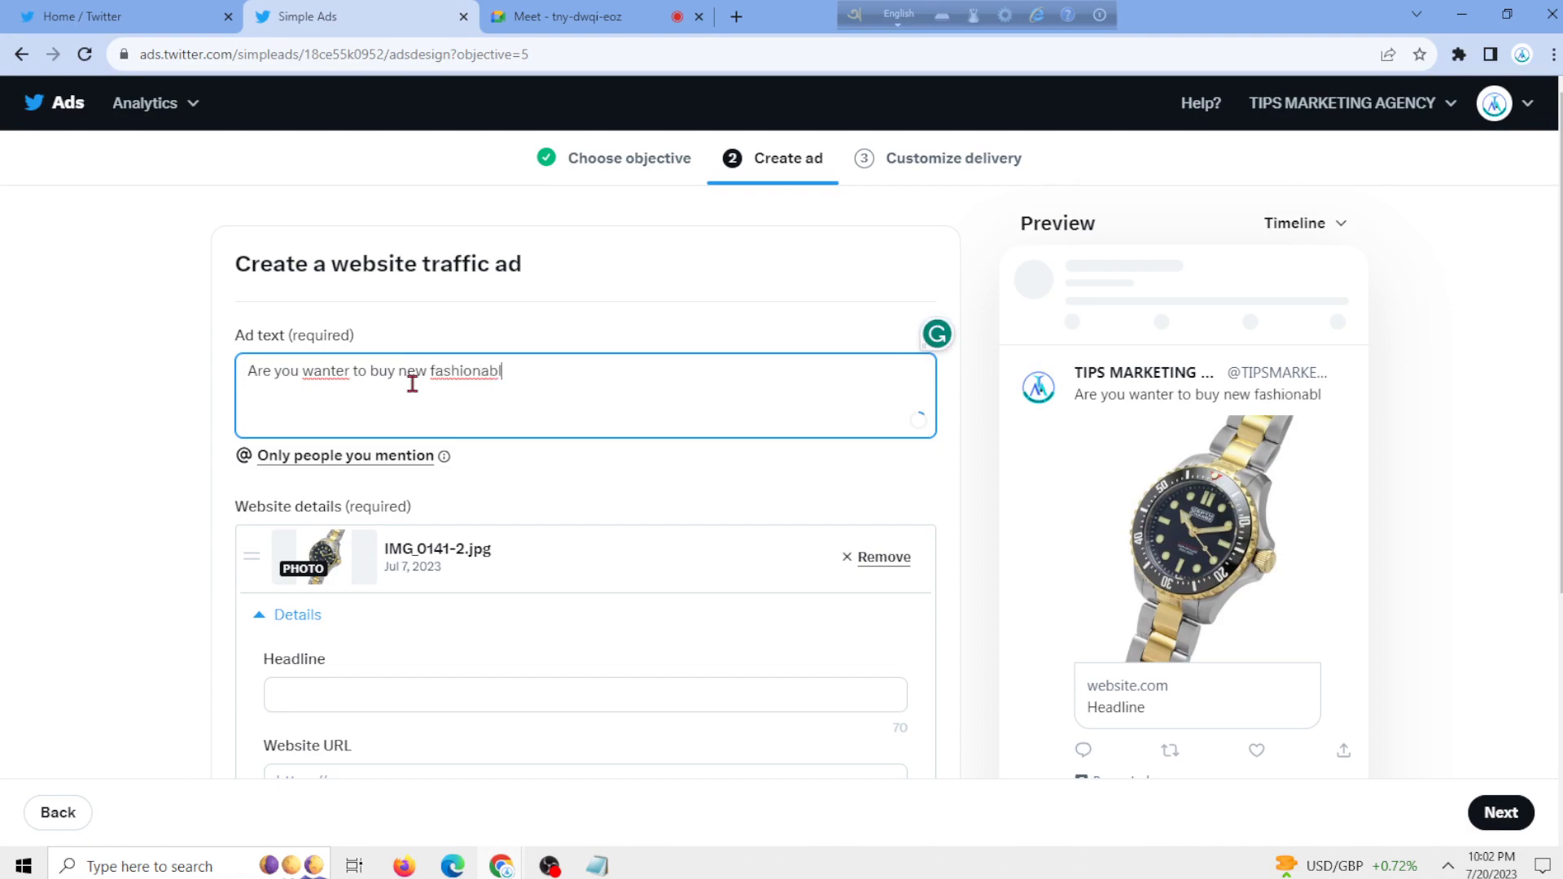
{"action": "type", "text": "e watc"}
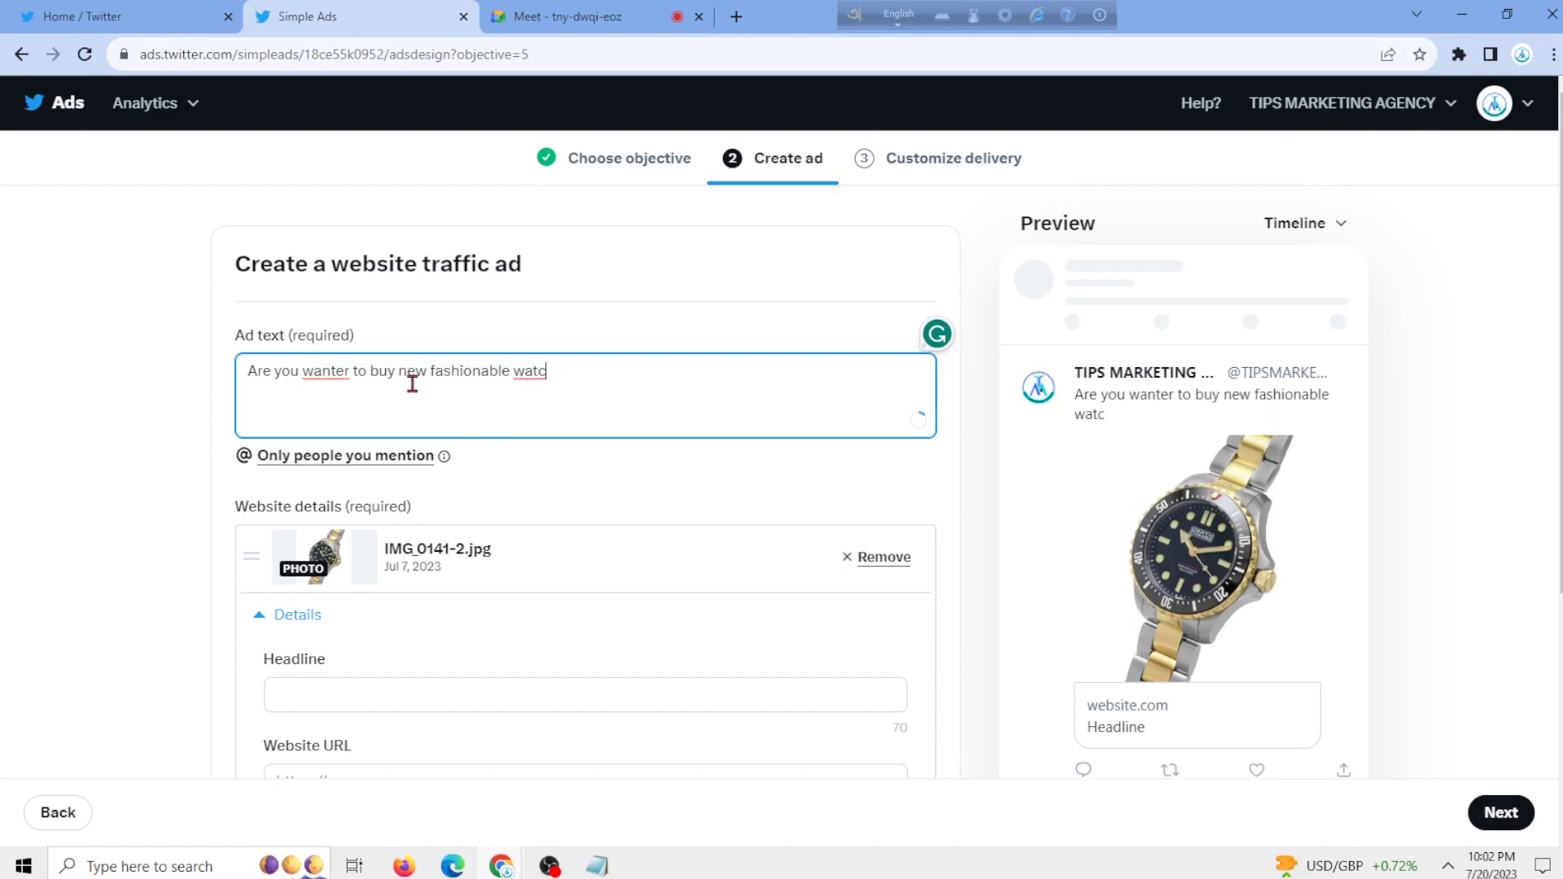
{"action": "type", "text": "h?"}
{"action": "key", "text": "Return"}
- Correct "wanter" to "wanted" and add the article "a" before "new" in the ad text's opening question
{"action": "left_click", "coordinate": [350, 376]}
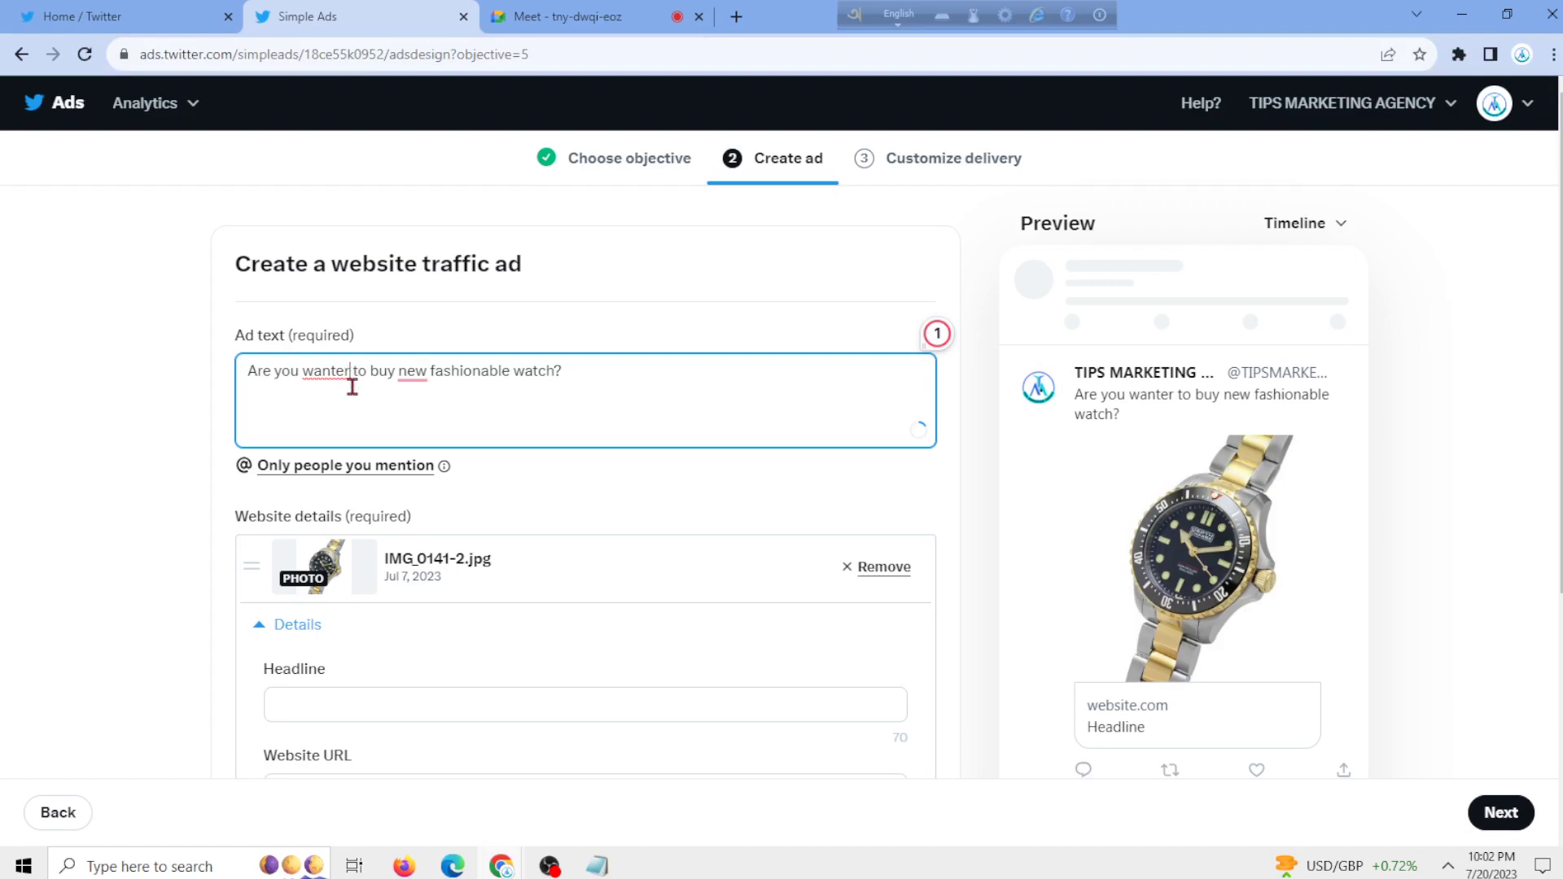
{"action": "key", "text": "BackSpace"}
{"action": "type", "text": "d"}
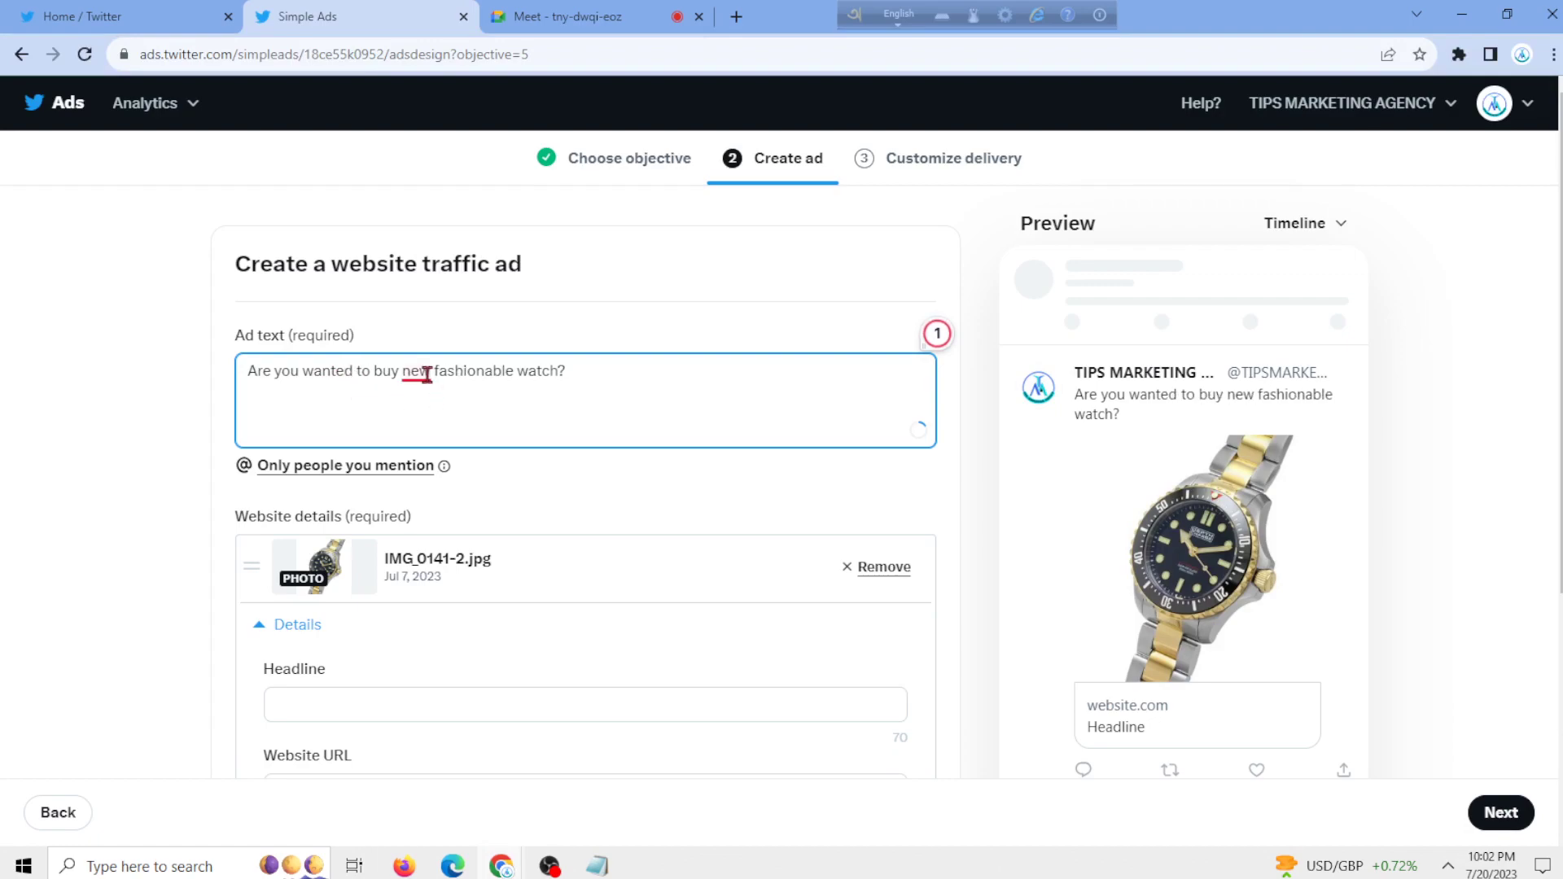
{"action": "mouse_move", "coordinate": [423, 374]}
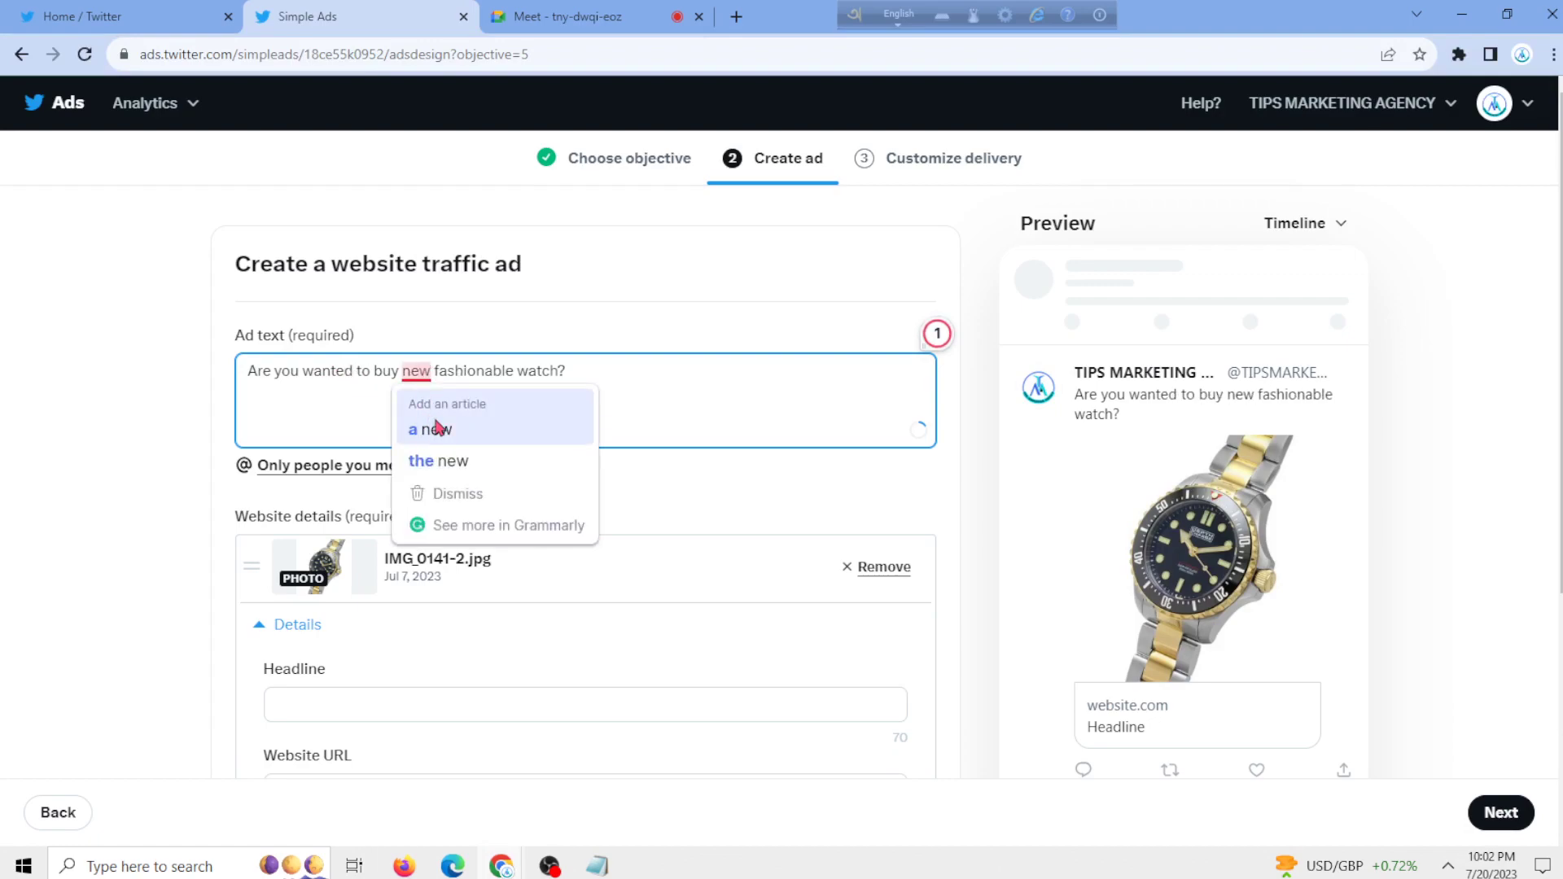
{"action": "left_click", "coordinate": [579, 407]}
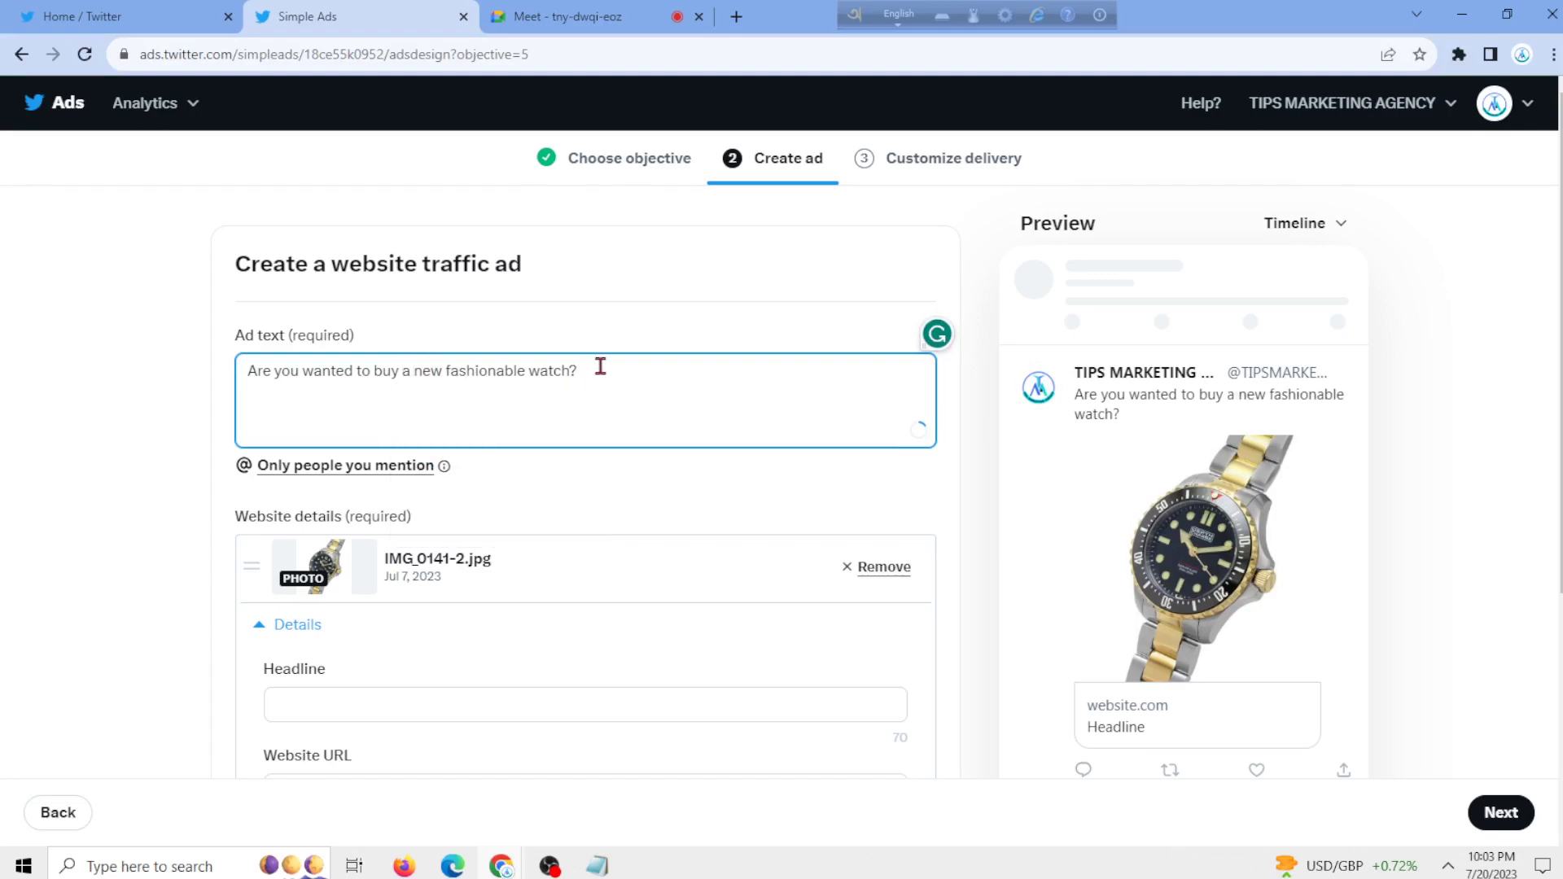
- Leave a blank line below the question and add "You can buy watch from us and get amaging" to the ad text
{"action": "key", "text": "Return"}
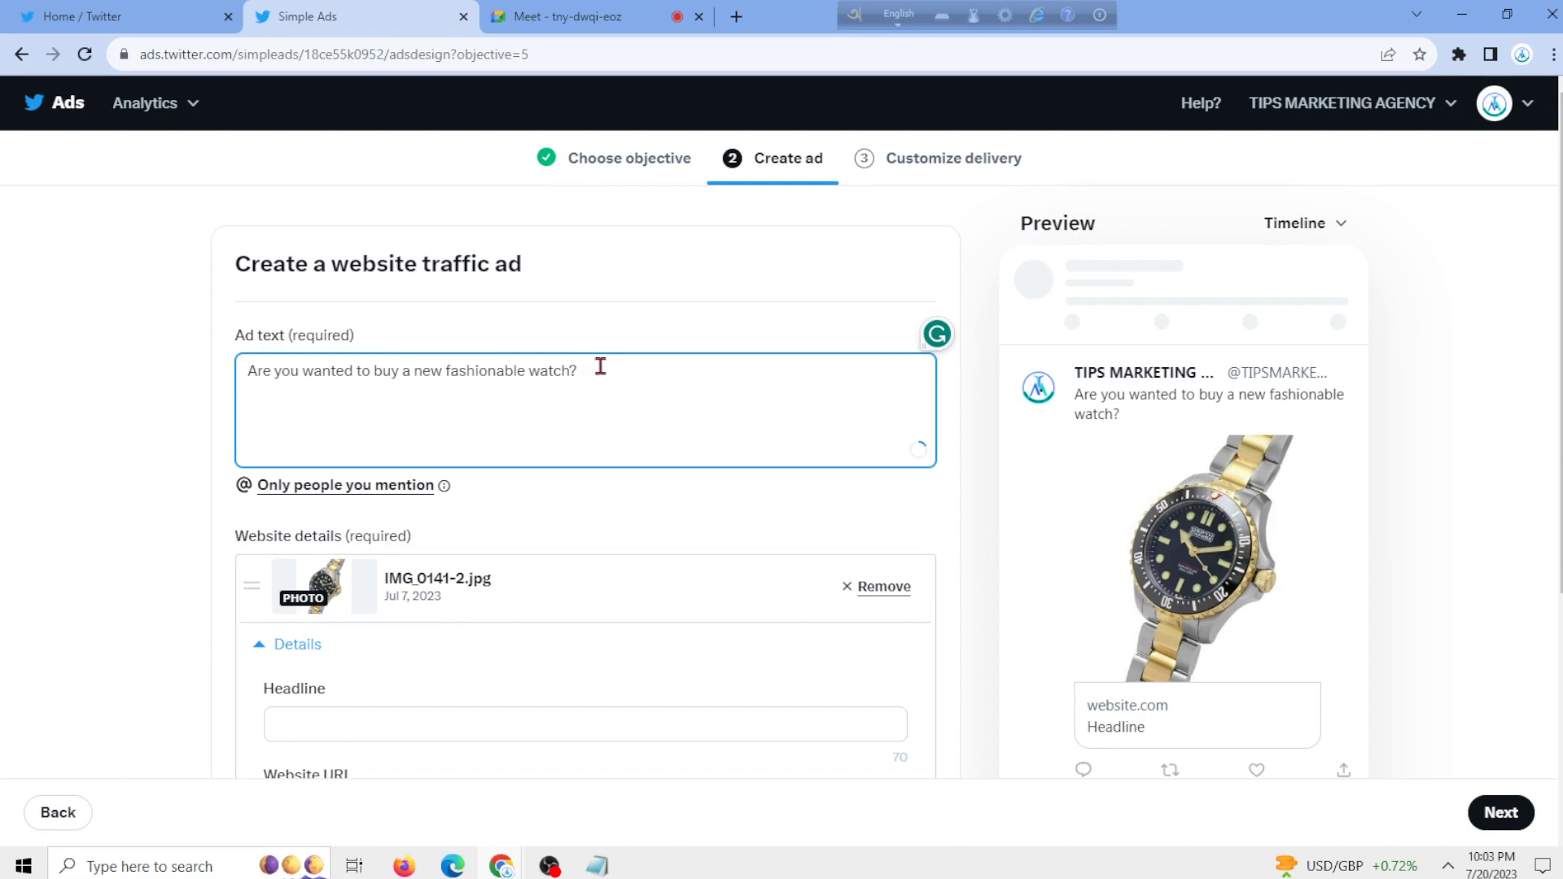
{"action": "key", "text": "Return"}
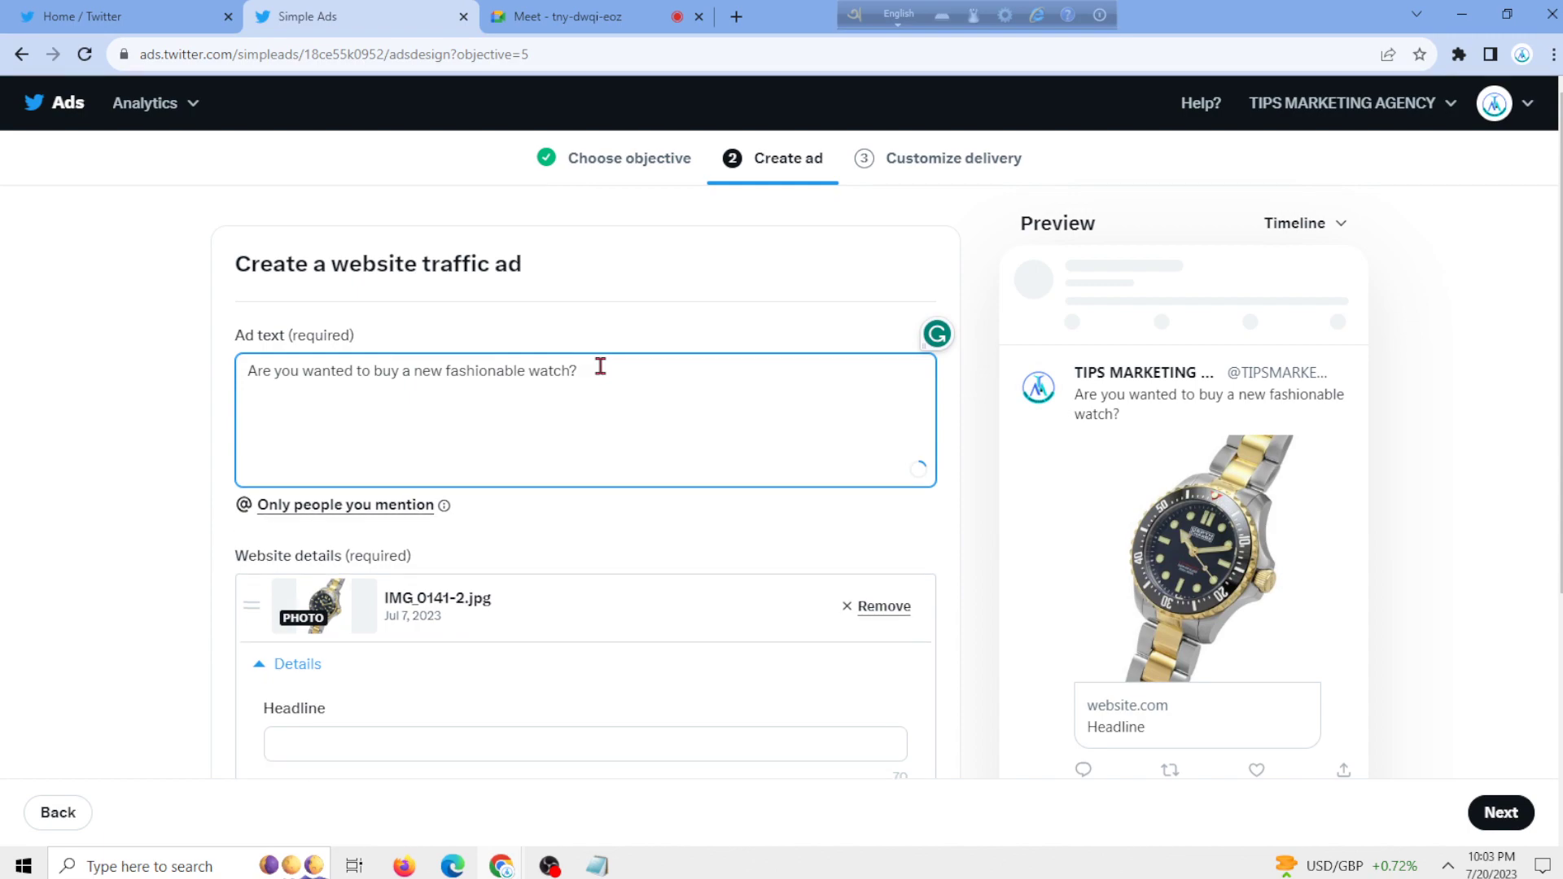
{"action": "type", "text": "YOu"}
{"action": "key", "text": "BackSpace"}
{"action": "key", "text": "BackSpace"}
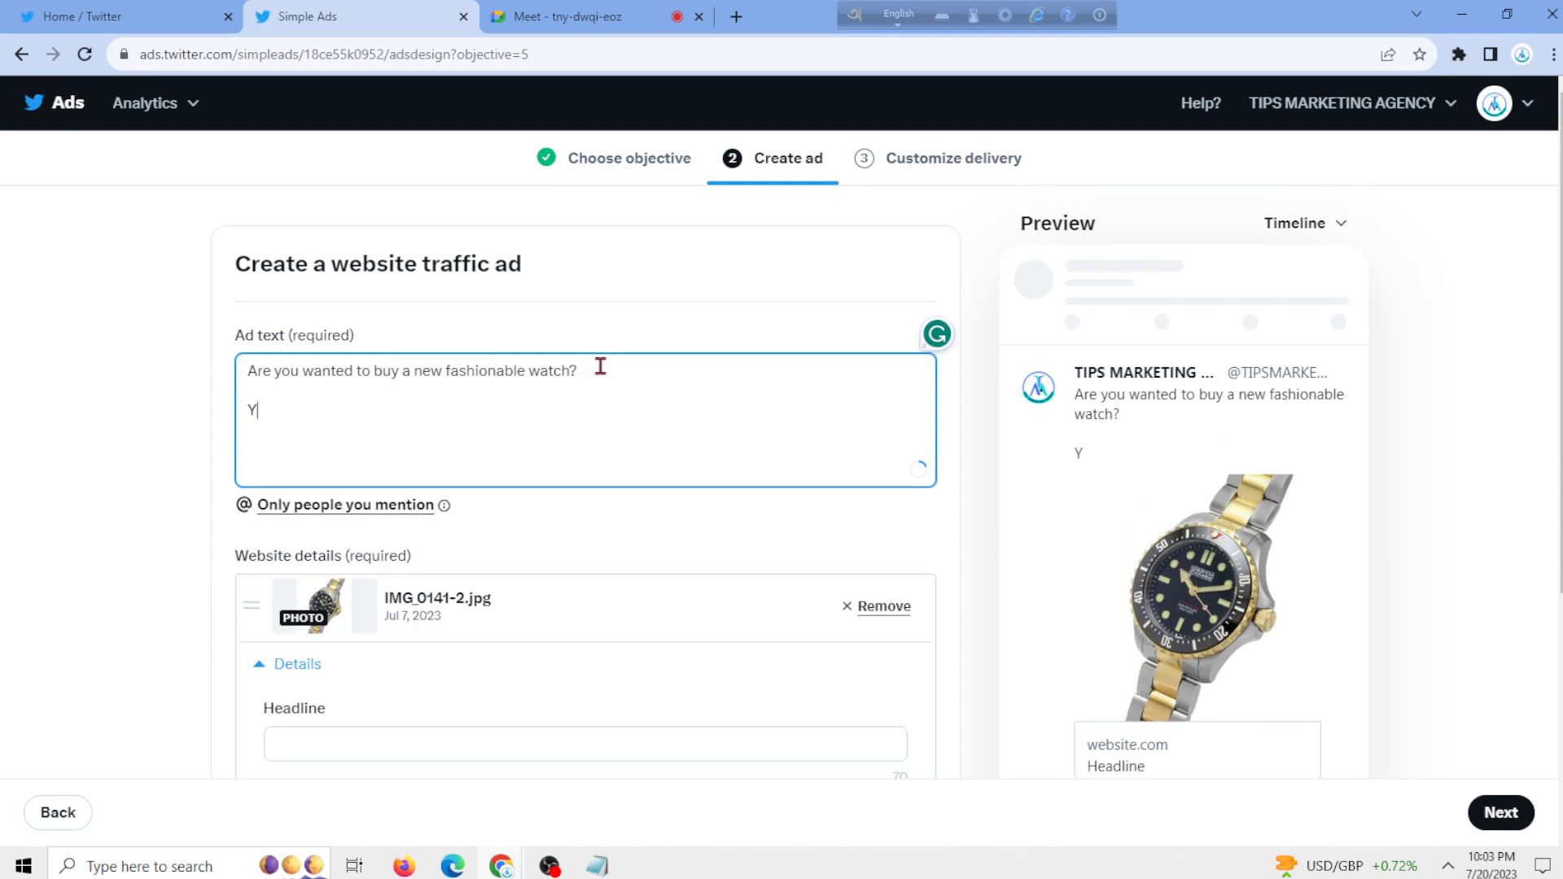
{"action": "type", "text": "ou v"}
{"action": "key", "text": "BackSpace"}
{"action": "type", "text": "can buy "}
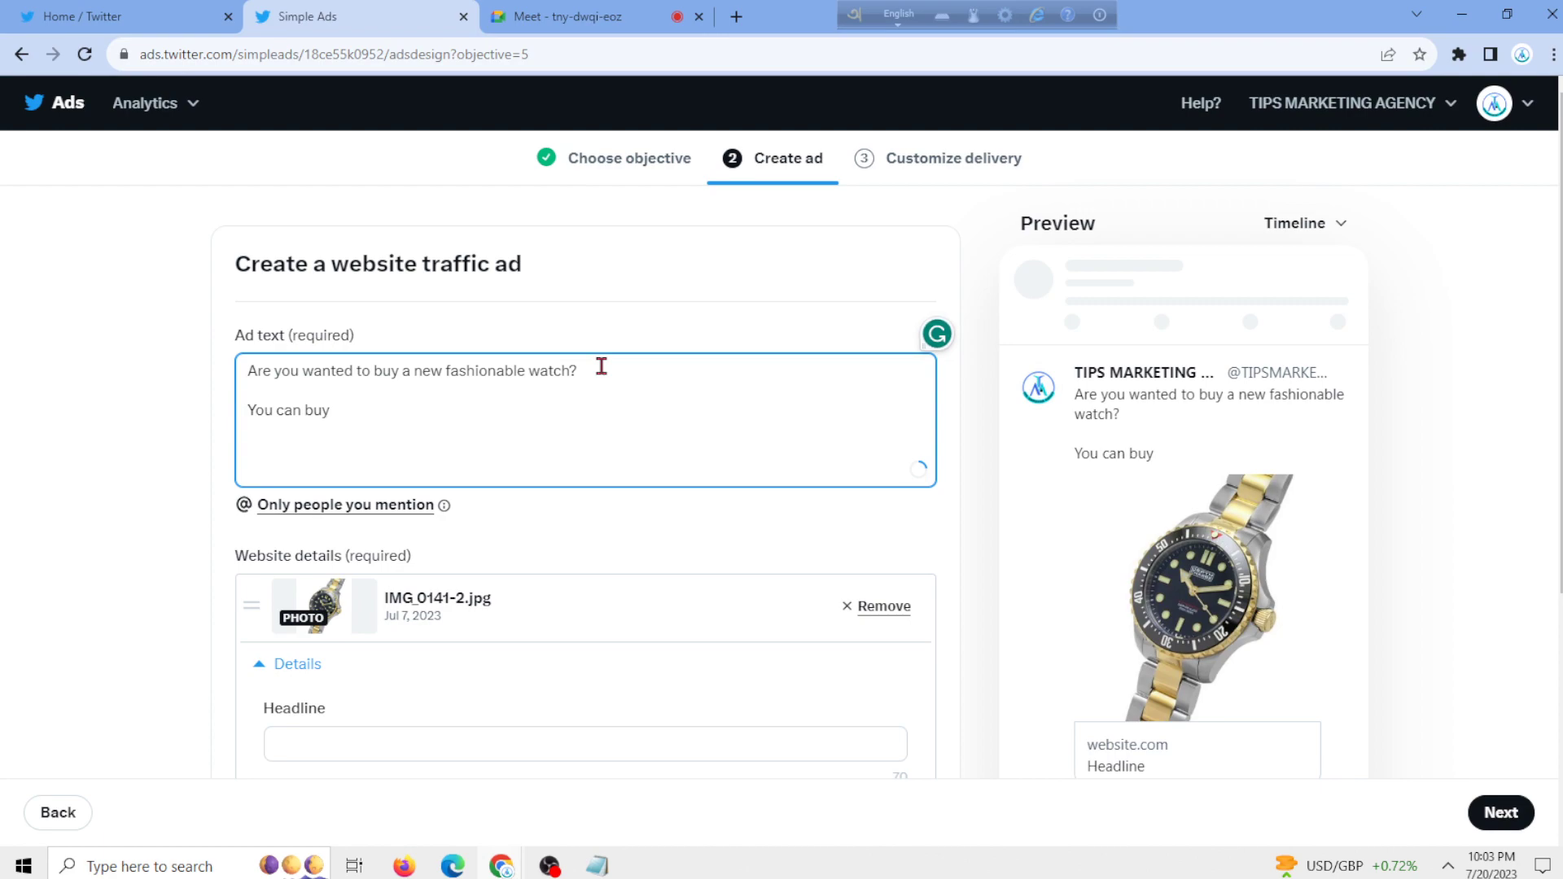
{"action": "type", "text": "watch fron u"}
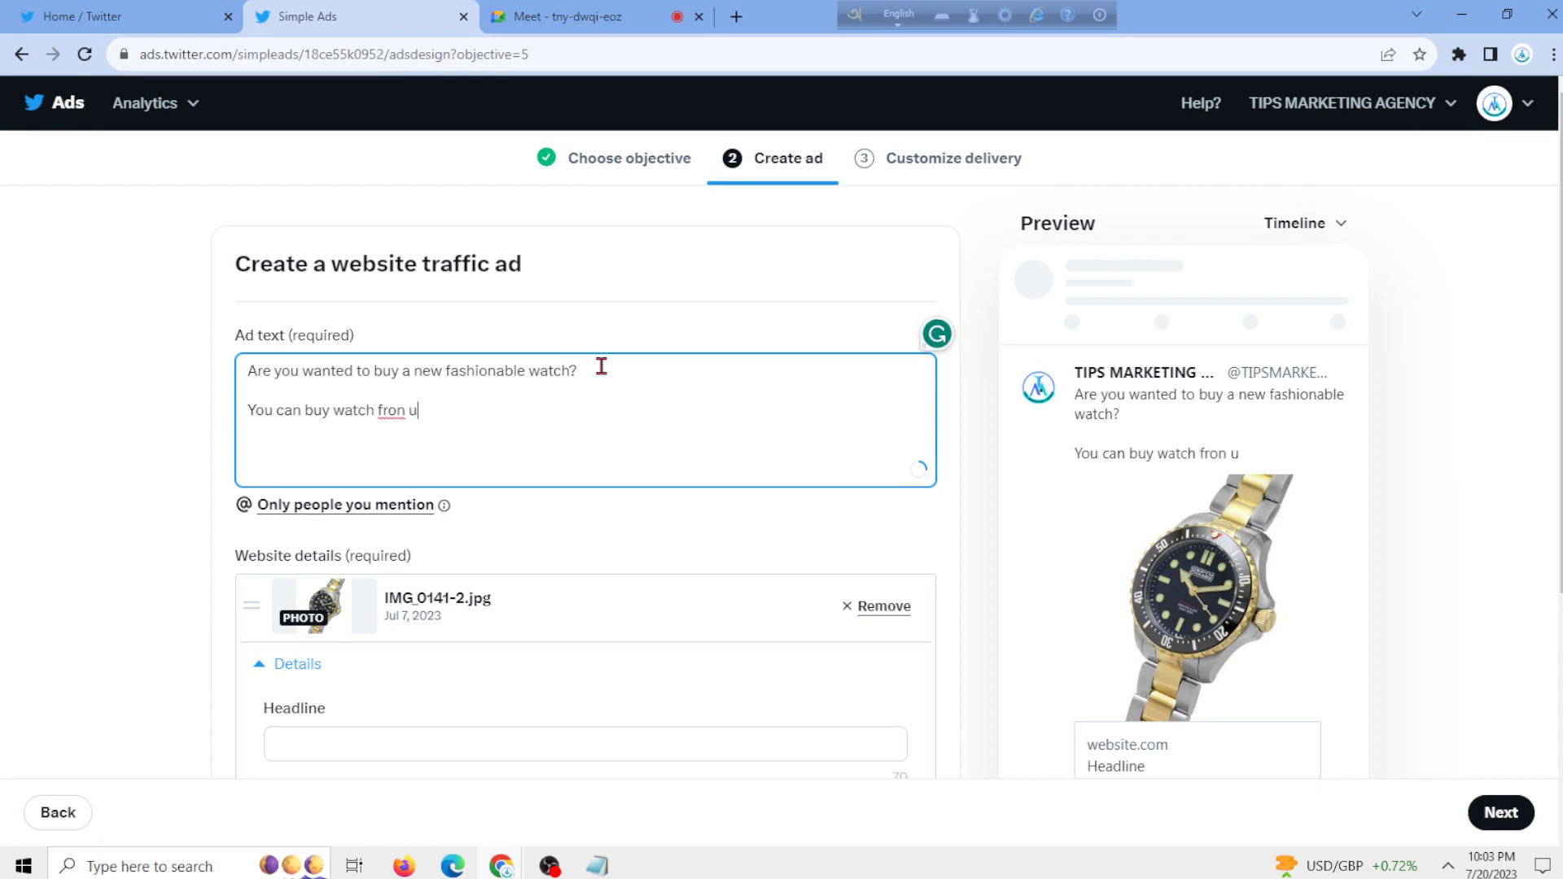
{"action": "key", "text": "BackSpace"}
{"action": "key", "text": "BackSpace"}
{"action": "key", "text": "BackSpace"}
{"action": "key", "text": "BackSpace"}
{"action": "type", "text": "m us and get amagi"}
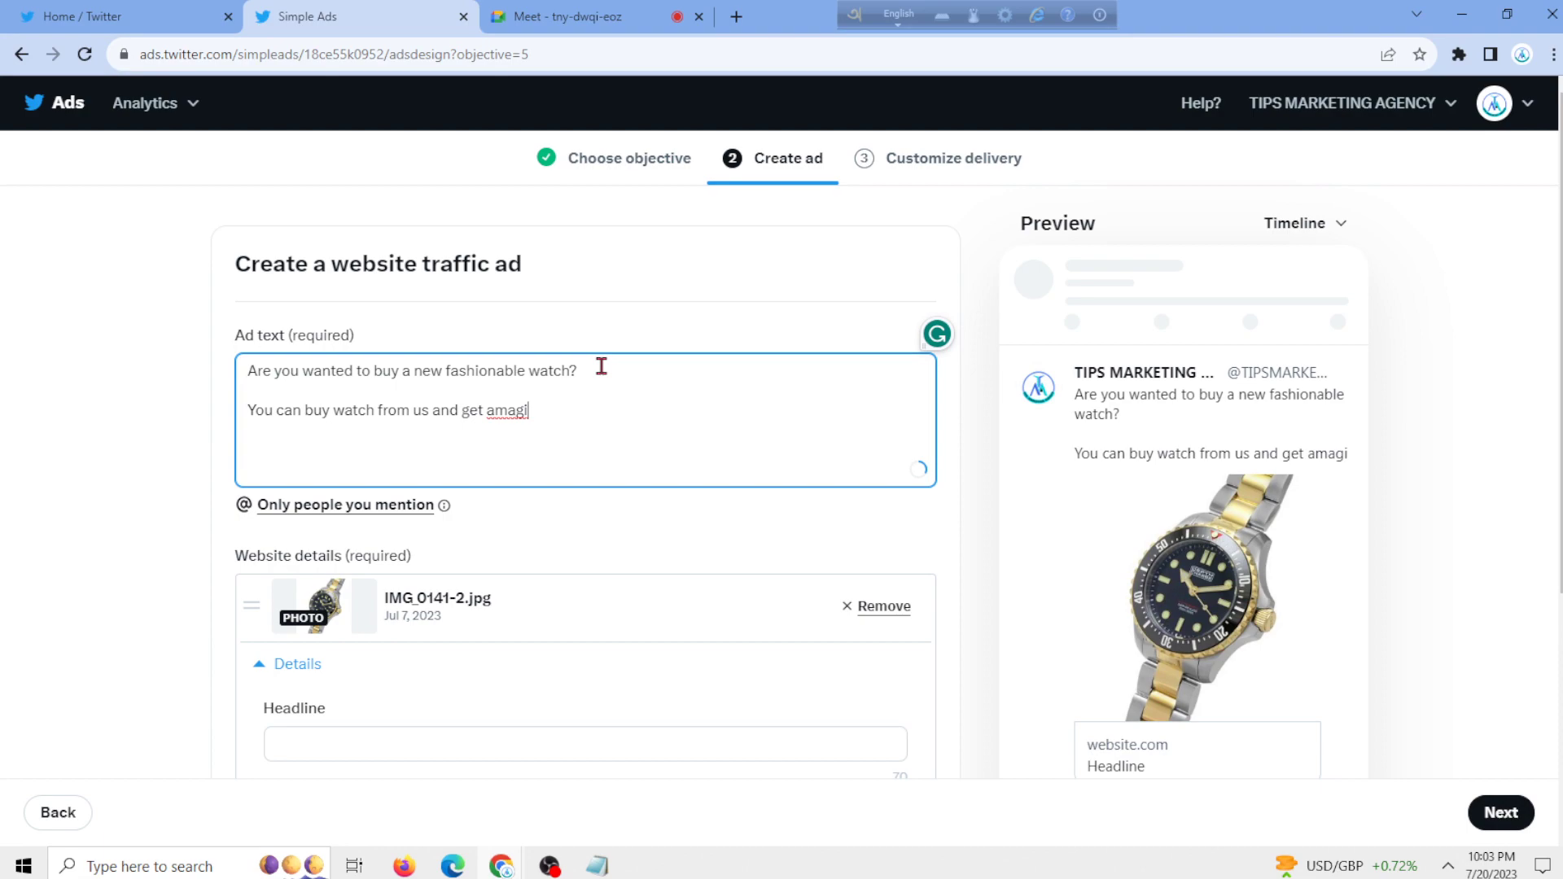
{"action": "key", "text": "BackSpace"}
{"action": "type", "text": "ing"}
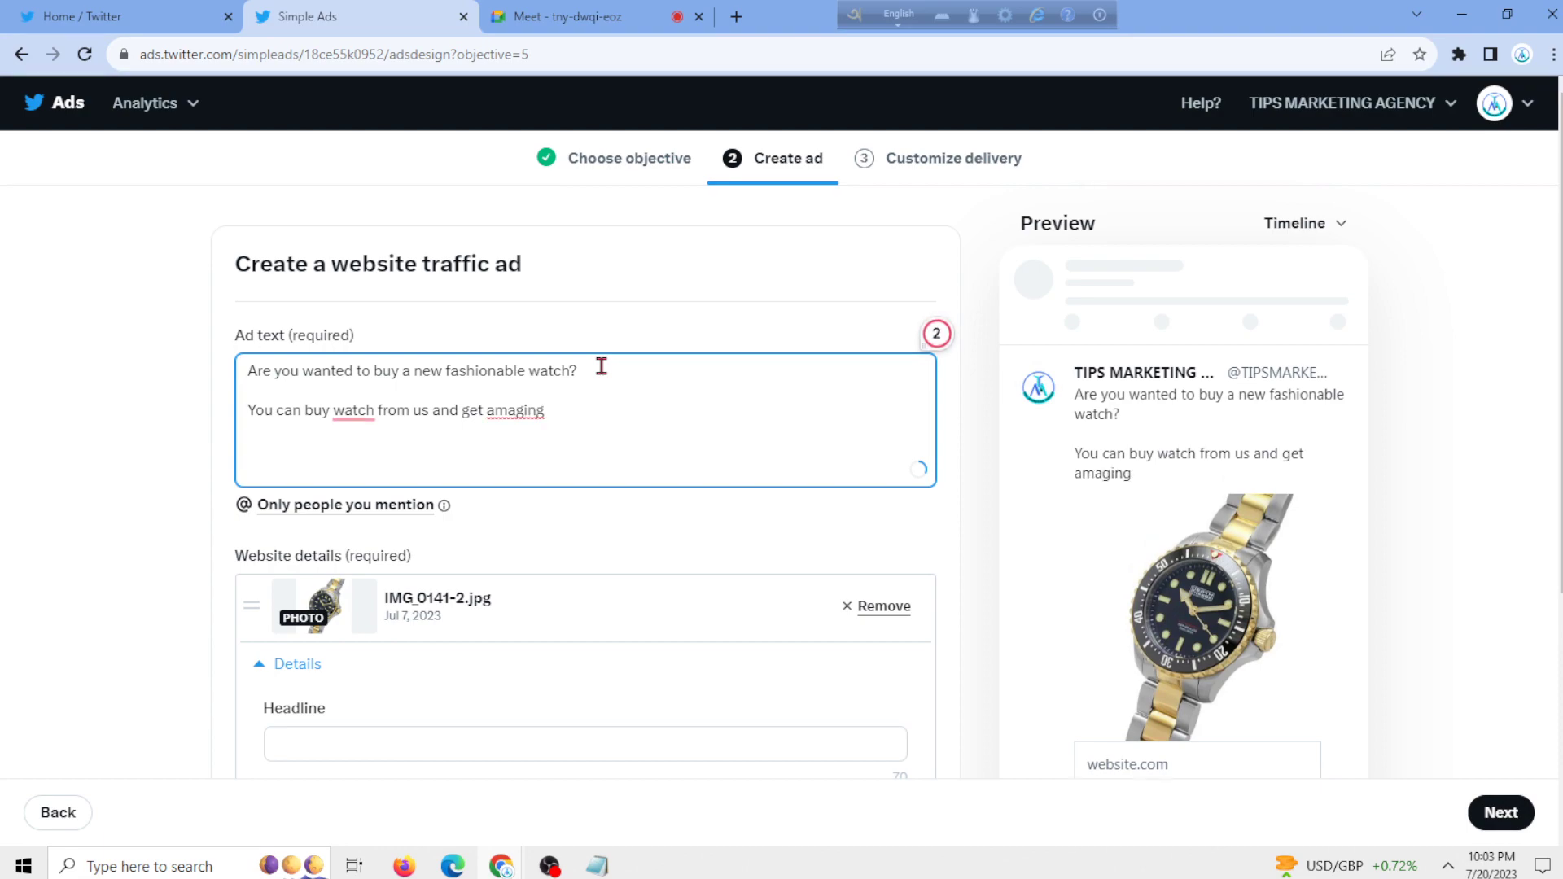
- Correct "amaging" to "amazing" and add the article "a" before "watch" in the ad text's second sentence
{"action": "right_click", "coordinate": [528, 415]}
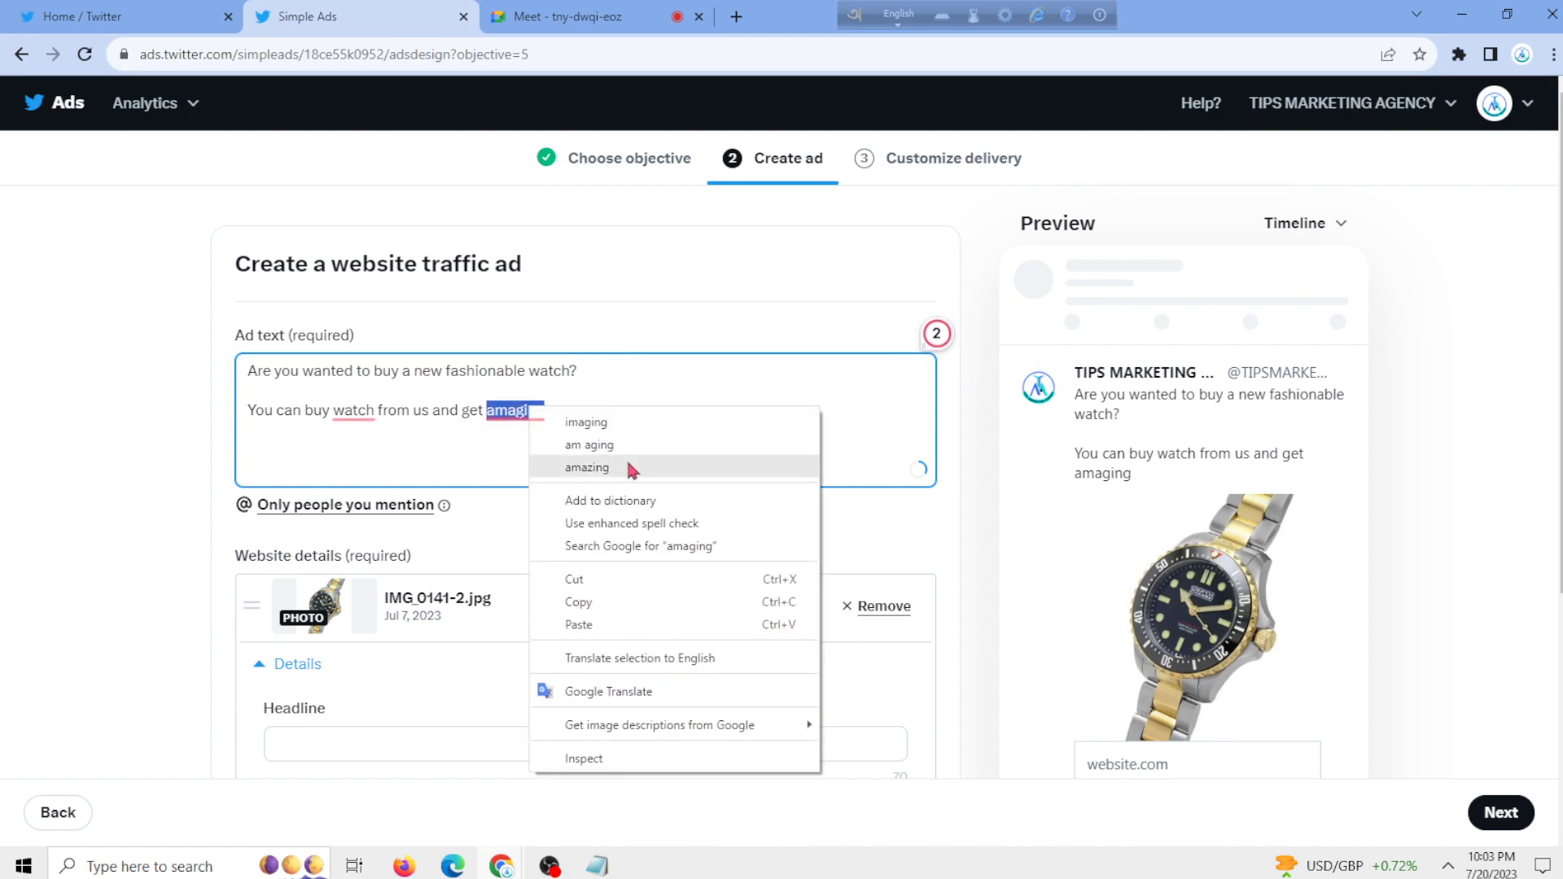
{"action": "left_click", "coordinate": [630, 467]}
{"action": "mouse_move", "coordinate": [358, 414]}
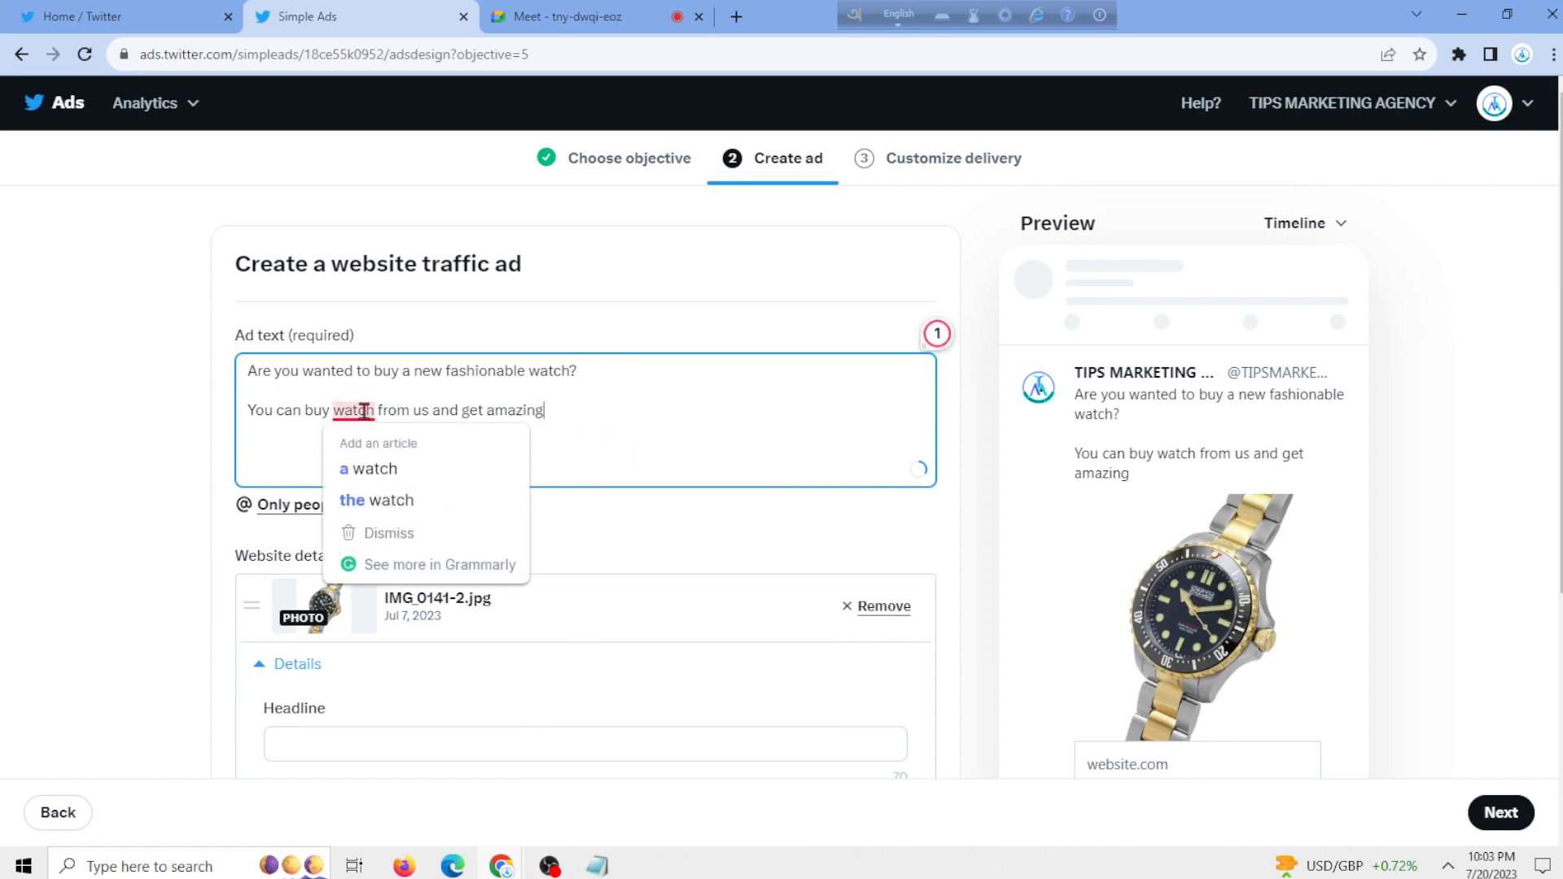
{"action": "left_click", "coordinate": [370, 468]}
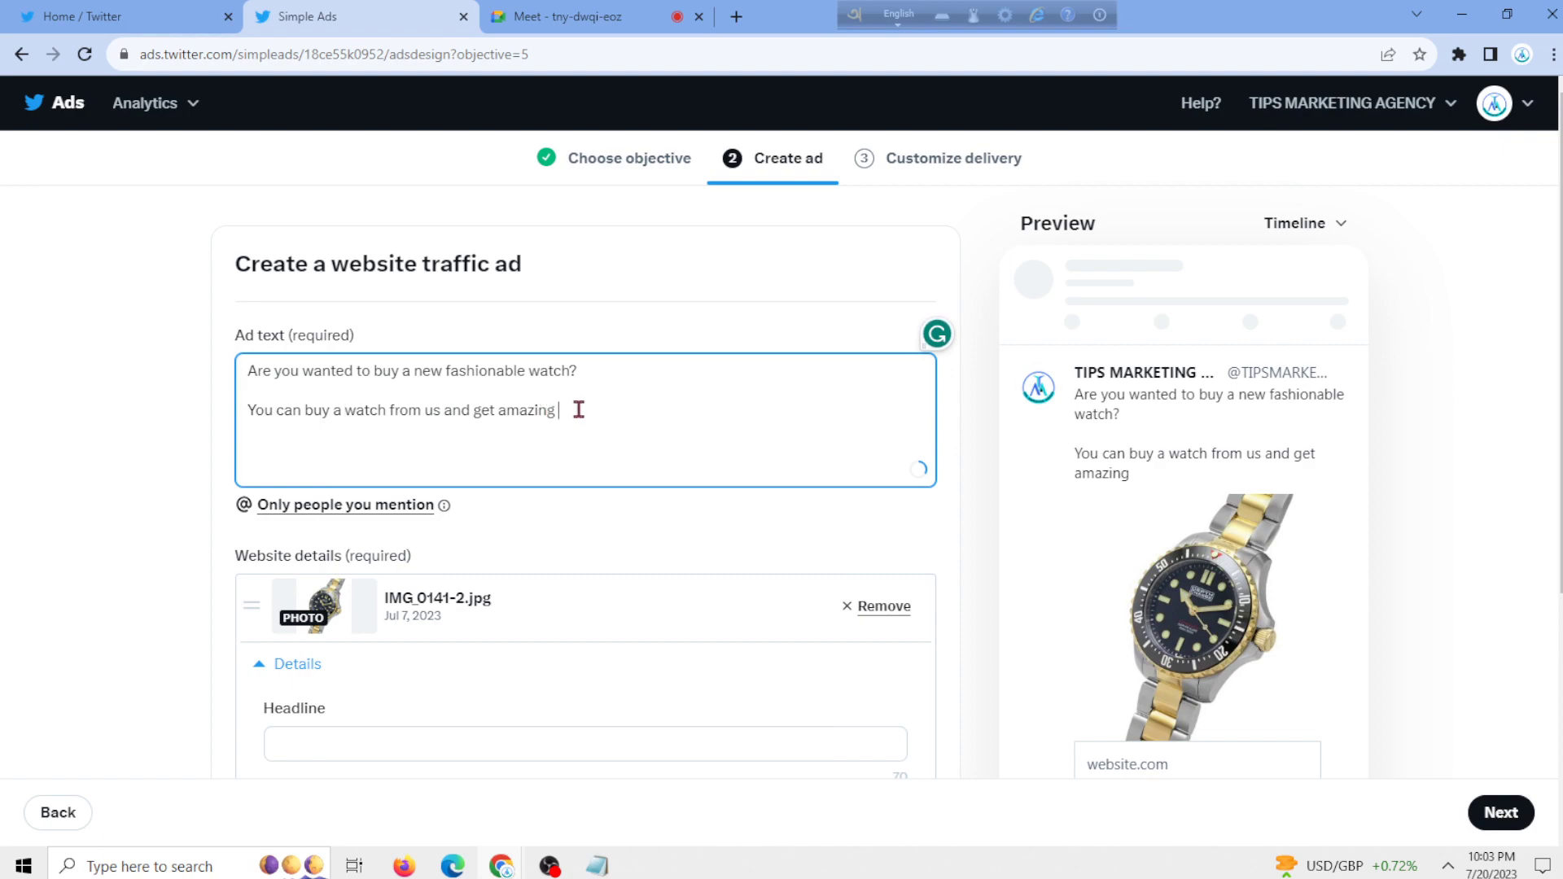
- Complete the second sentence with "discount from our shop." and add the article "an" before "amazing"
{"action": "type", "text": "discount fr"}
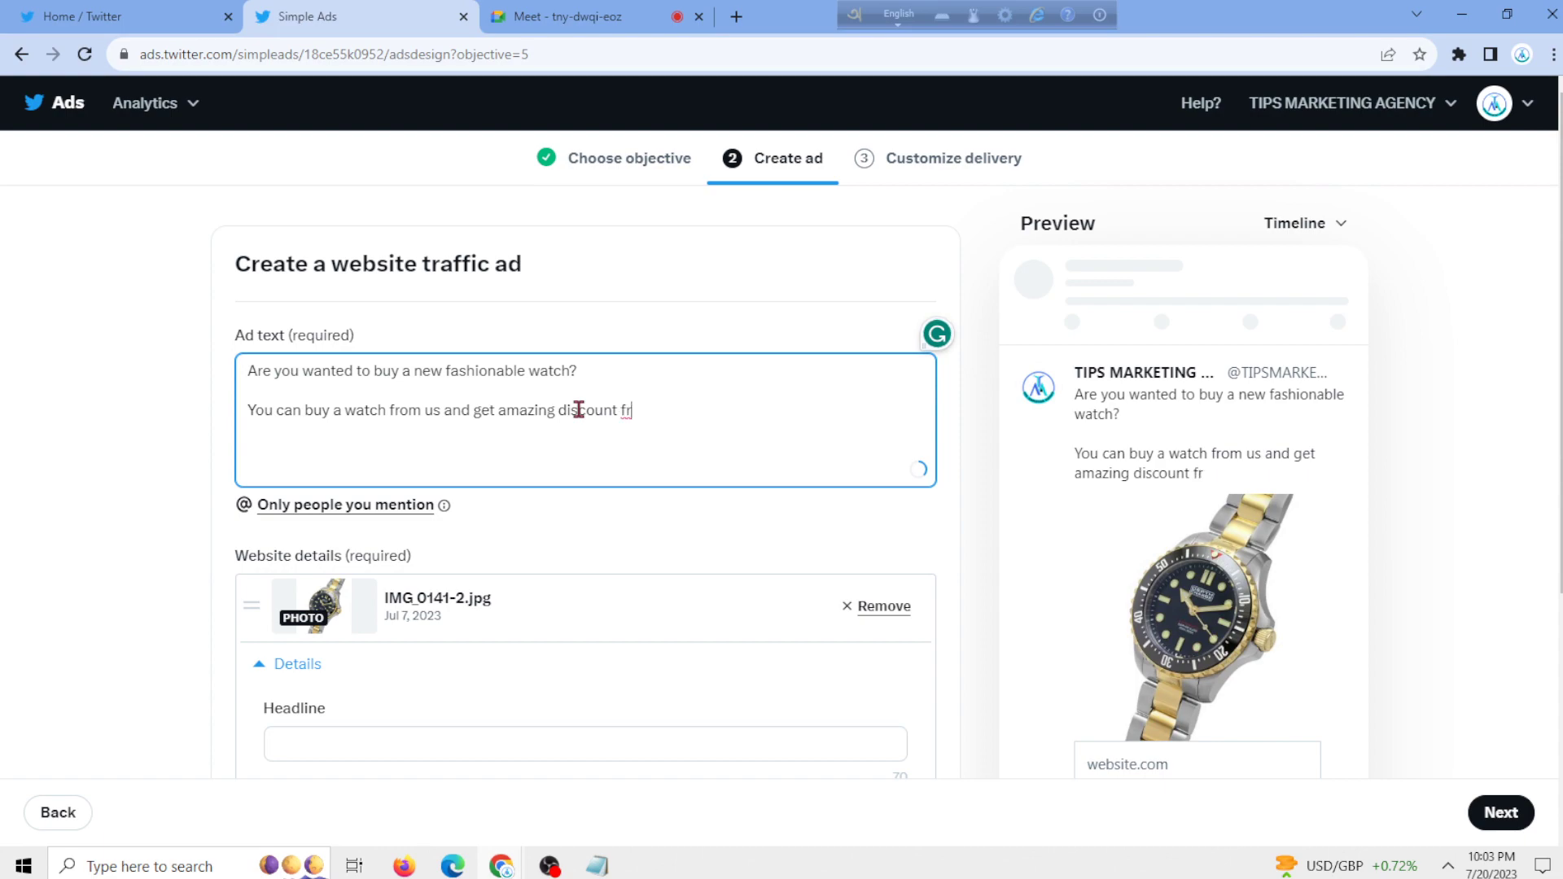
{"action": "type", "text": "om our shop."}
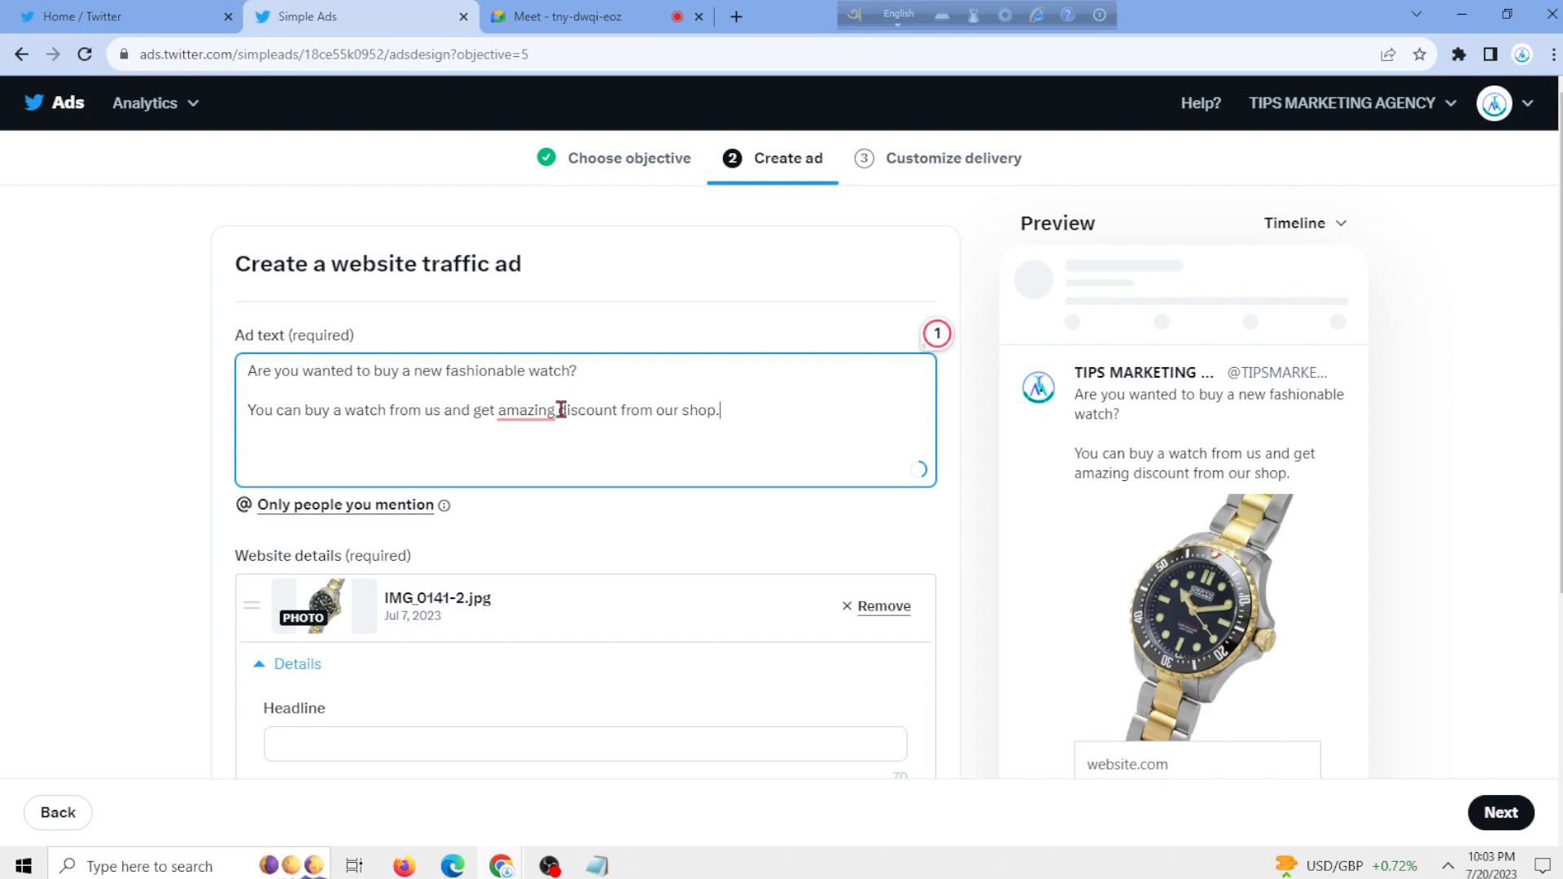
{"action": "mouse_move", "coordinate": [530, 410]}
{"action": "left_click", "coordinate": [557, 458]}
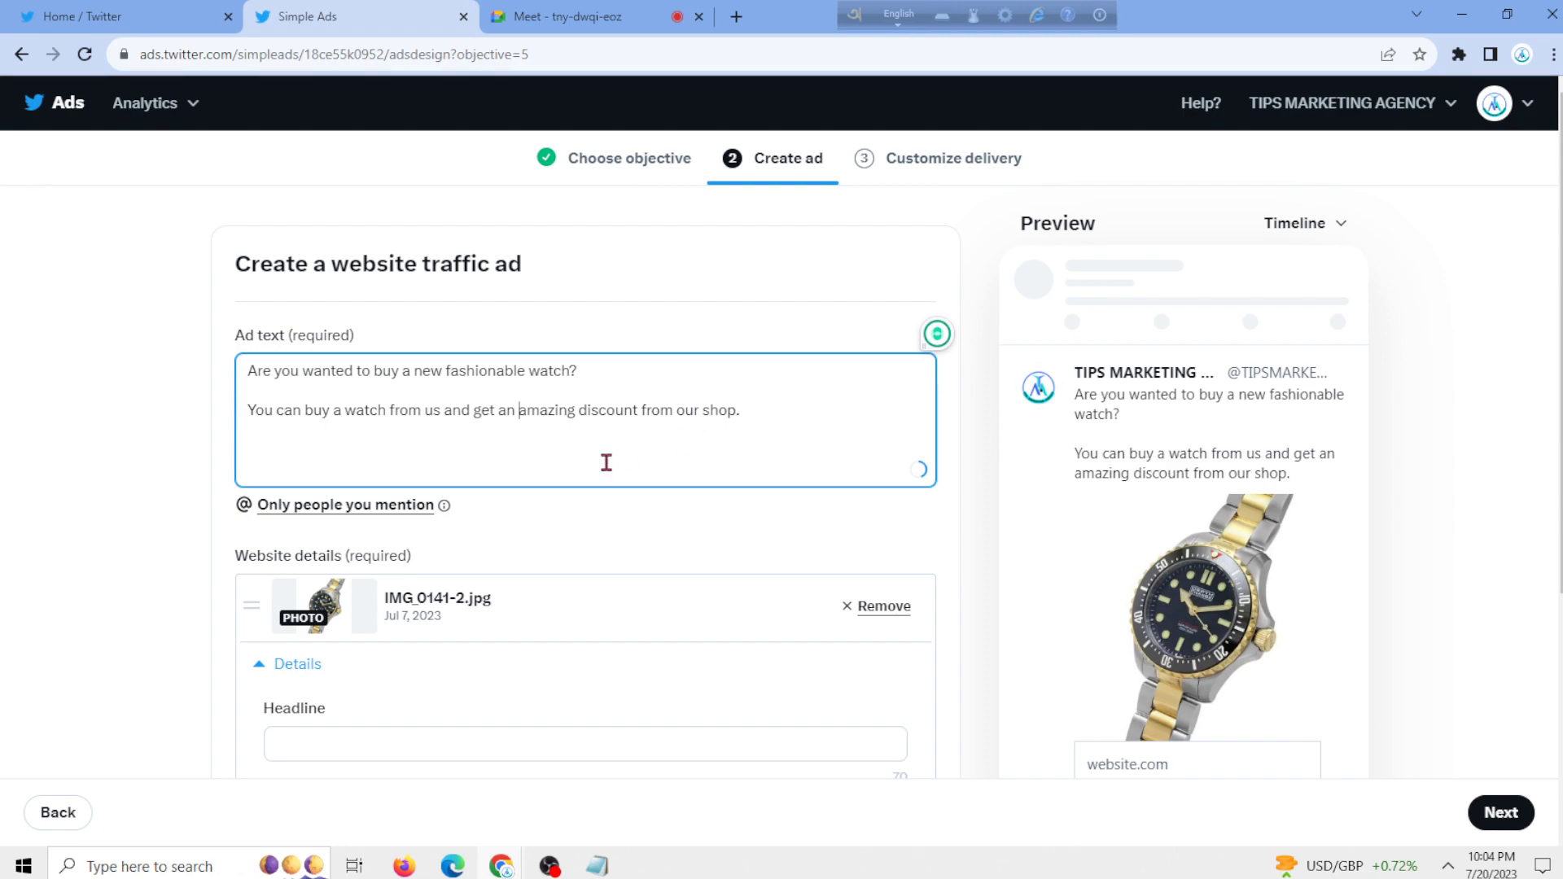
- Enter "Casio Brand New Watch" as the headline for the IMG_0141-2.jpg photo in the website details
{"action": "scroll", "coordinate": [575, 422], "scroll_direction": "down", "scroll_amount": 2}
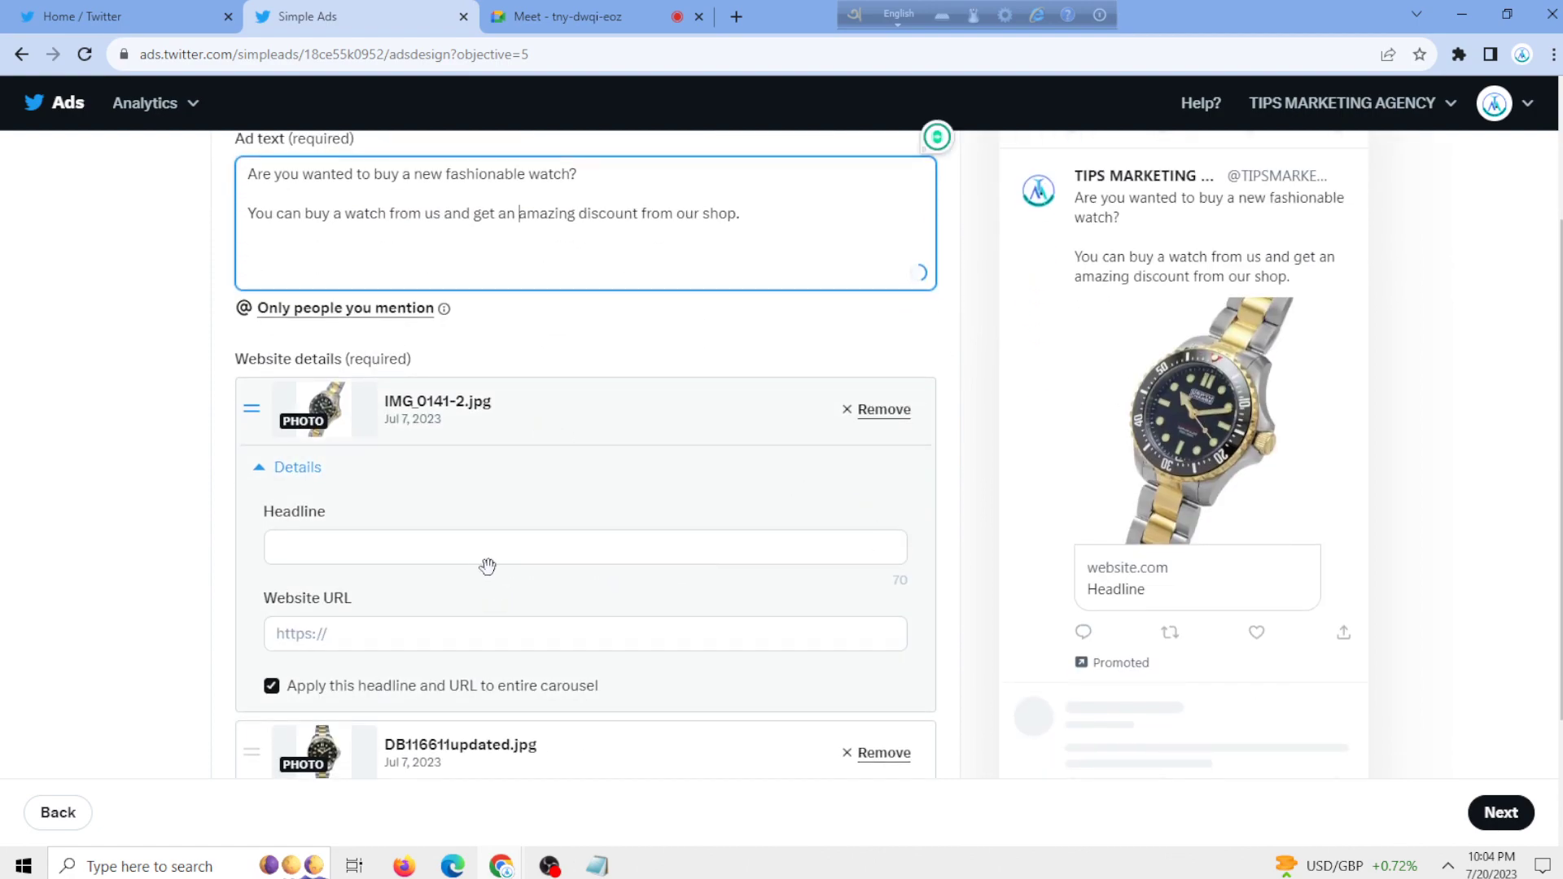
{"action": "left_click", "coordinate": [475, 548]}
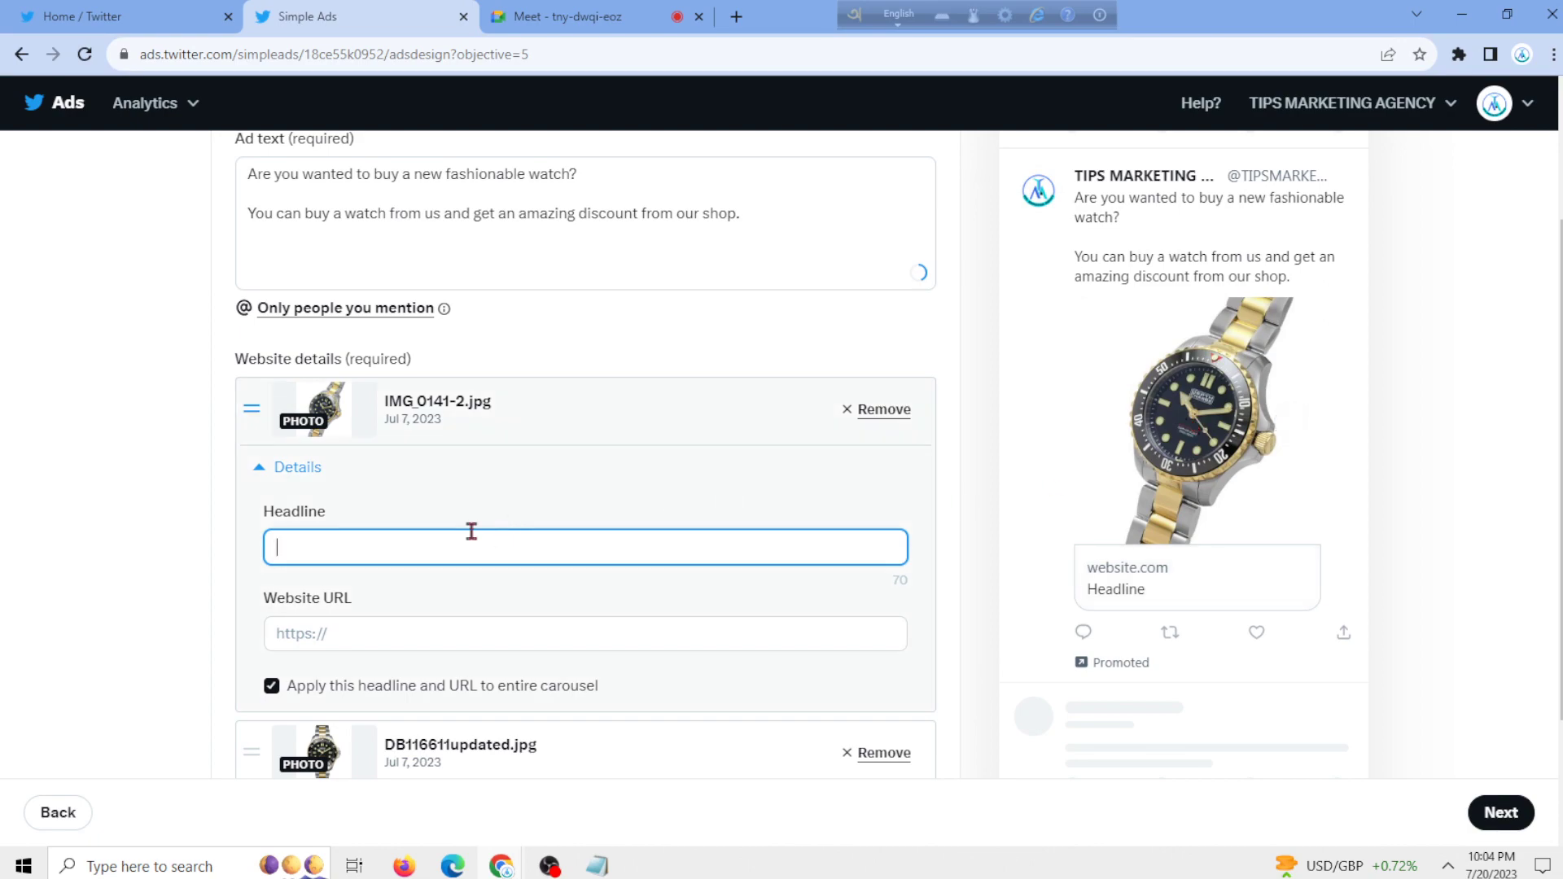
{"action": "type", "text": "Casio Br"}
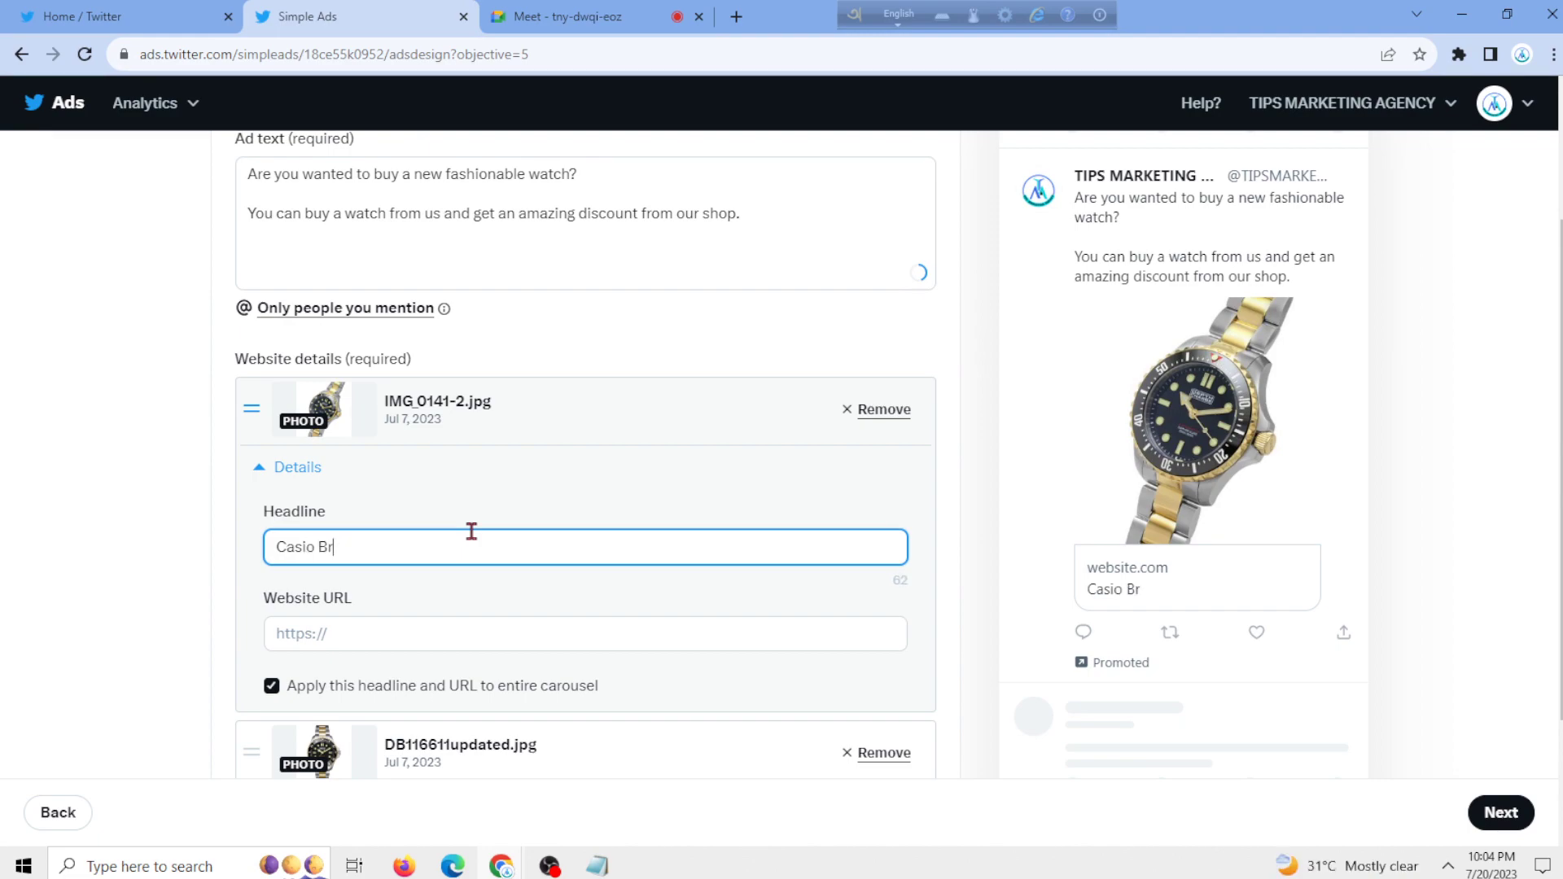
{"action": "type", "text": "and New Wa"}
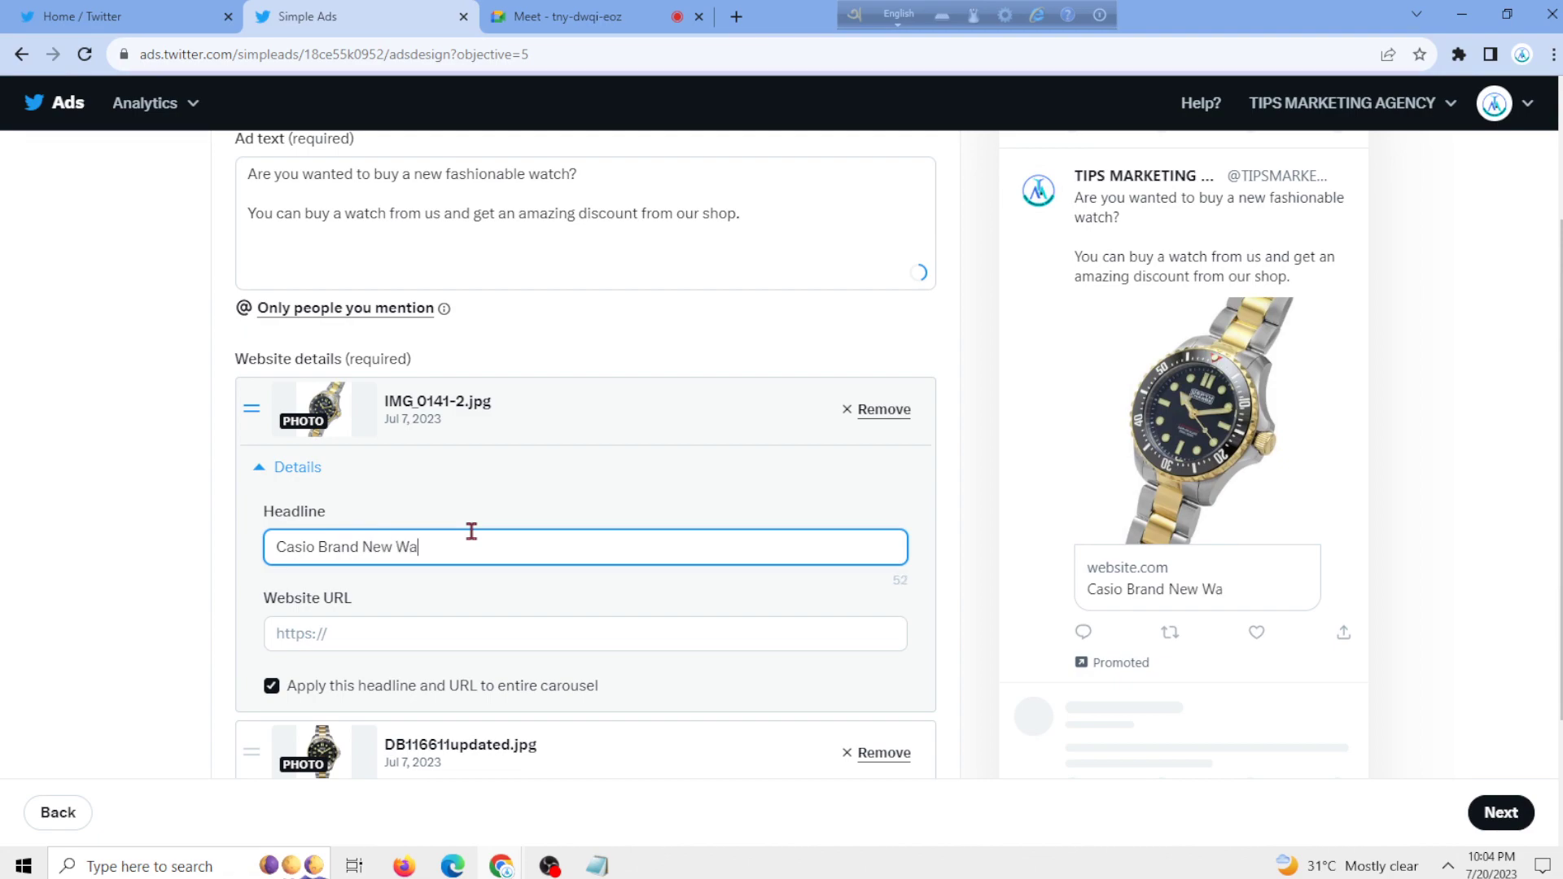
{"action": "type", "text": "tch"}
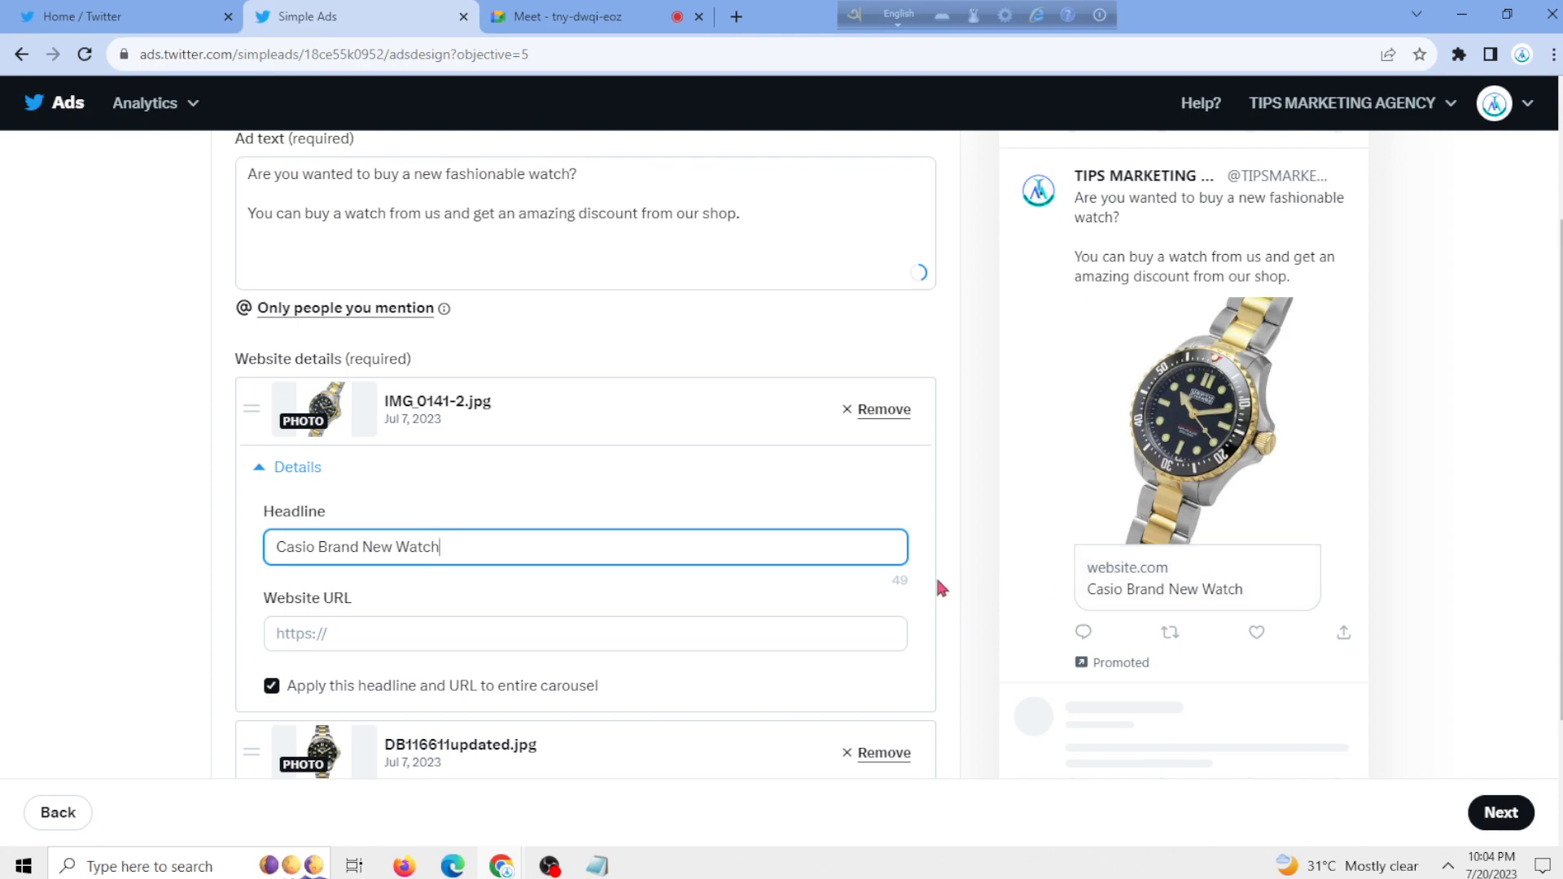
{"action": "type", "text": "m"}
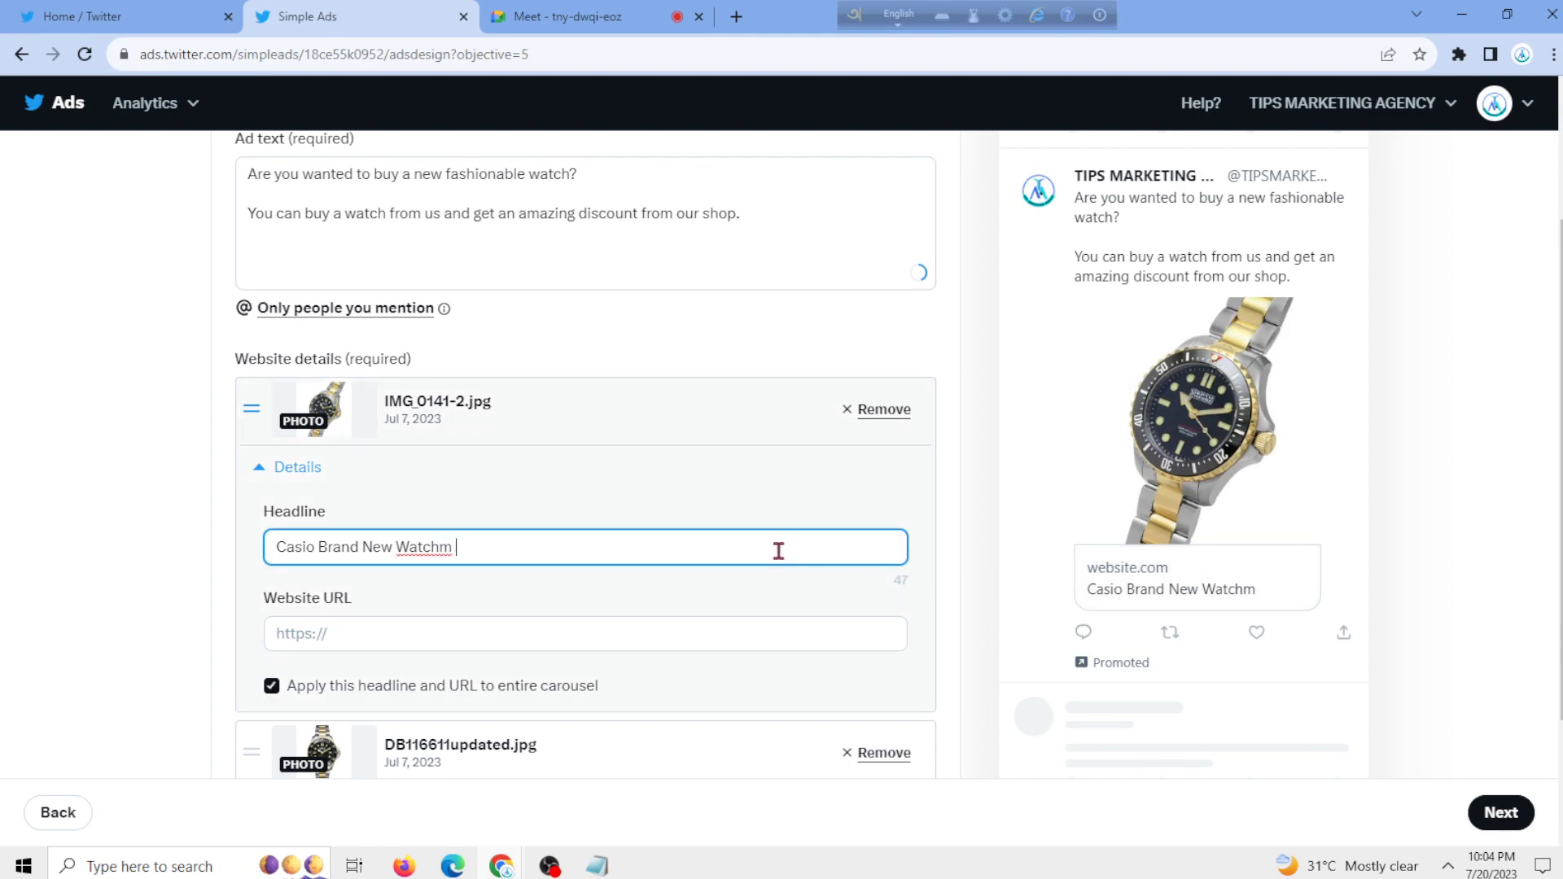
{"action": "key", "text": "BackSpace"}
{"action": "key", "text": "BackSpace"}
{"action": "key", "text": "BackSpace"}
{"action": "type", "text": "h"}
{"action": "key", "text": "BackSpace"}
- Review the finished ad text and the first photo's headline against the ad preview
{"action": "scroll", "coordinate": [693, 567], "scroll_direction": "up", "scroll_amount": 3}
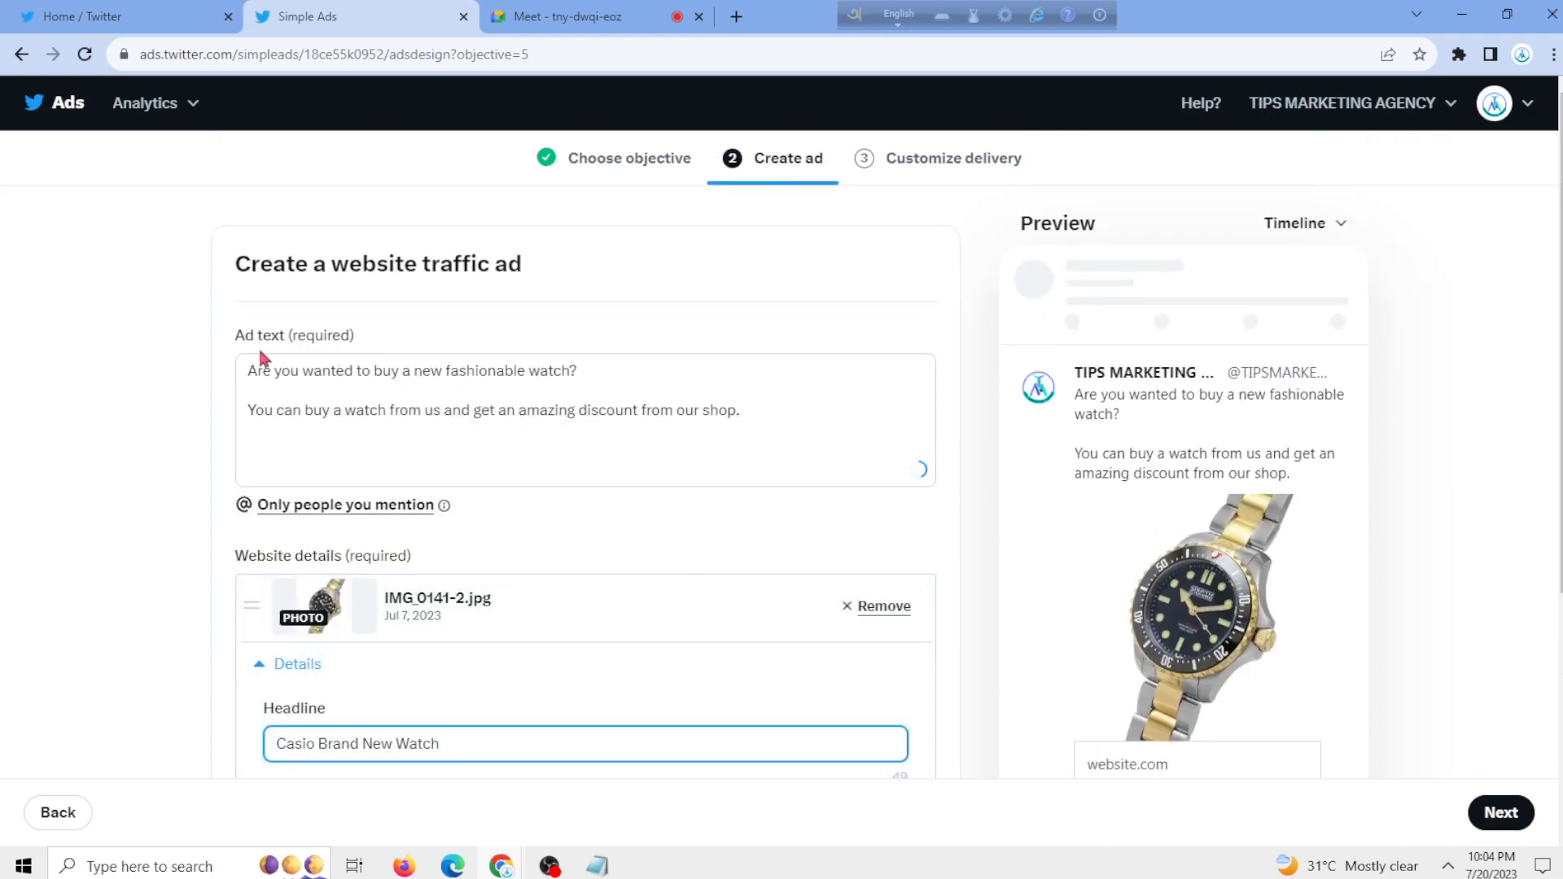
{"action": "left_click_drag", "start_coordinate": [244, 369], "coordinate": [737, 420]}
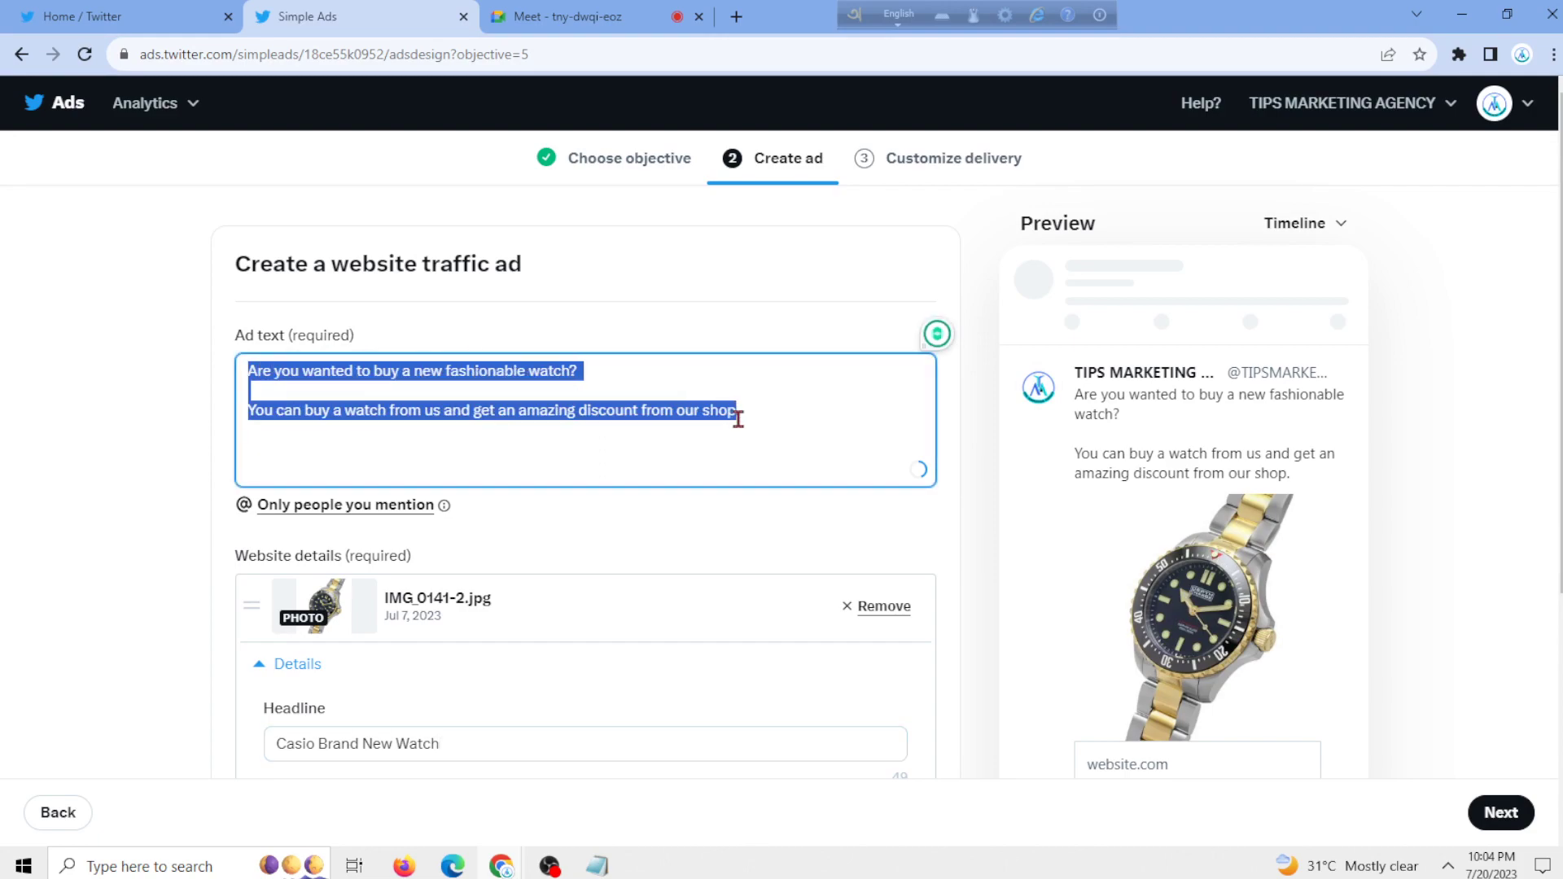
{"action": "left_click", "coordinate": [135, 320]}
{"action": "scroll", "coordinate": [156, 342], "scroll_direction": "down", "scroll_amount": 3}
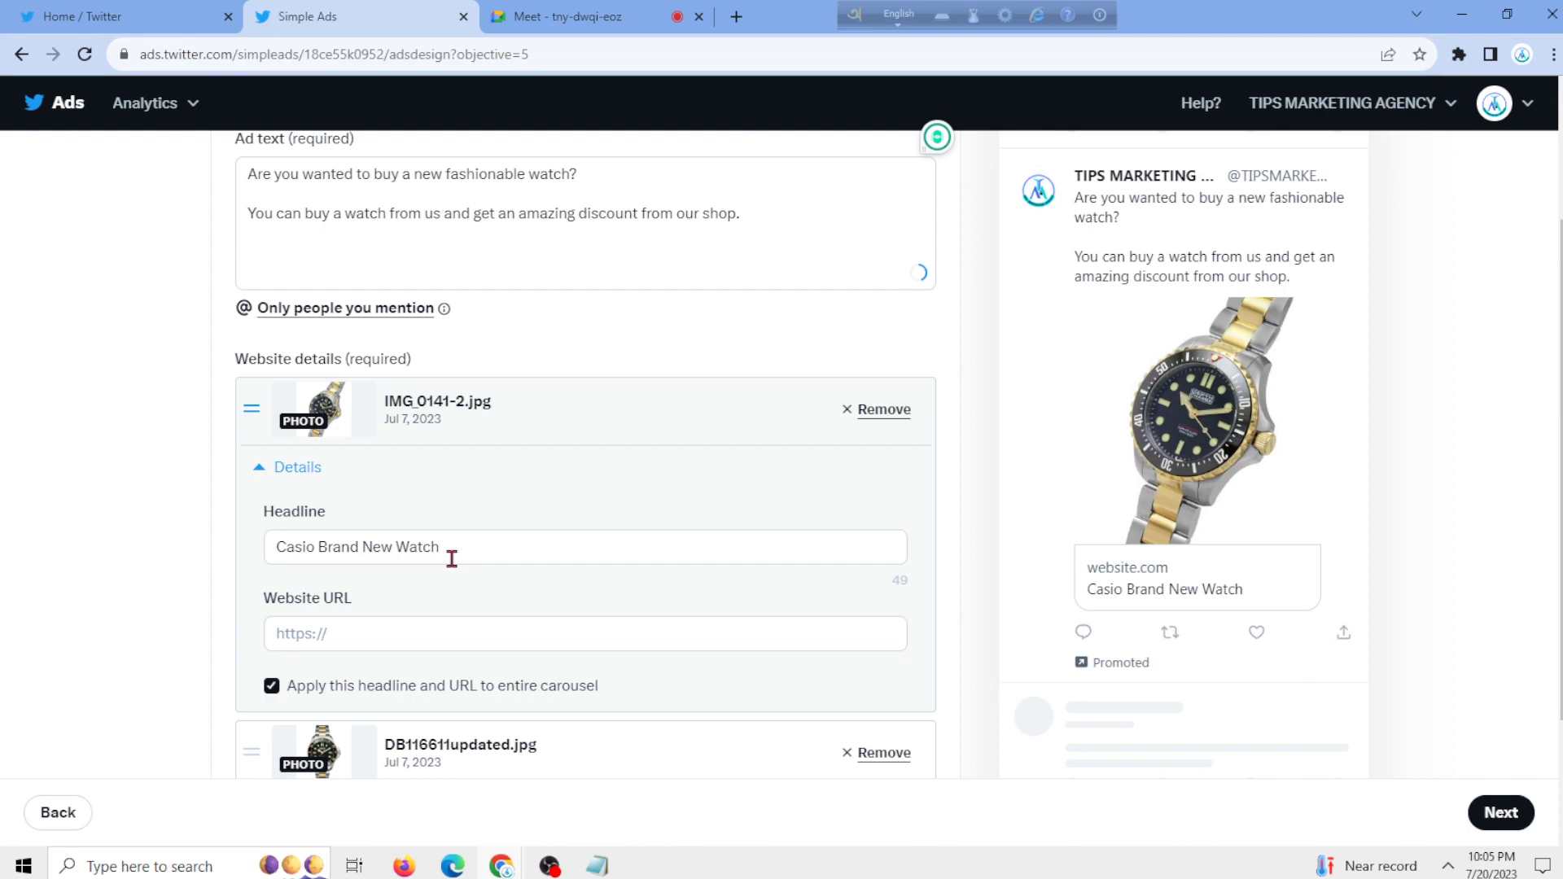
{"action": "scroll", "coordinate": [452, 558], "scroll_direction": "up", "scroll_amount": 1}
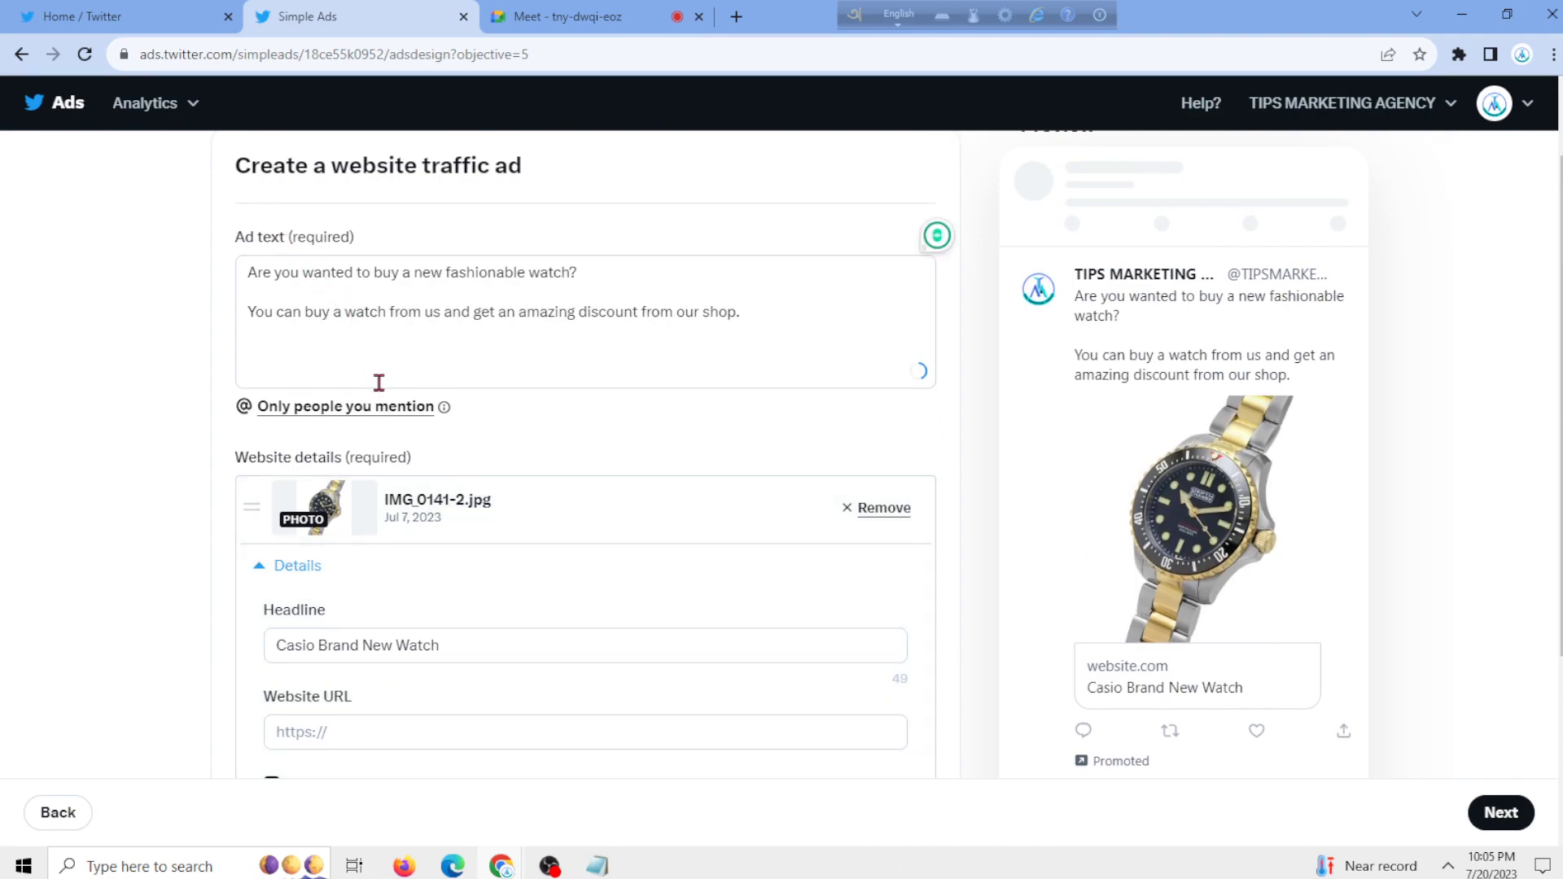
{"action": "scroll", "coordinate": [378, 382], "scroll_direction": "down", "scroll_amount": 1}
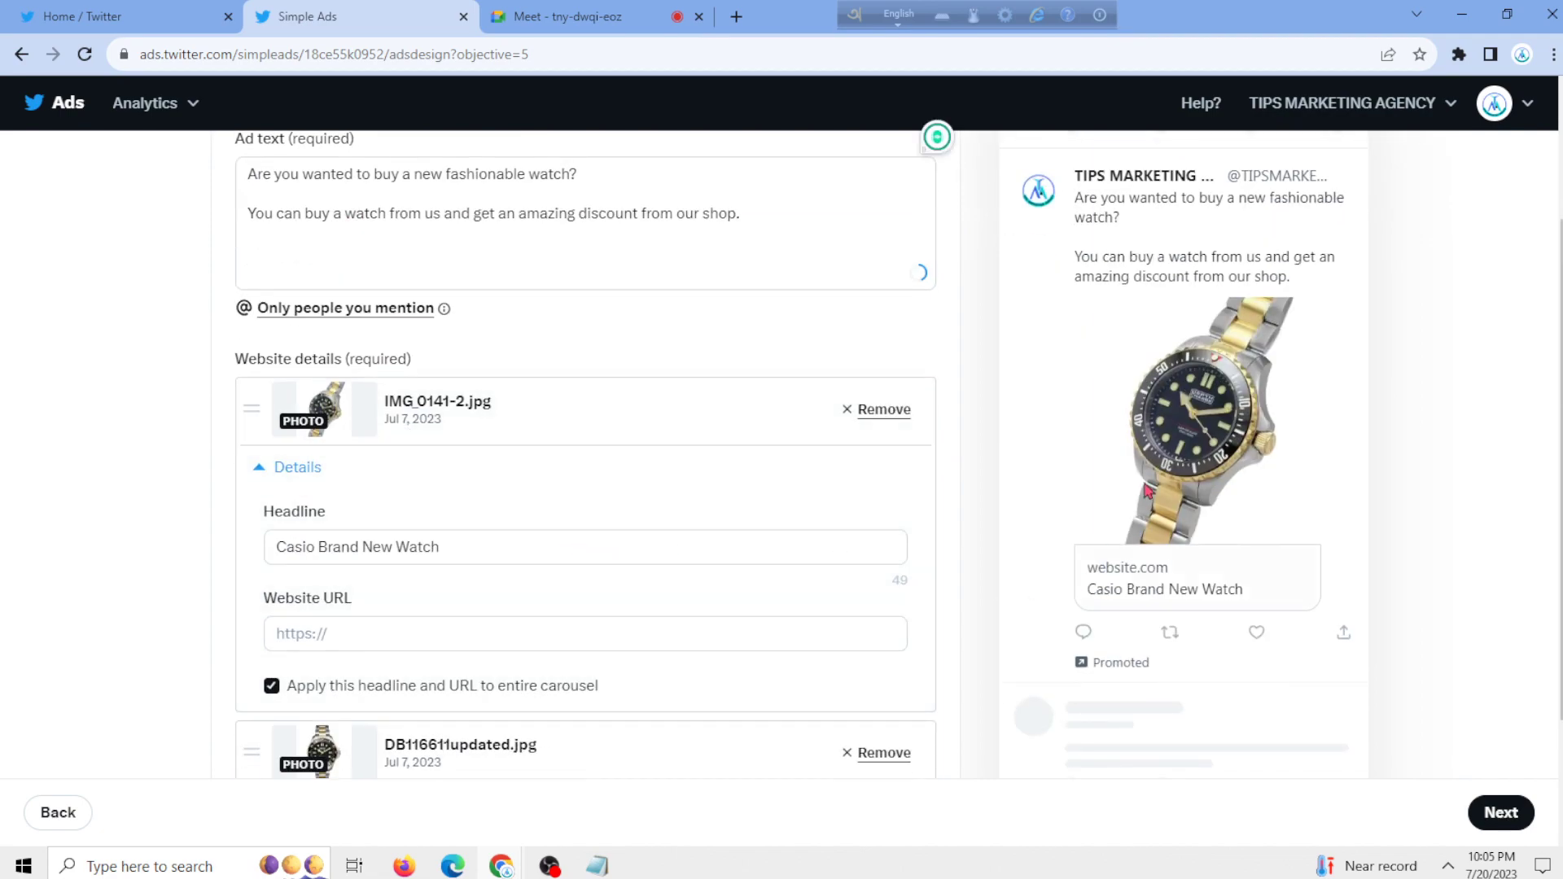
- Open watchshop.com in a new browser tab and copy its web address for the ad's Website URL
{"action": "left_click", "coordinate": [425, 636]}
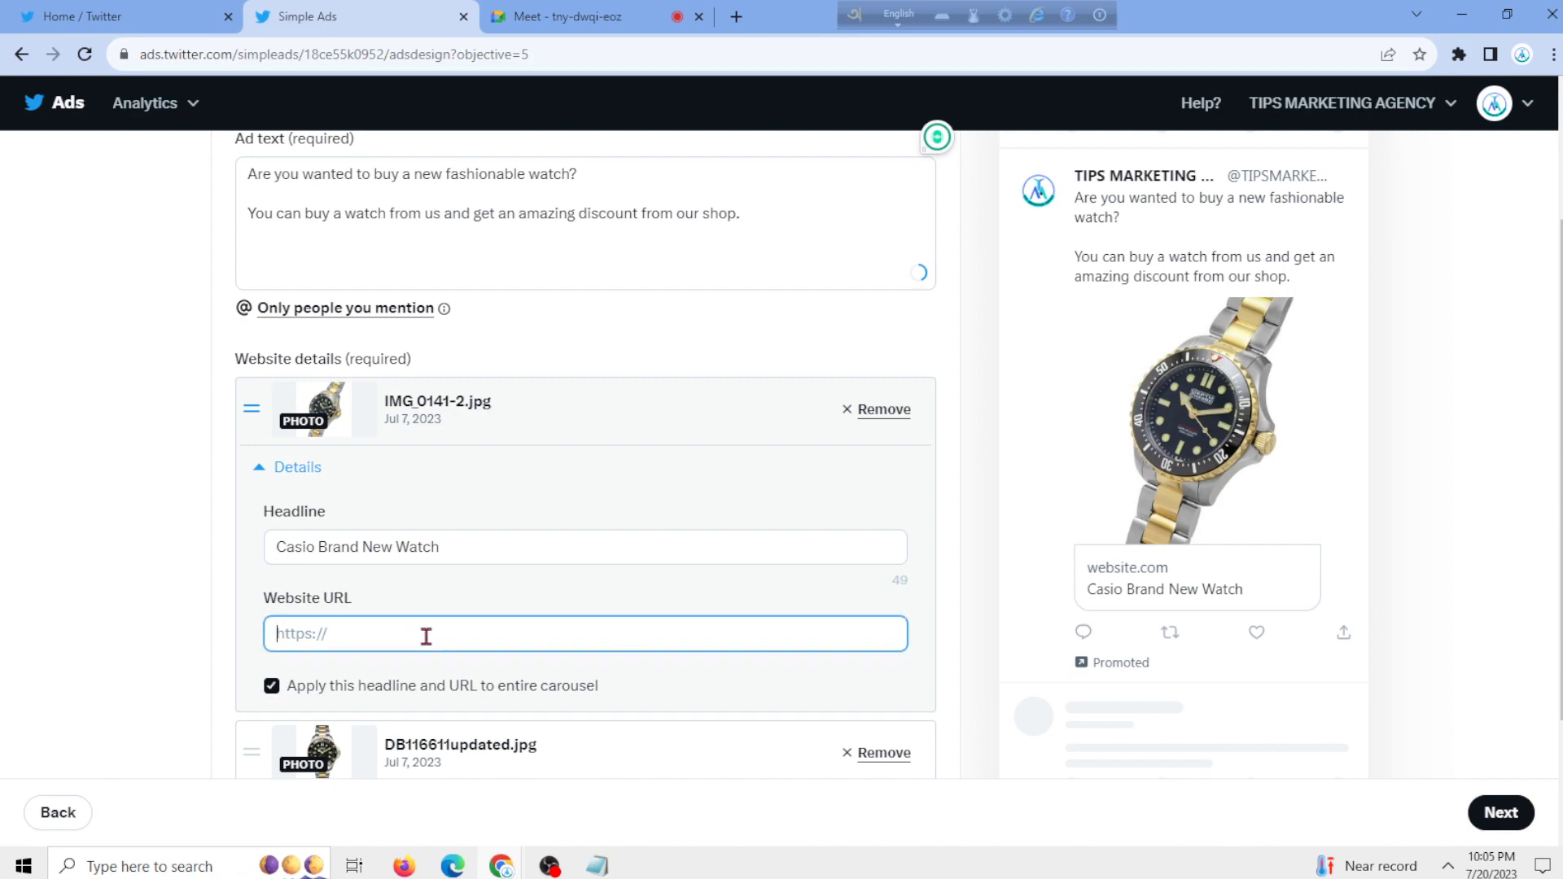
{"action": "left_click", "coordinate": [736, 17]}
{"action": "type", "text": "w"}
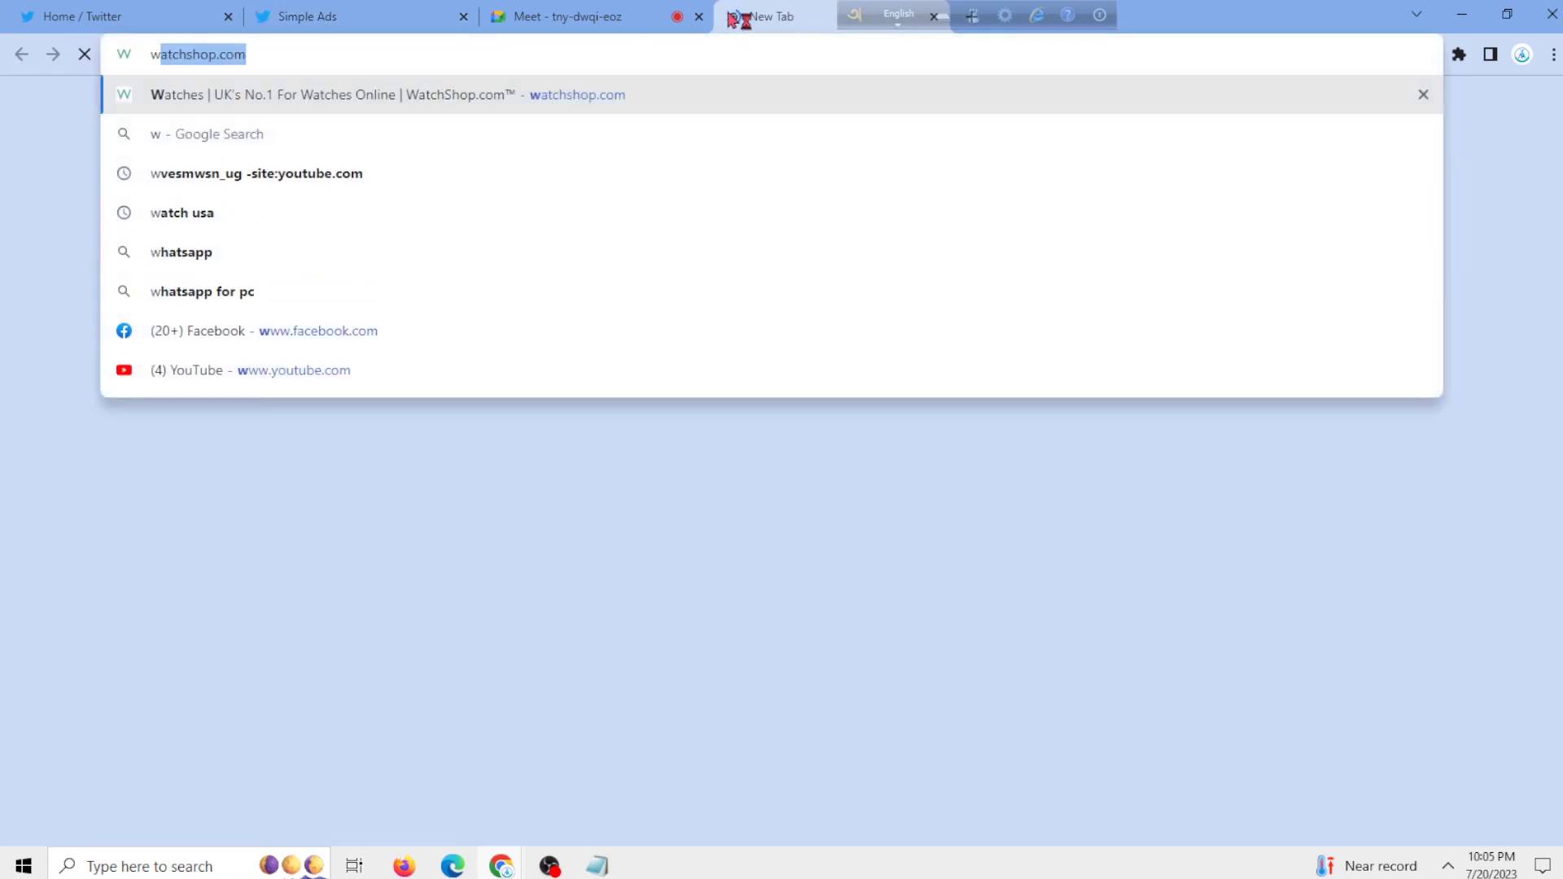
{"action": "type", "text": "a"}
{"action": "key", "text": "Return"}
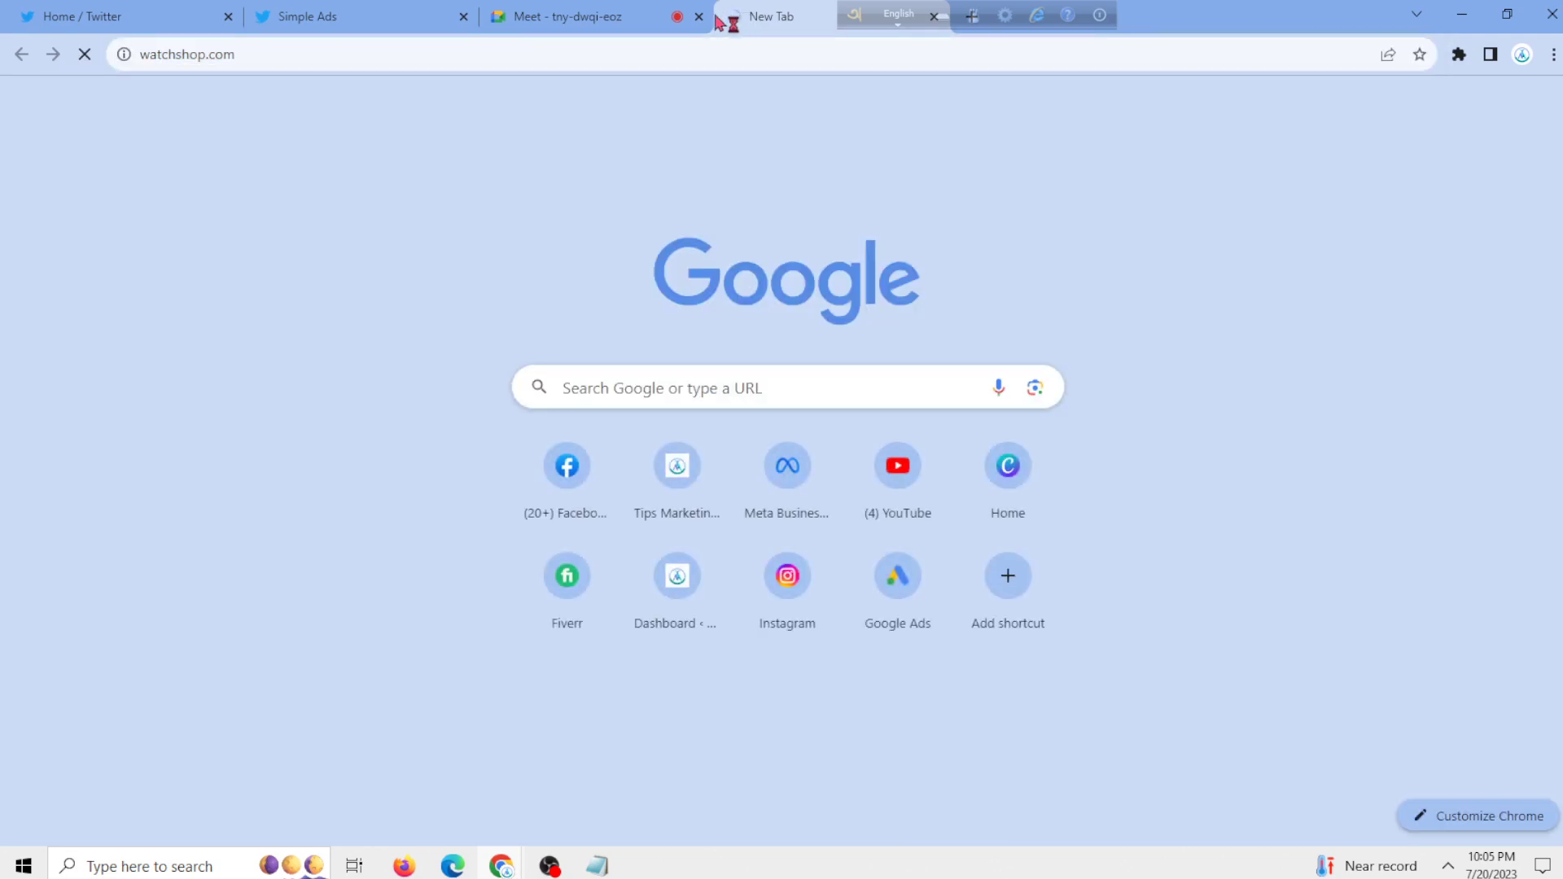
{"action": "left_click", "coordinate": [685, 46]}
{"action": "key", "text": "ctrl+c"}
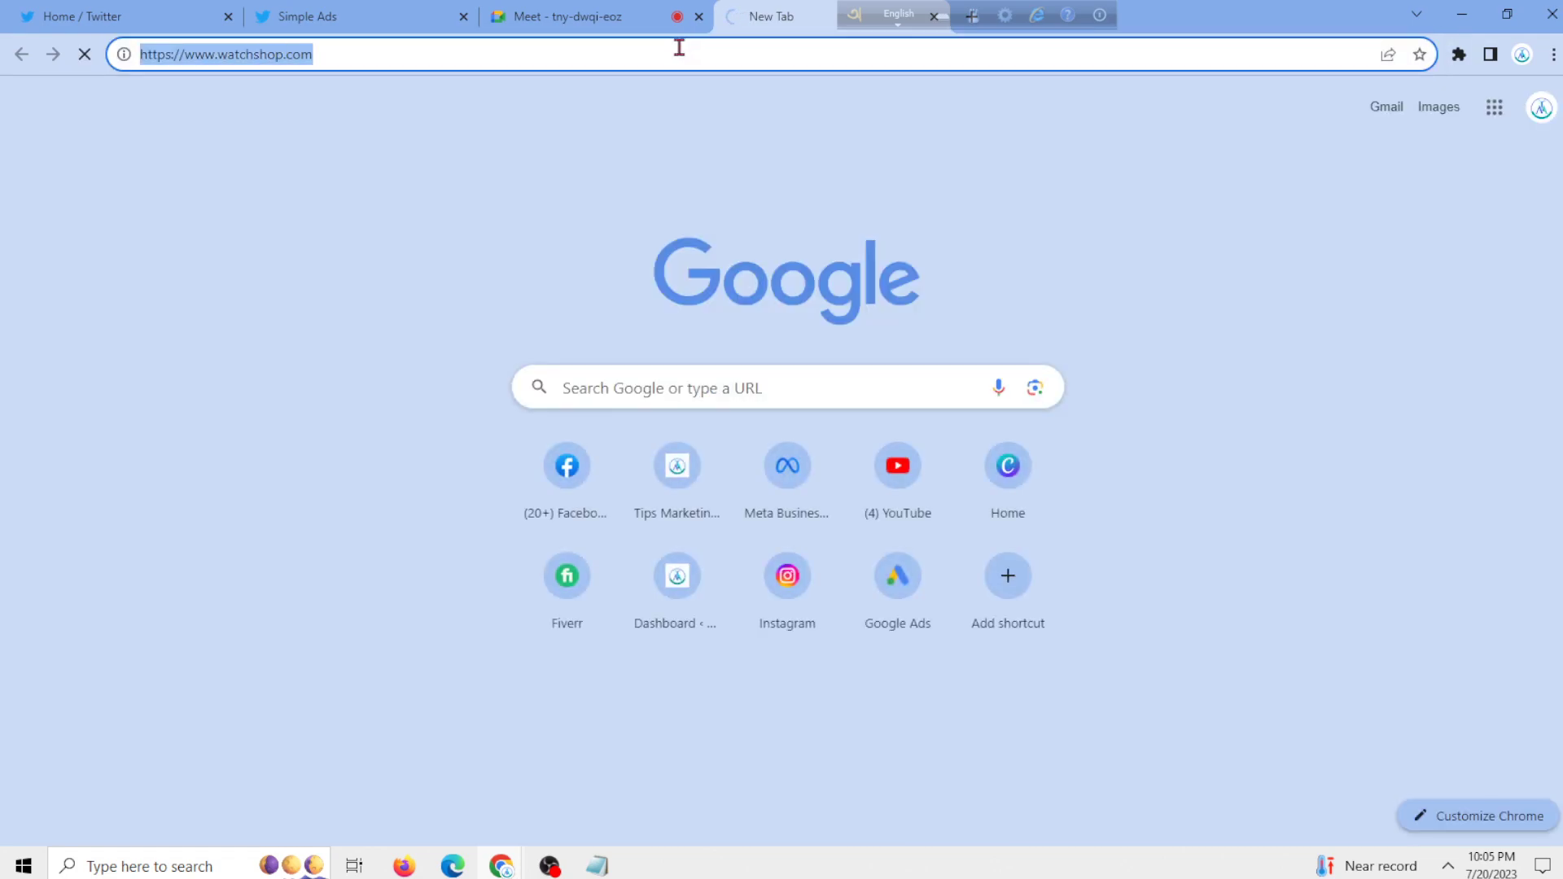
{"action": "left_click", "coordinate": [450, 10]}
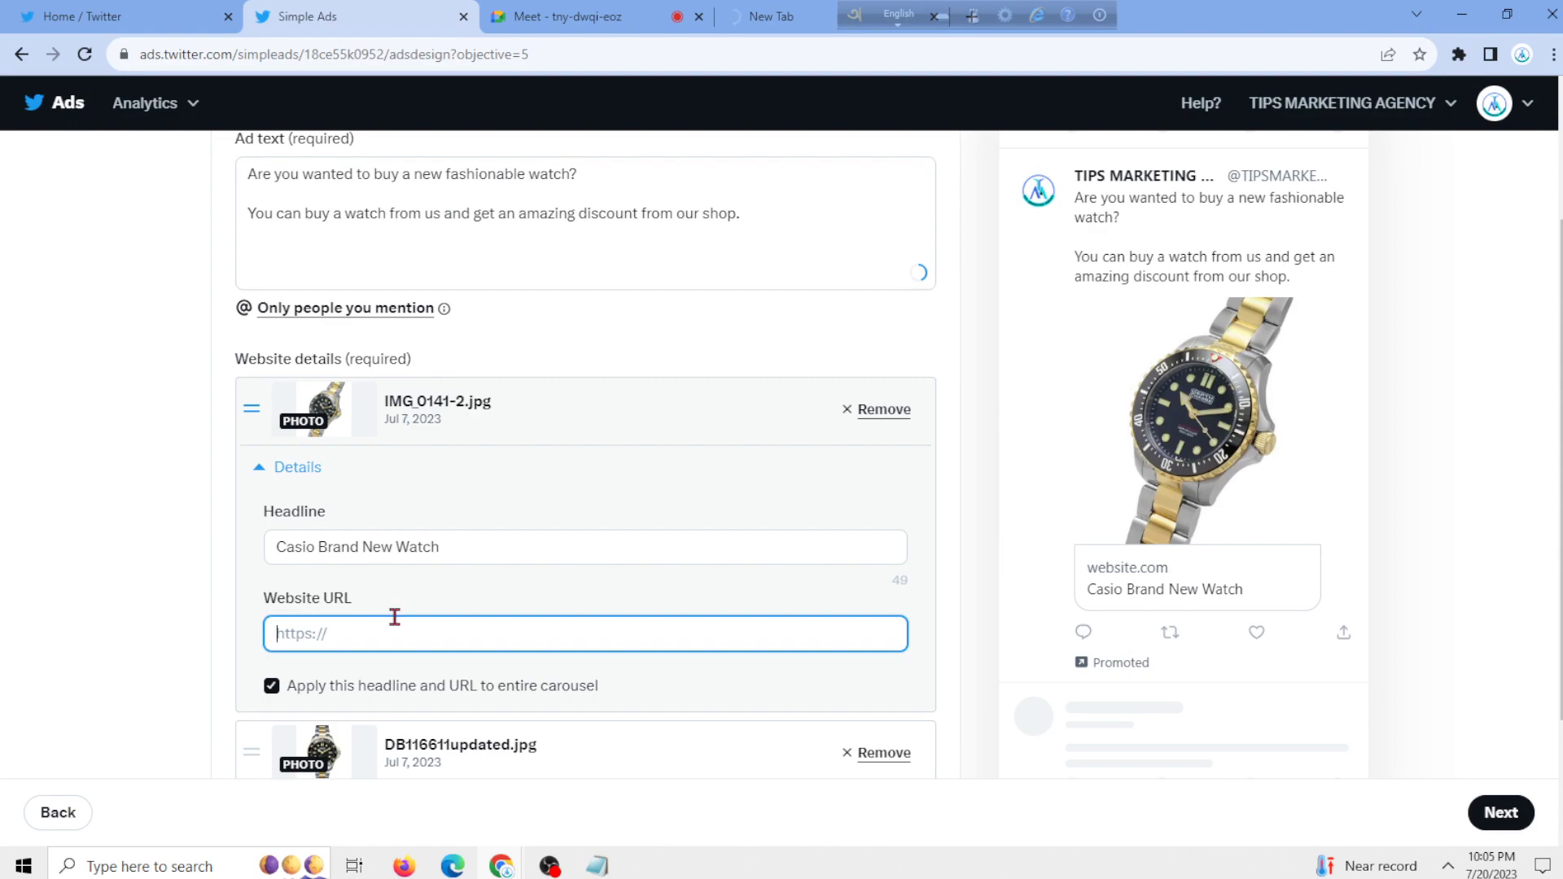
{"action": "key", "text": "ctrl+v"}
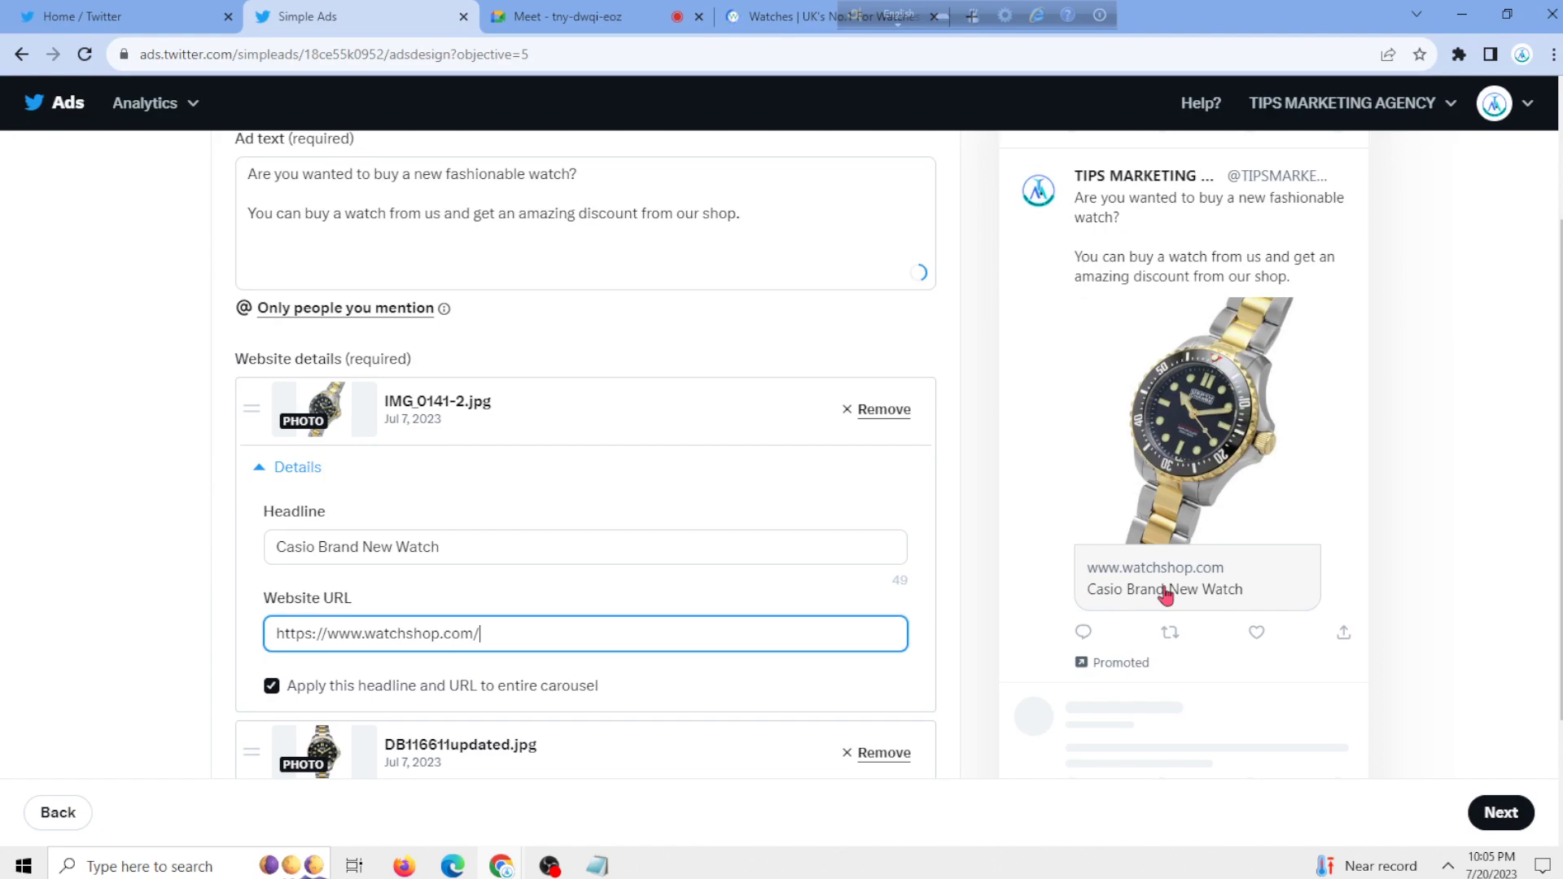
{"action": "scroll", "coordinate": [540, 587], "scroll_direction": "down", "scroll_amount": 2}
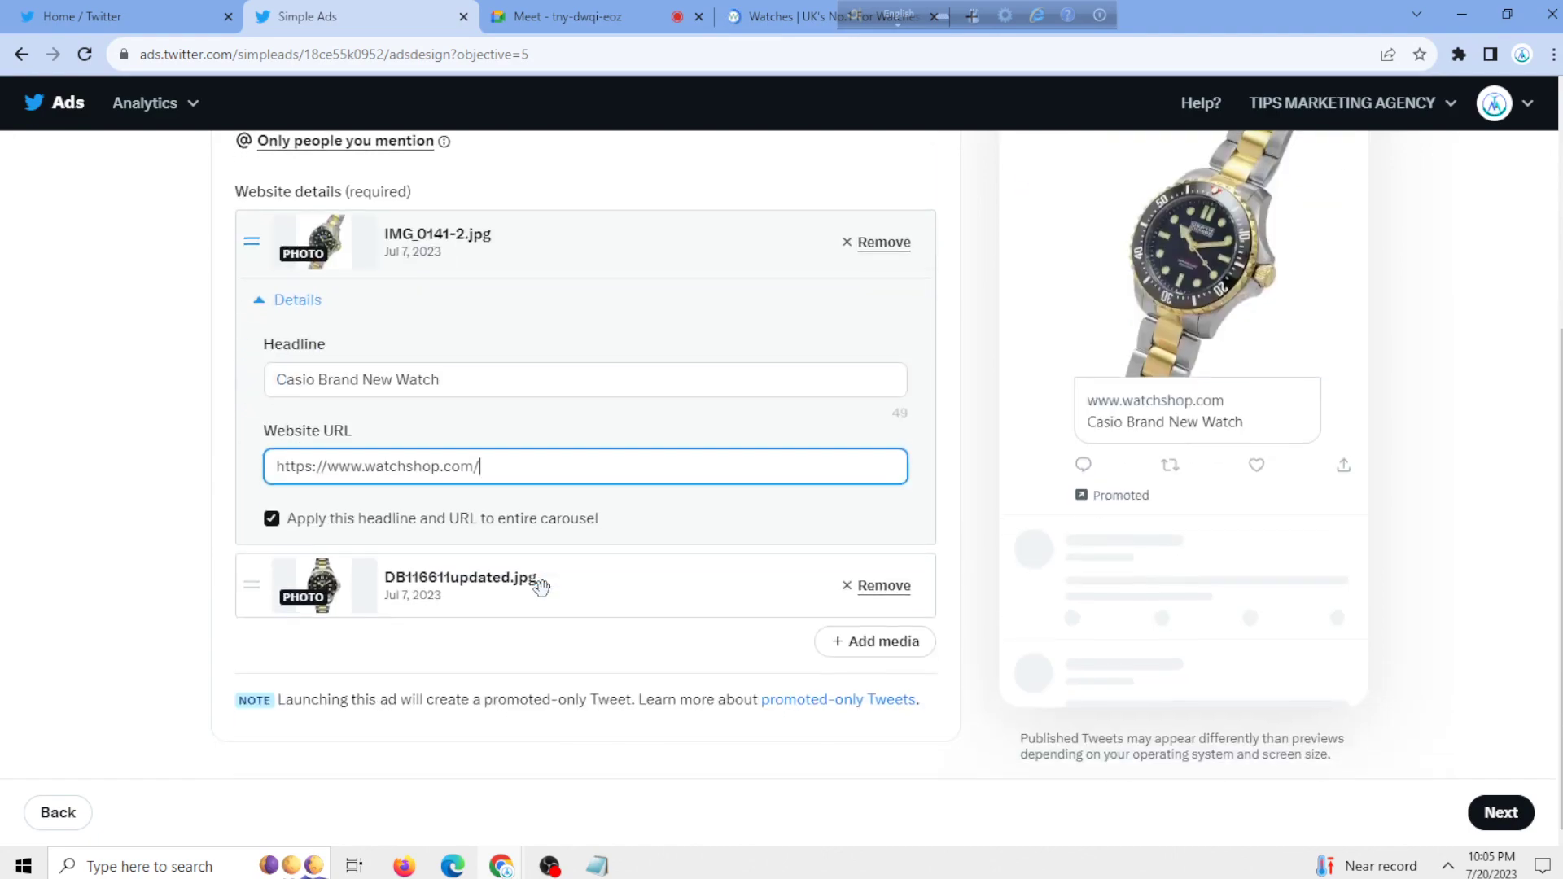
- Switch to the Notepad checklist, point out the ads content and daily budget items, and change WEBLINK to WEB LINK
{"action": "key", "text": "alt+Tab"}
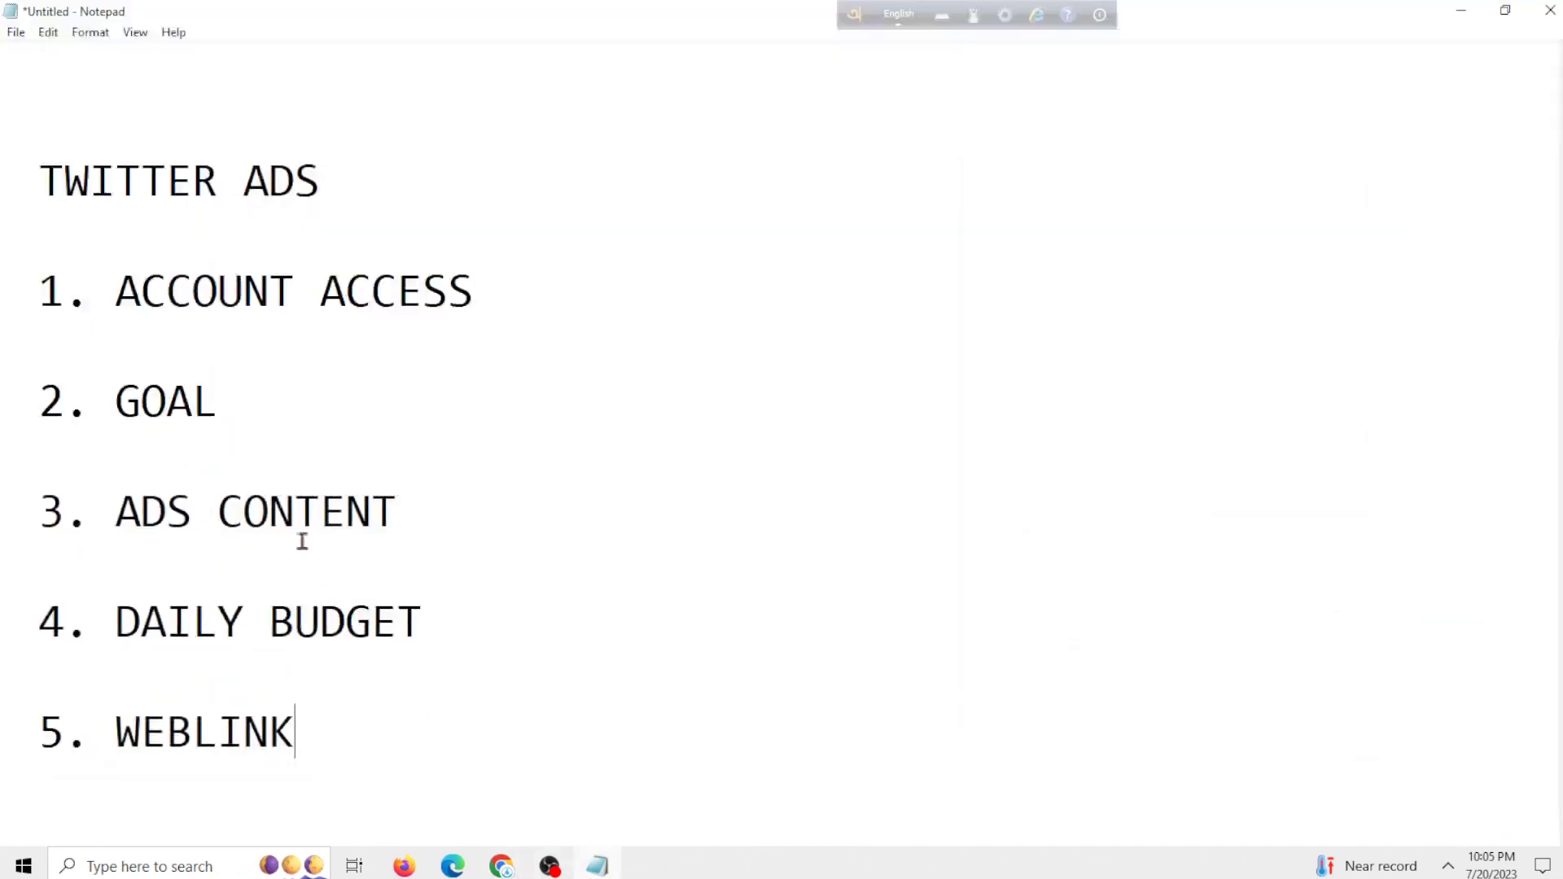
{"action": "left_click_drag", "start_coordinate": [101, 507], "coordinate": [416, 525]}
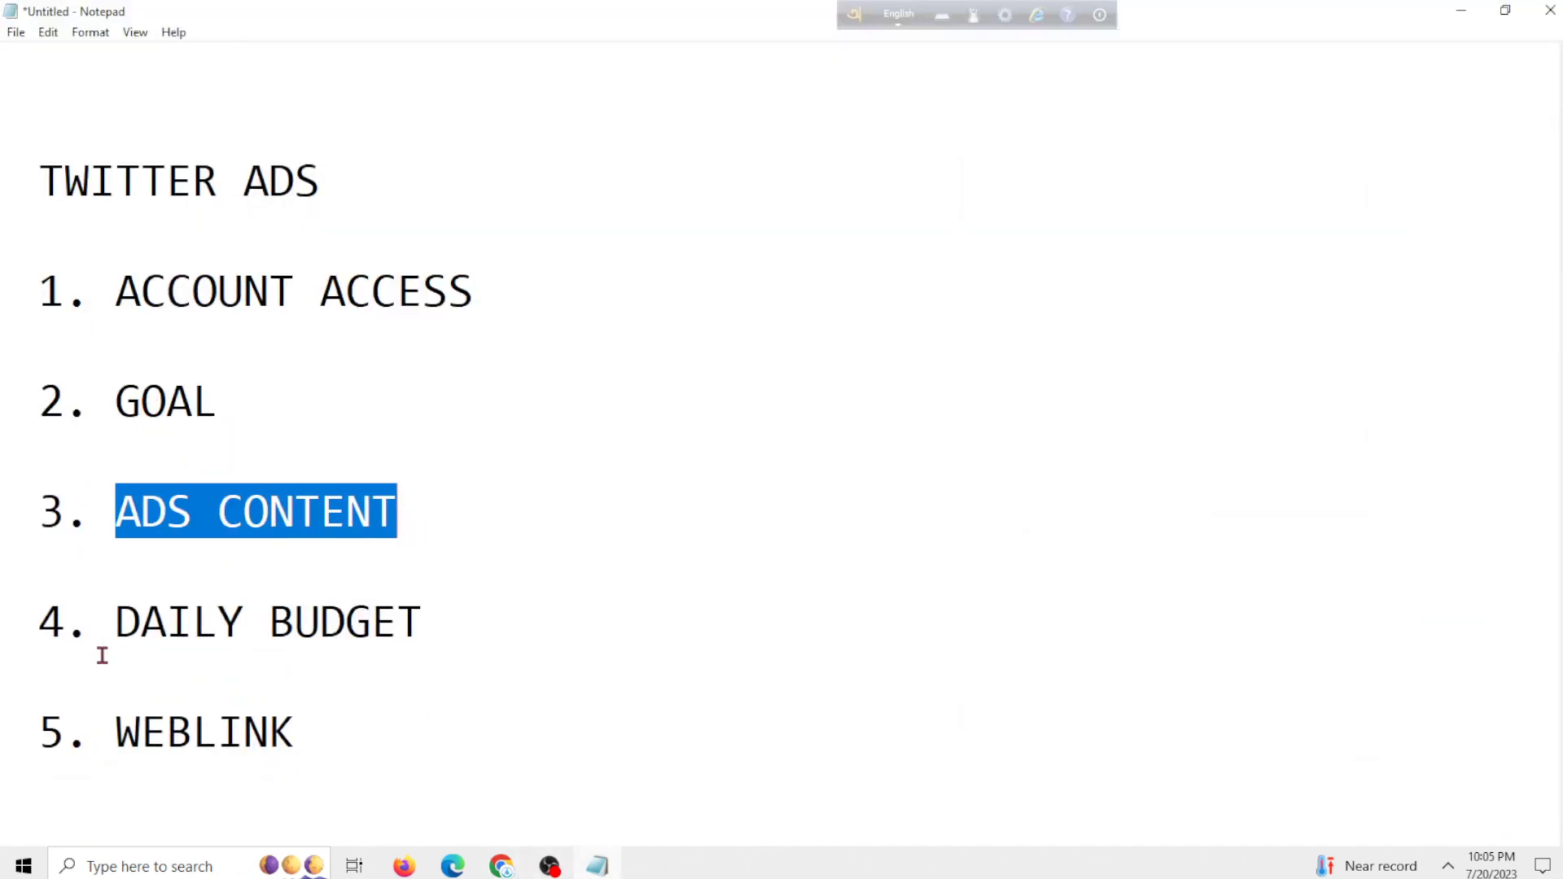
{"action": "left_click_drag", "start_coordinate": [104, 645], "coordinate": [515, 621]}
{"action": "left_click", "coordinate": [515, 621]}
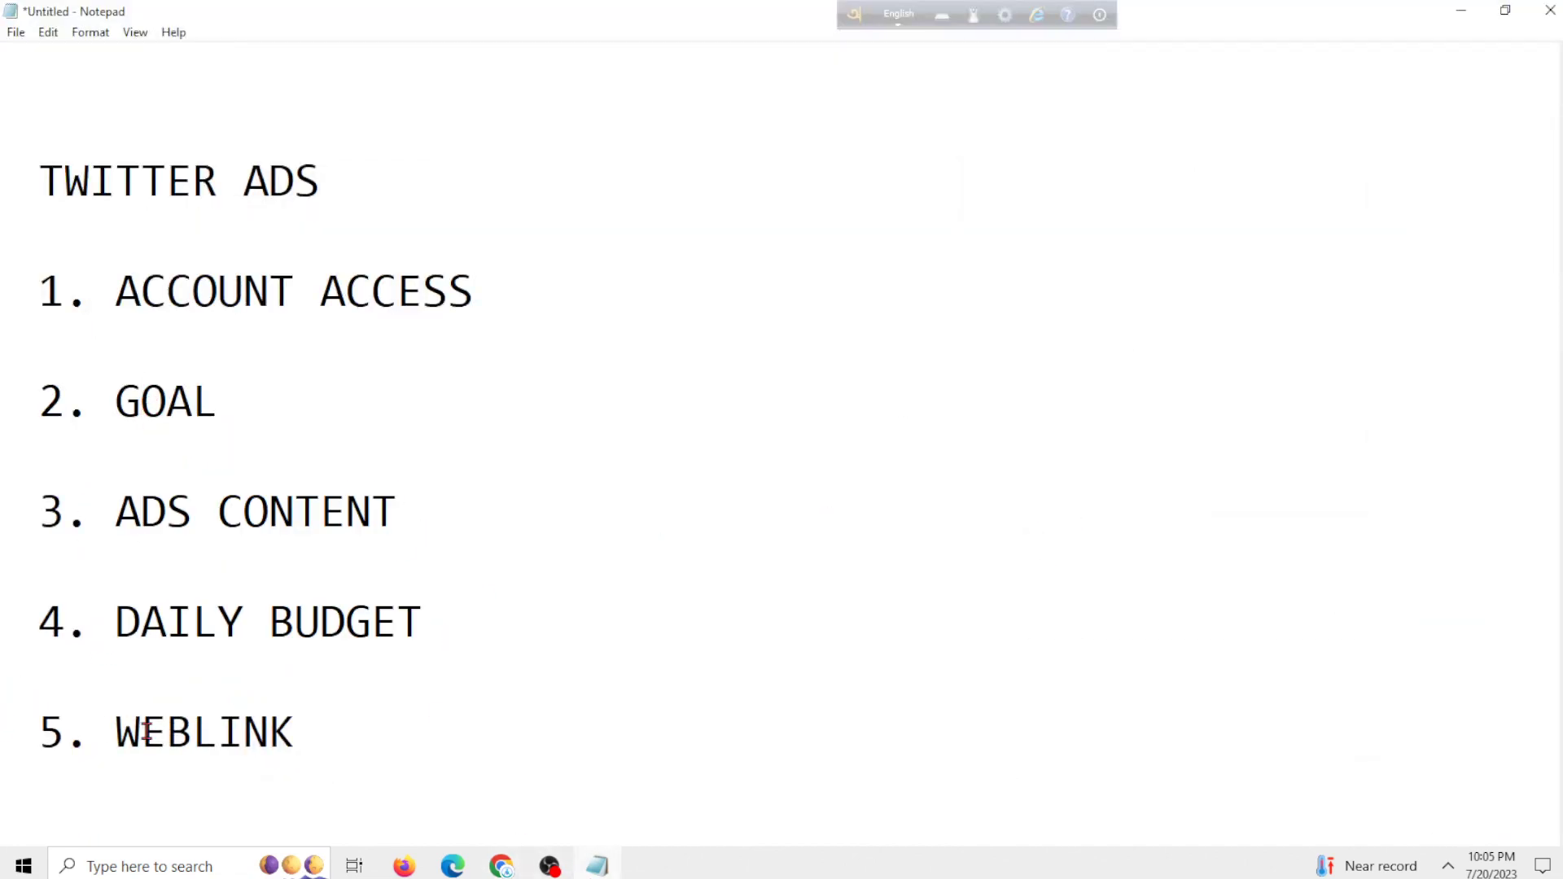
{"action": "left_click", "coordinate": [192, 733]}
{"action": "left_click", "coordinate": [1461, 10]}
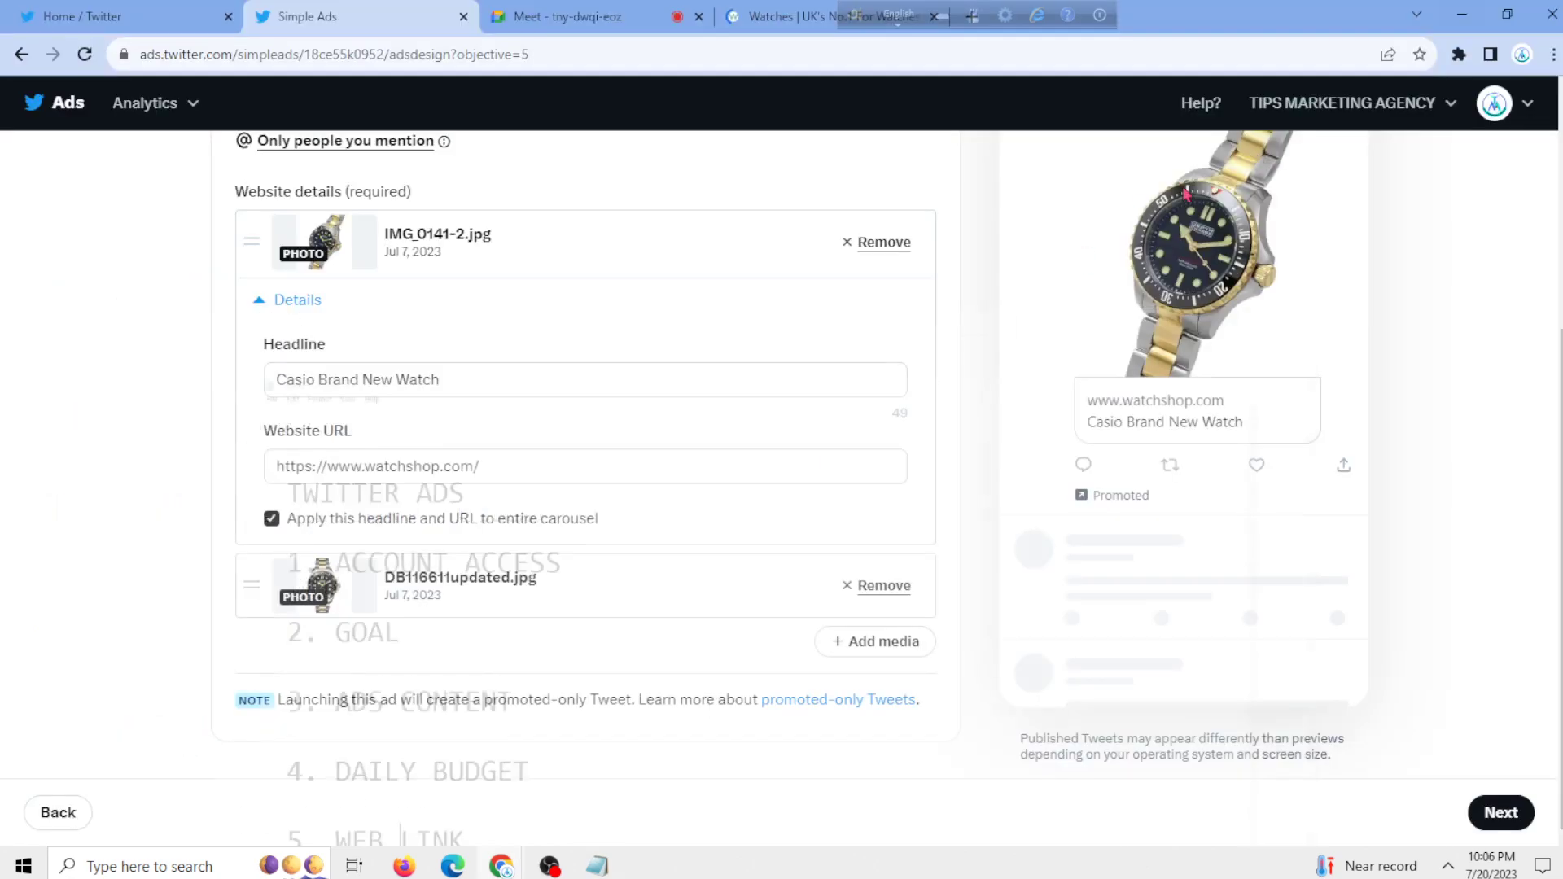
- Continue from the finished ad to the Customize delivery stage and expand the Demographics section
{"action": "scroll", "coordinate": [754, 419], "scroll_direction": "up", "scroll_amount": 5}
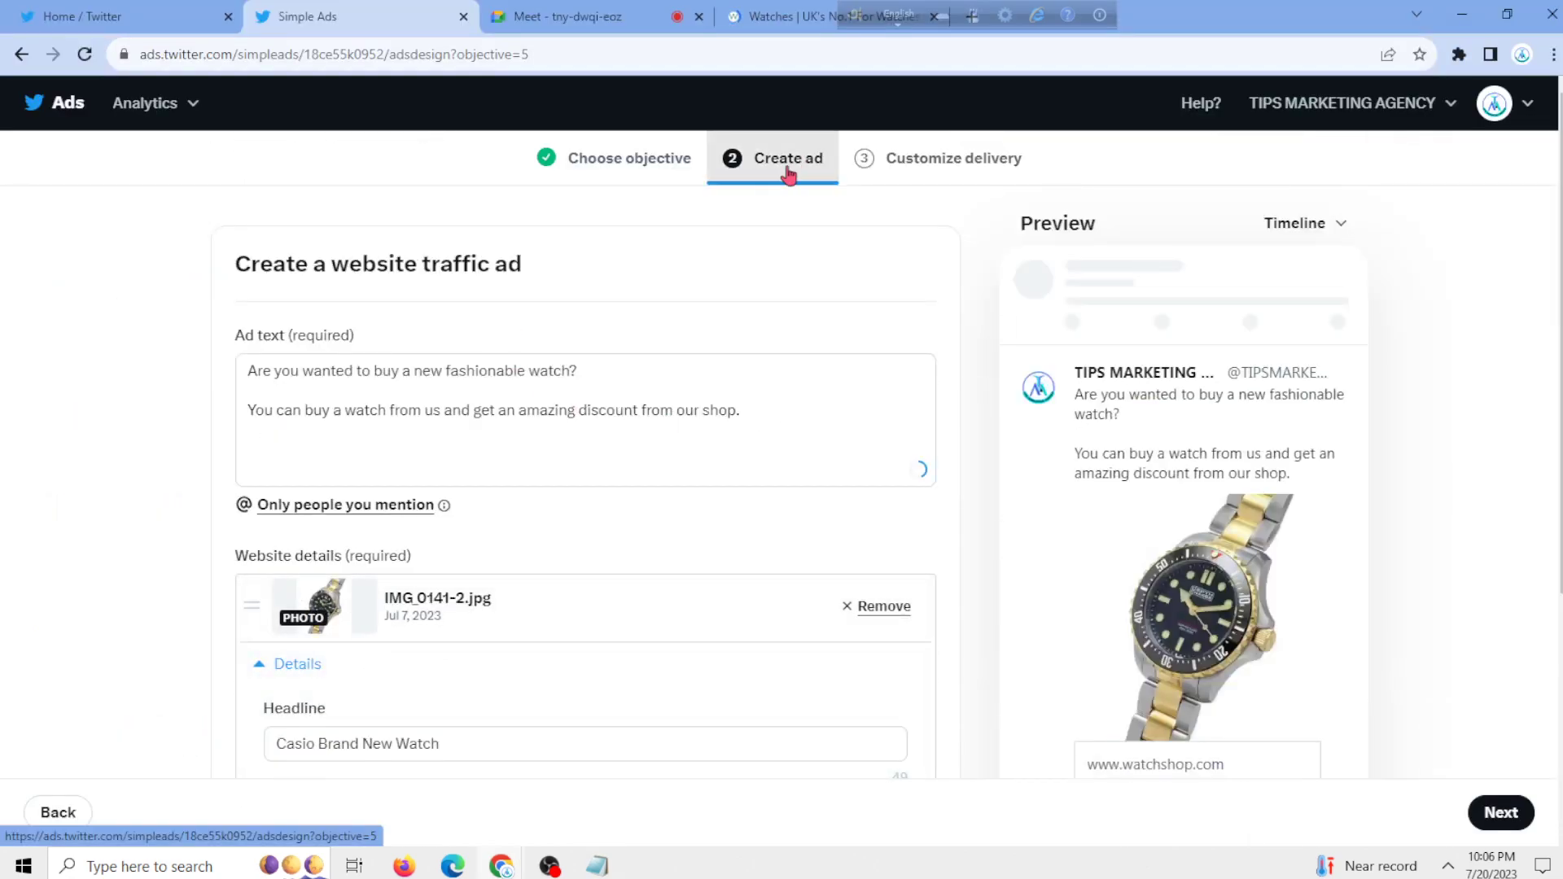
{"action": "left_click", "coordinate": [1498, 811]}
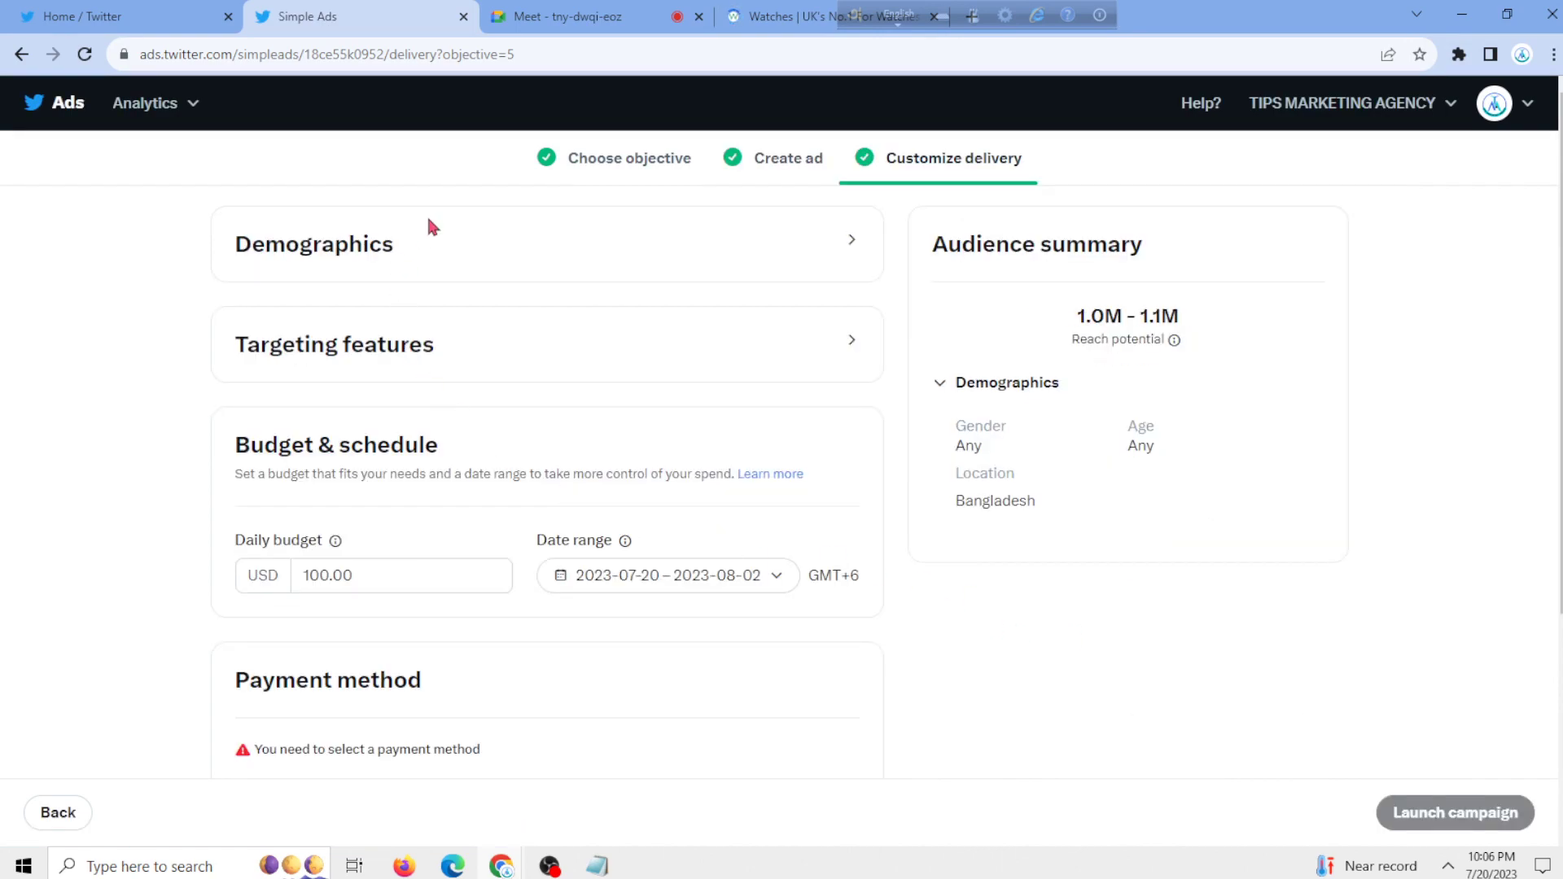
{"action": "left_click", "coordinate": [451, 257]}
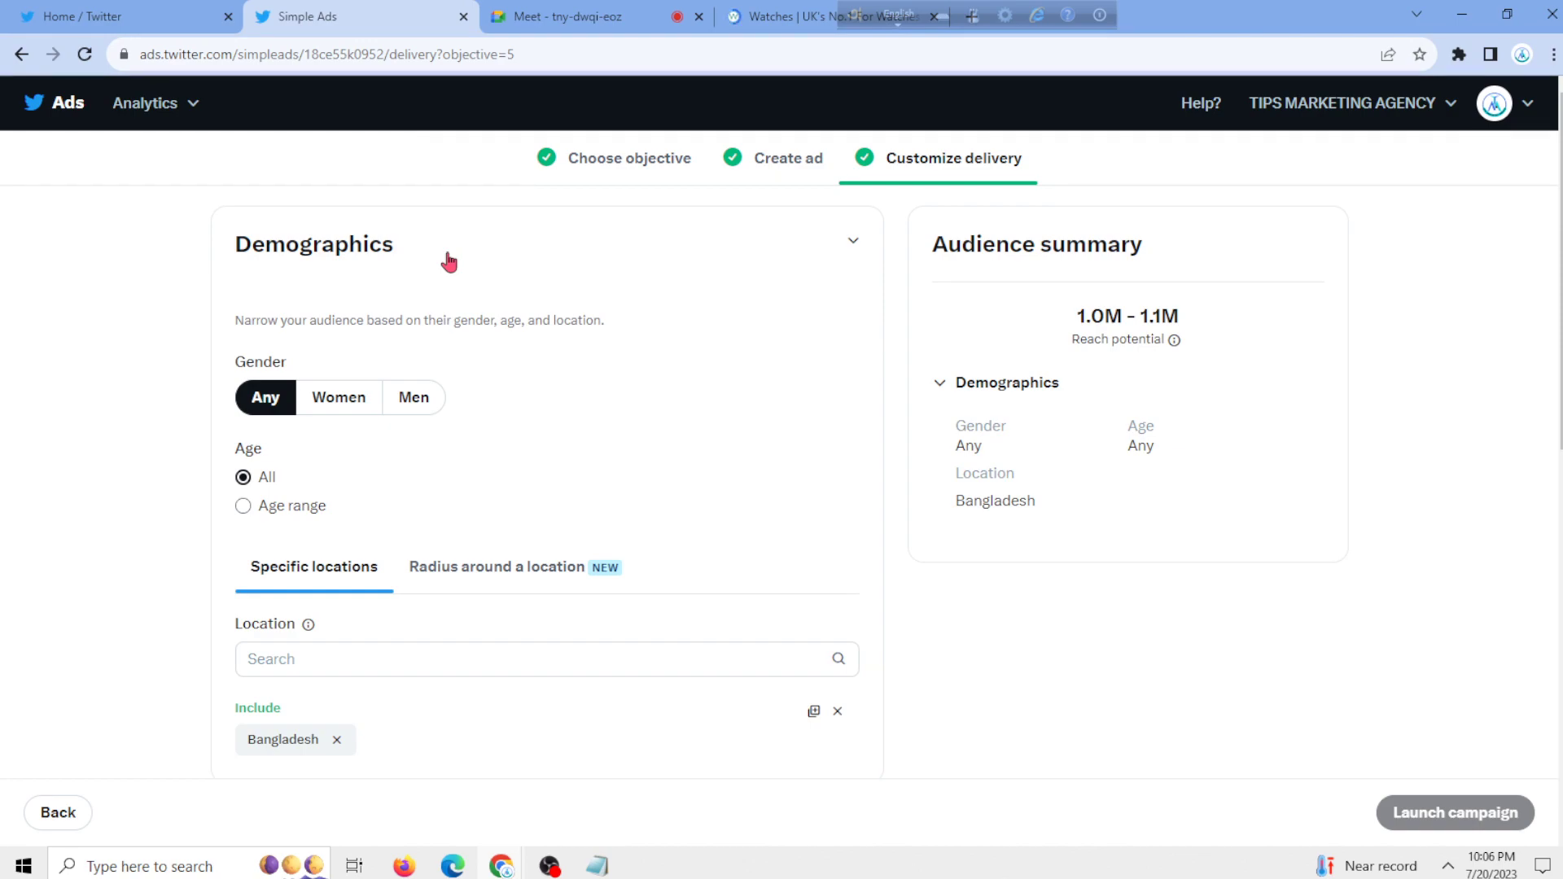
- Try the Women and Men options for the audience gender and set it back to Any
{"action": "left_click", "coordinate": [357, 393]}
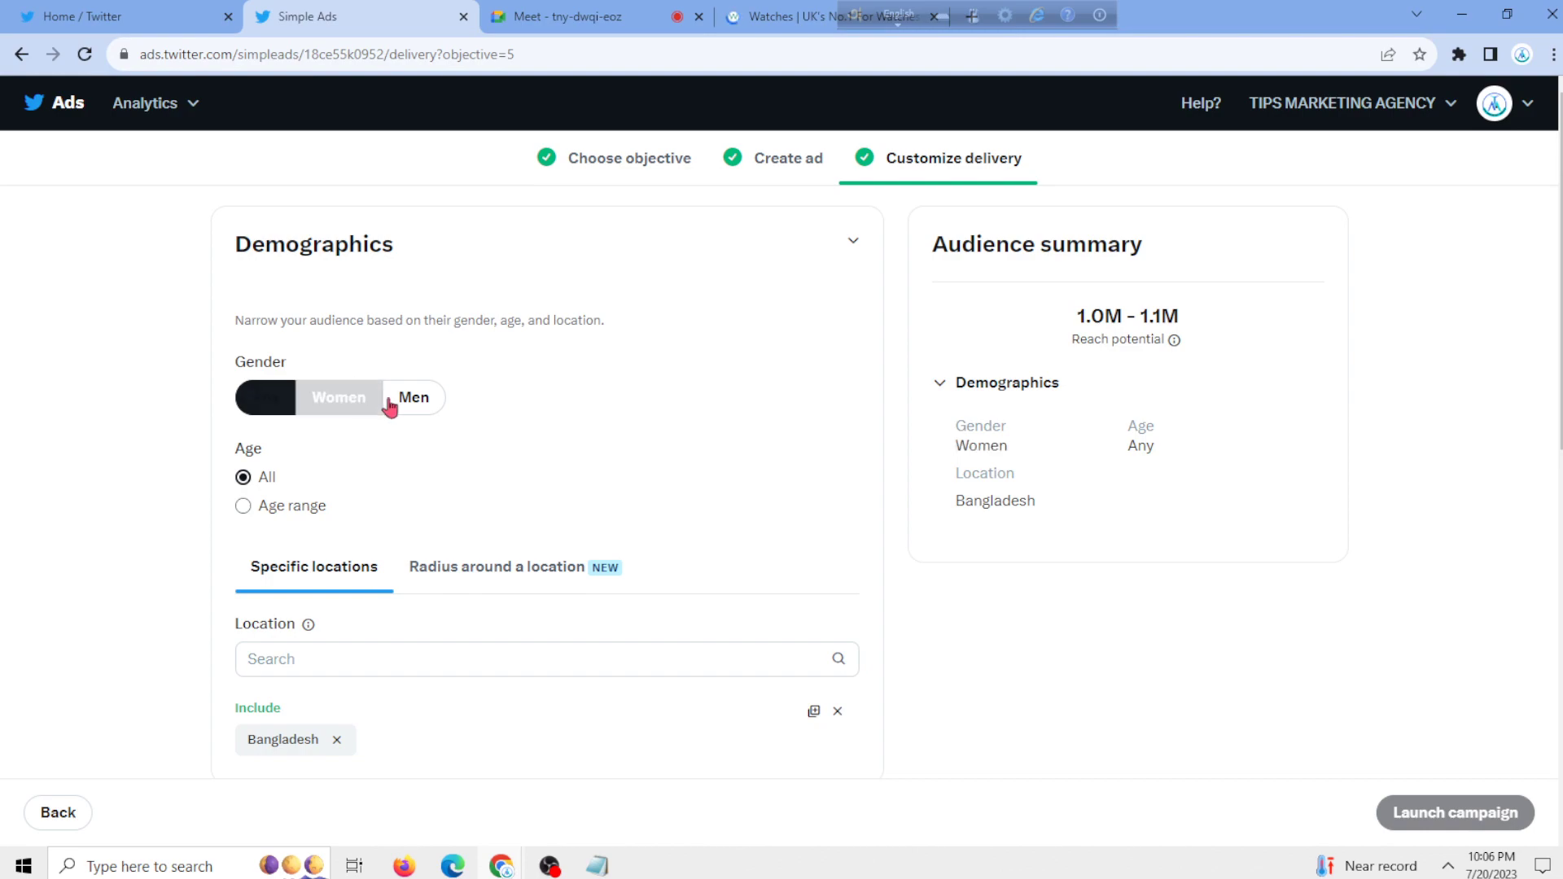
{"action": "left_click", "coordinate": [400, 401]}
{"action": "left_click", "coordinate": [259, 401]}
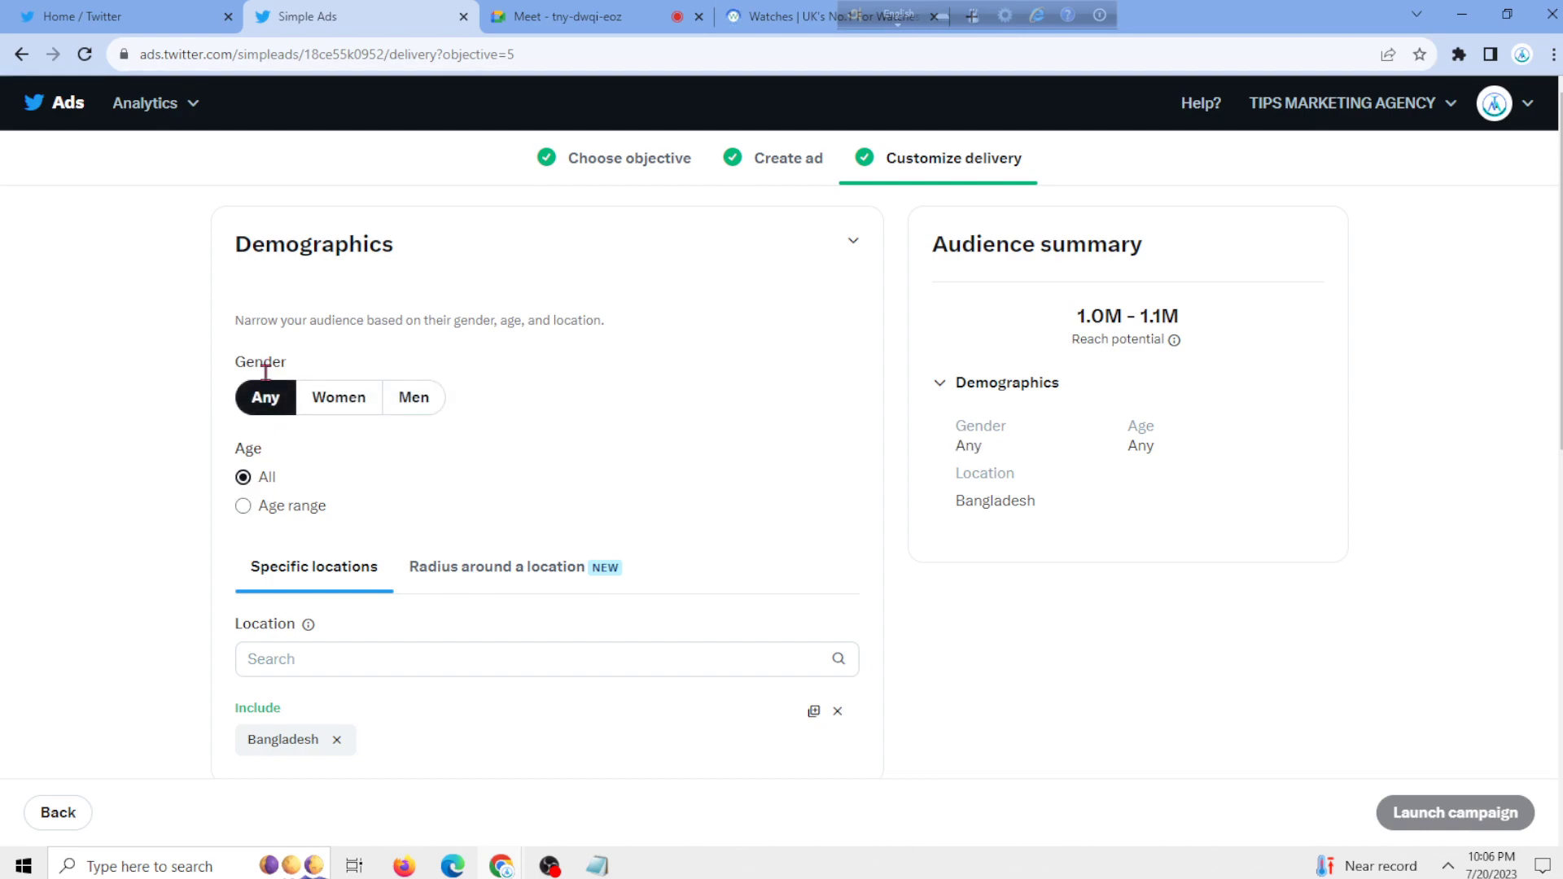
- Restrict the audience age to an age range that starts at 13
{"action": "scroll", "coordinate": [260, 439], "scroll_direction": "down", "scroll_amount": 1}
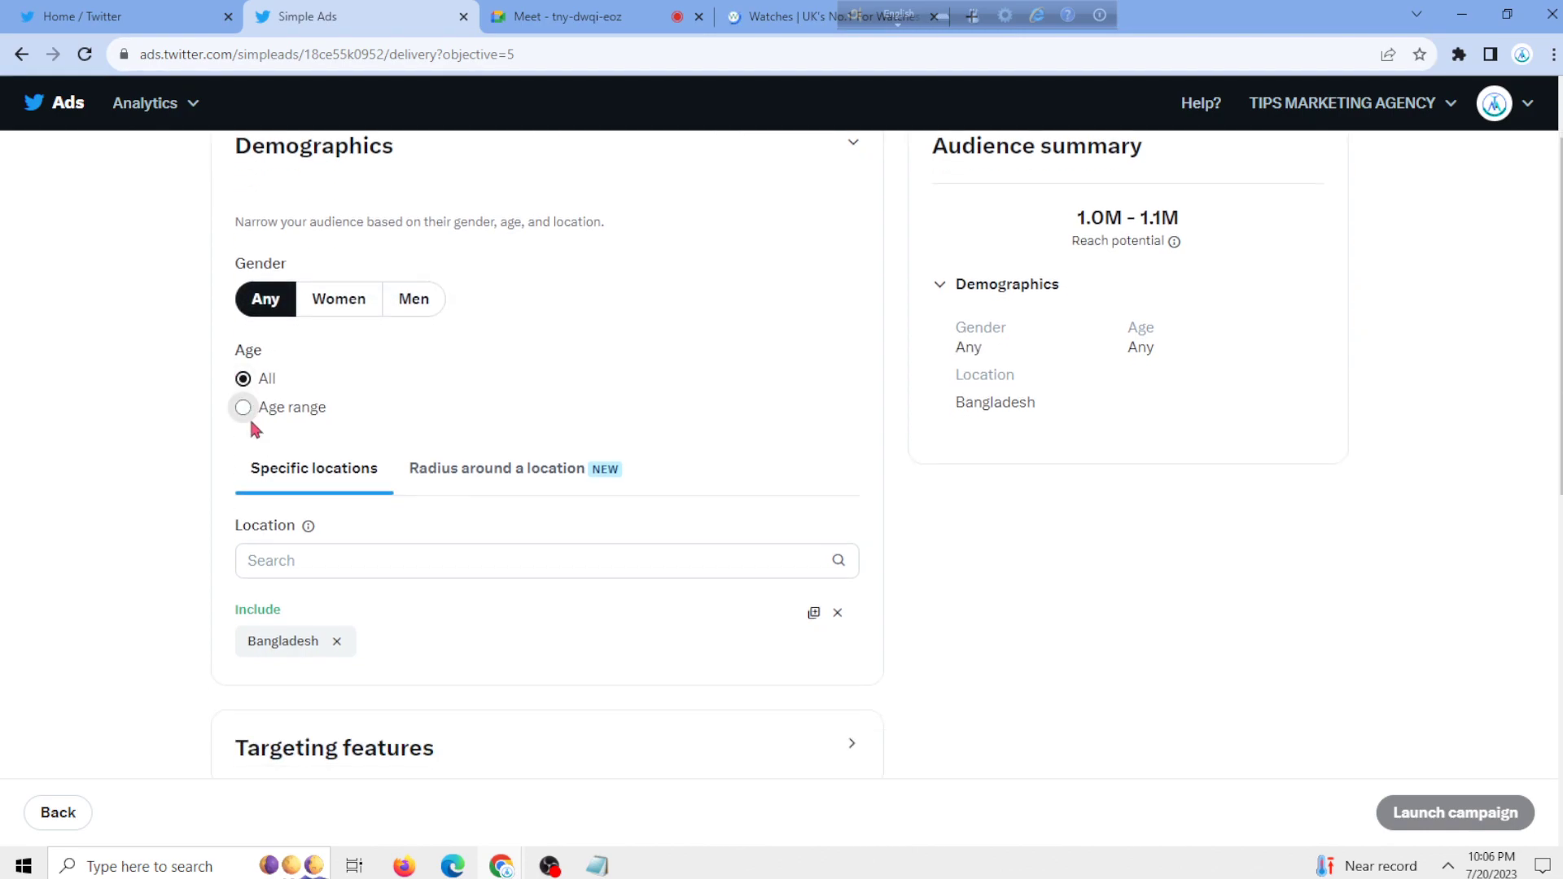
{"action": "left_click", "coordinate": [243, 409]}
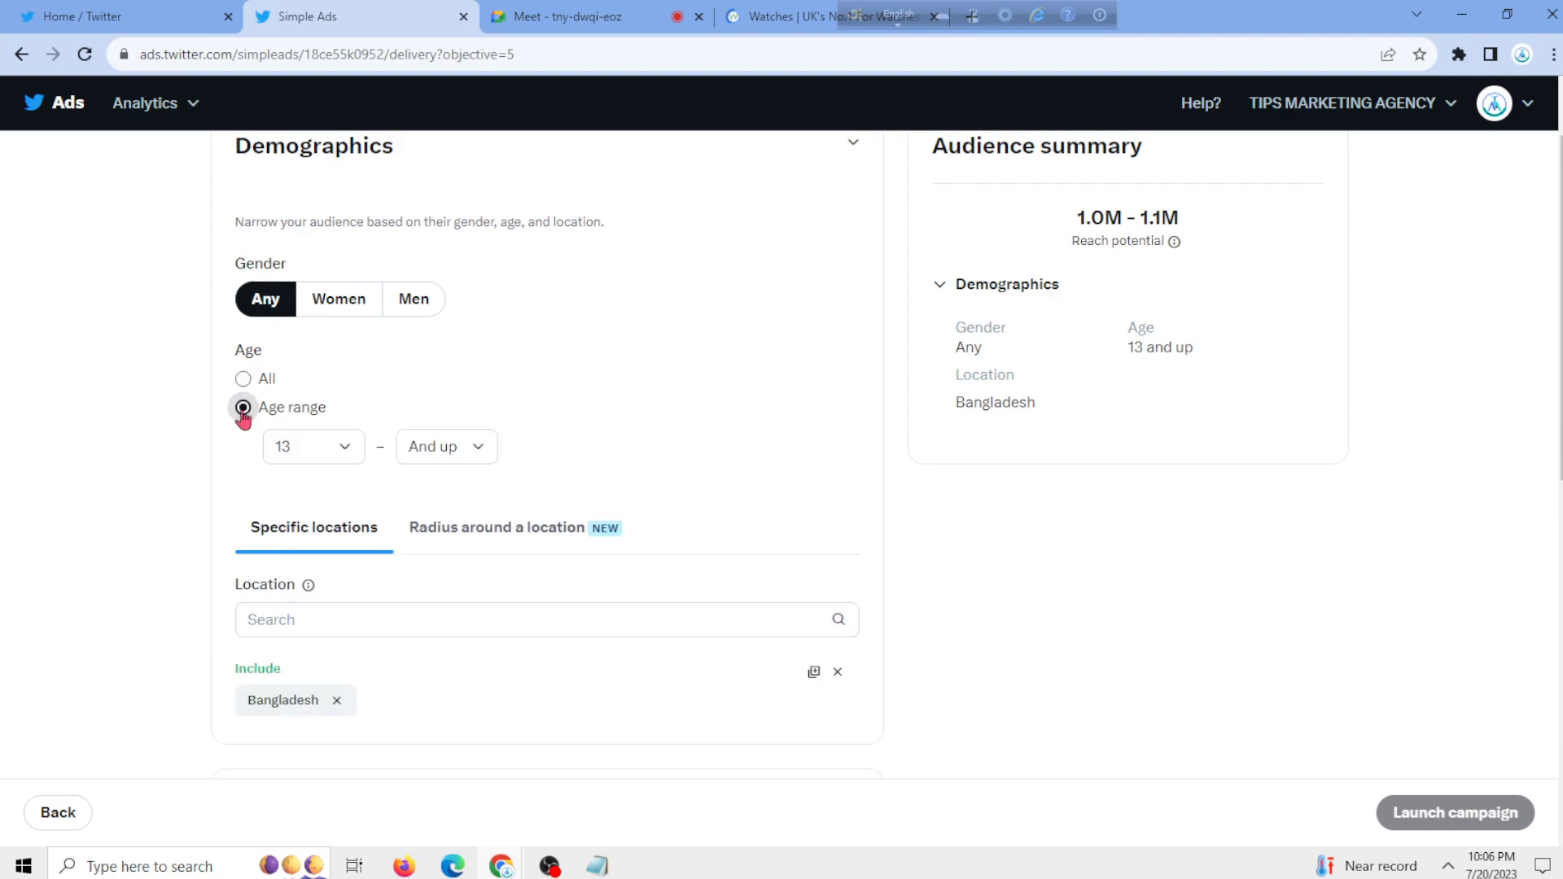
{"action": "left_click", "coordinate": [323, 455]}
{"action": "left_click", "coordinate": [320, 456]}
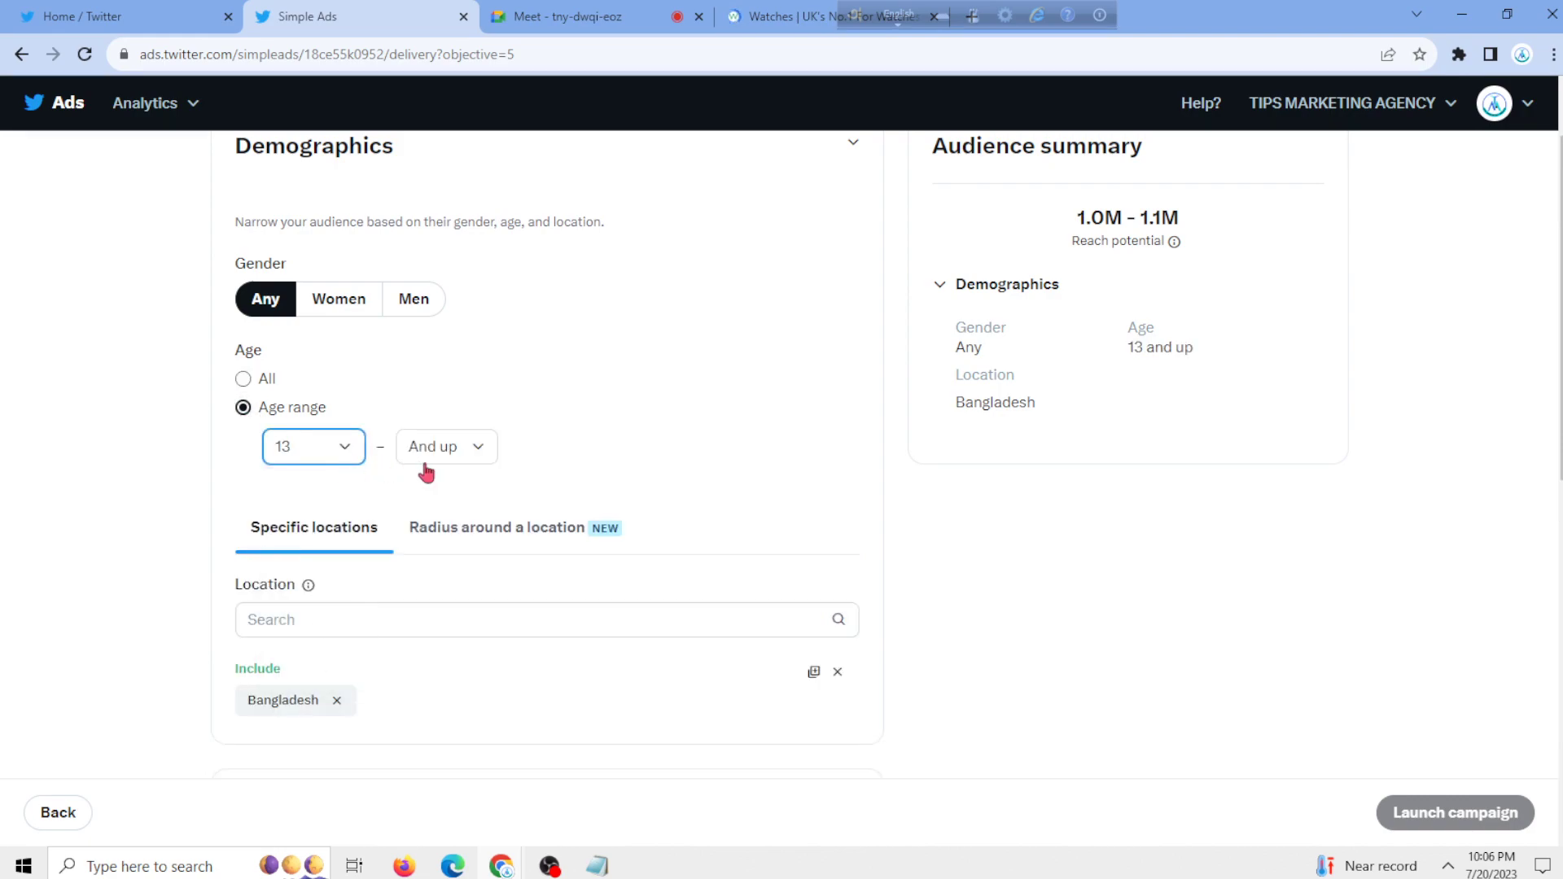
- Try 24 as the upper limit of the age range and set it back to And up
{"action": "left_click", "coordinate": [427, 461]}
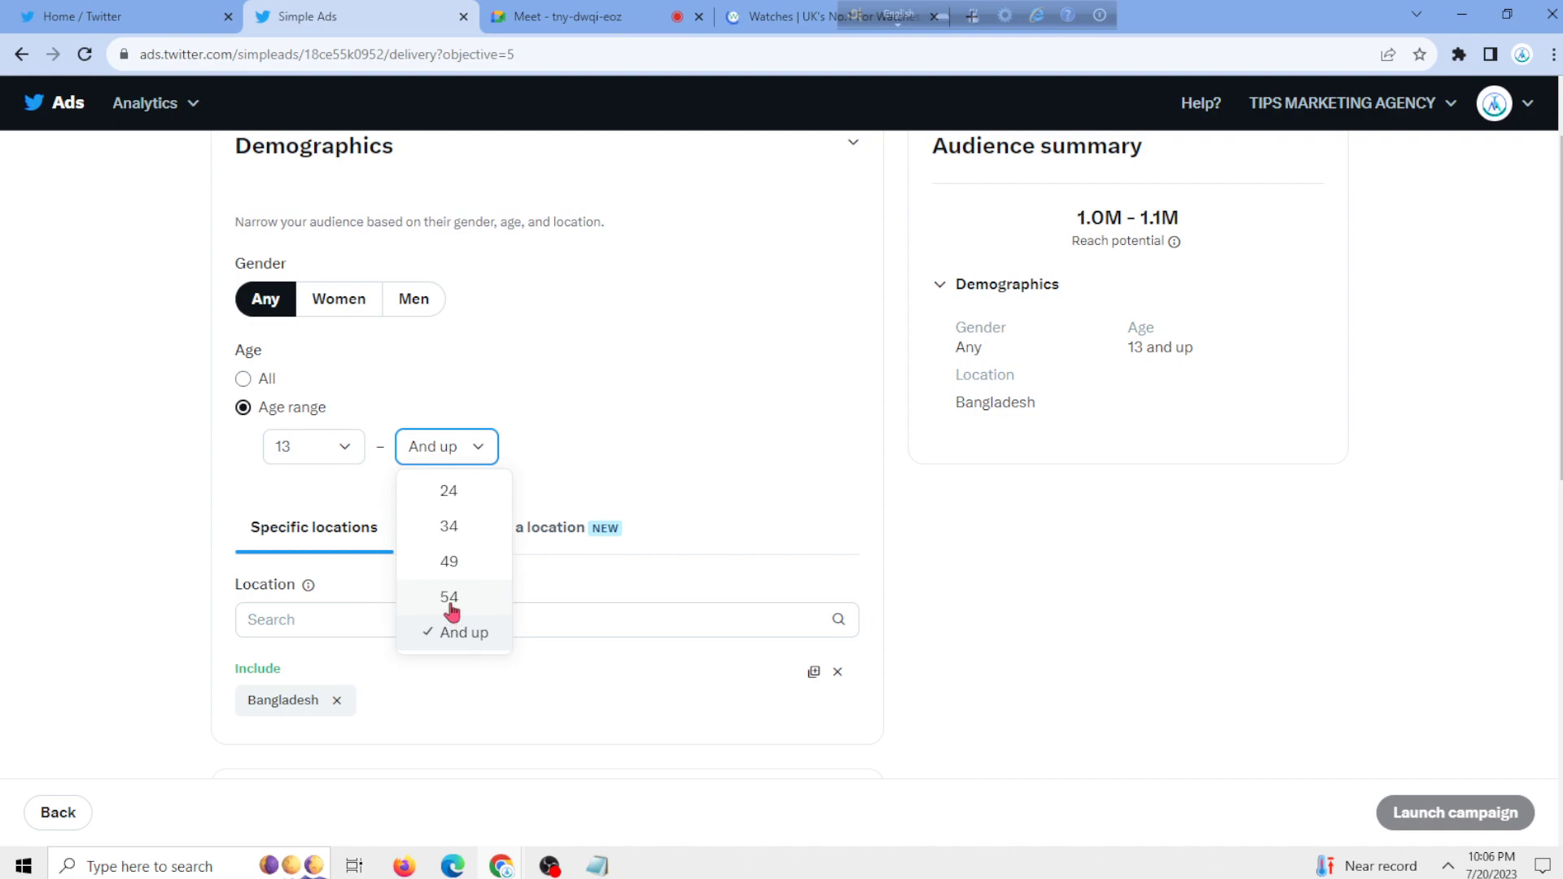
{"action": "left_click", "coordinate": [447, 495]}
{"action": "left_click", "coordinate": [453, 447]}
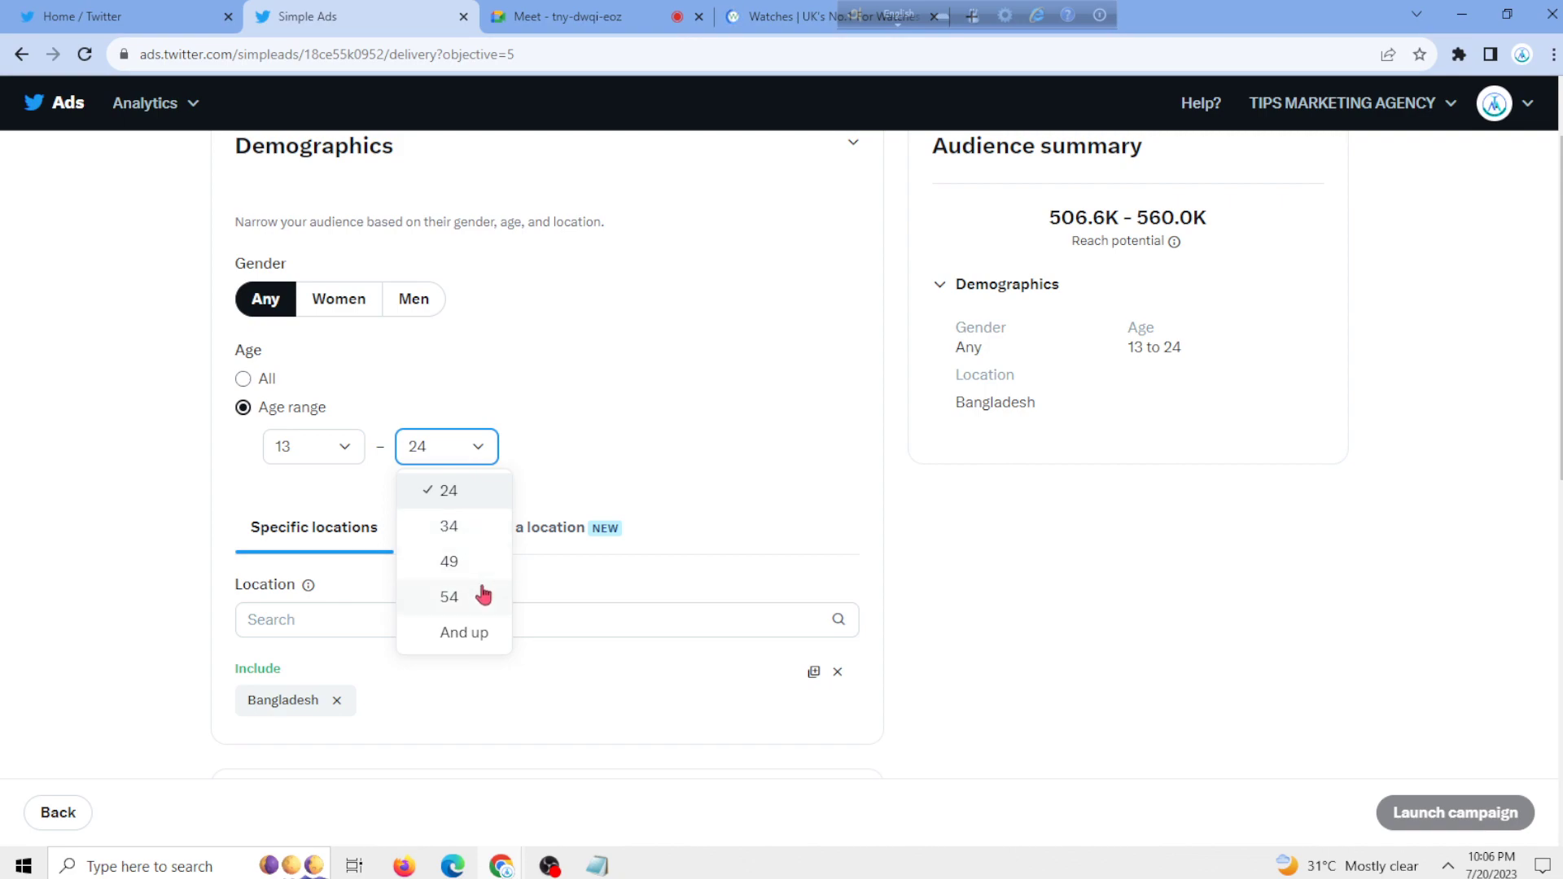
{"action": "left_click", "coordinate": [474, 641]}
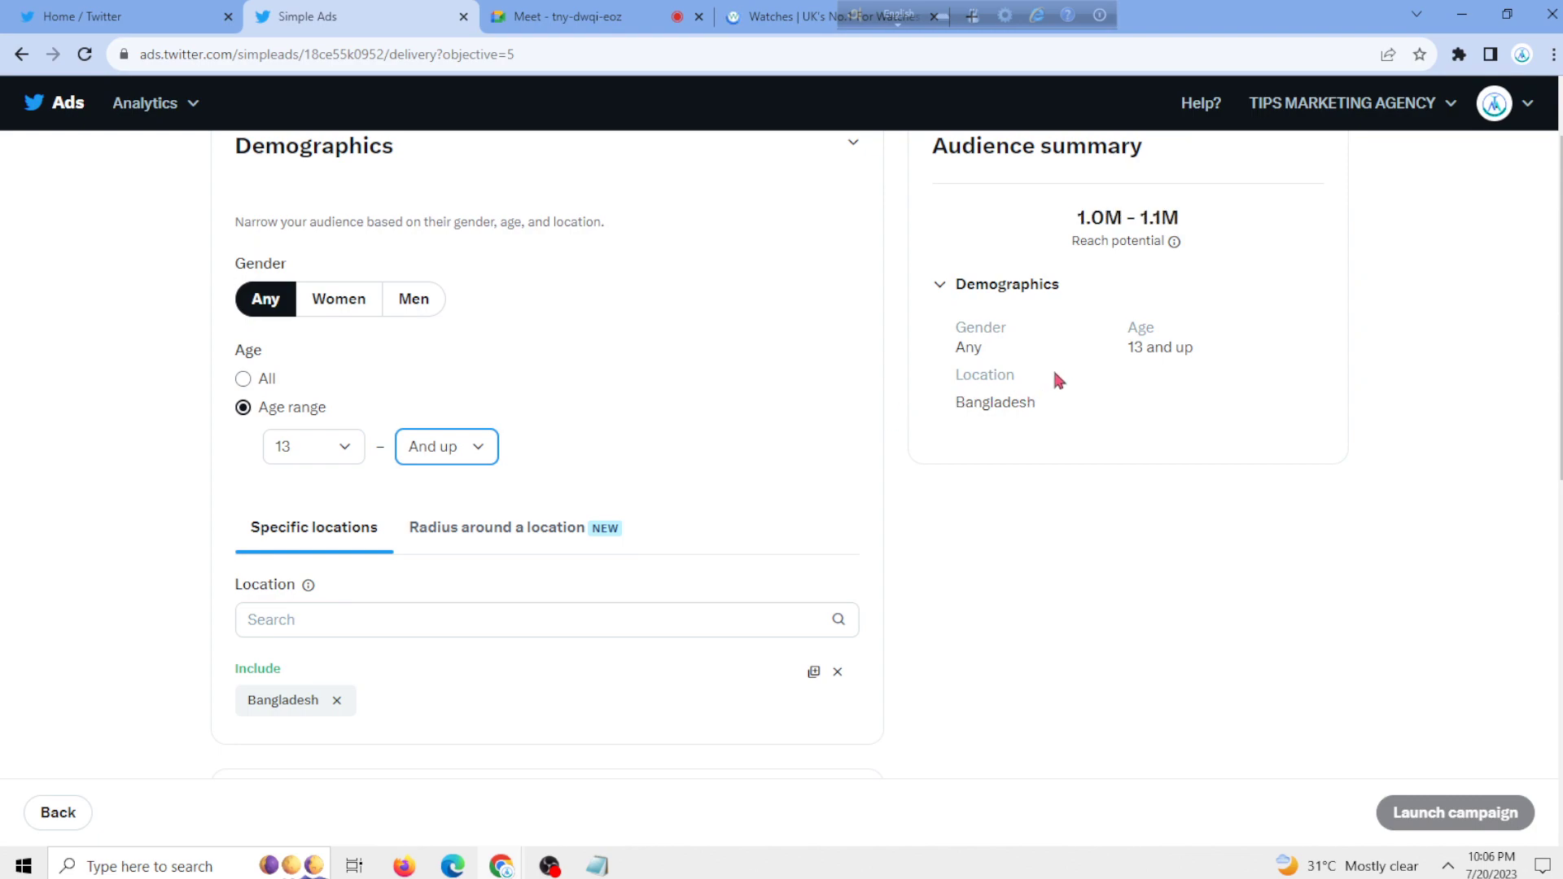
- Replace Bangladesh with the country United States of America as the included audience location
{"action": "scroll", "coordinate": [293, 491], "scroll_direction": "down", "scroll_amount": 1}
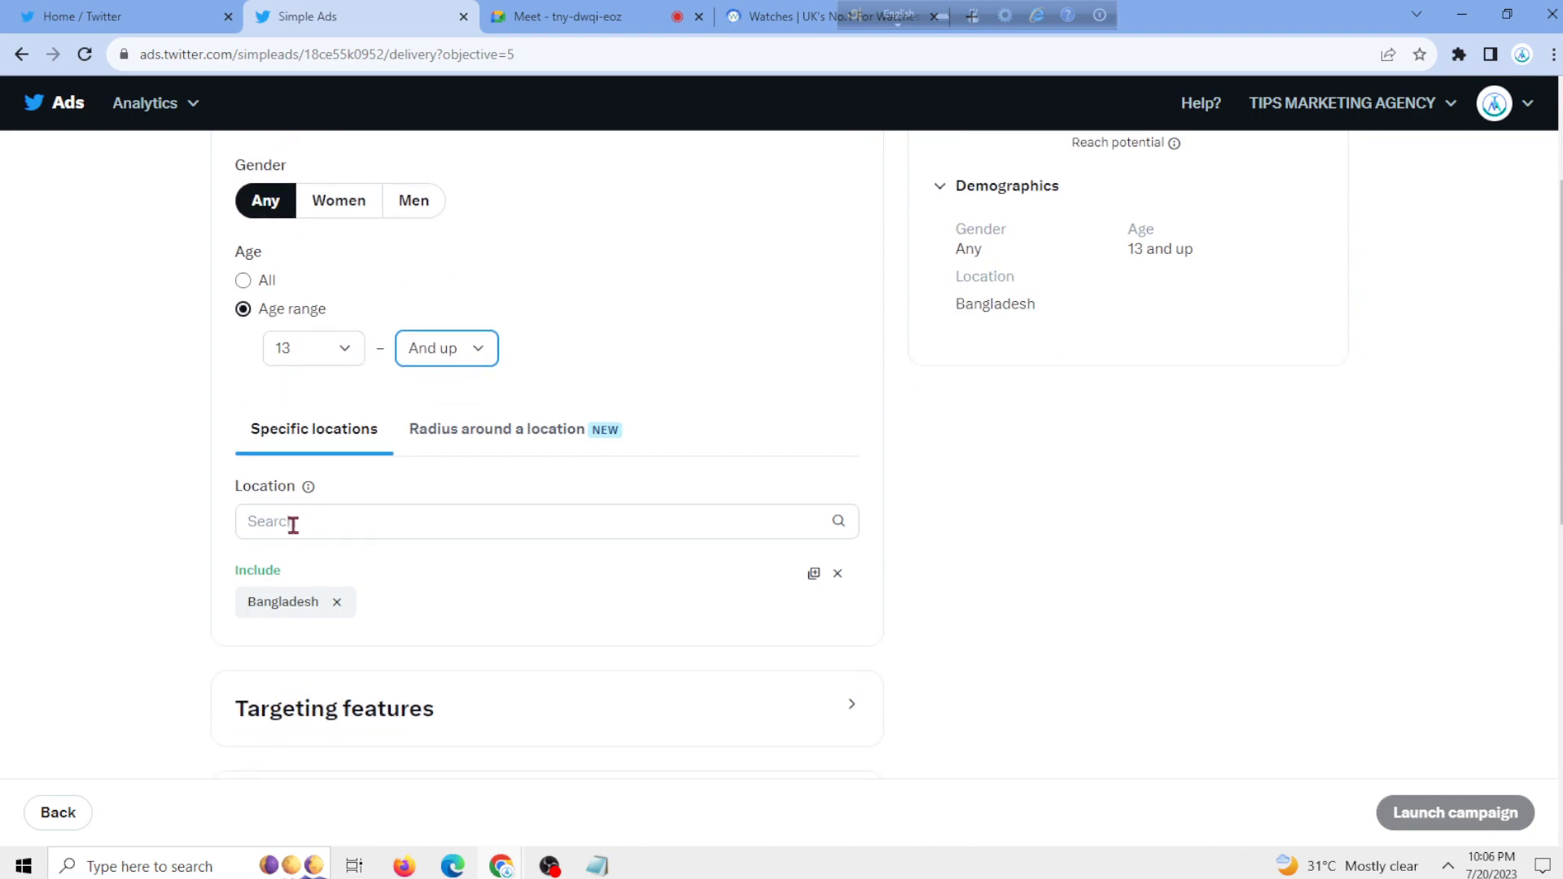
{"action": "left_click", "coordinate": [293, 524]}
{"action": "left_click", "coordinate": [336, 602]}
{"action": "left_click", "coordinate": [298, 529]}
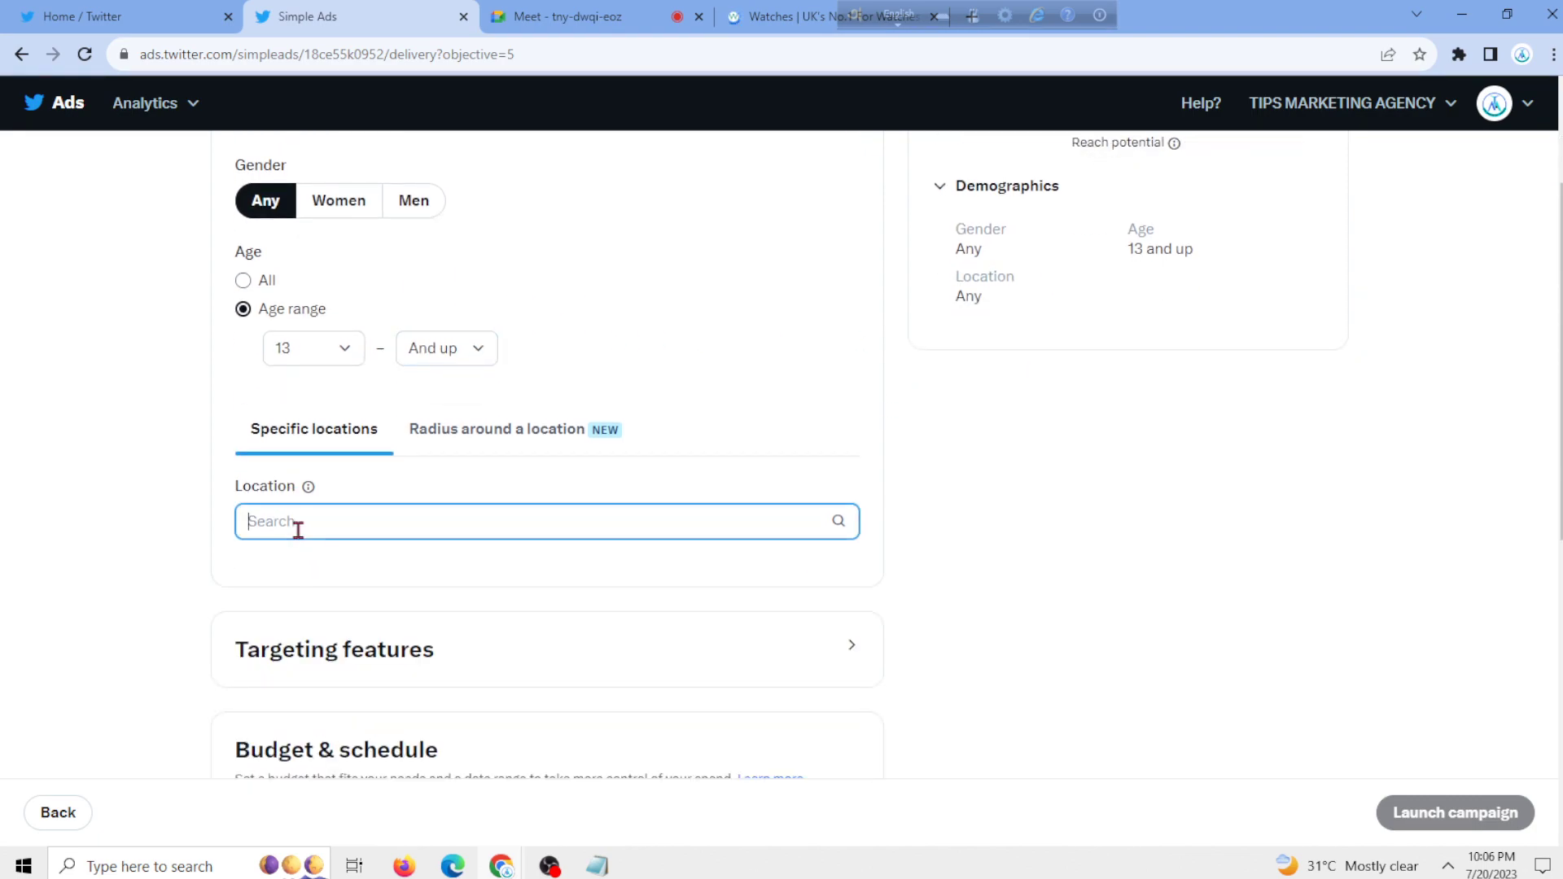
{"action": "type", "text": "unite"}
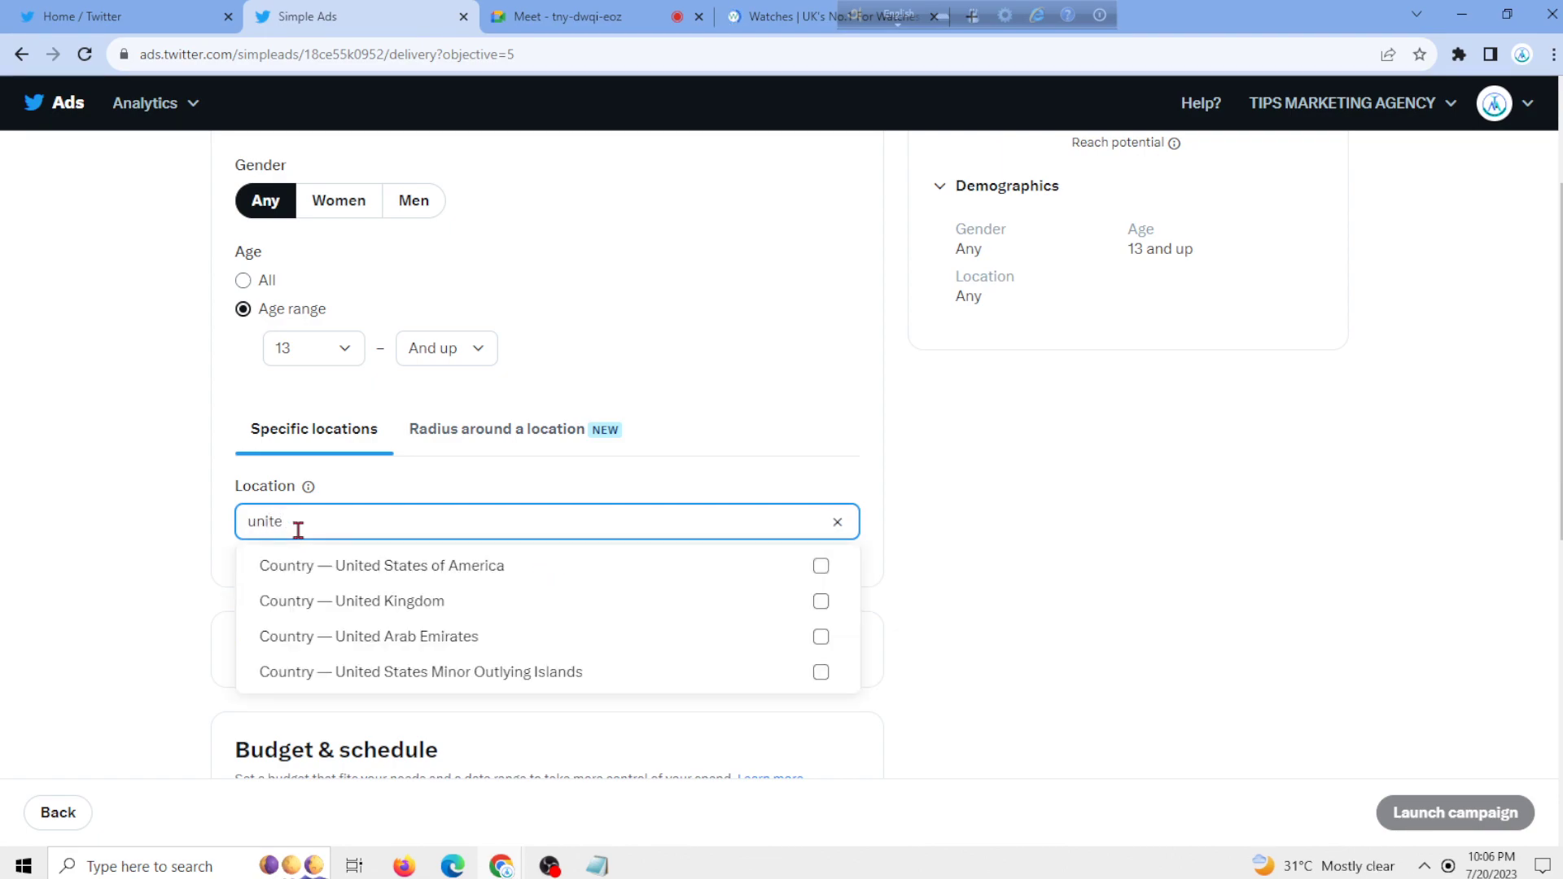
{"action": "left_click", "coordinate": [821, 567]}
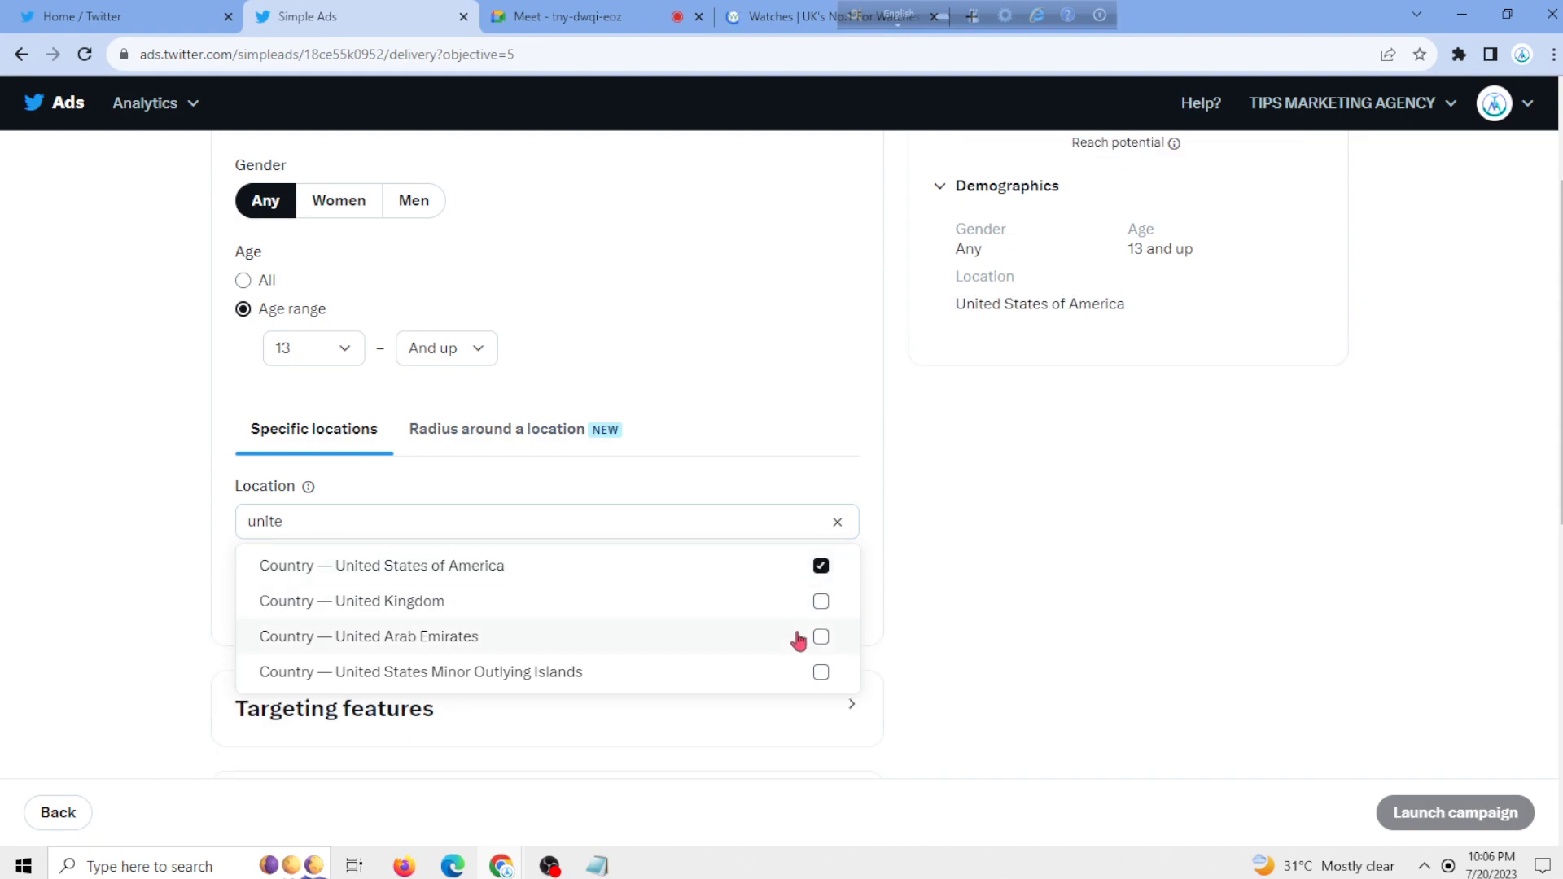
{"action": "left_click", "coordinate": [837, 522]}
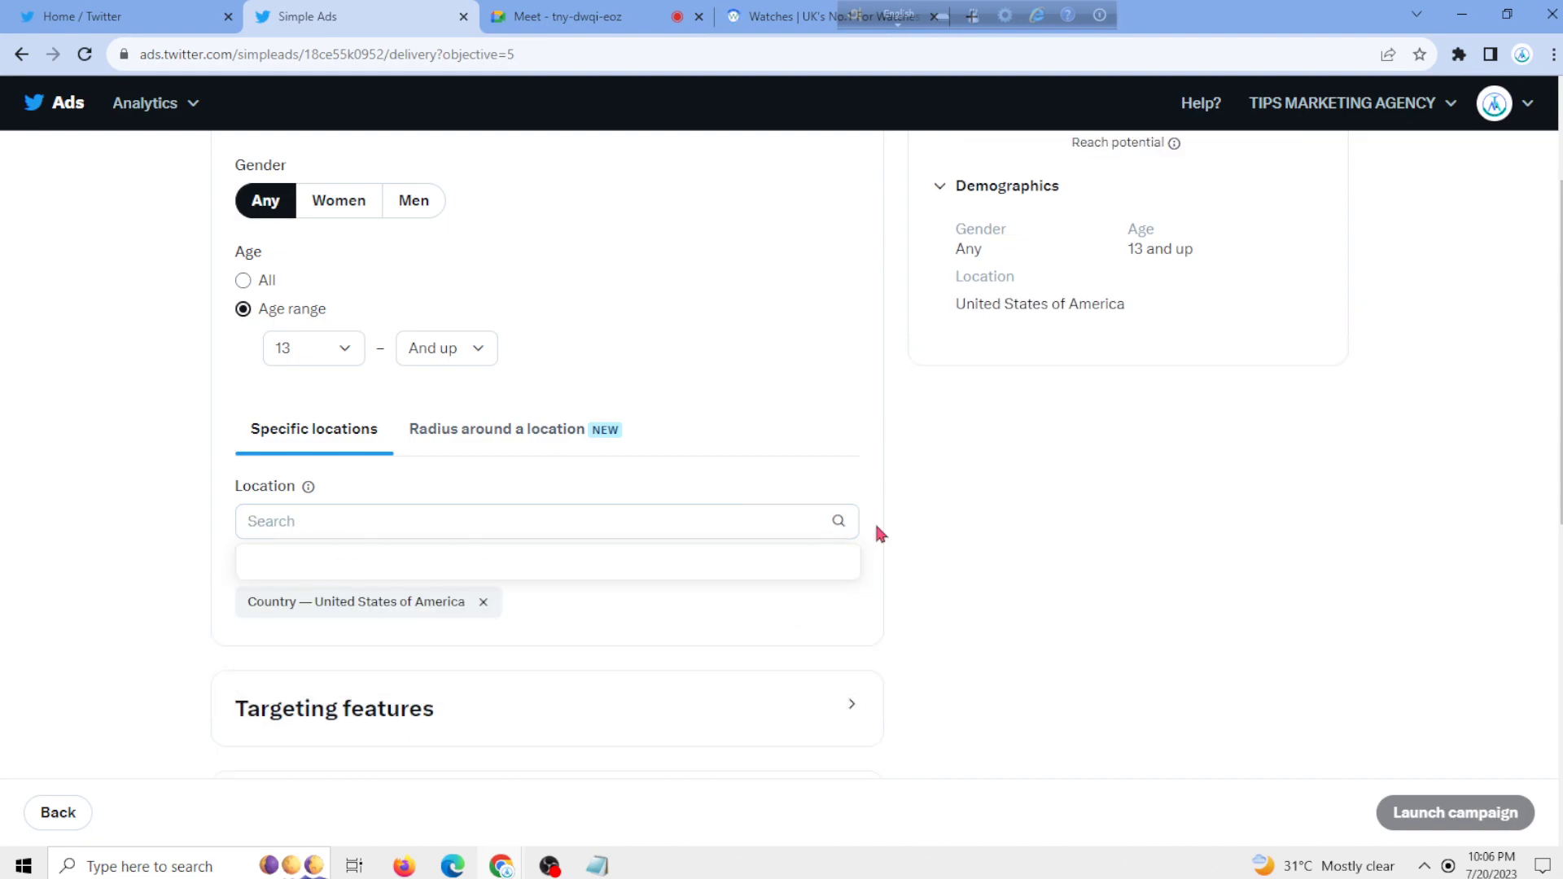
{"action": "scroll", "coordinate": [798, 521], "scroll_direction": "up", "scroll_amount": 1}
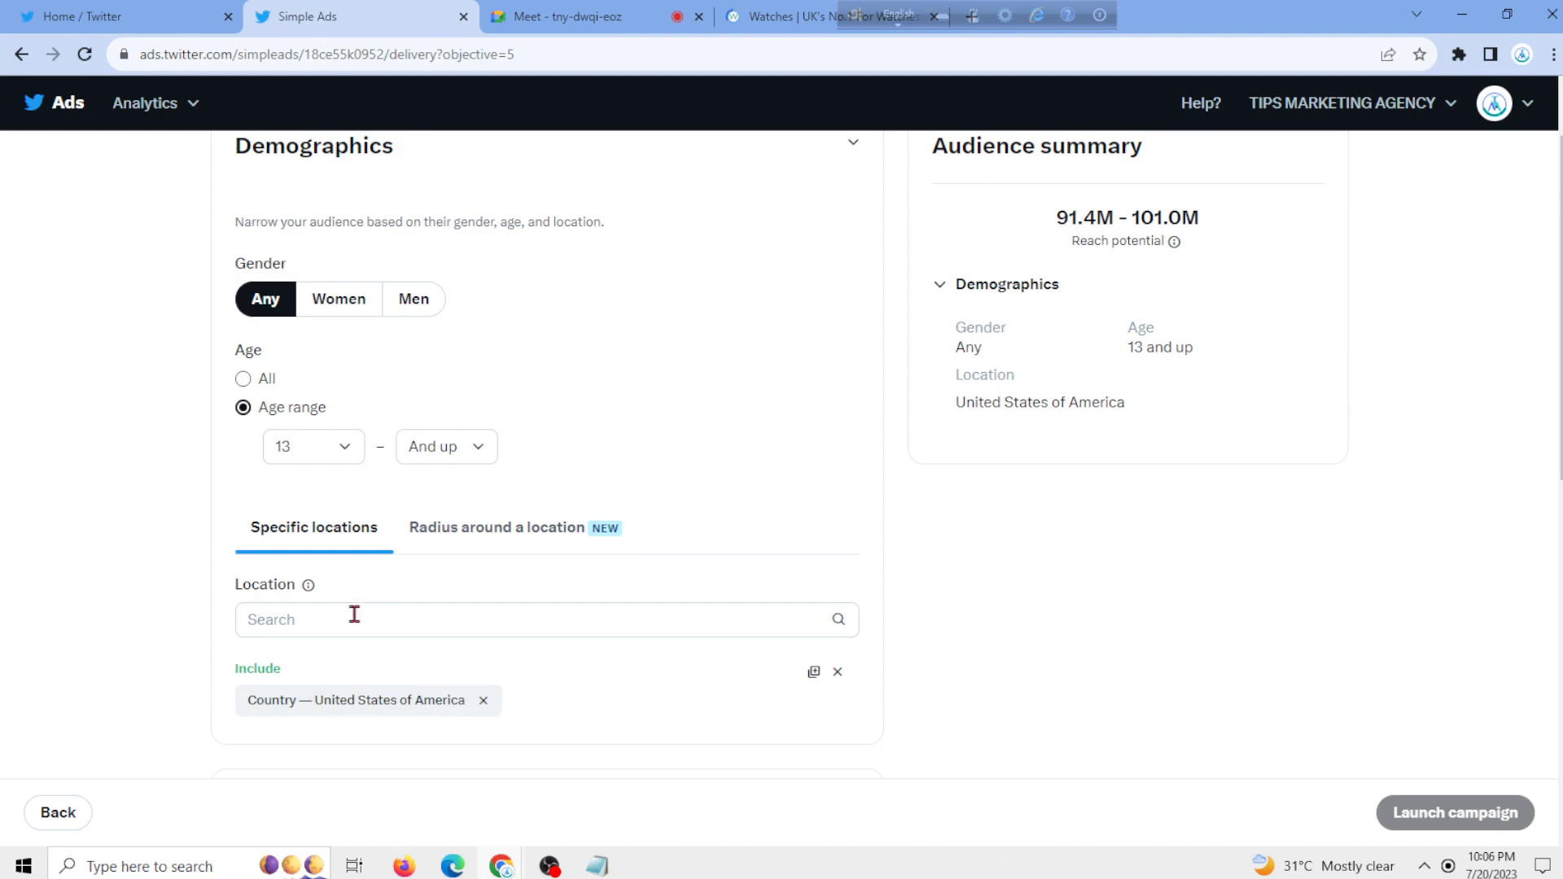
- Expand the Targeting features section below the demographics
{"action": "scroll", "coordinate": [384, 611], "scroll_direction": "down", "scroll_amount": 2}
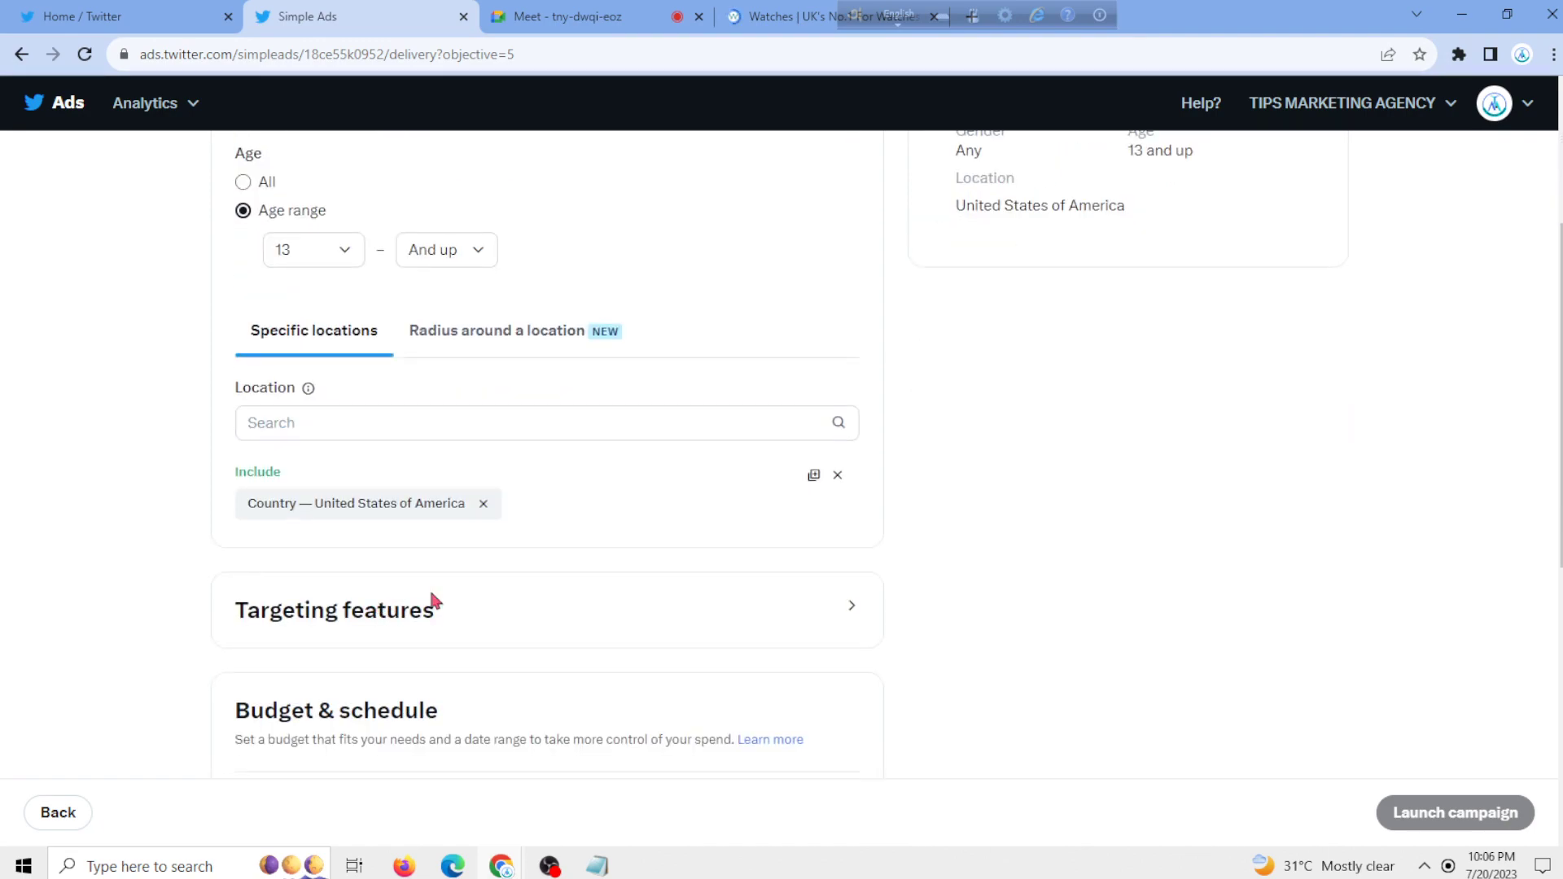
{"action": "left_click", "coordinate": [590, 635]}
{"action": "scroll", "coordinate": [705, 639], "scroll_direction": "down", "scroll_amount": 2}
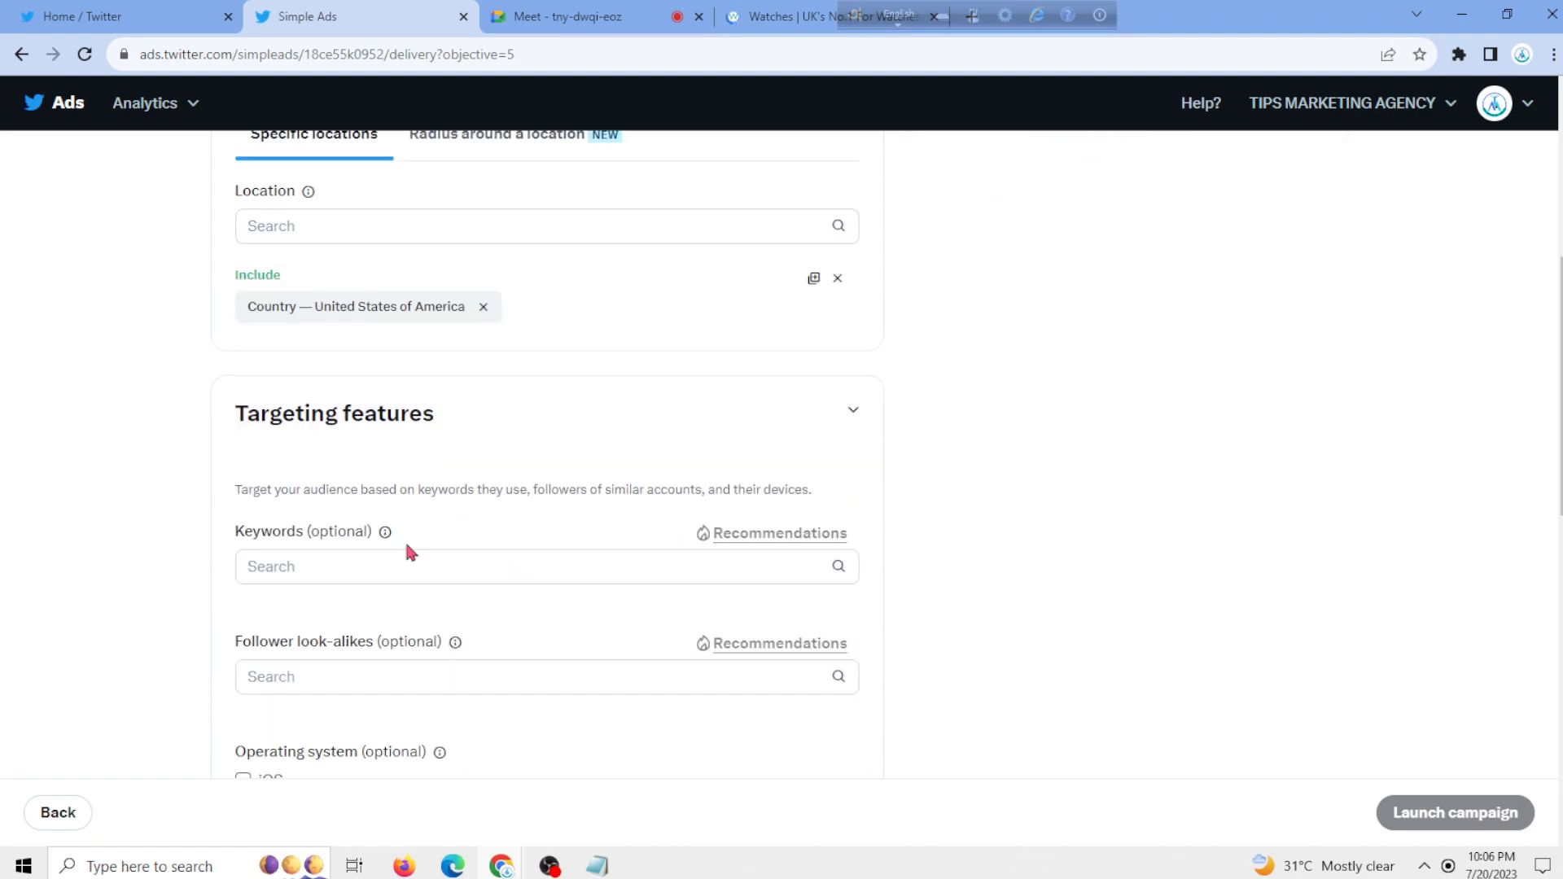
- Add "buy watch" as an included keyword in the campaign's targeting features
{"action": "left_click", "coordinate": [350, 552]}
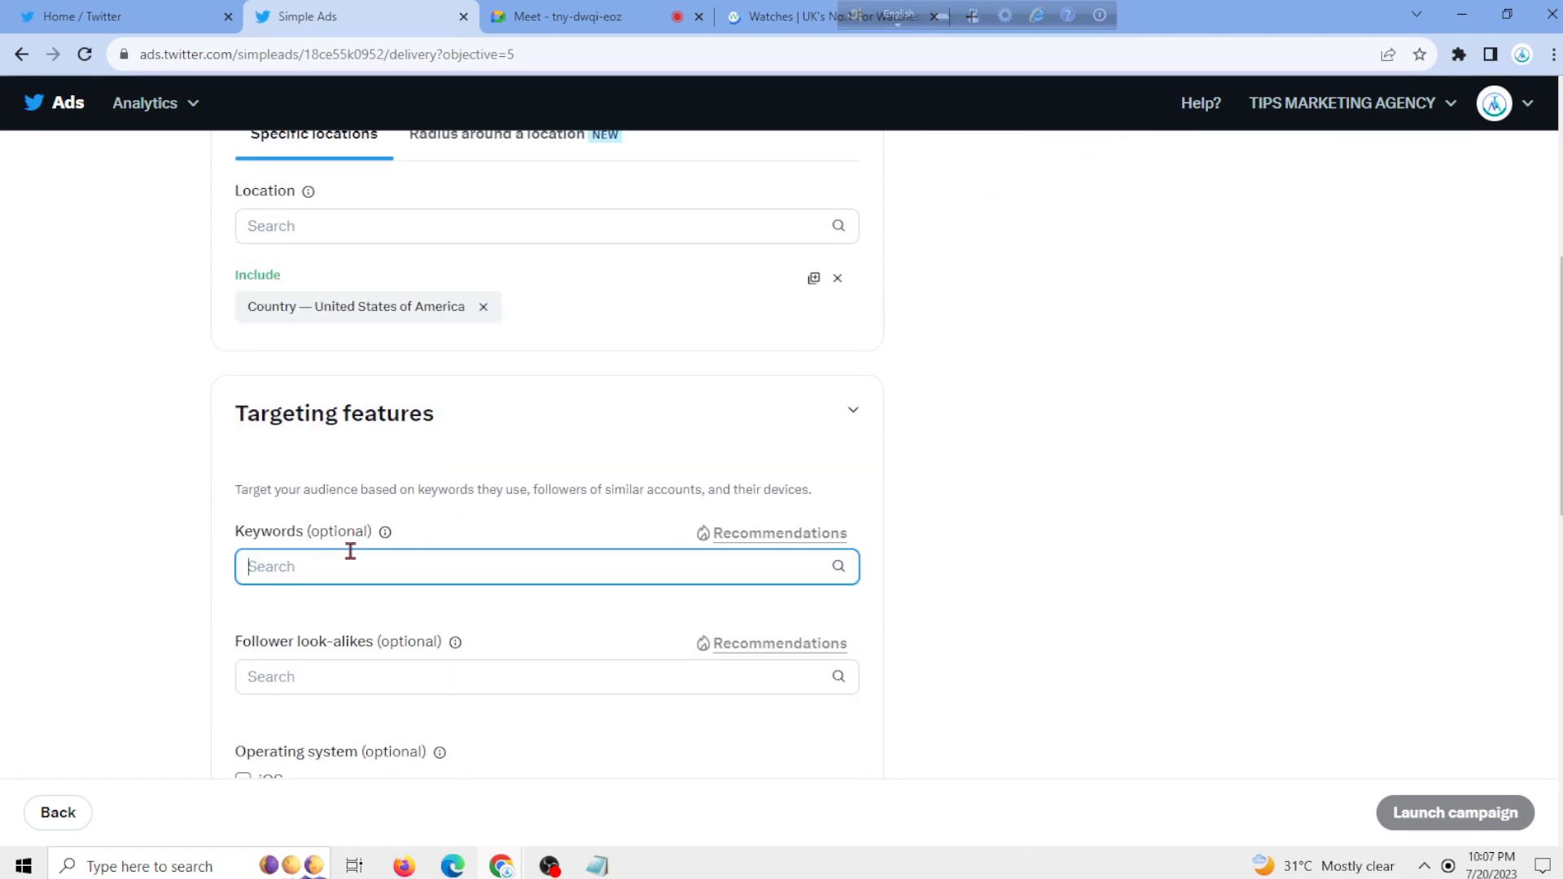
{"action": "left_click", "coordinate": [780, 535]}
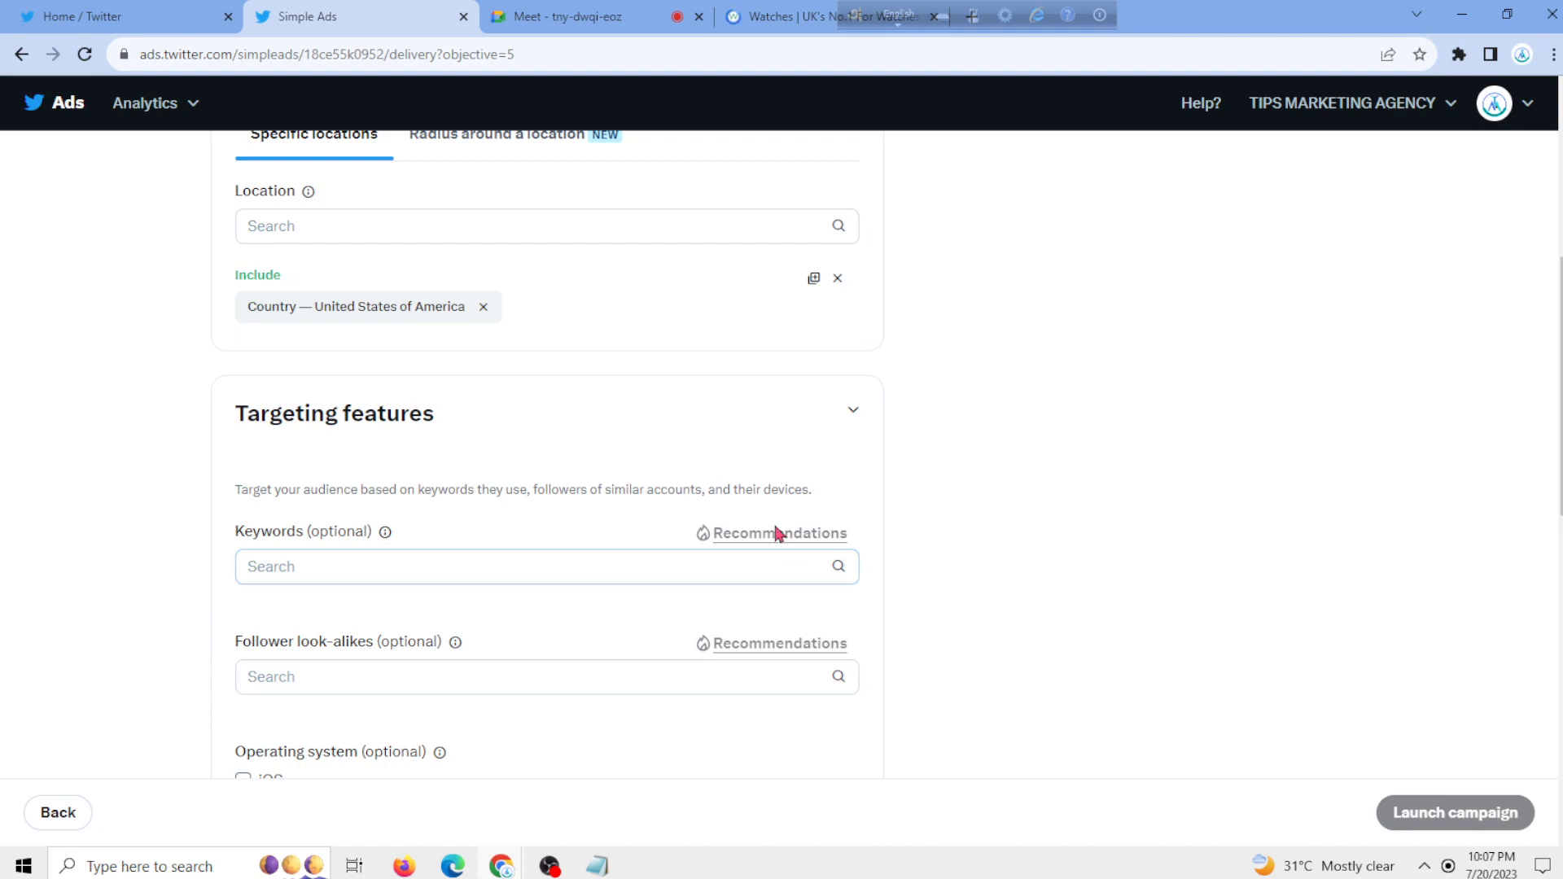
{"action": "left_click", "coordinate": [369, 568]}
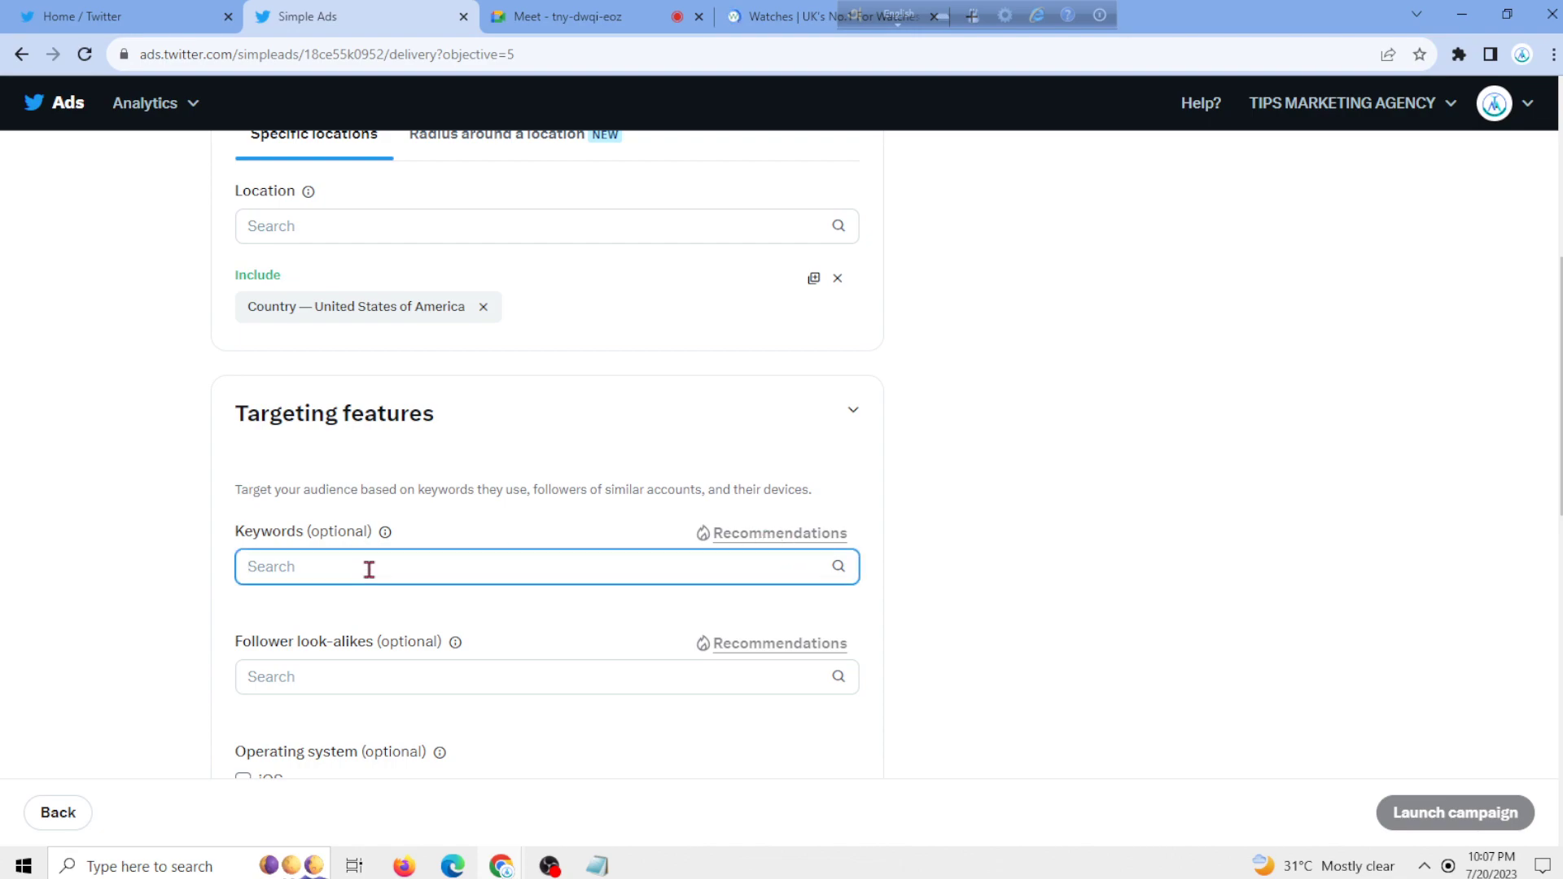
{"action": "type", "text": "buy awatch"}
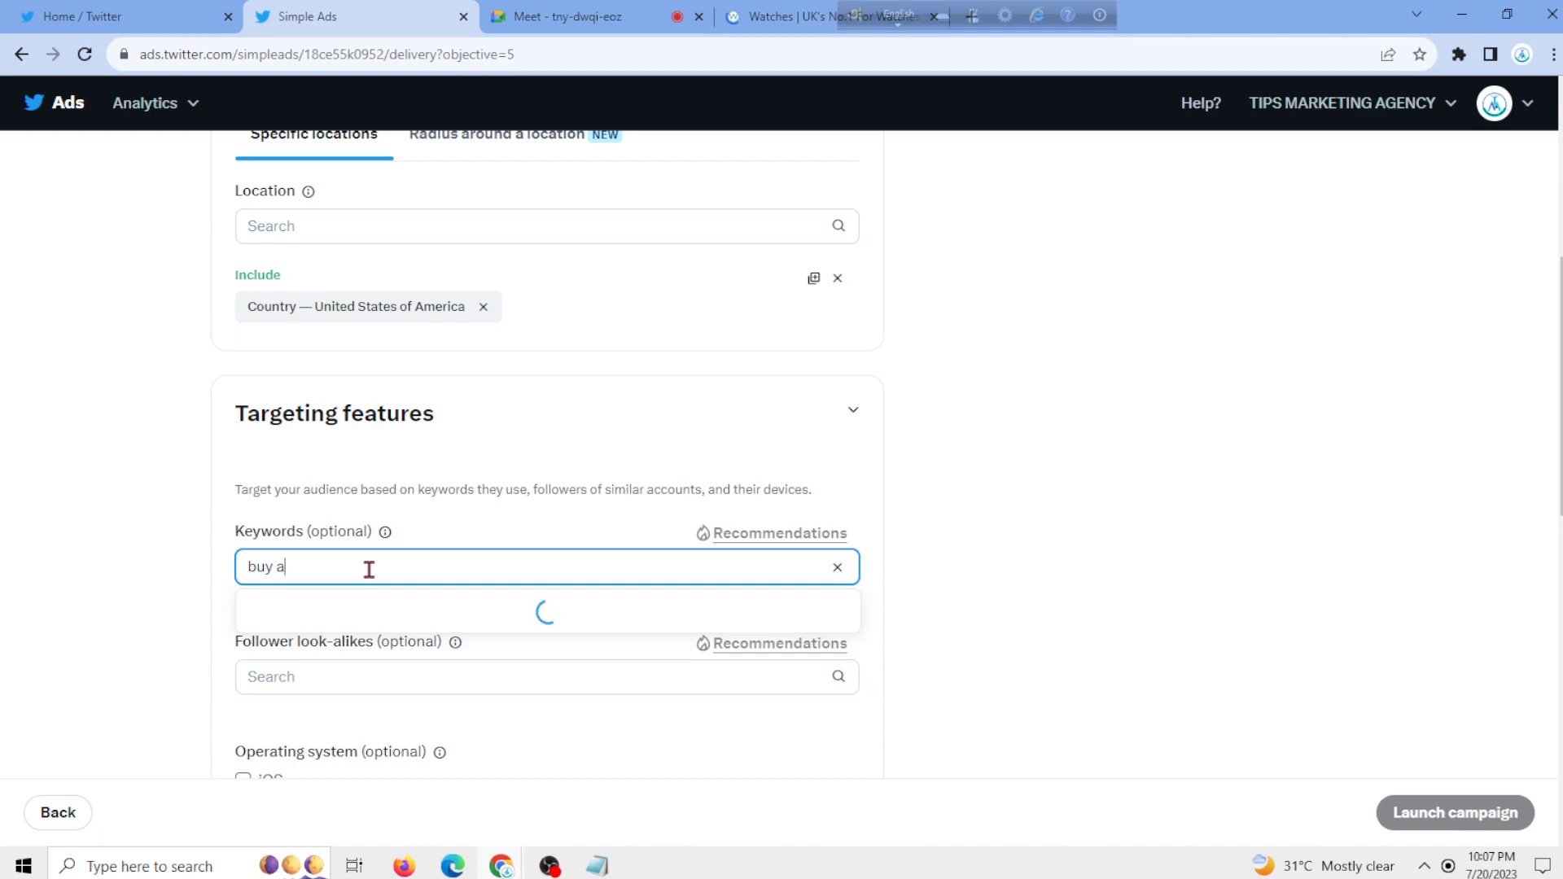
{"action": "key", "text": "BackSpace"}
{"action": "key", "text": "BackSpace"}
{"action": "key", "text": "BackSpace"}
{"action": "key", "text": "BackSpace"}
{"action": "key", "text": "BackSpace"}
{"action": "key", "text": "BackSpace"}
{"action": "type", "text": "watch"}
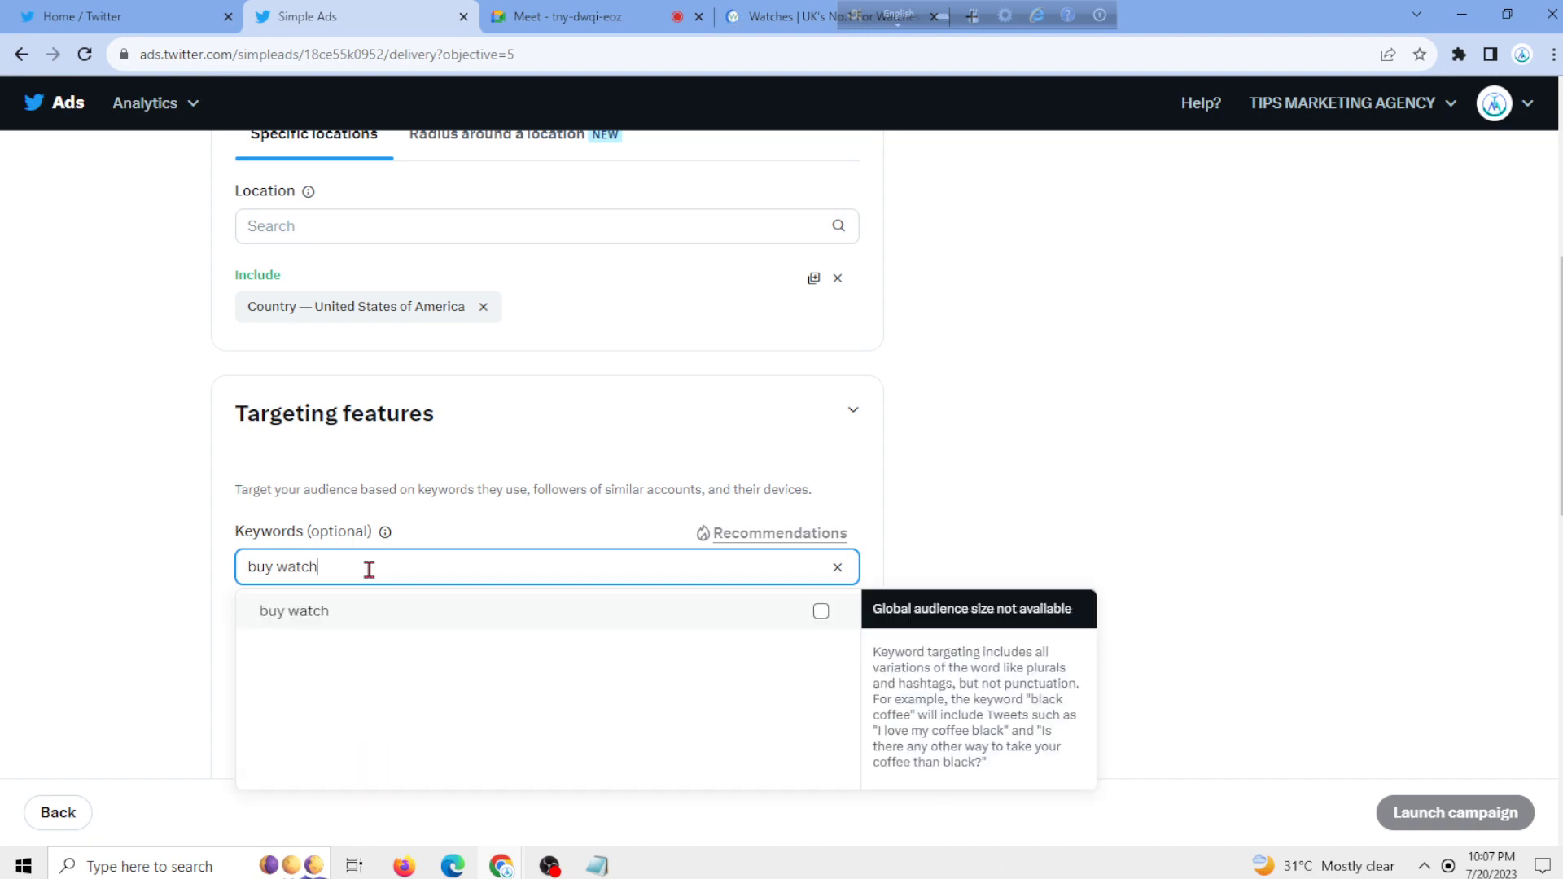
{"action": "left_click", "coordinate": [820, 612]}
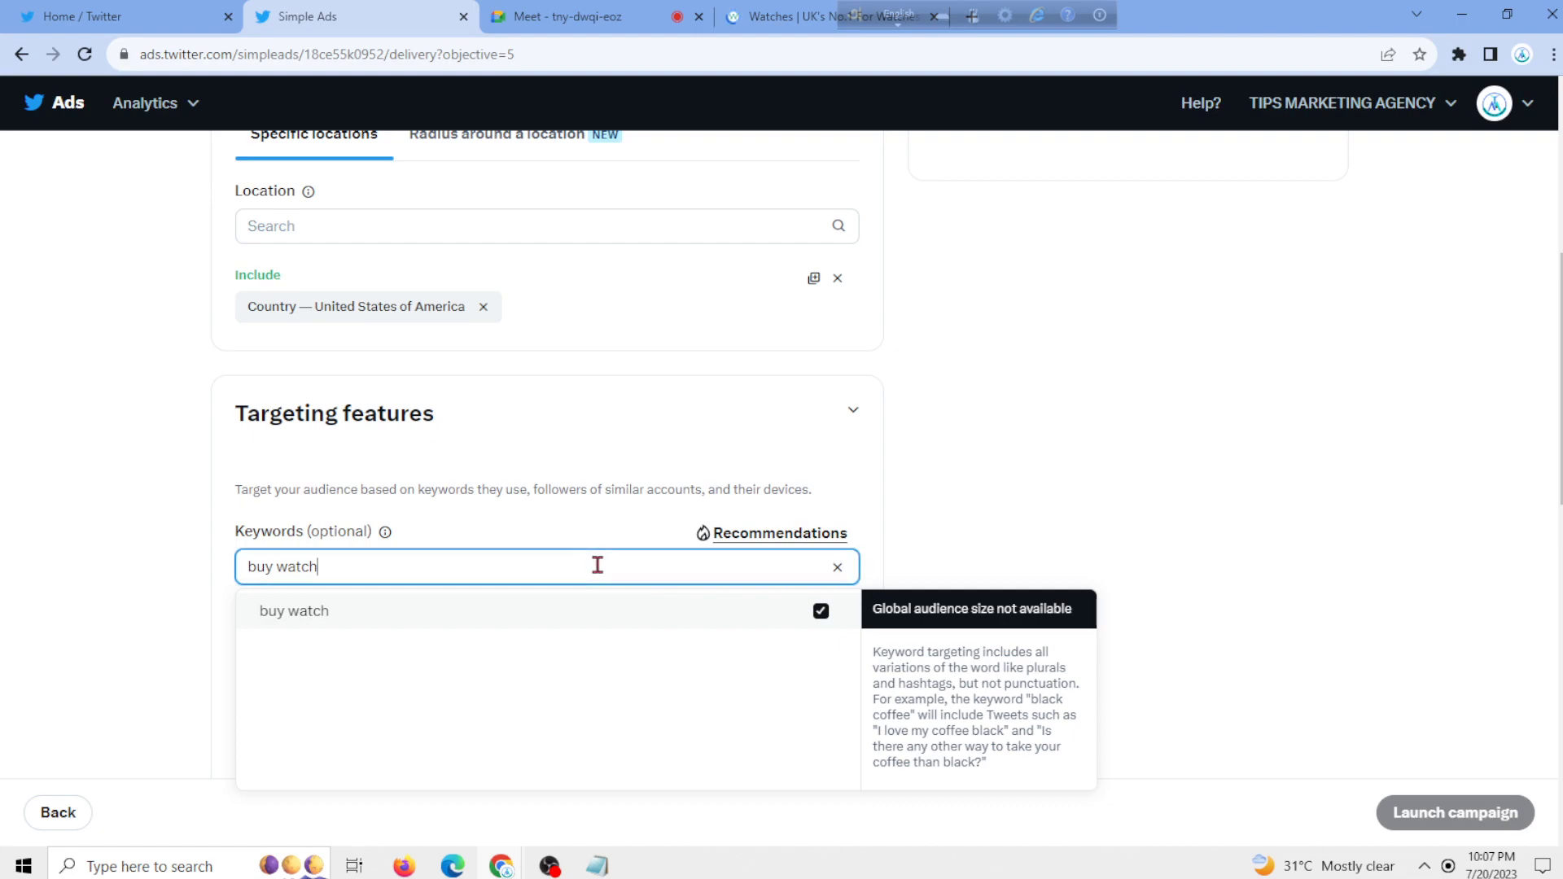
{"action": "left_click", "coordinate": [1033, 524]}
- Include the keyword "watch" in the keyword targeting
{"action": "left_click", "coordinate": [512, 557]}
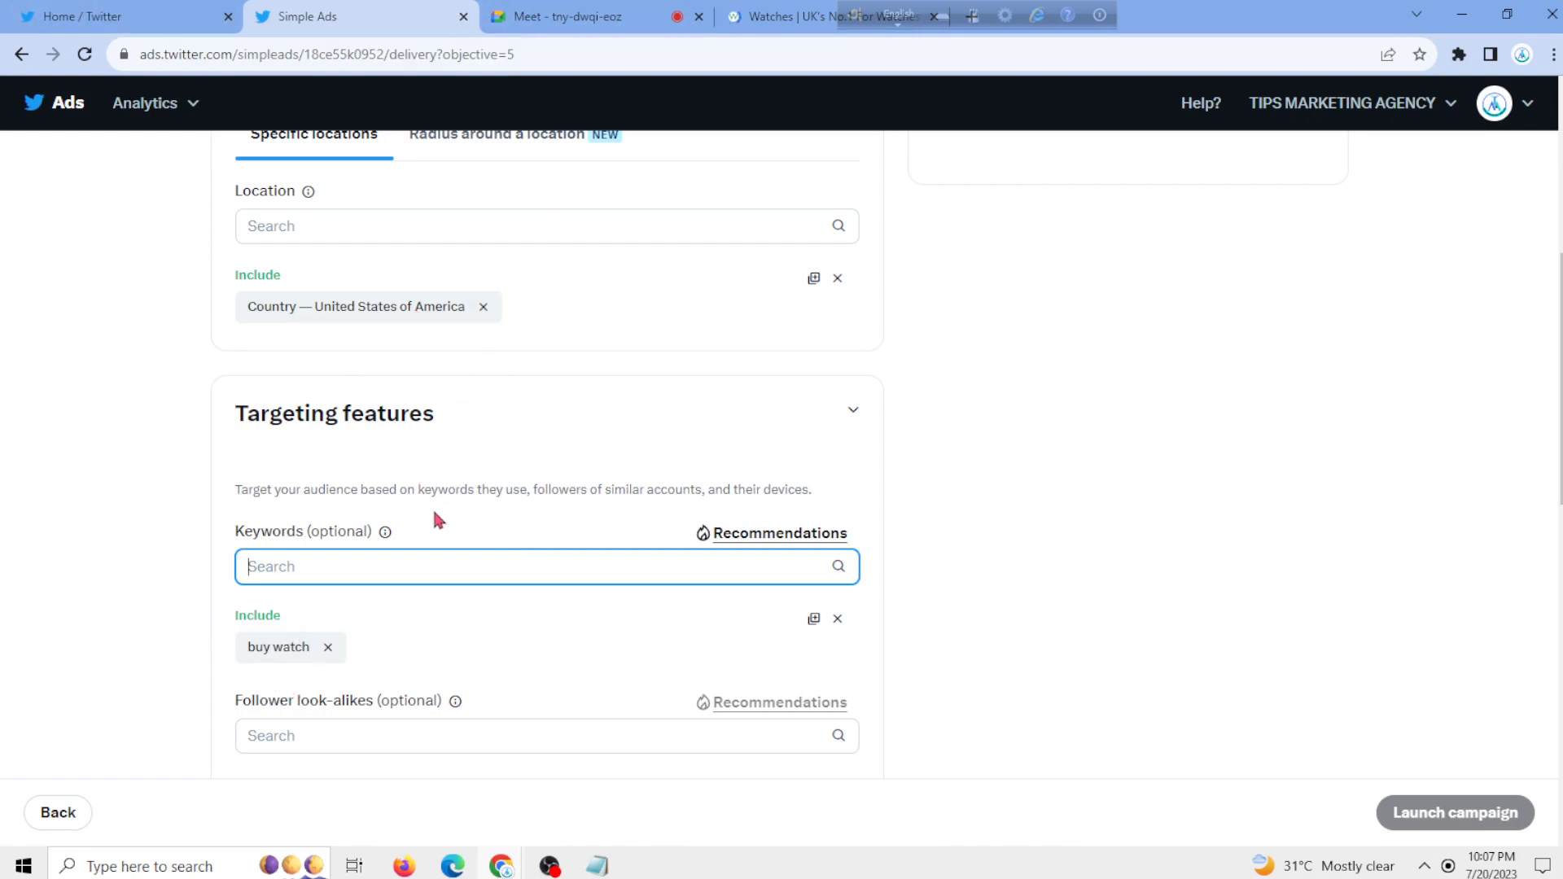
{"action": "type", "text": "wa"}
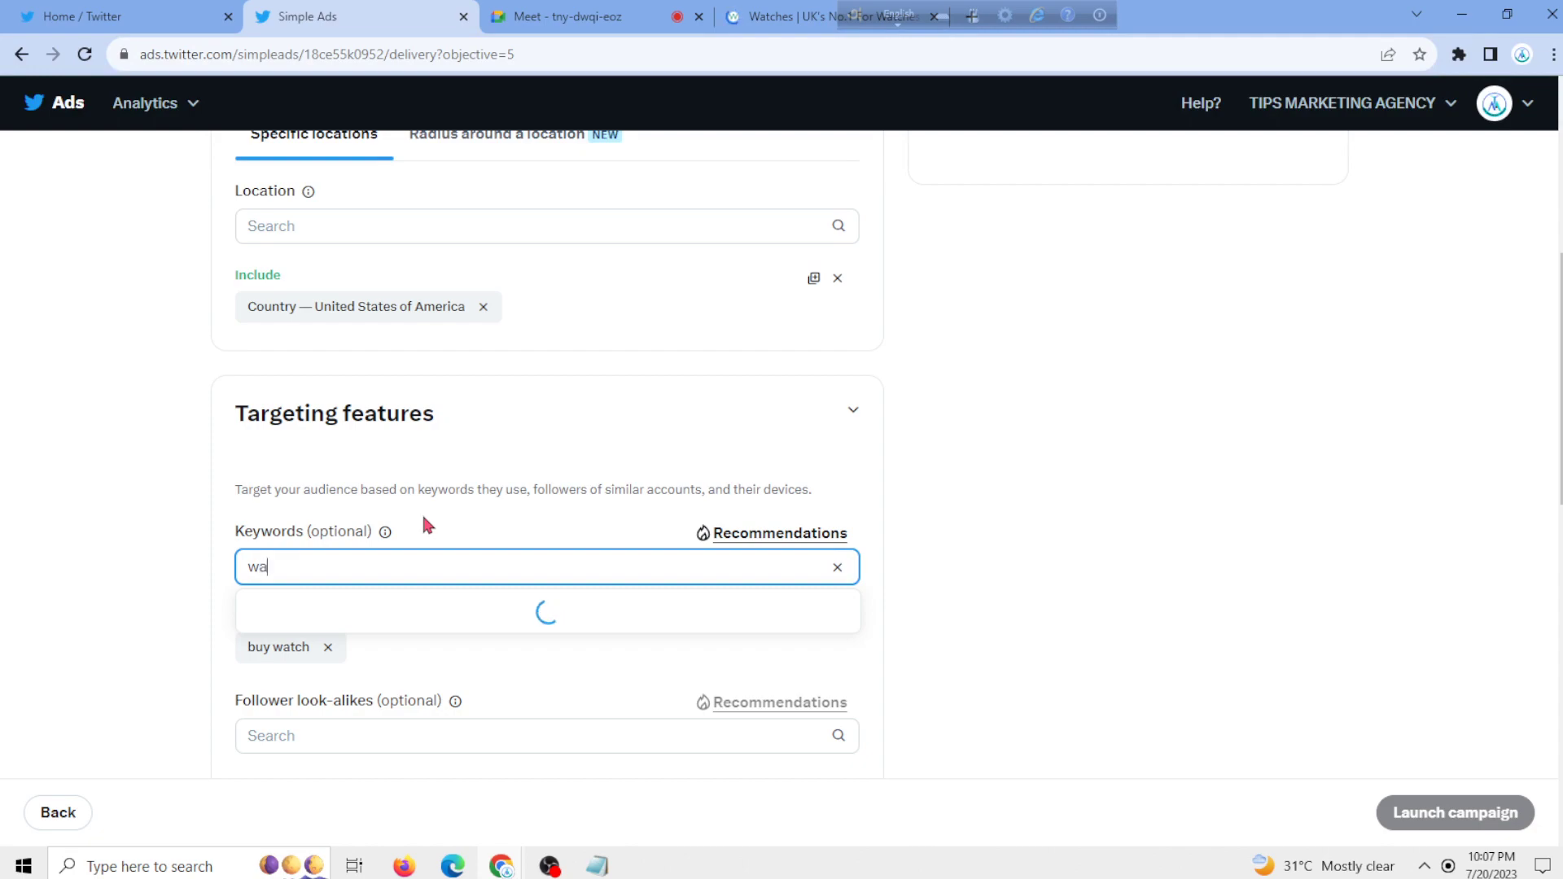
{"action": "type", "text": "tch"}
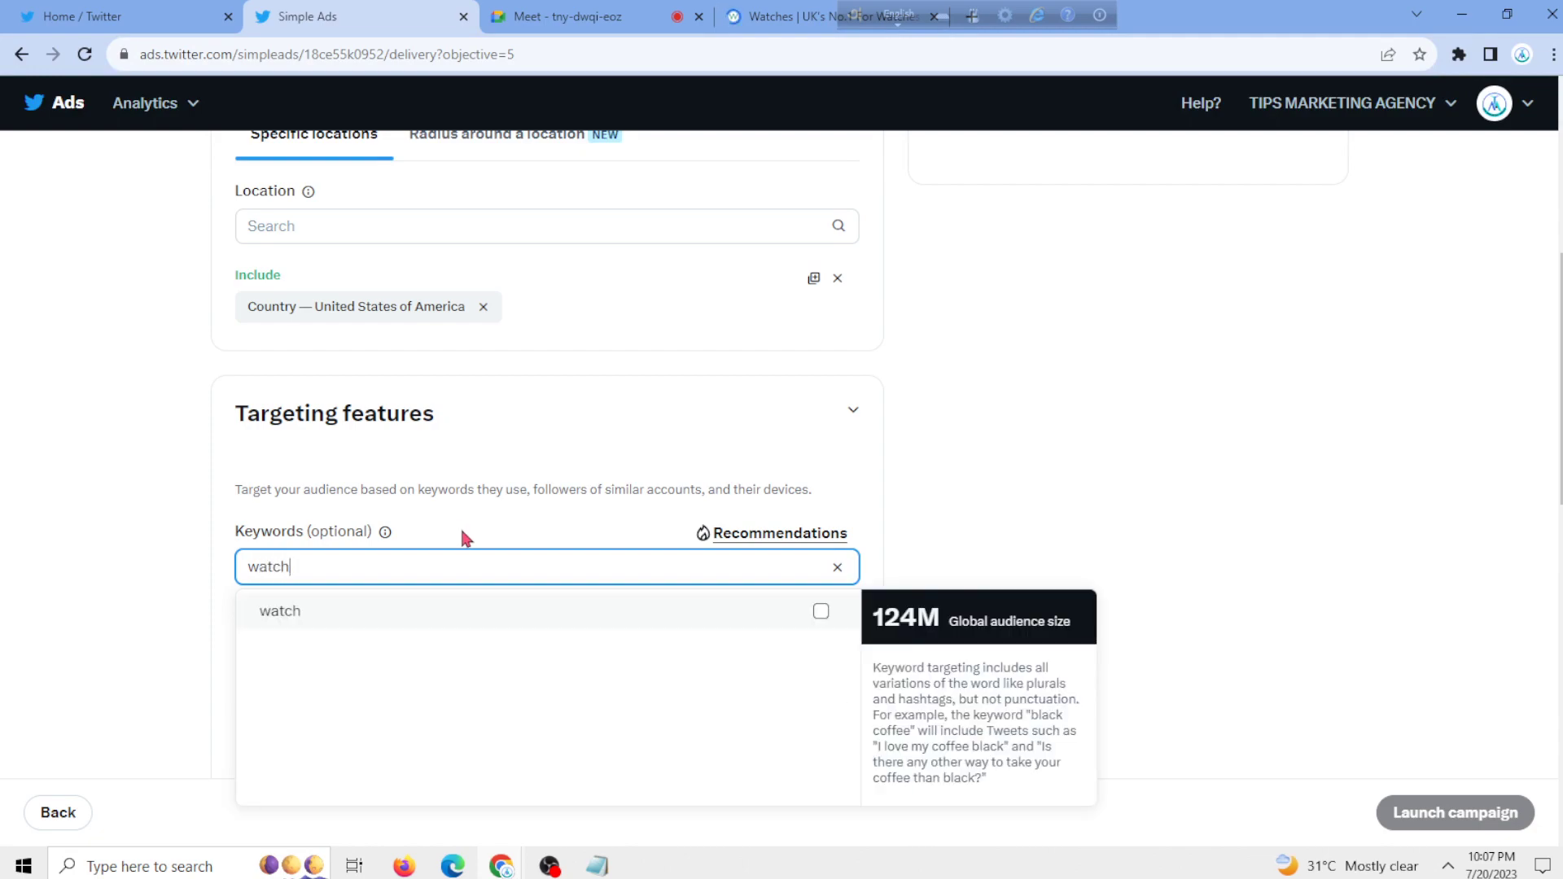
{"action": "left_click", "coordinate": [821, 611]}
- Add "new watch" to the included targeting keywords and close the suggestion list
{"action": "left_click", "coordinate": [598, 566]}
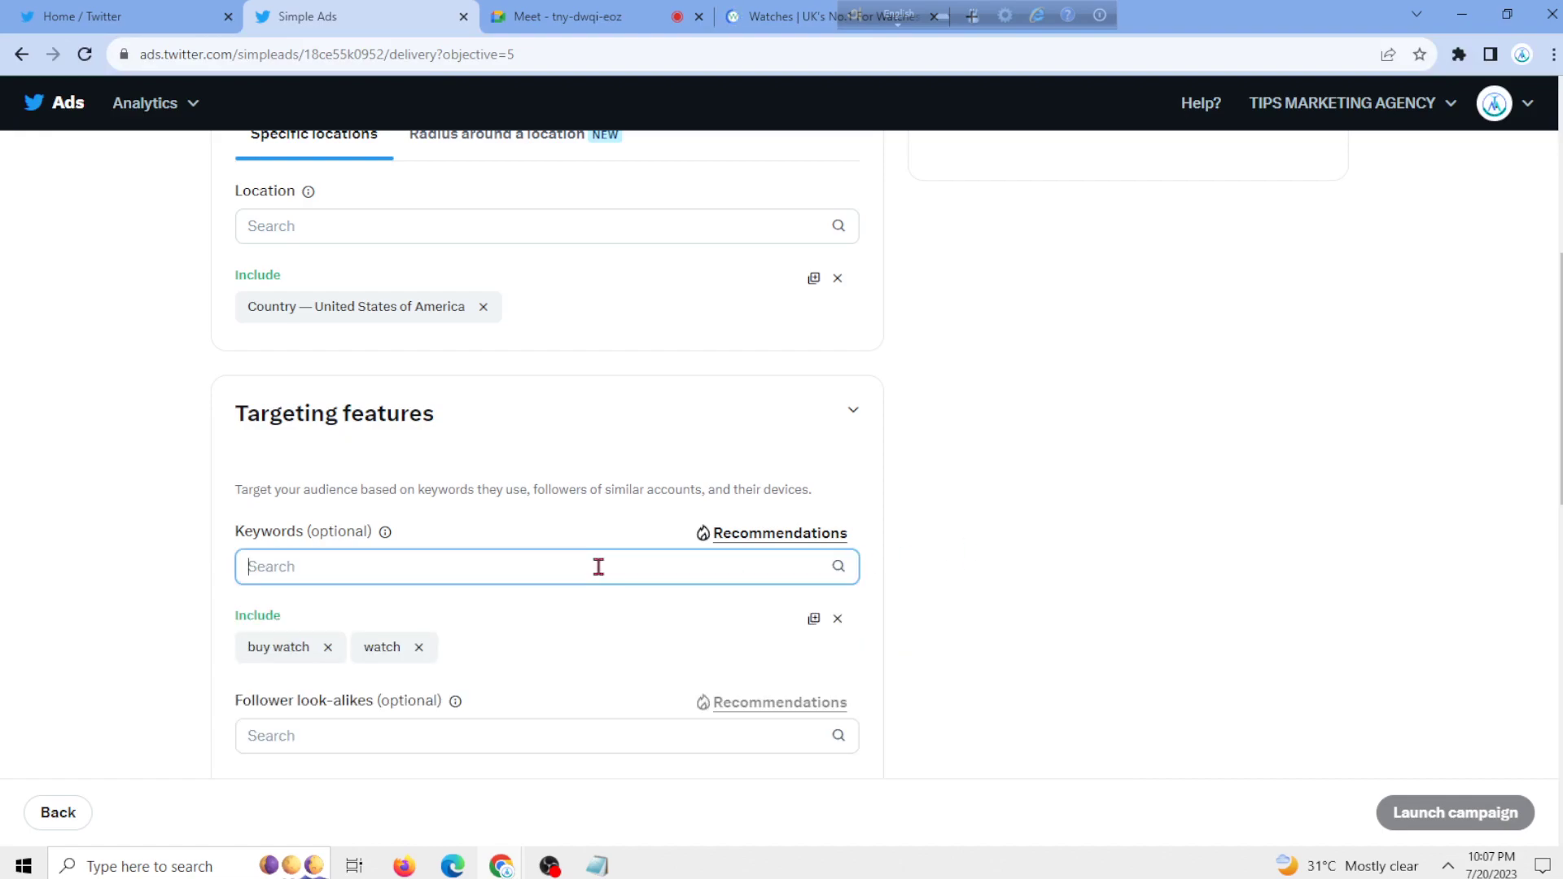
{"action": "type", "text": "new"}
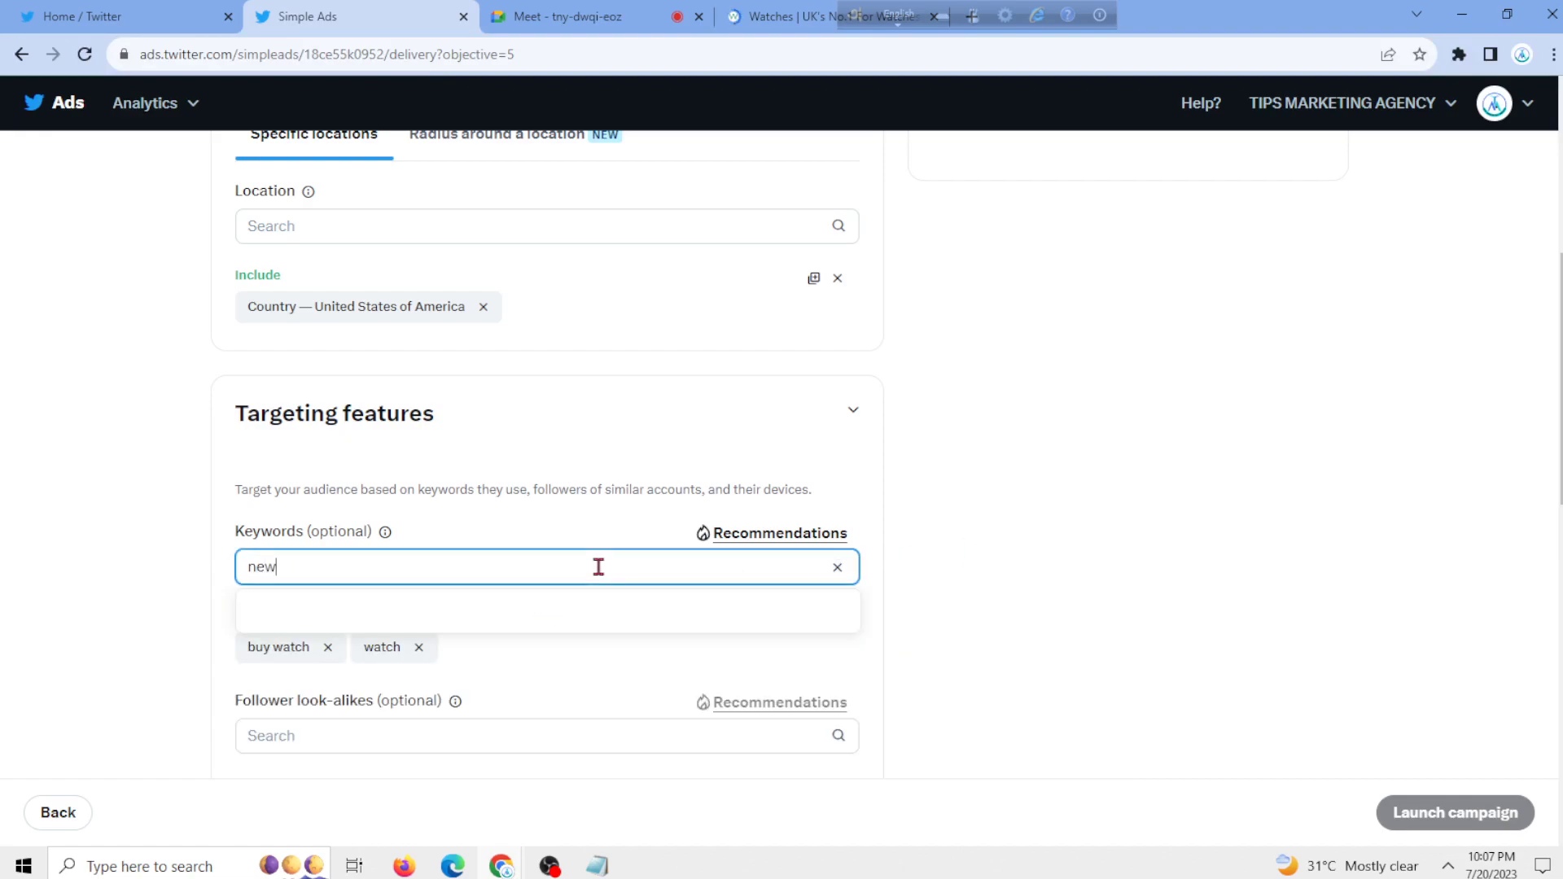
{"action": "type", "text": " watch"}
{"action": "left_click", "coordinate": [820, 610]}
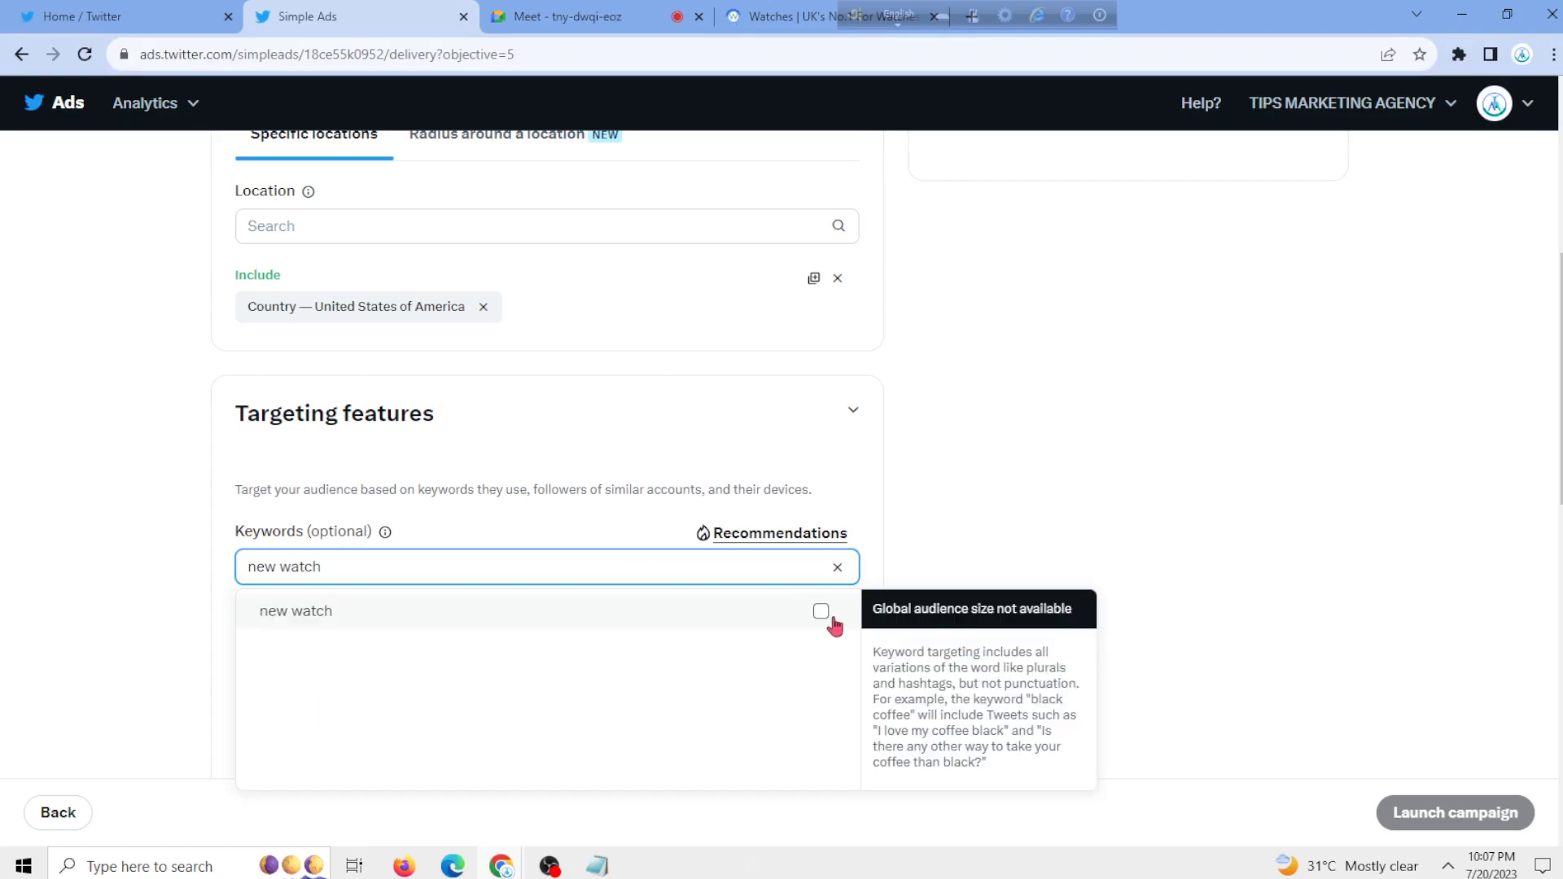
{"action": "left_click", "coordinate": [961, 556]}
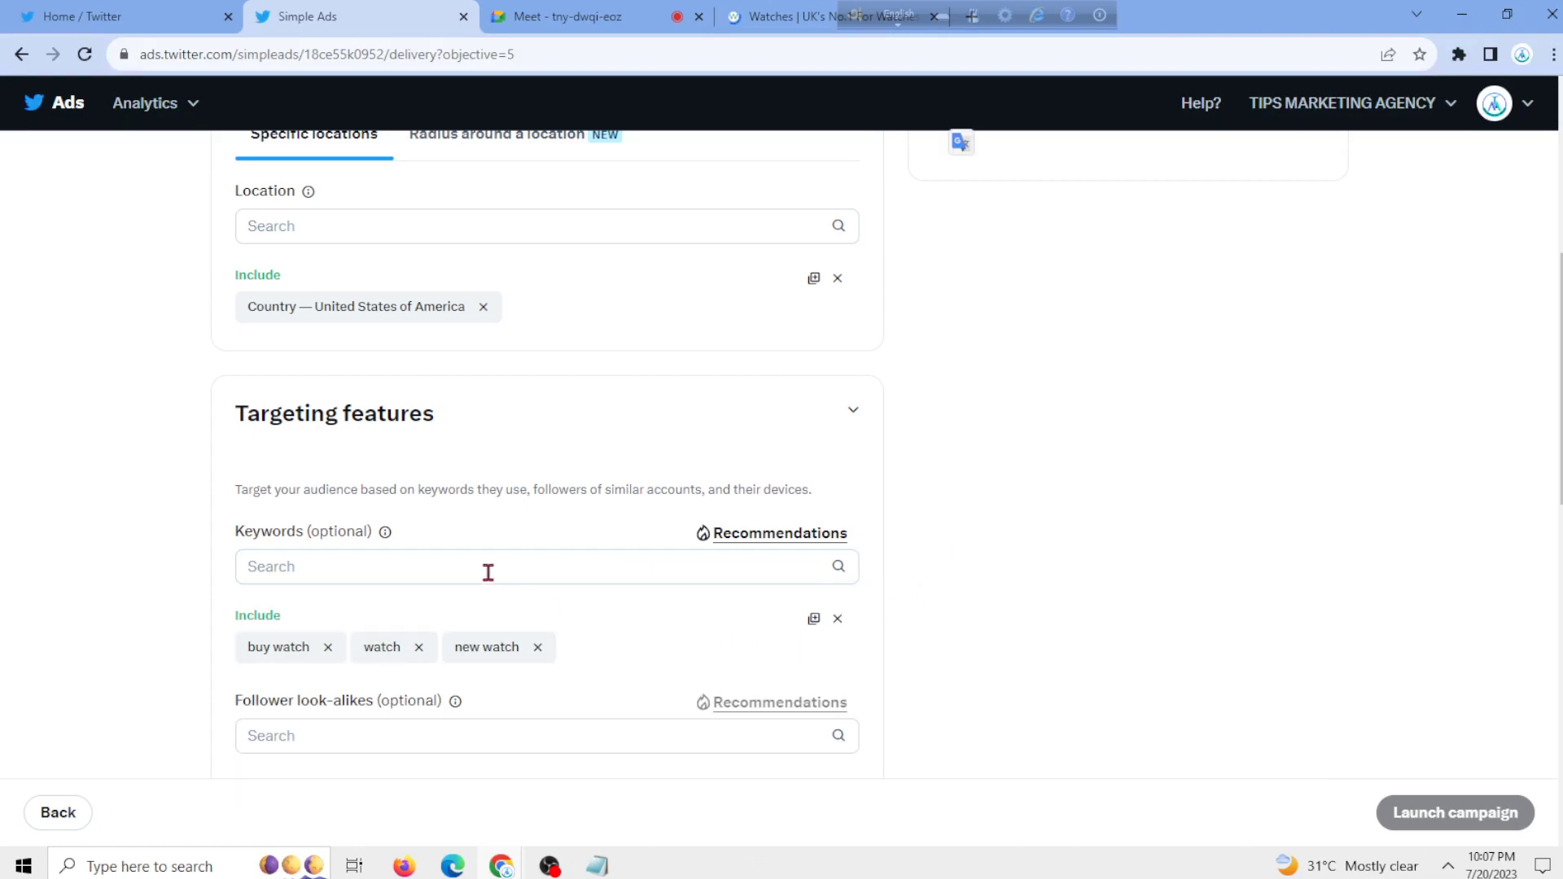
- Search the audience interests for "watch" and include Style and fashion — Watches
{"action": "scroll", "coordinate": [489, 572], "scroll_direction": "down", "scroll_amount": 1}
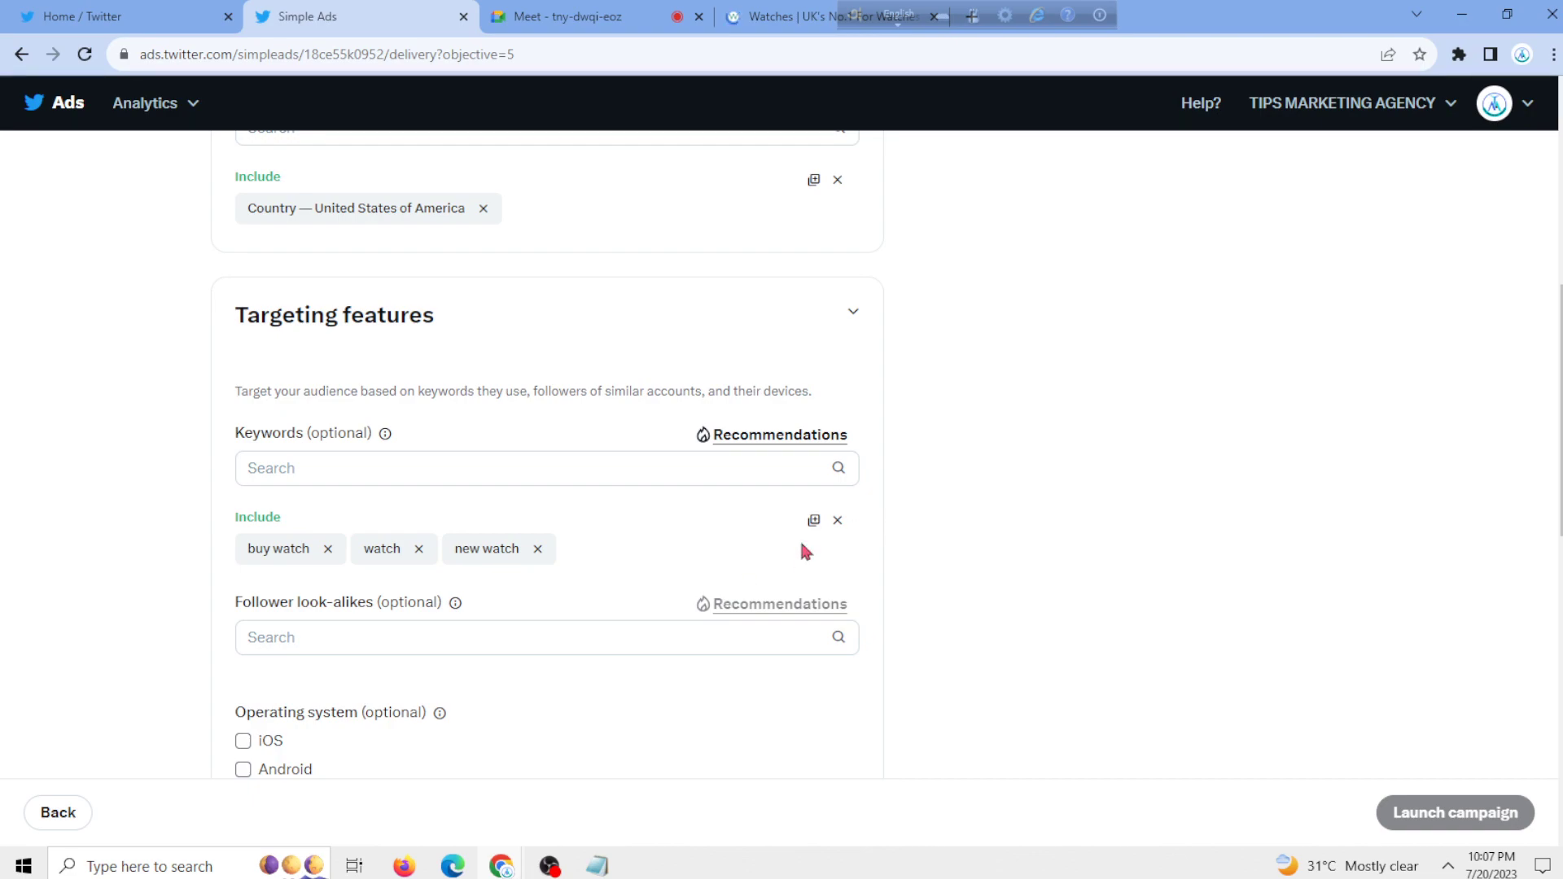
{"action": "scroll", "coordinate": [363, 638], "scroll_direction": "down", "scroll_amount": 2}
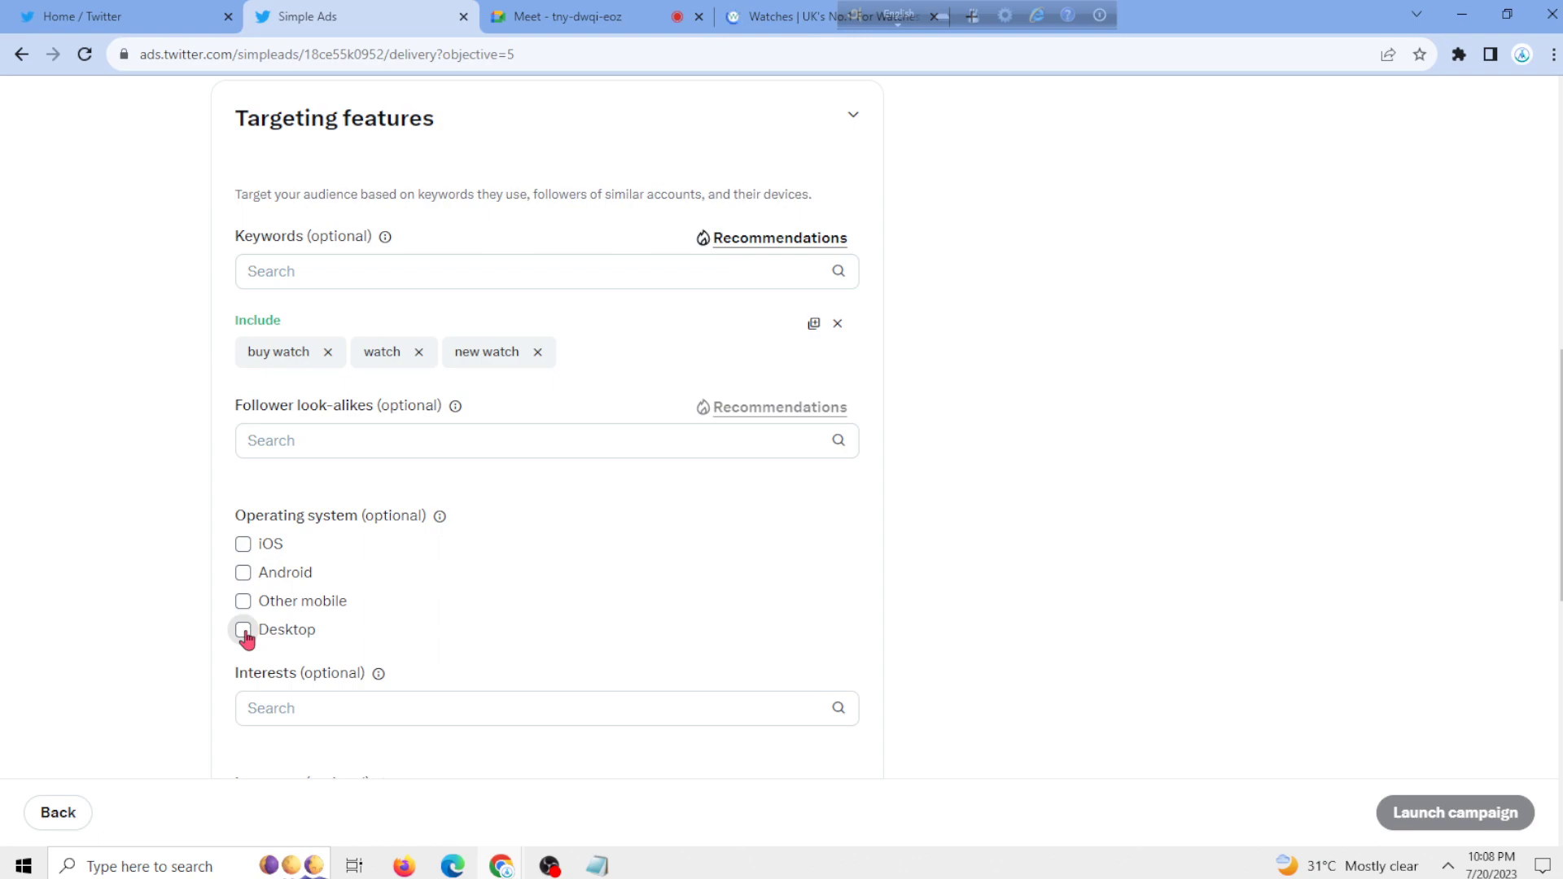
{"action": "scroll", "coordinate": [253, 618], "scroll_direction": "down", "scroll_amount": 3}
{"action": "left_click", "coordinate": [316, 511]}
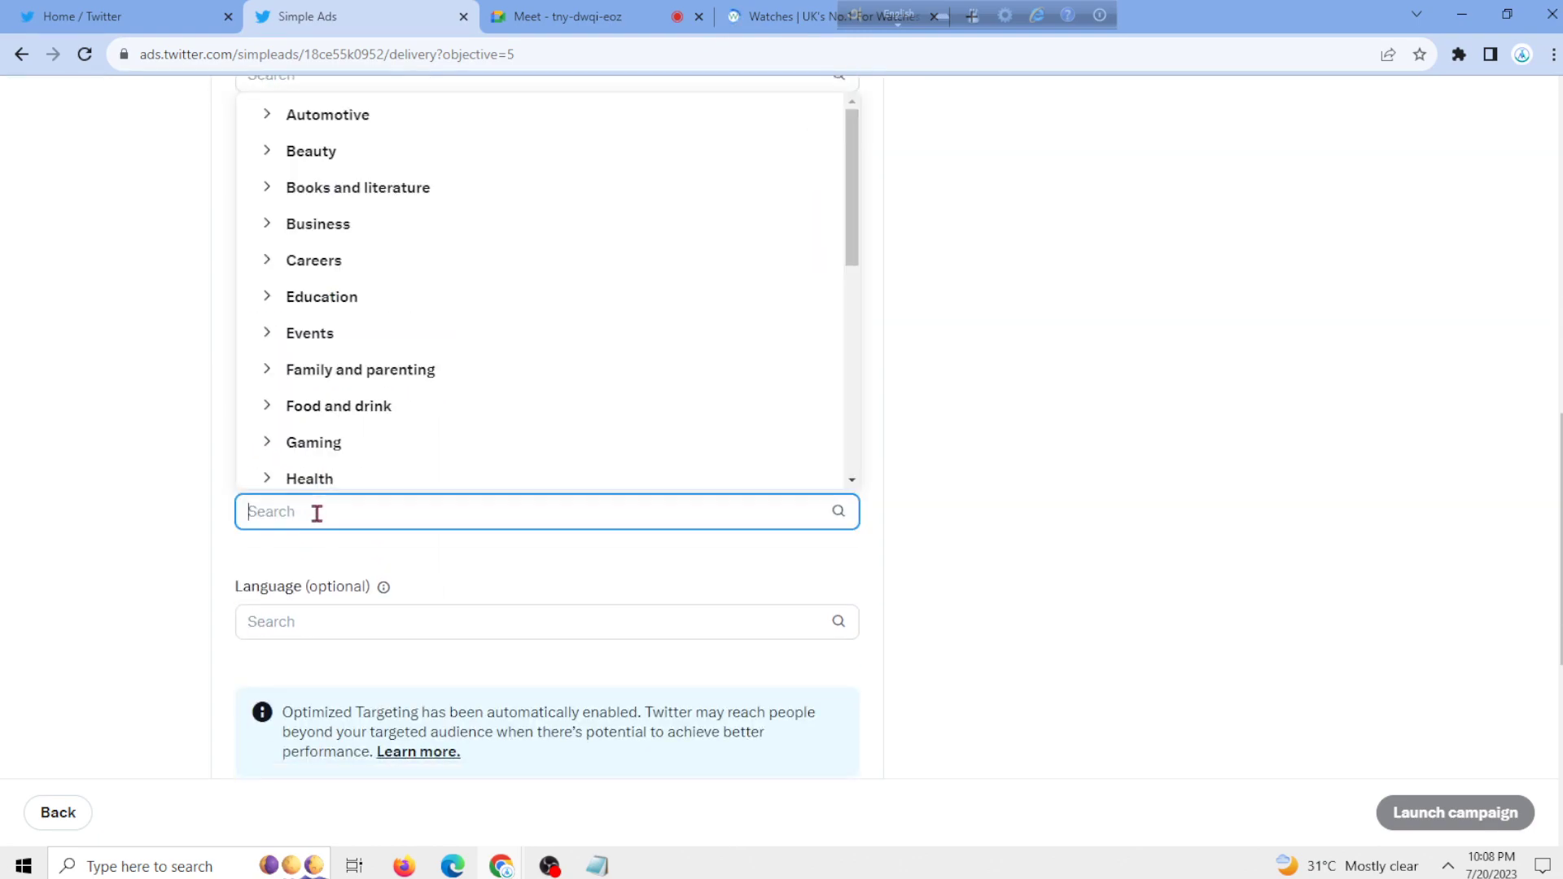
{"action": "type", "text": "wa"}
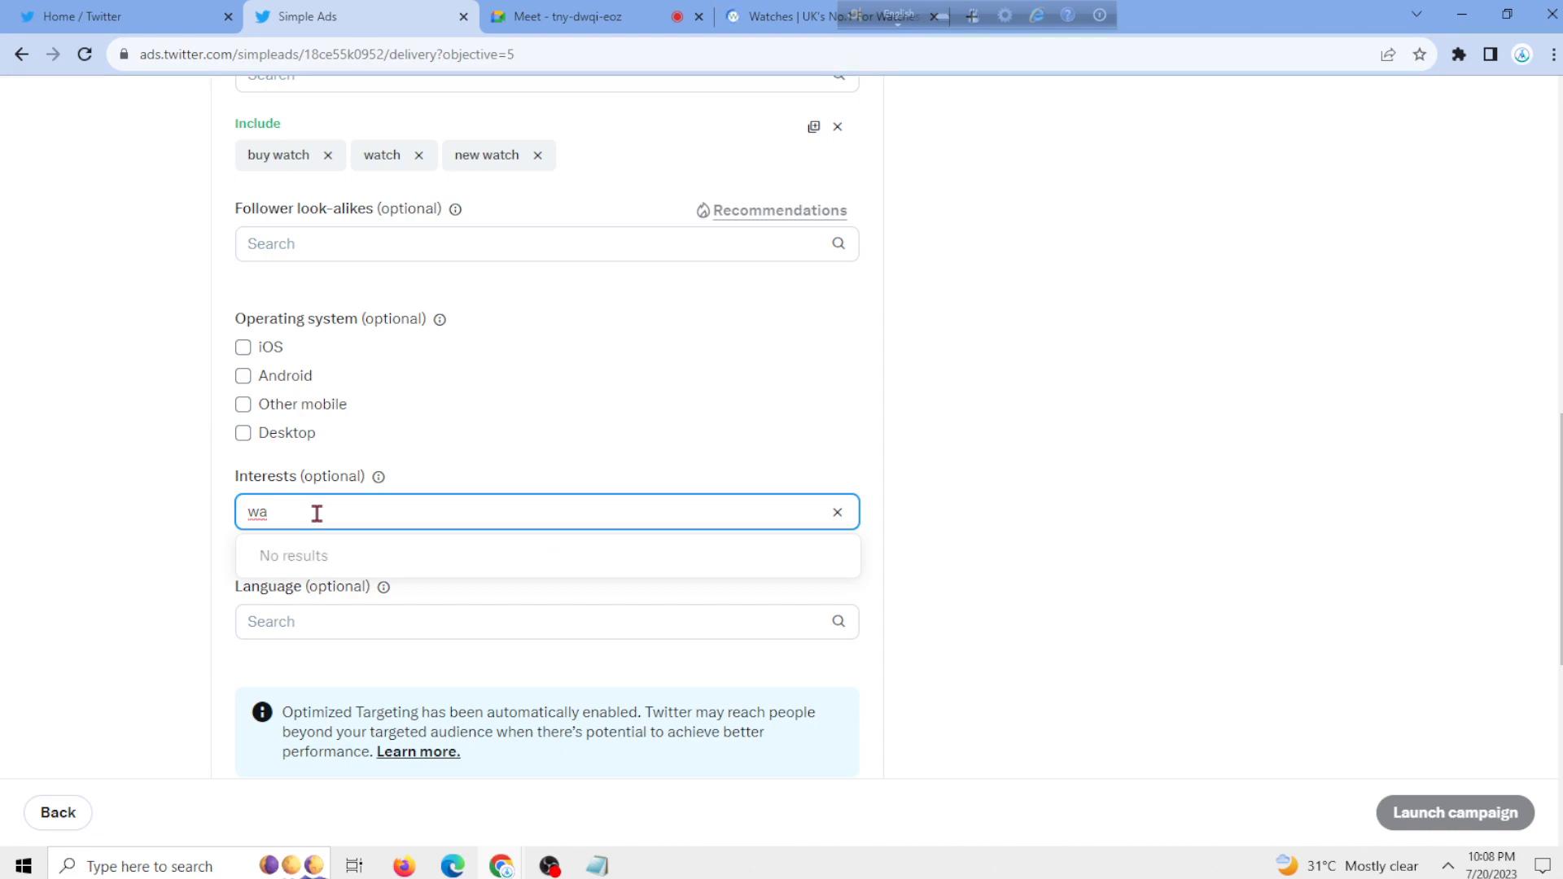
{"action": "type", "text": "tch"}
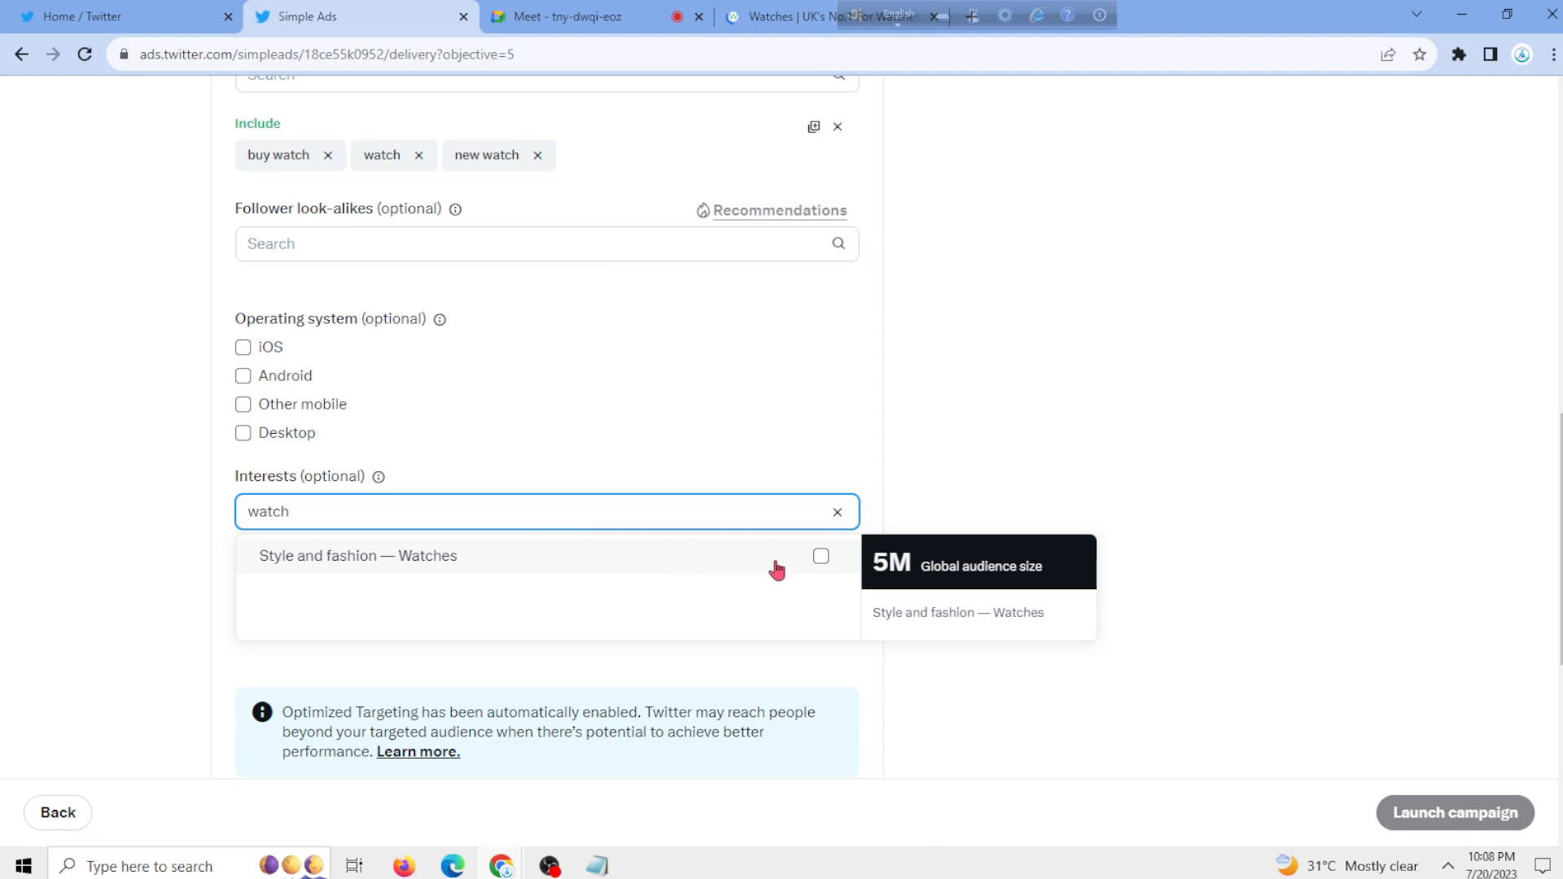
{"action": "left_click", "coordinate": [809, 580]}
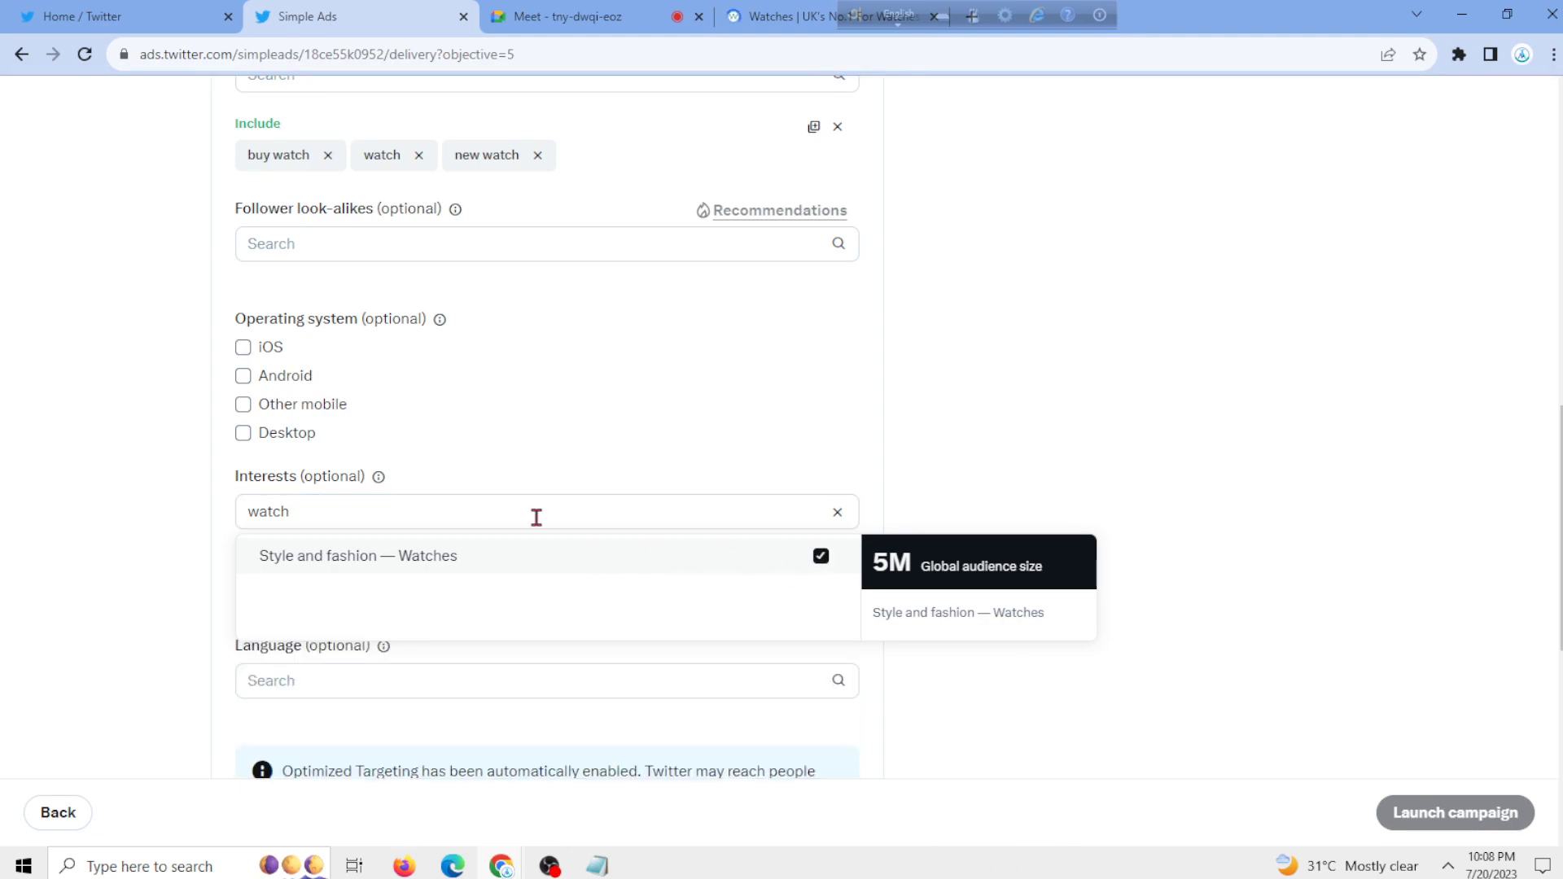
{"action": "left_click", "coordinate": [923, 451]}
- Browse the audience interest categories, examining the options under Beauty and under Hobbies and interests
{"action": "left_click", "coordinate": [338, 508]}
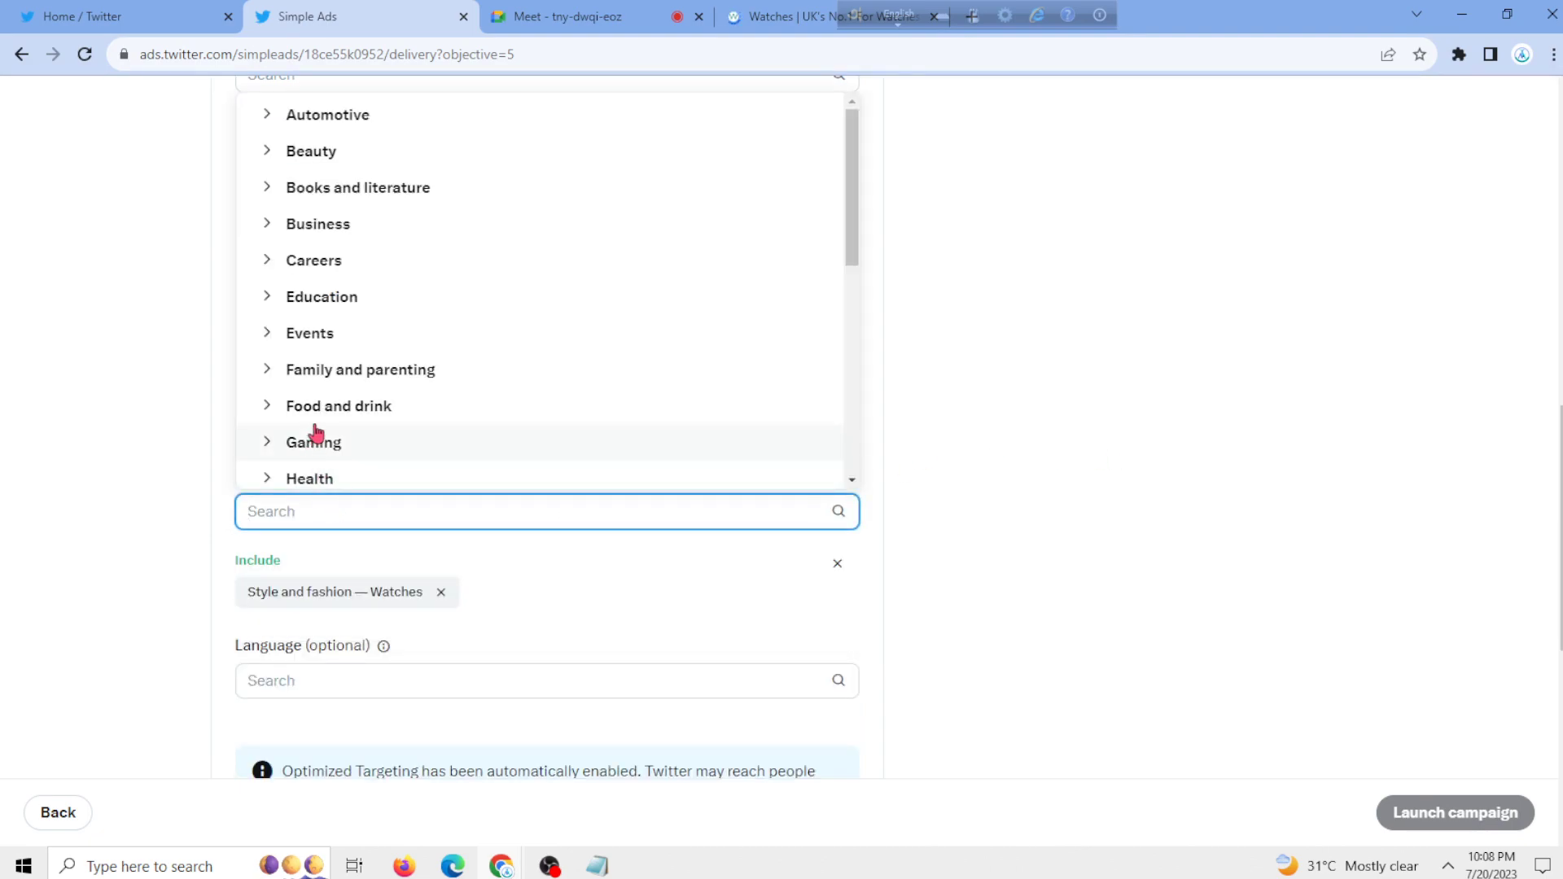
{"action": "left_click", "coordinate": [338, 162]}
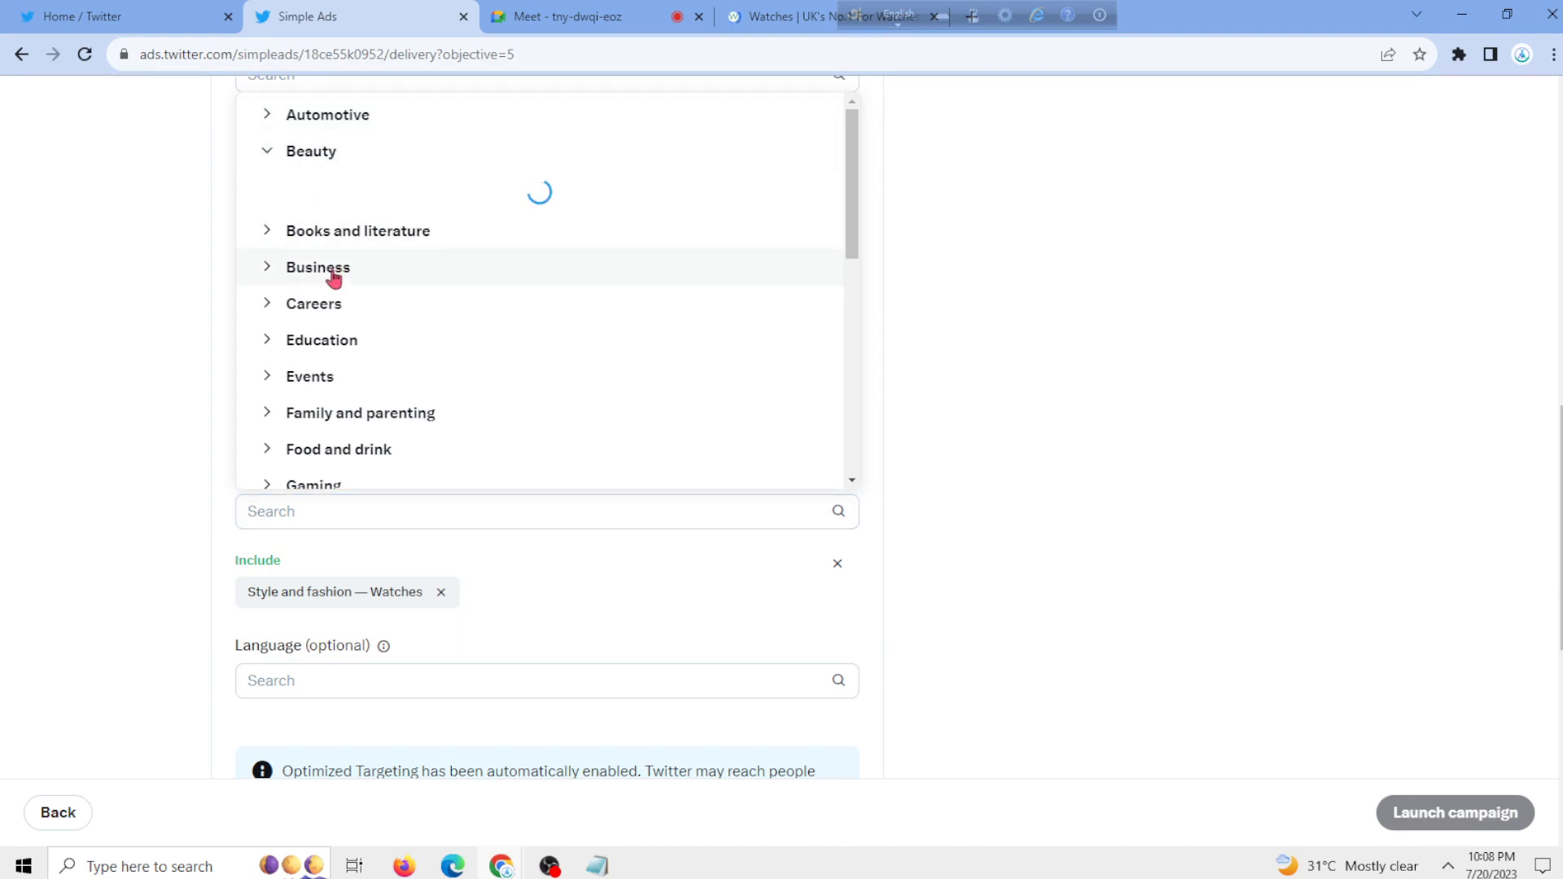
{"action": "scroll", "coordinate": [324, 293], "scroll_direction": "down", "scroll_amount": 1}
{"action": "scroll", "coordinate": [348, 296], "scroll_direction": "up", "scroll_amount": 1}
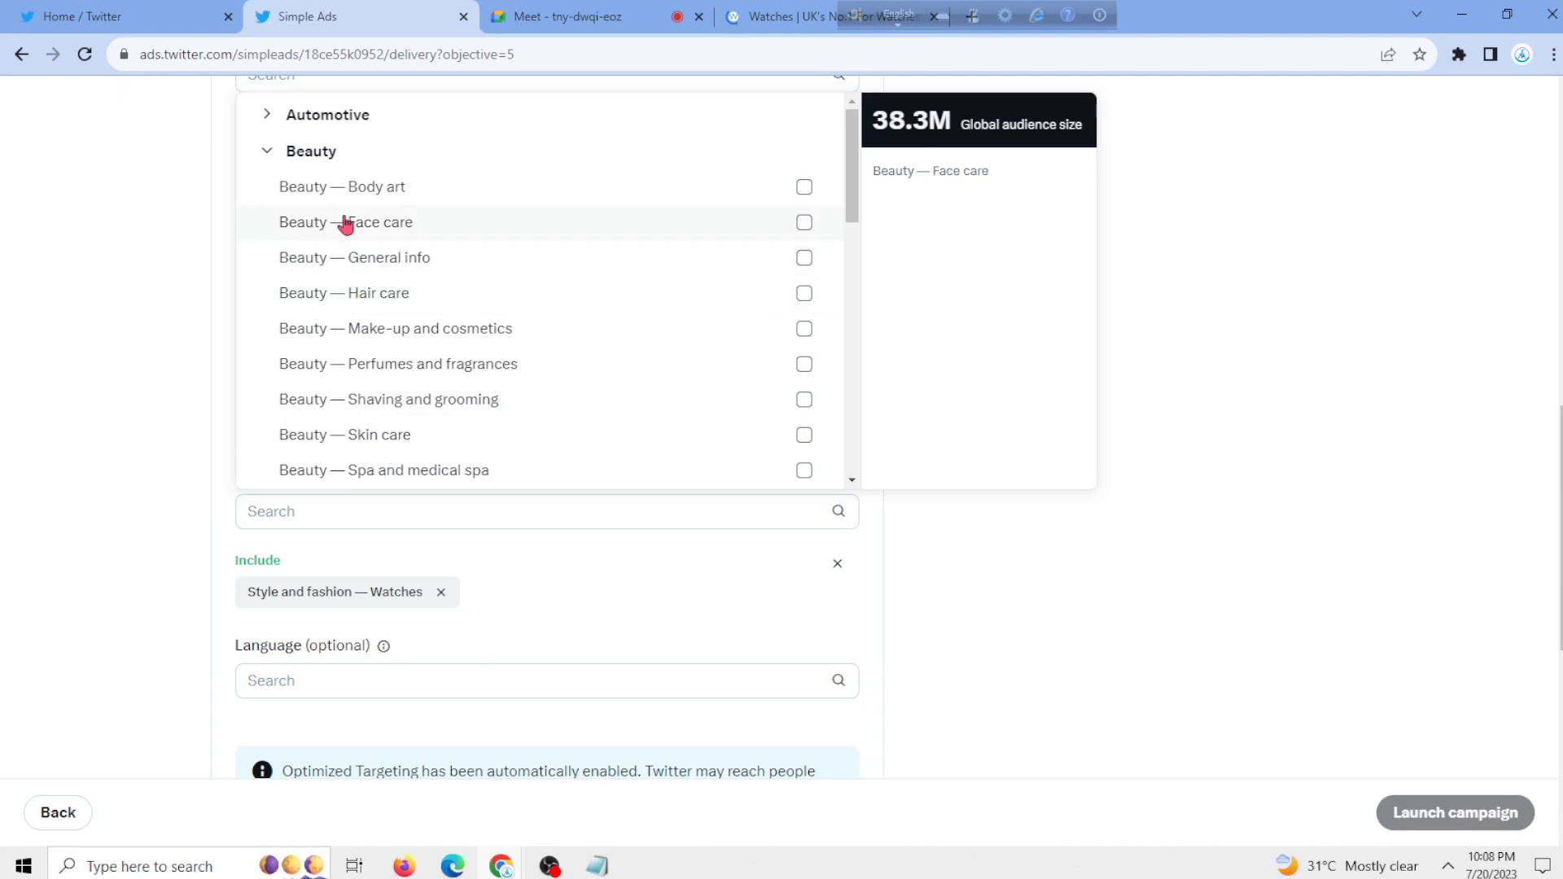
{"action": "scroll", "coordinate": [342, 221], "scroll_direction": "down", "scroll_amount": 3}
{"action": "scroll", "coordinate": [346, 244], "scroll_direction": "down", "scroll_amount": 2}
{"action": "scroll", "coordinate": [331, 358], "scroll_direction": "down", "scroll_amount": 2}
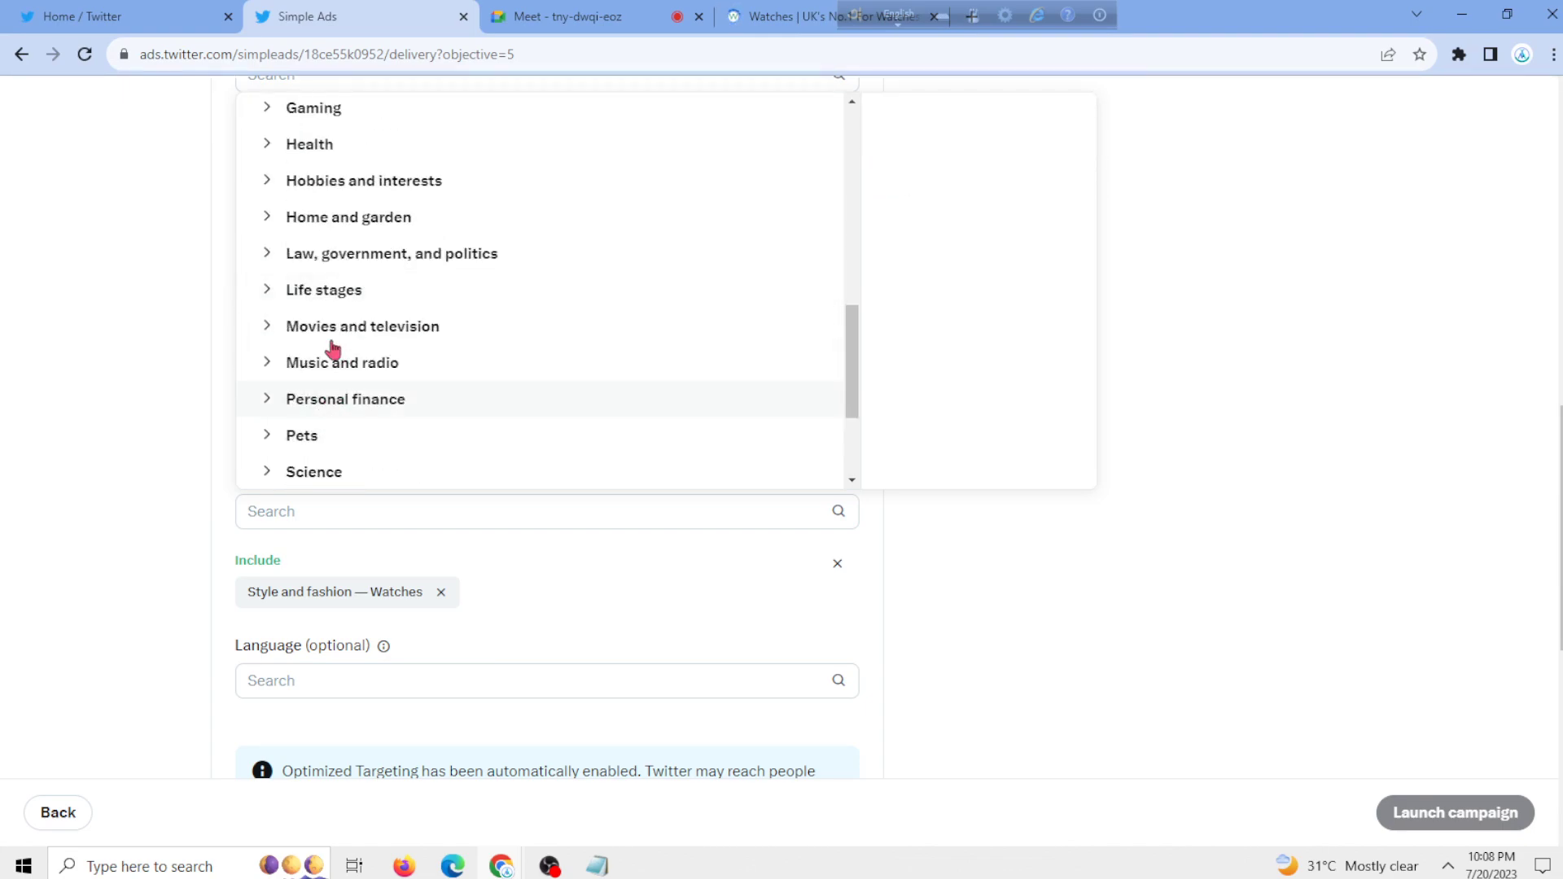
{"action": "left_click", "coordinate": [342, 189]}
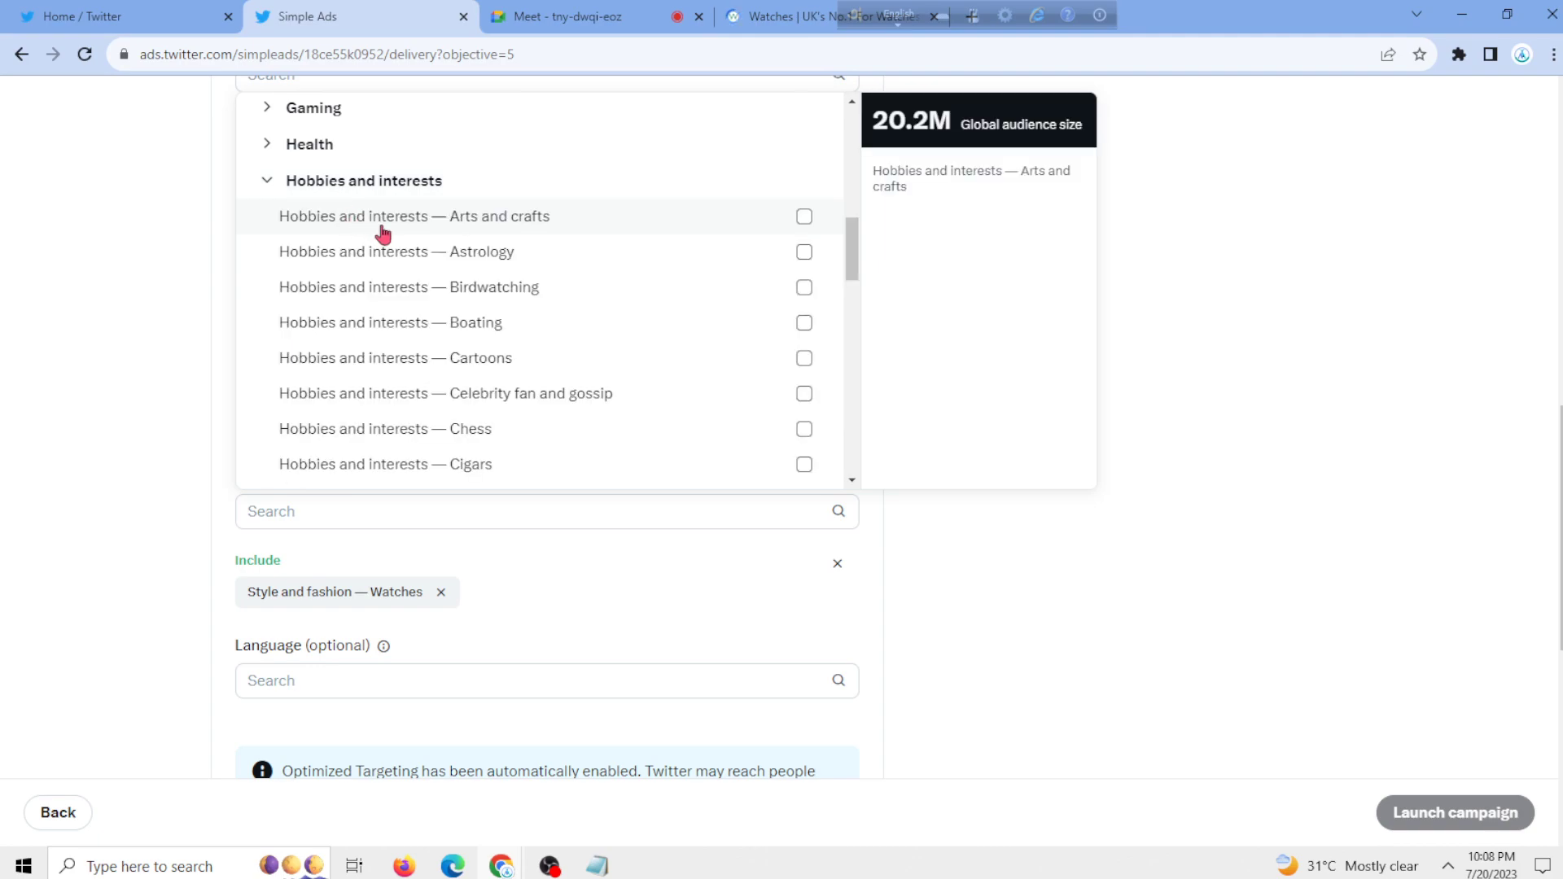
{"action": "scroll", "coordinate": [382, 236], "scroll_direction": "down", "scroll_amount": 1}
{"action": "scroll", "coordinate": [407, 358], "scroll_direction": "down", "scroll_amount": 7}
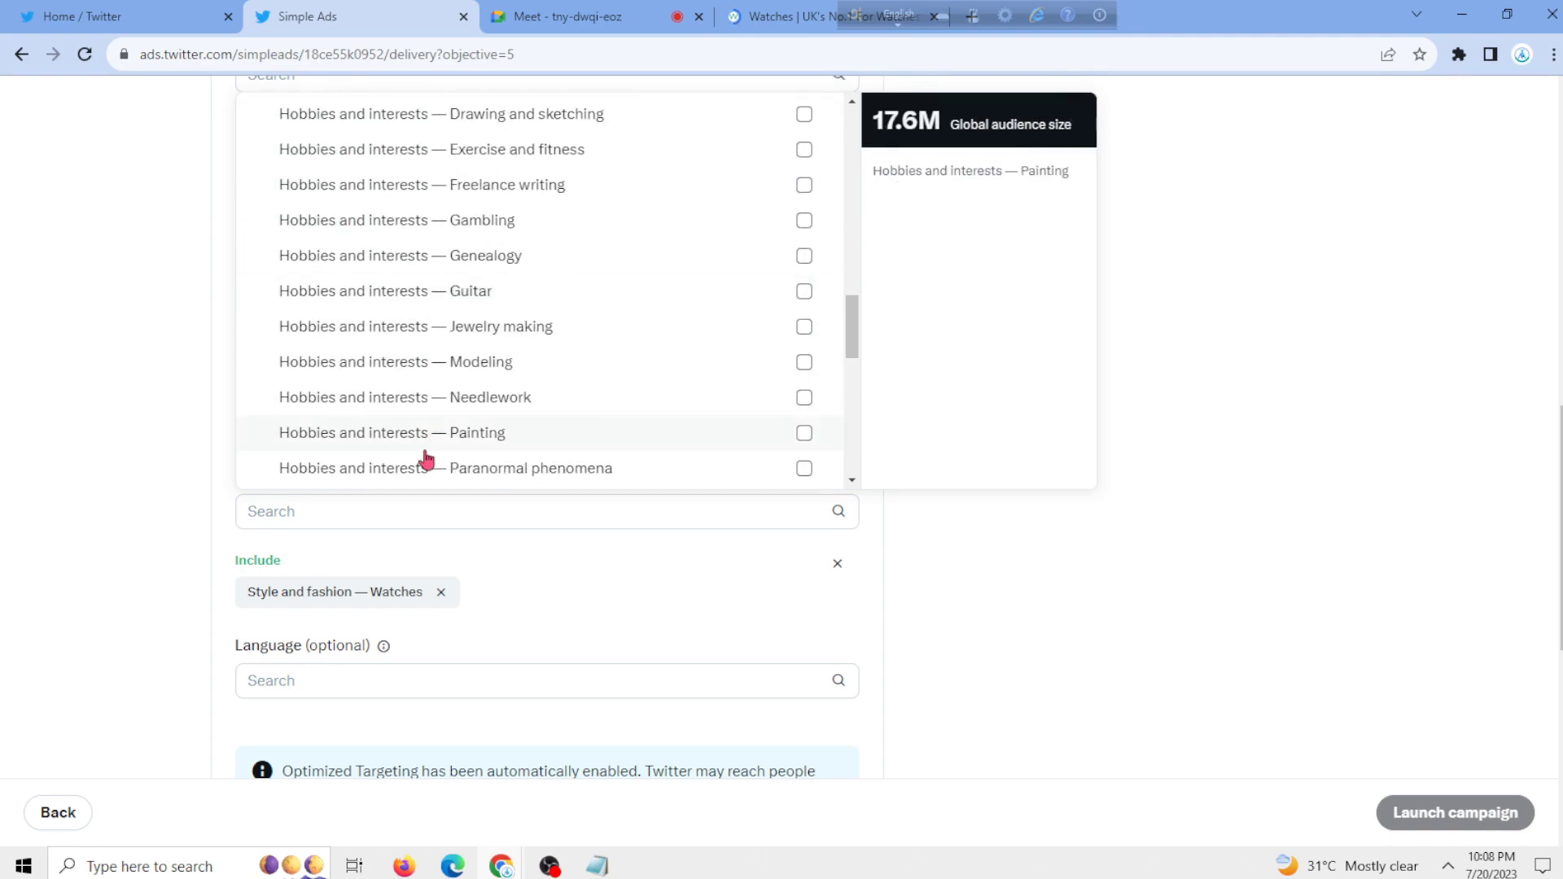
{"action": "scroll", "coordinate": [419, 454], "scroll_direction": "down", "scroll_amount": 4}
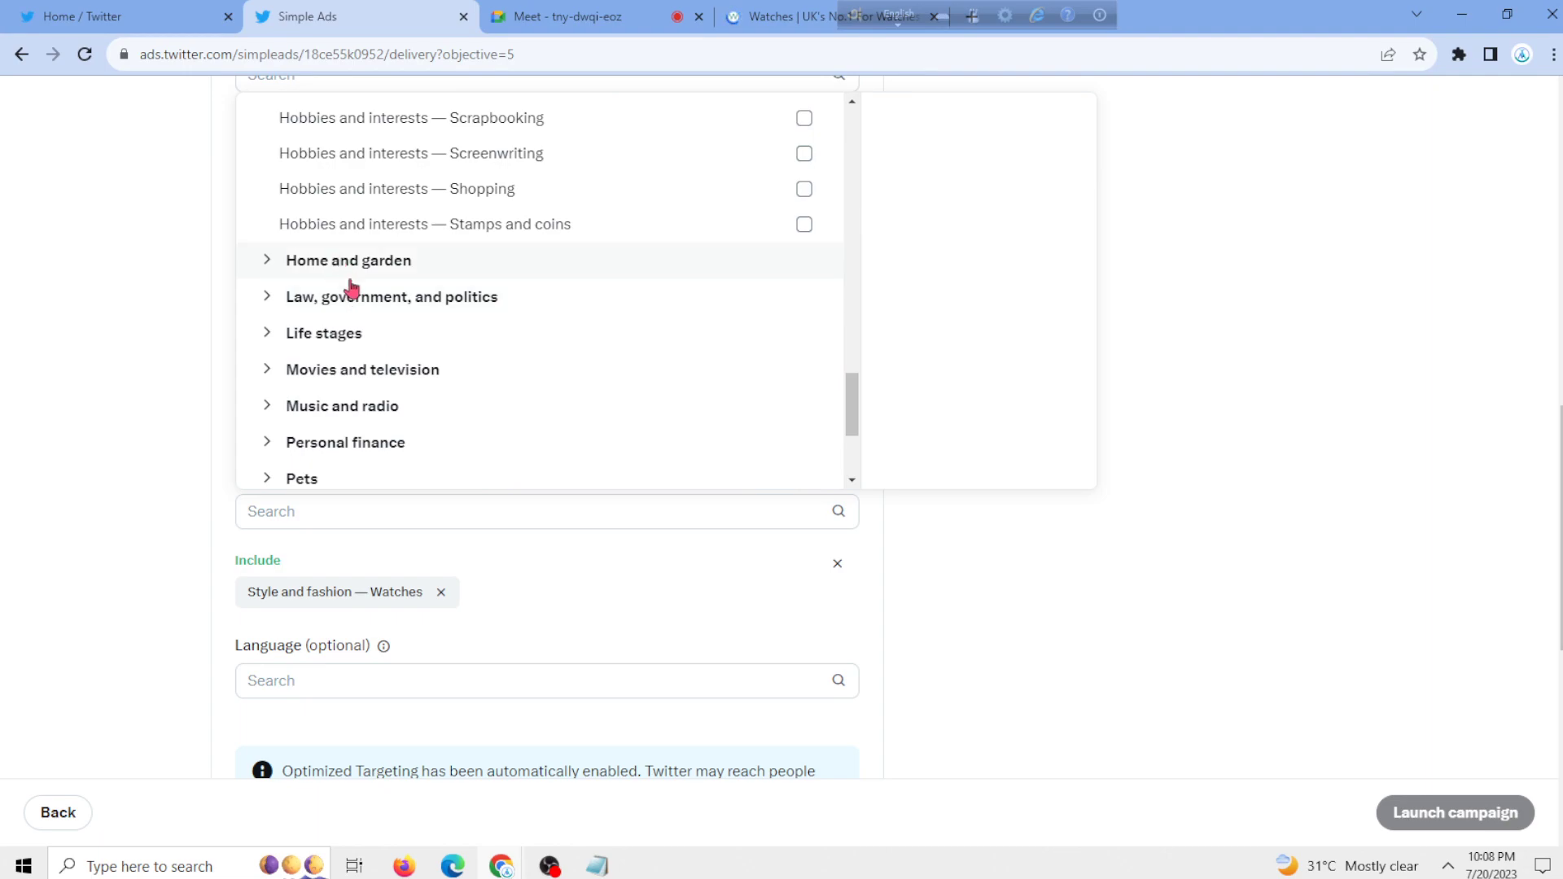
{"action": "scroll", "coordinate": [367, 363], "scroll_direction": "down", "scroll_amount": 3}
{"action": "scroll", "coordinate": [367, 363], "scroll_direction": "down", "scroll_amount": 1}
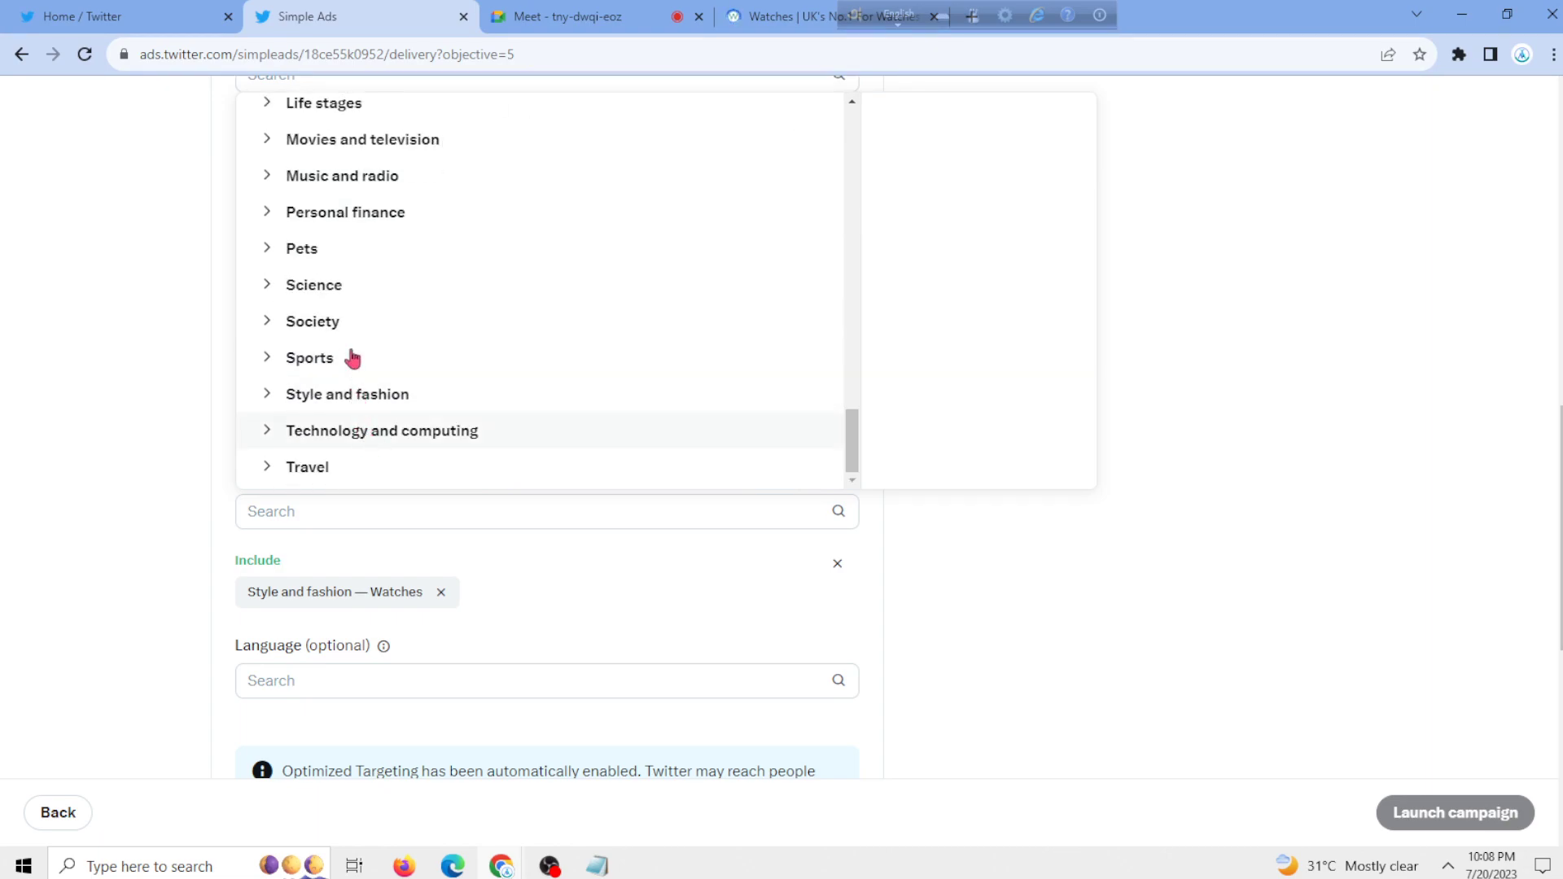
{"action": "scroll", "coordinate": [332, 301], "scroll_direction": "up", "scroll_amount": 2}
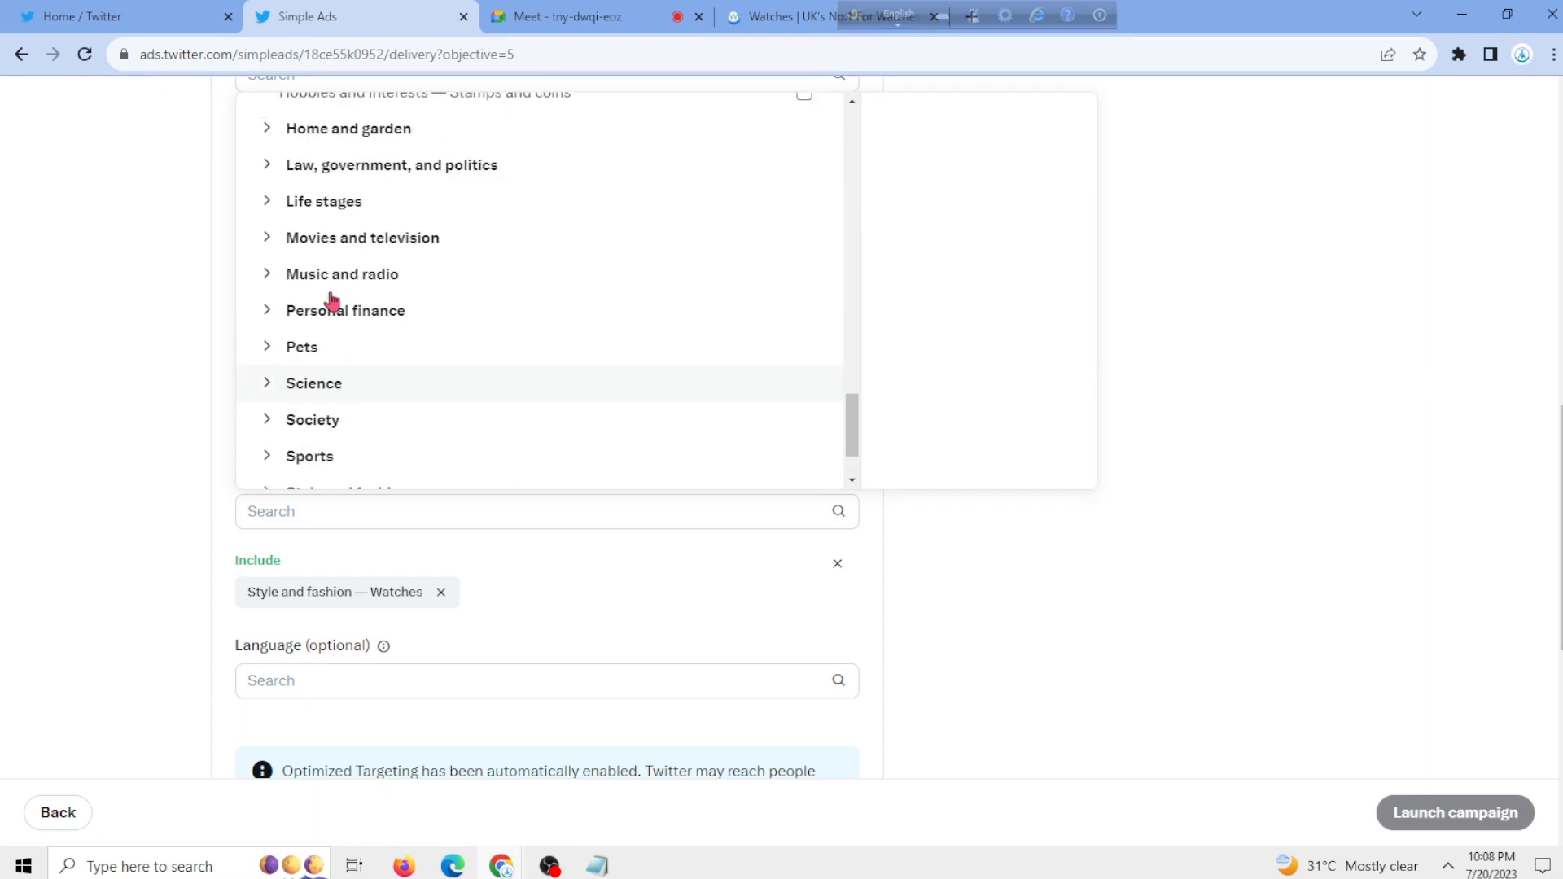
{"action": "scroll", "coordinate": [331, 302], "scroll_direction": "up", "scroll_amount": 1}
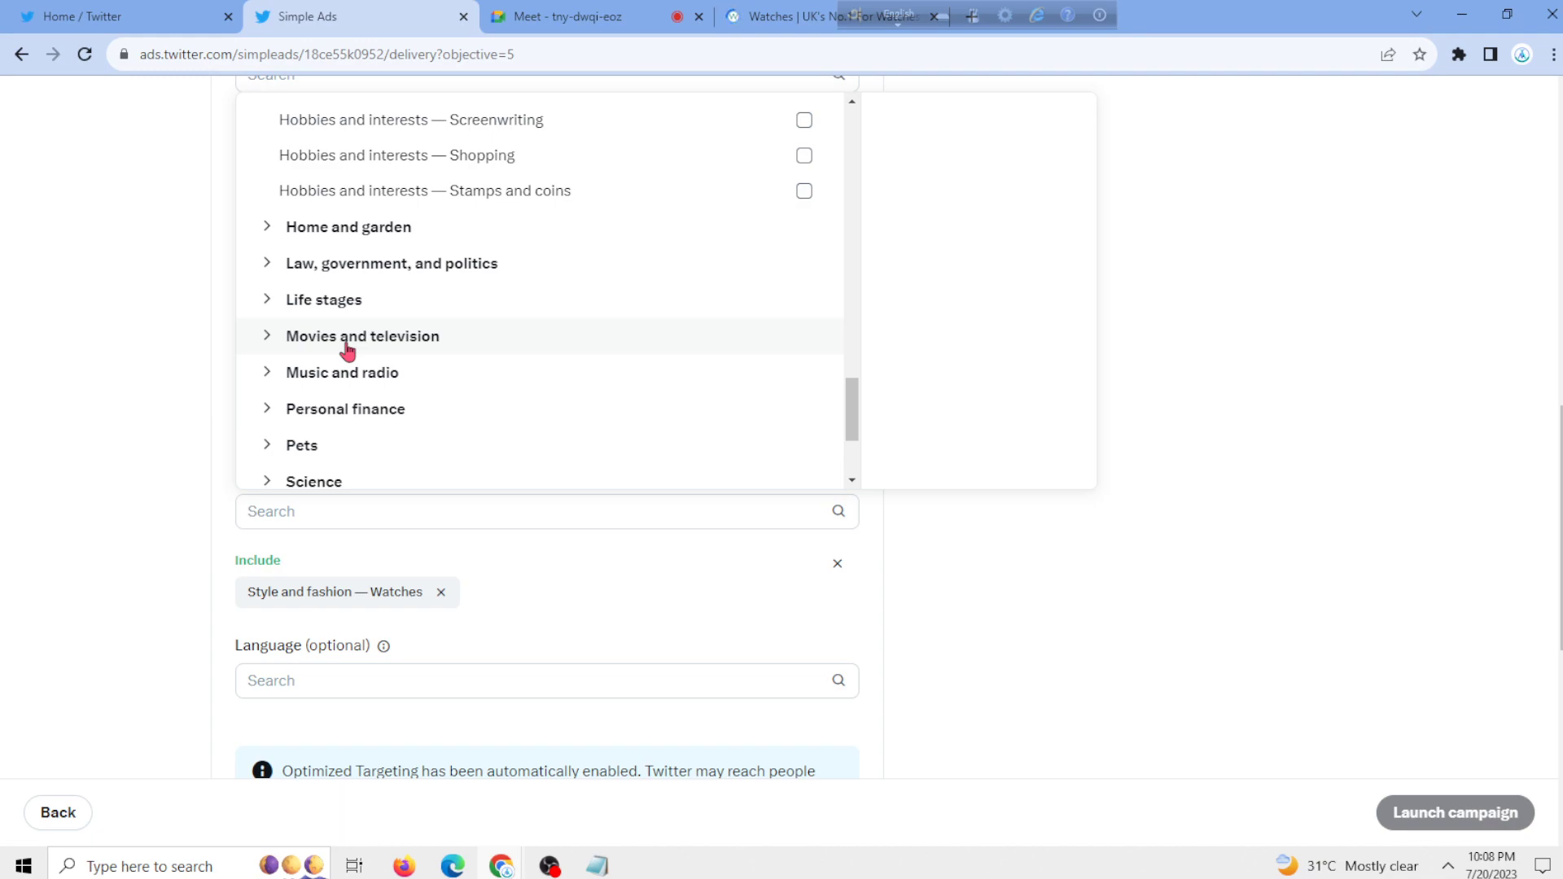
{"action": "scroll", "coordinate": [348, 350], "scroll_direction": "up", "scroll_amount": 12}
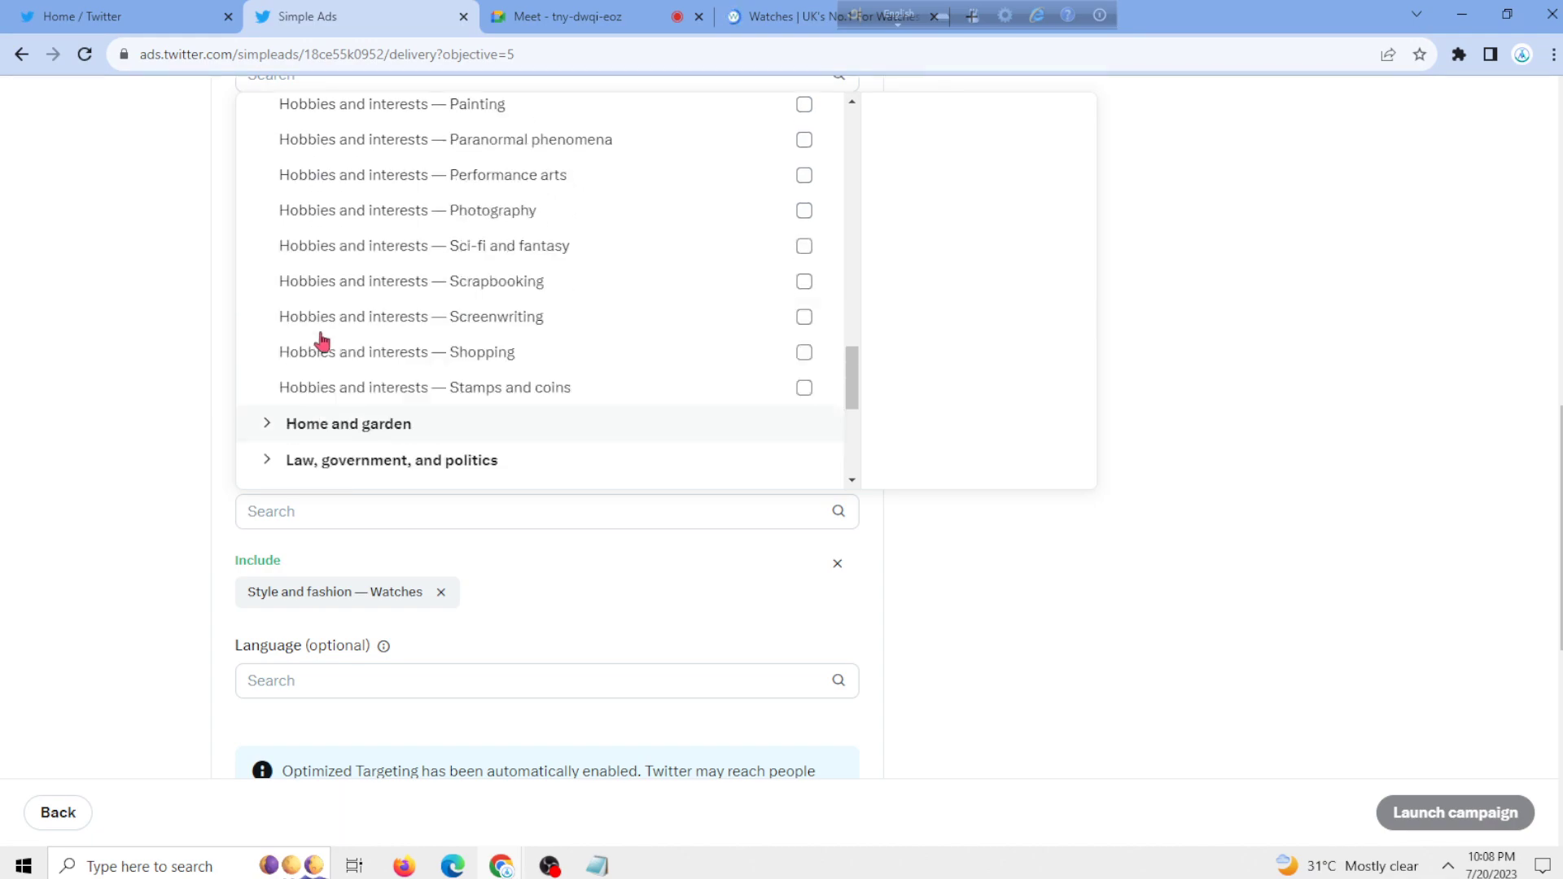
{"action": "scroll", "coordinate": [344, 312], "scroll_direction": "up", "scroll_amount": 4}
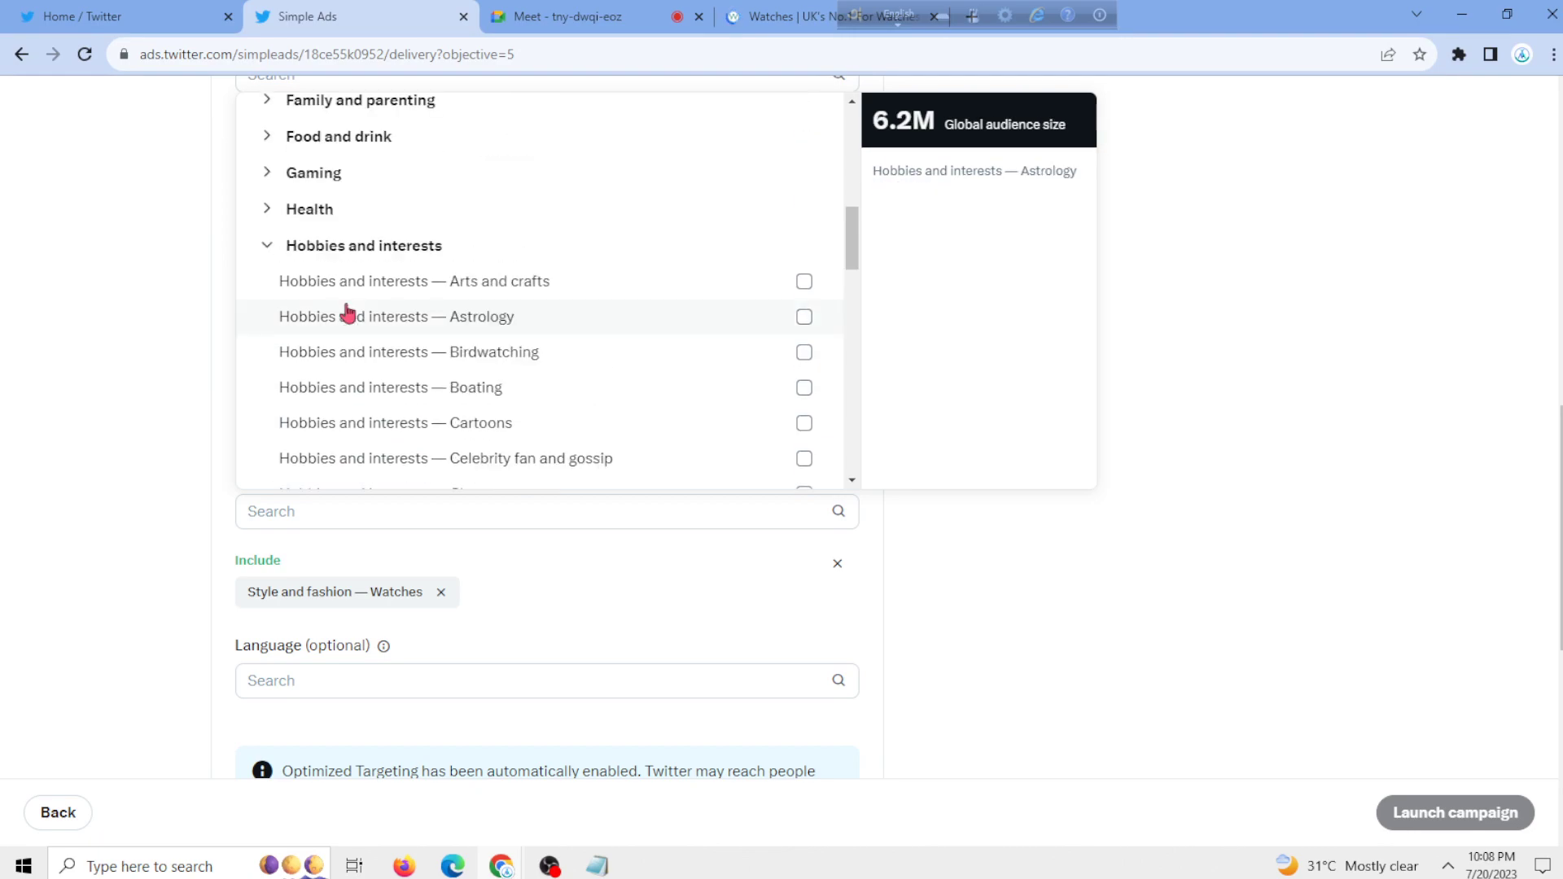
{"action": "left_click", "coordinate": [305, 248]}
- Include the interest Men's accessories from the Style and fashion category
{"action": "scroll", "coordinate": [329, 396], "scroll_direction": "down", "scroll_amount": 3}
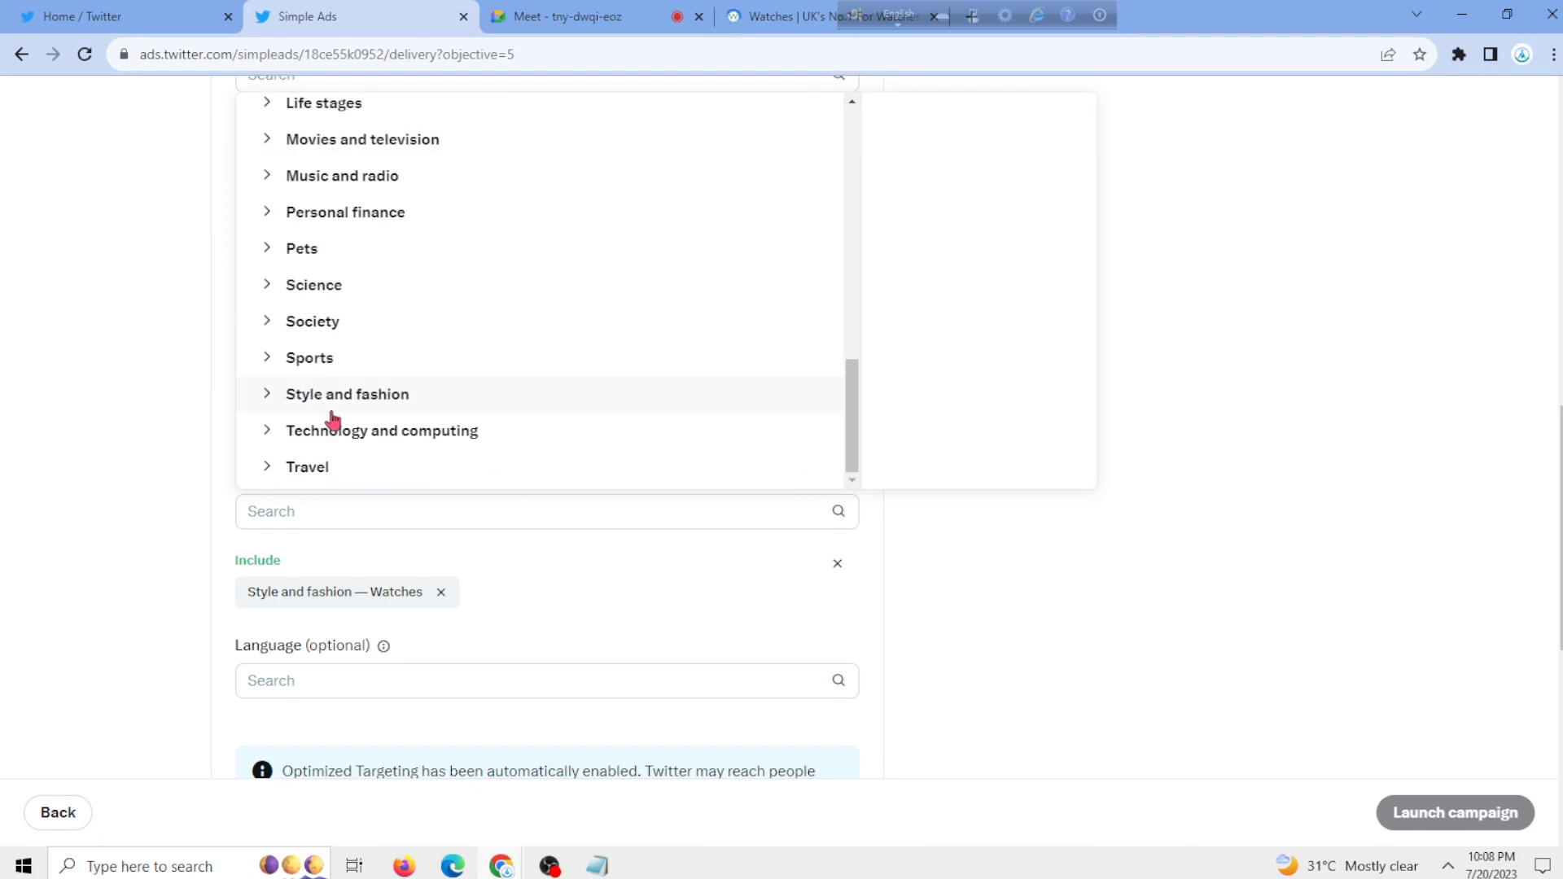
{"action": "left_click", "coordinate": [299, 396]}
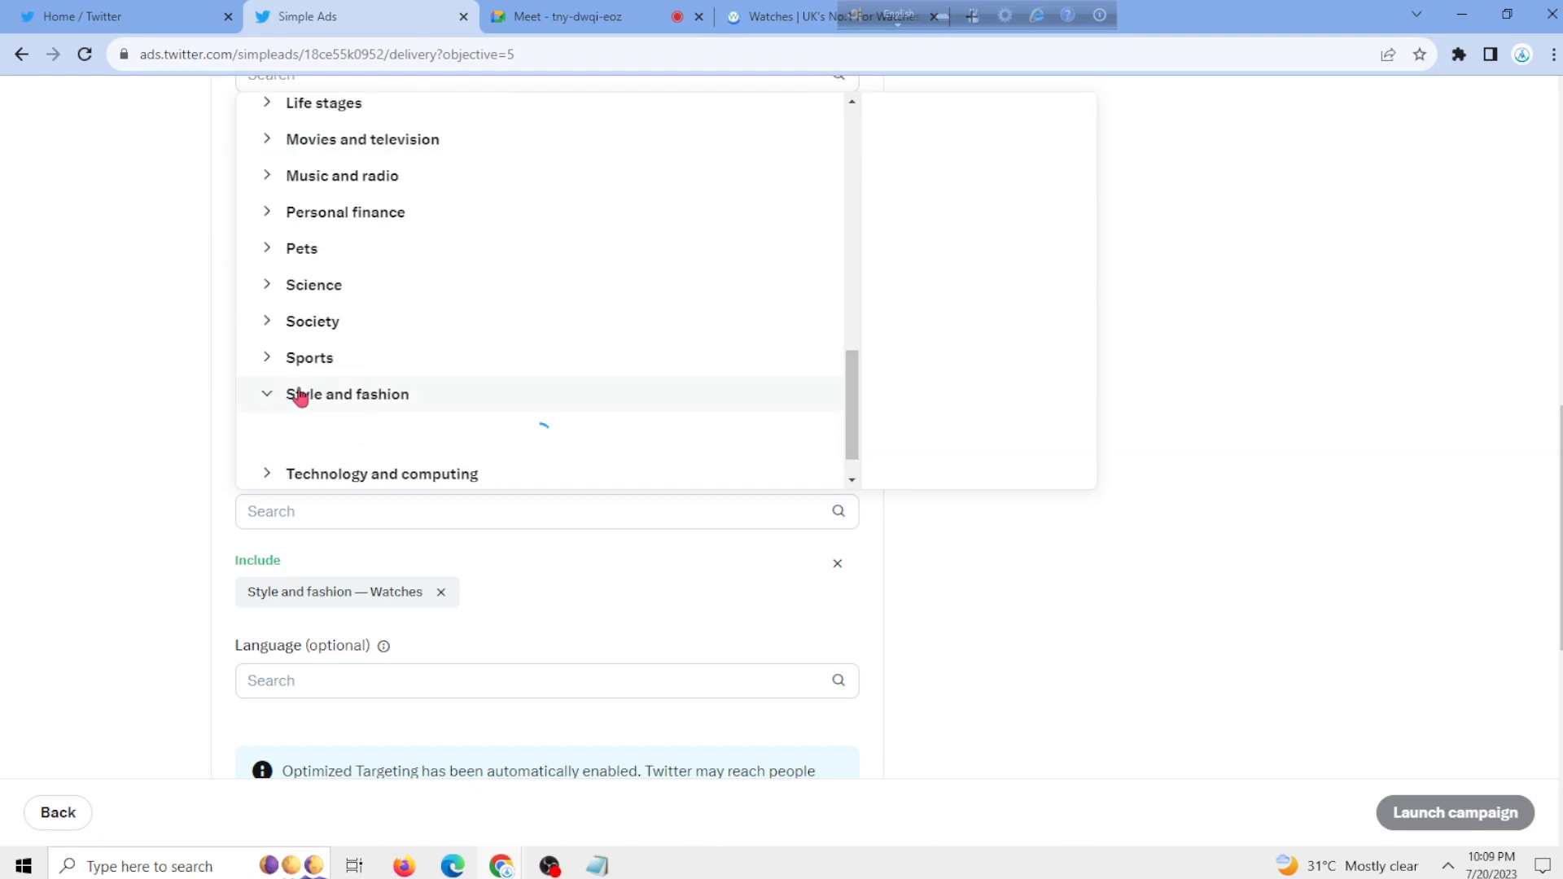
{"action": "scroll", "coordinate": [504, 293], "scroll_direction": "down", "scroll_amount": 2}
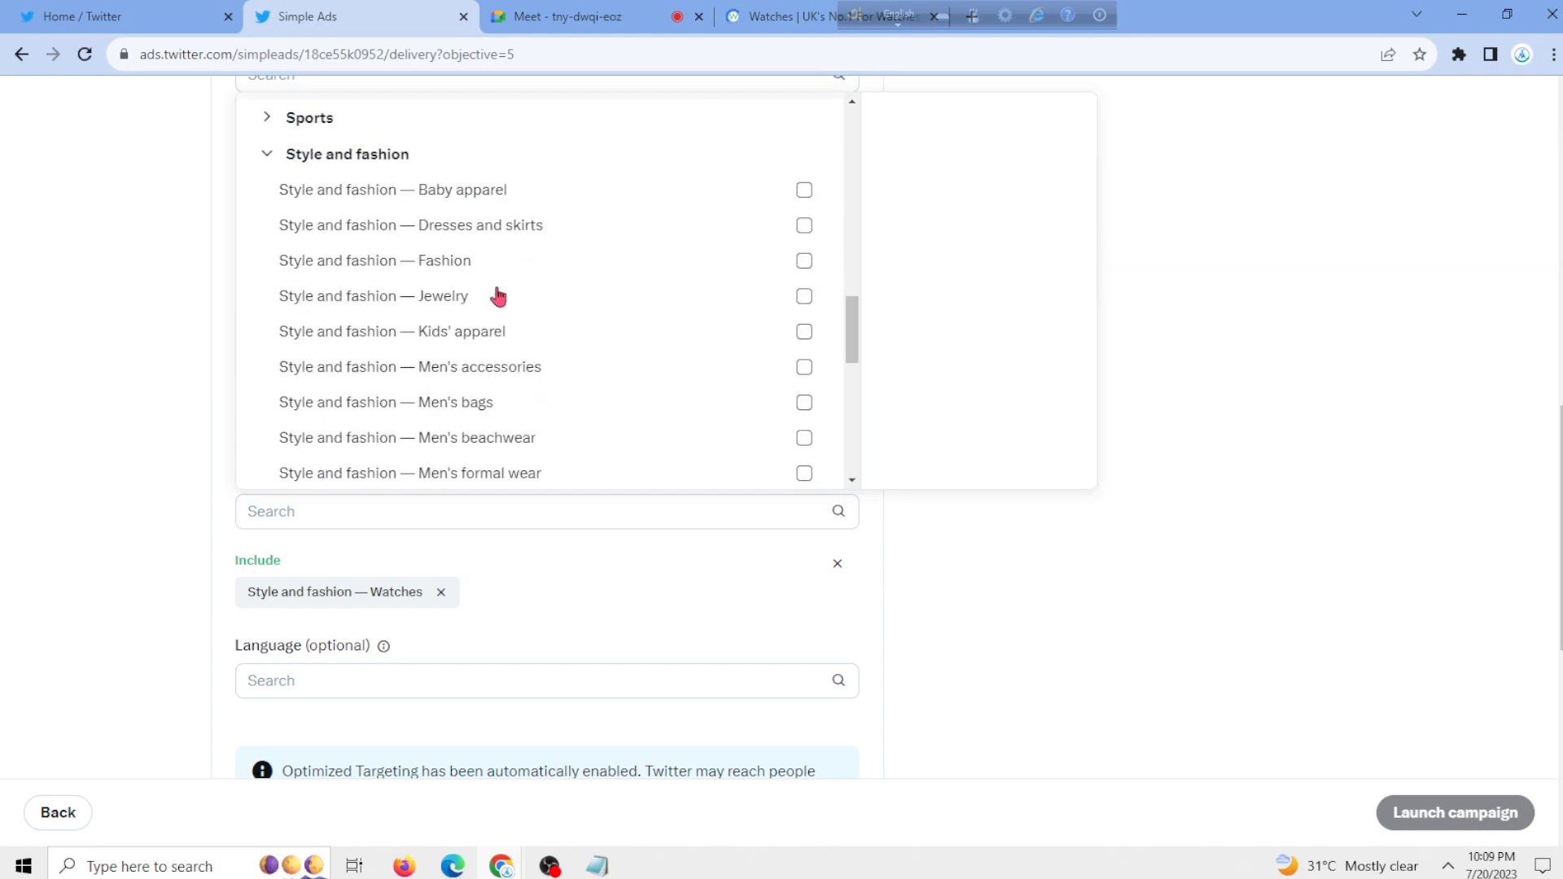
{"action": "left_click", "coordinate": [816, 373]}
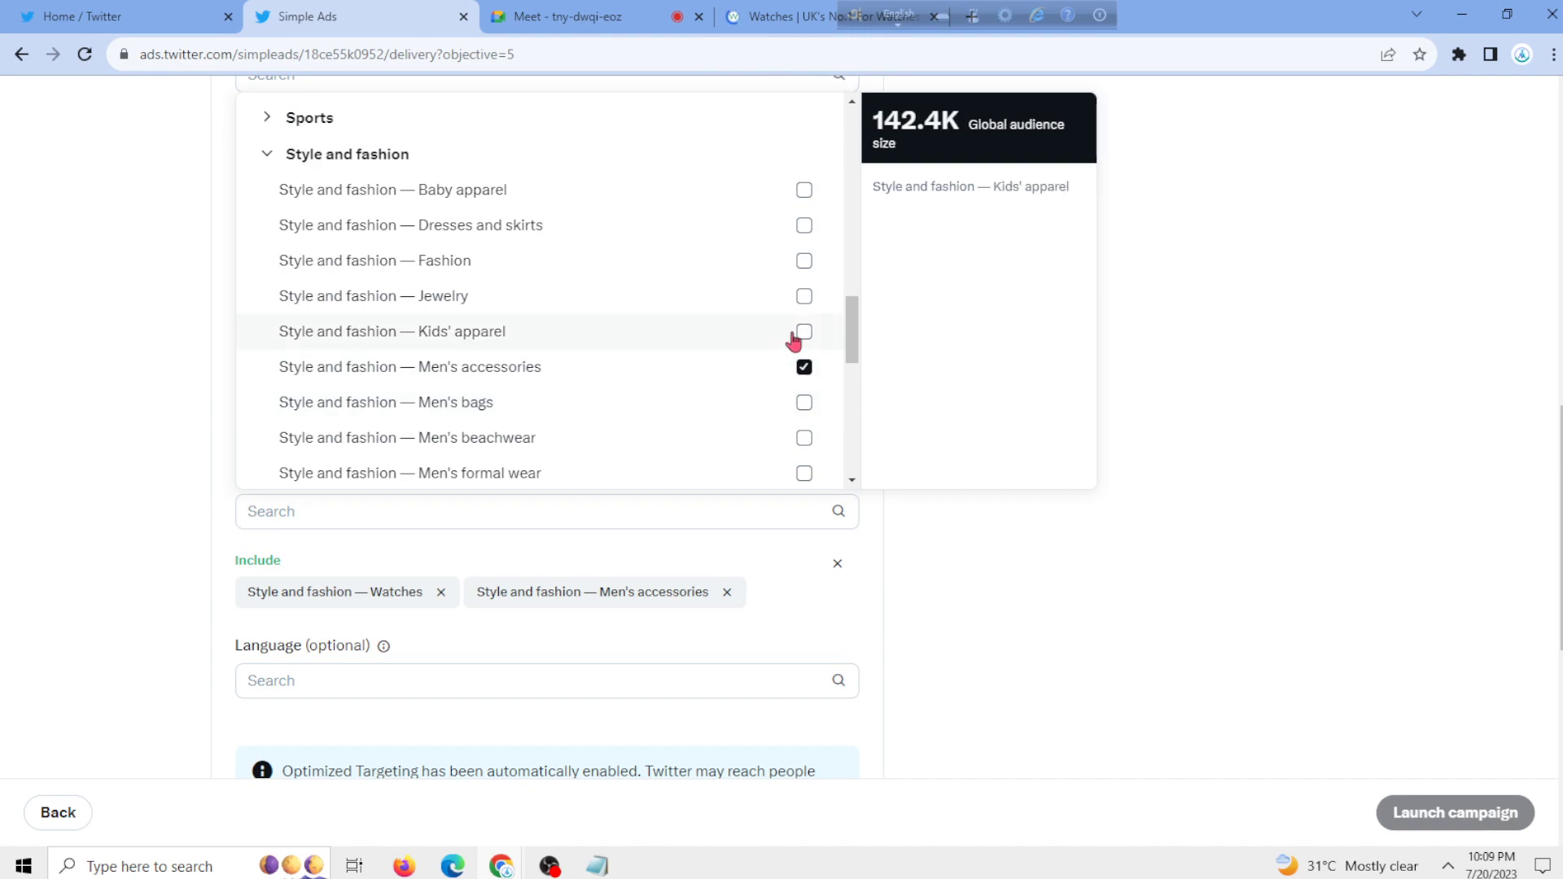
- Include the interest Fashion from the Style and fashion category, look through its remaining options and close the interest list
{"action": "left_click", "coordinate": [804, 262]}
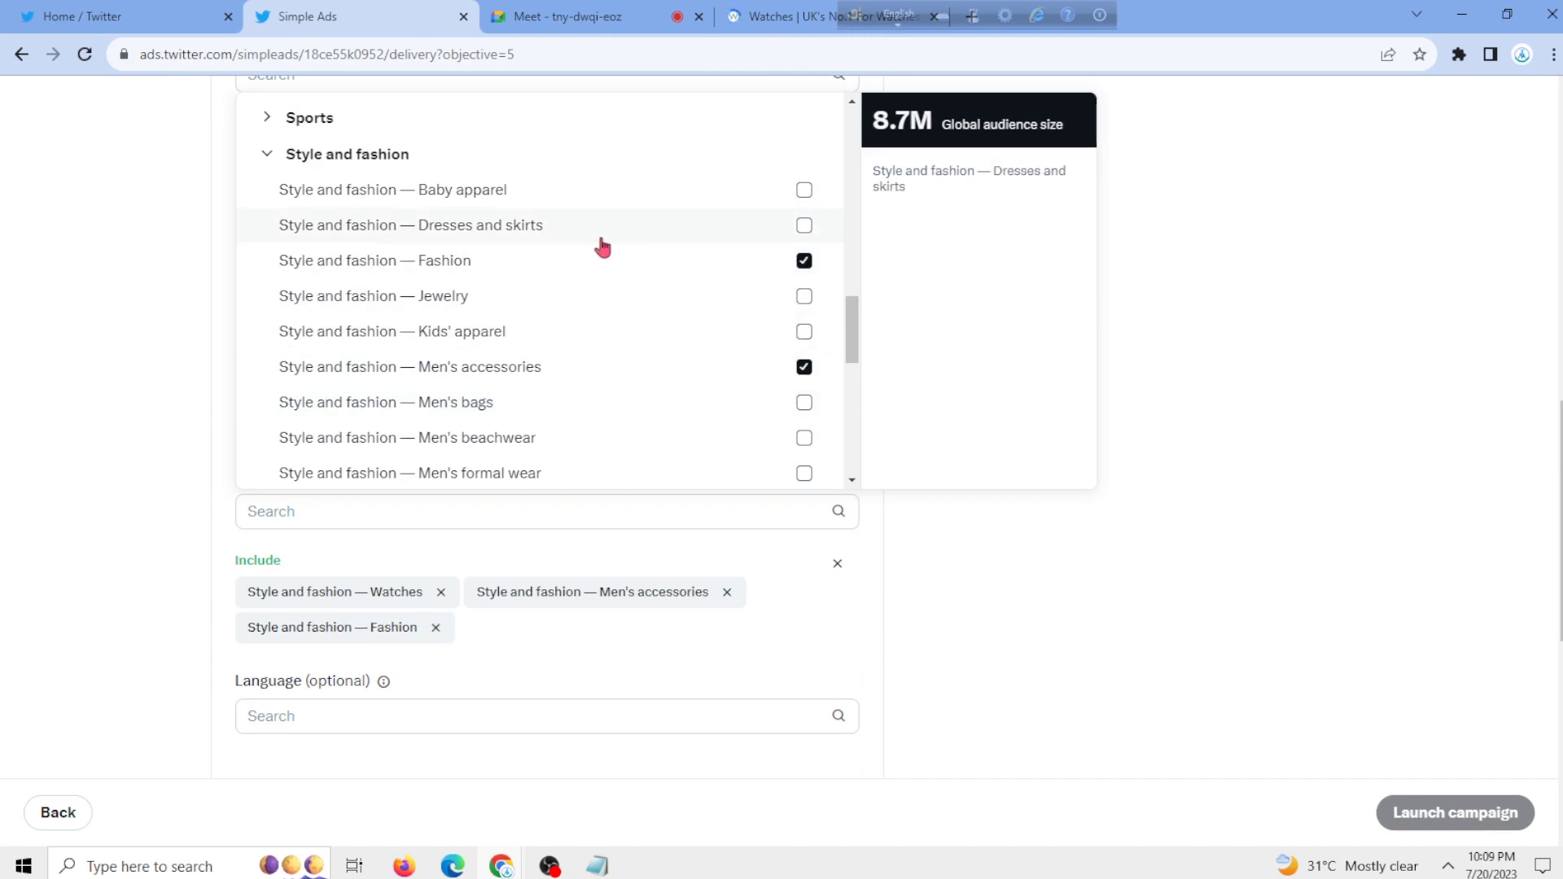
{"action": "scroll", "coordinate": [529, 236], "scroll_direction": "down", "scroll_amount": 1}
{"action": "scroll", "coordinate": [570, 293], "scroll_direction": "down", "scroll_amount": 2}
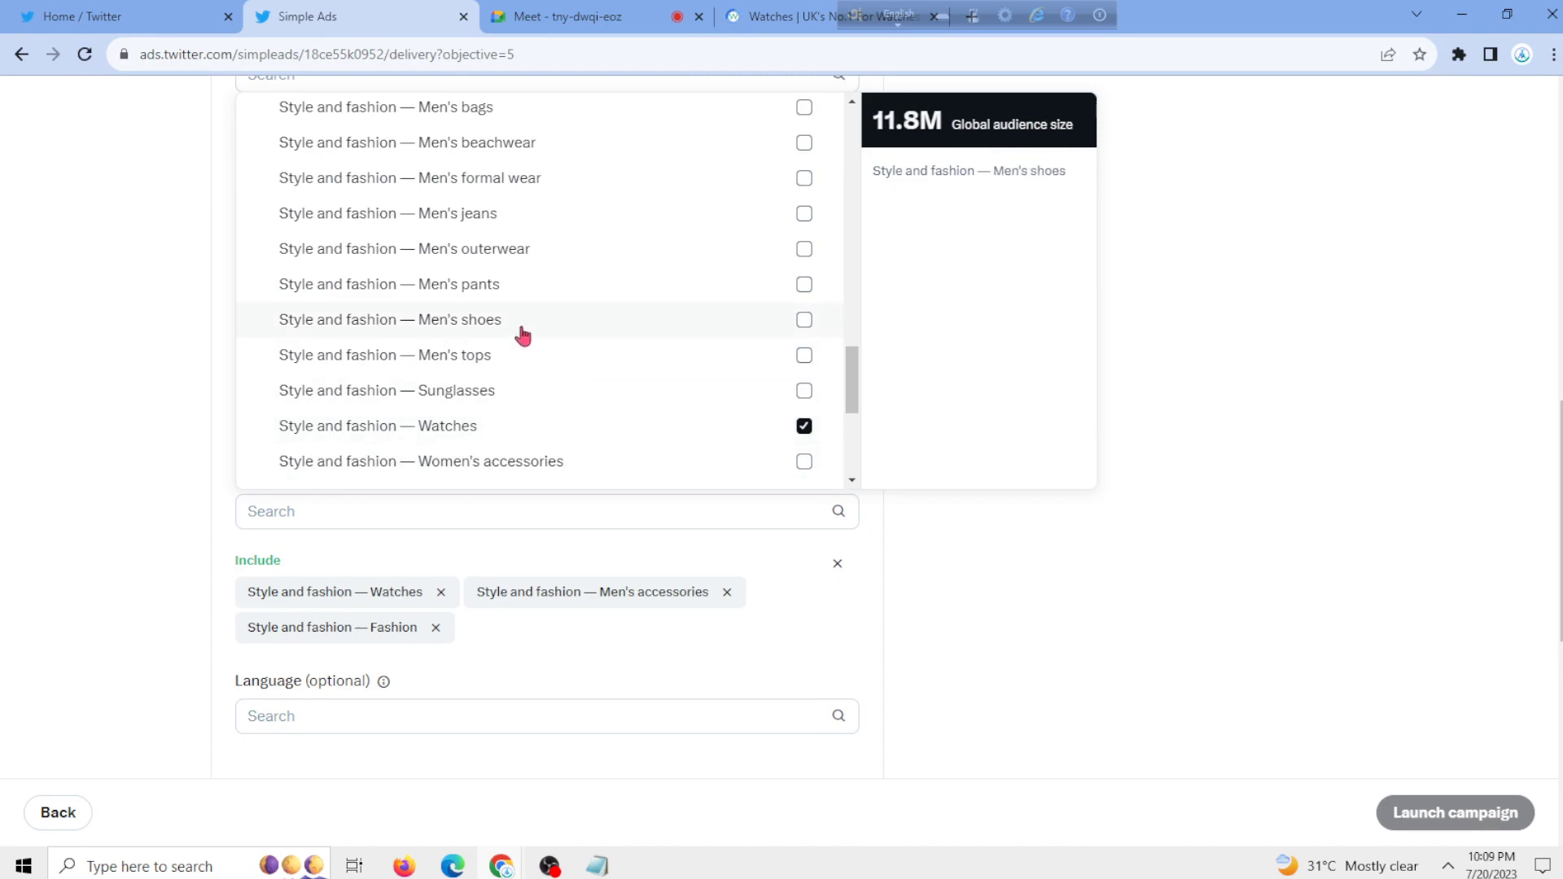
{"action": "scroll", "coordinate": [781, 398], "scroll_direction": "down", "scroll_amount": 3}
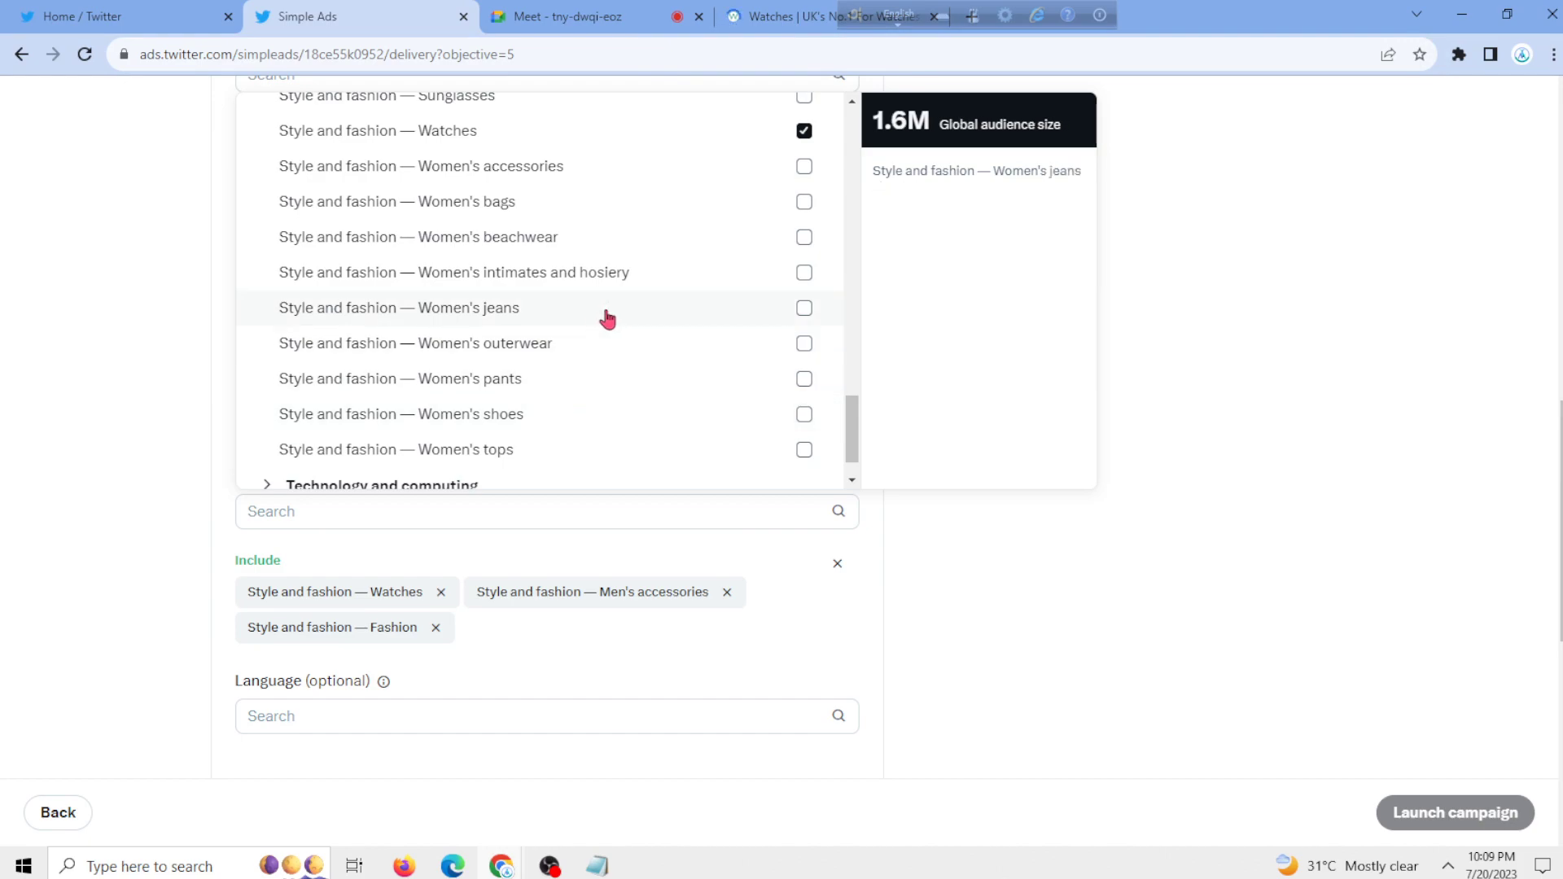
{"action": "scroll", "coordinate": [602, 313], "scroll_direction": "up", "scroll_amount": 3}
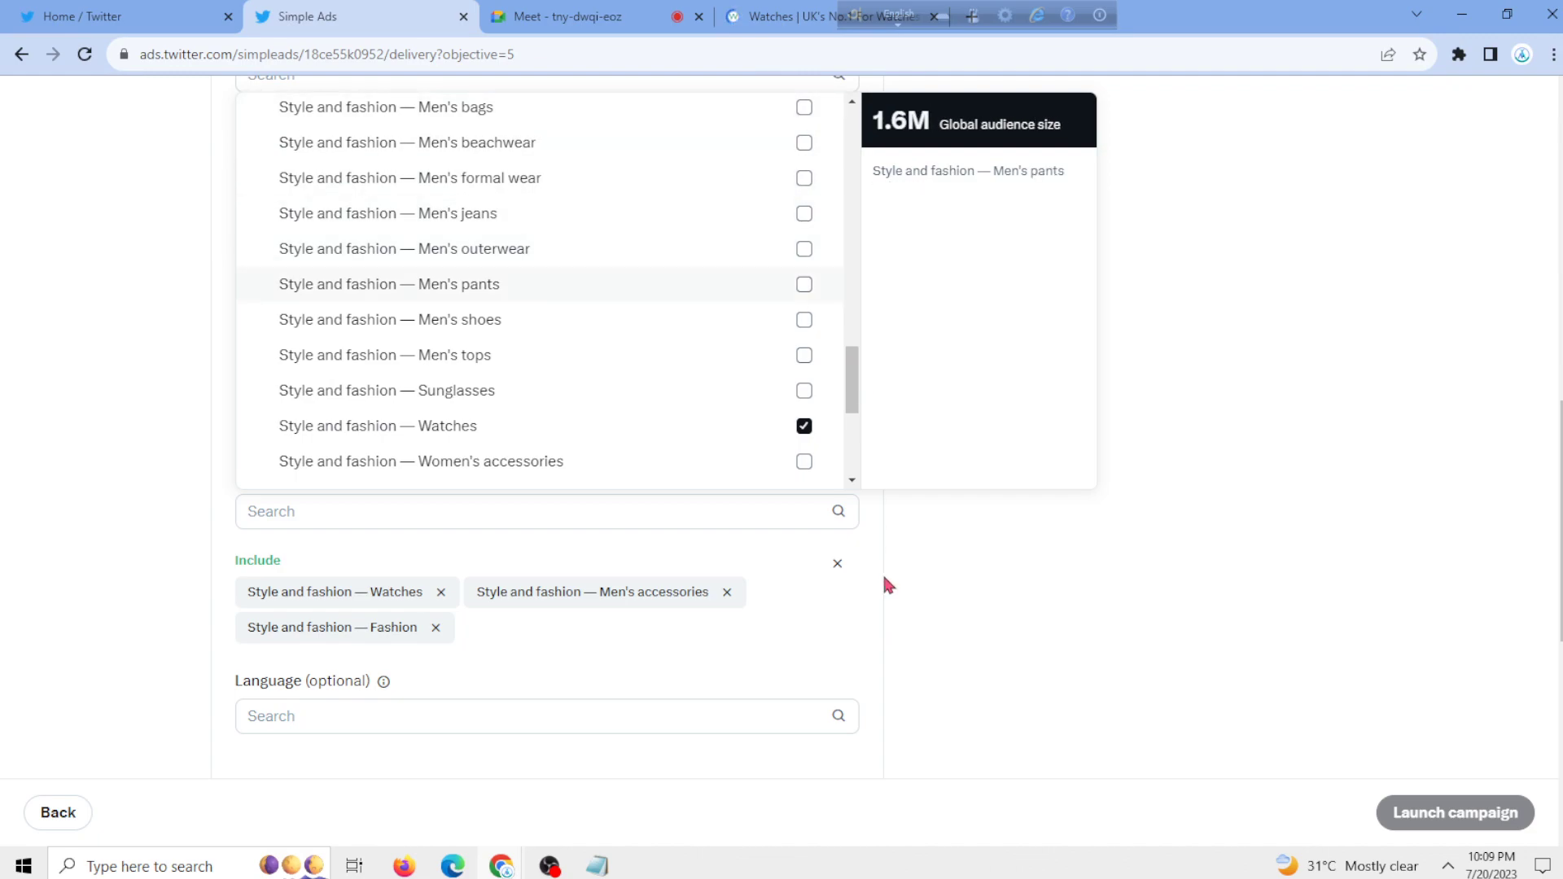
{"action": "left_click", "coordinate": [1042, 615]}
- Set the campaign's date range to 2023-07-22 – 2023-08-22 and check the daily budget
{"action": "scroll", "coordinate": [719, 480], "scroll_direction": "down", "scroll_amount": 3}
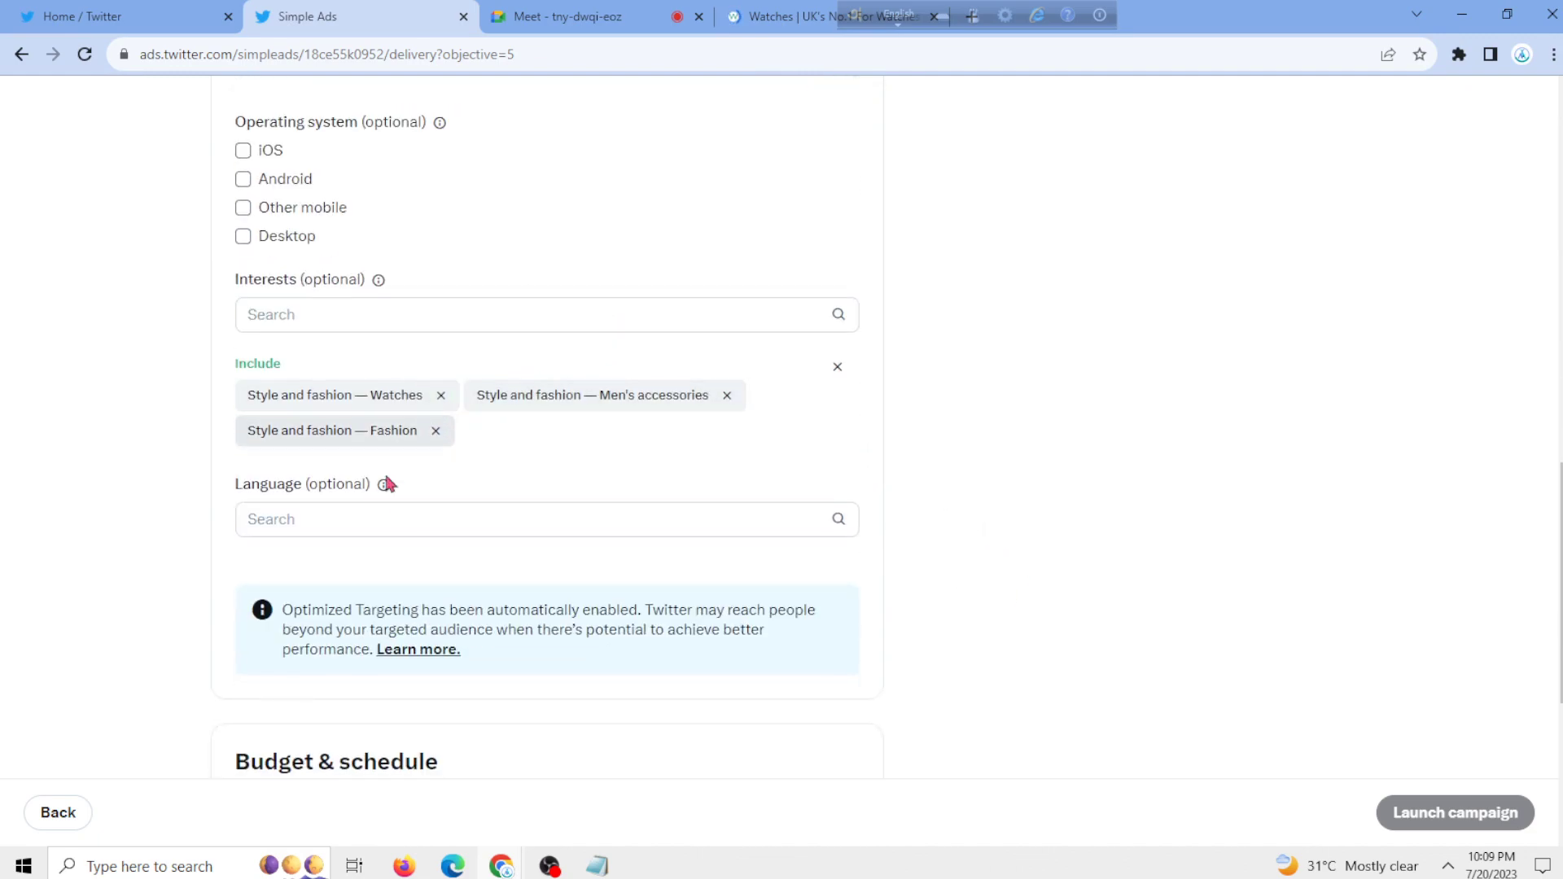
{"action": "scroll", "coordinate": [391, 489], "scroll_direction": "down", "scroll_amount": 6}
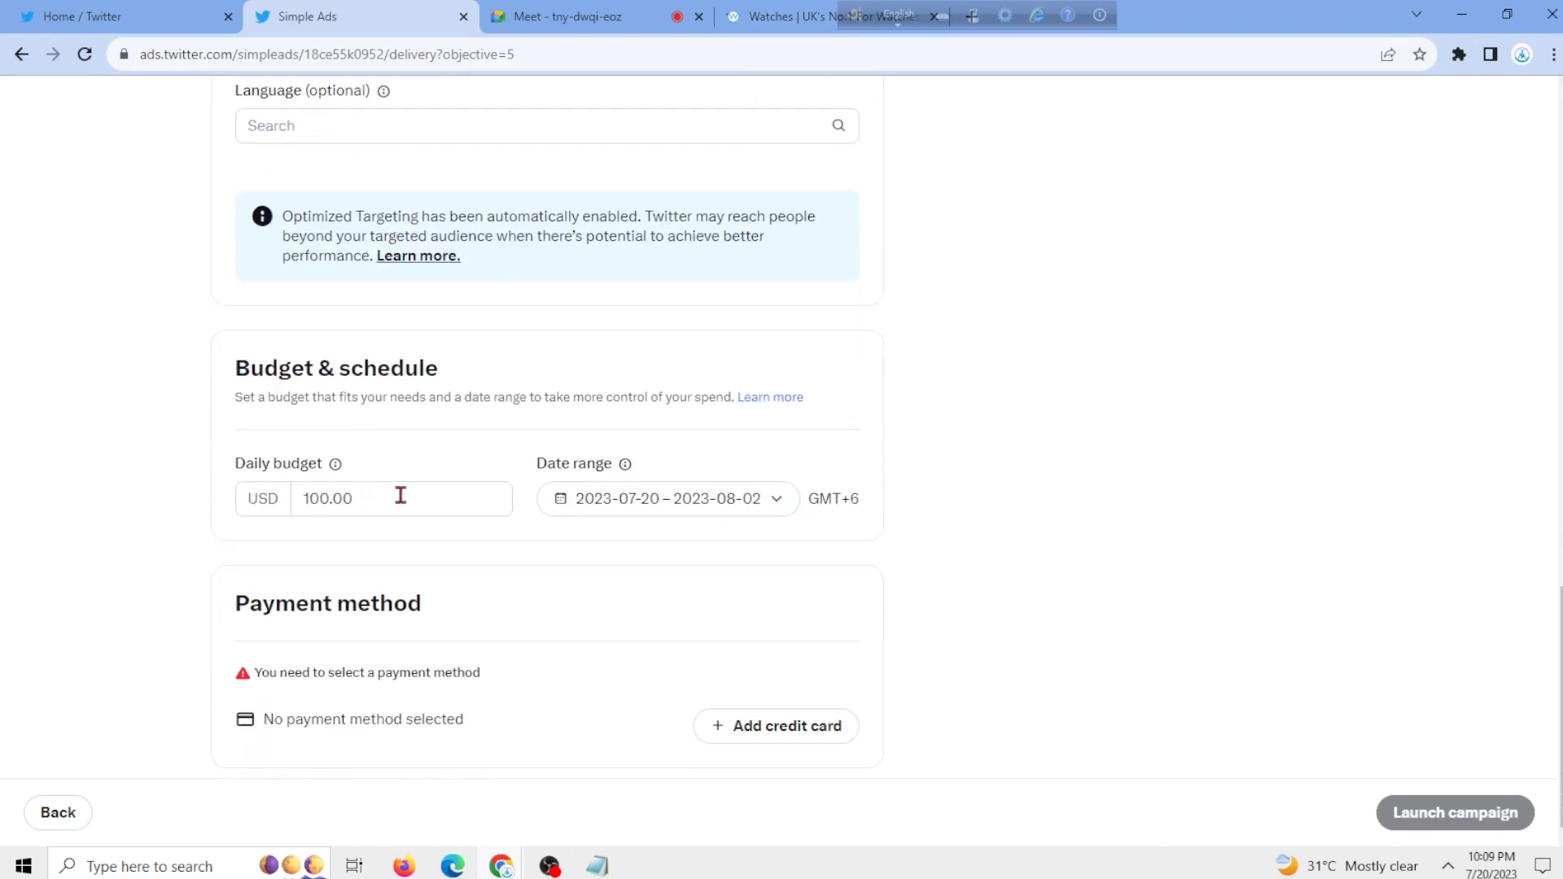
{"action": "left_click", "coordinate": [663, 510]}
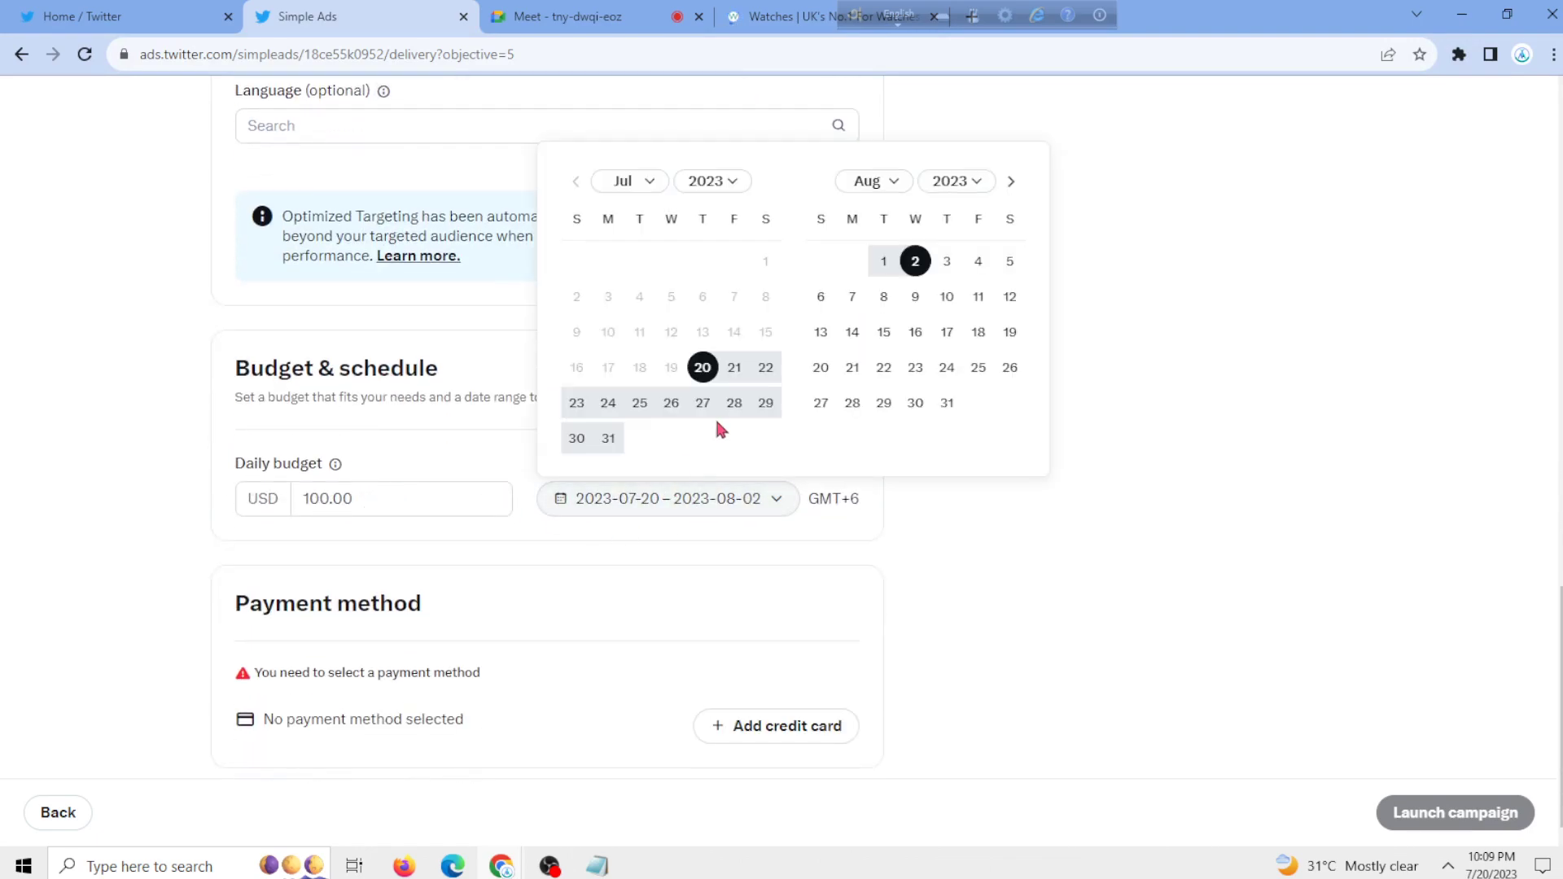
{"action": "left_click", "coordinate": [764, 374]}
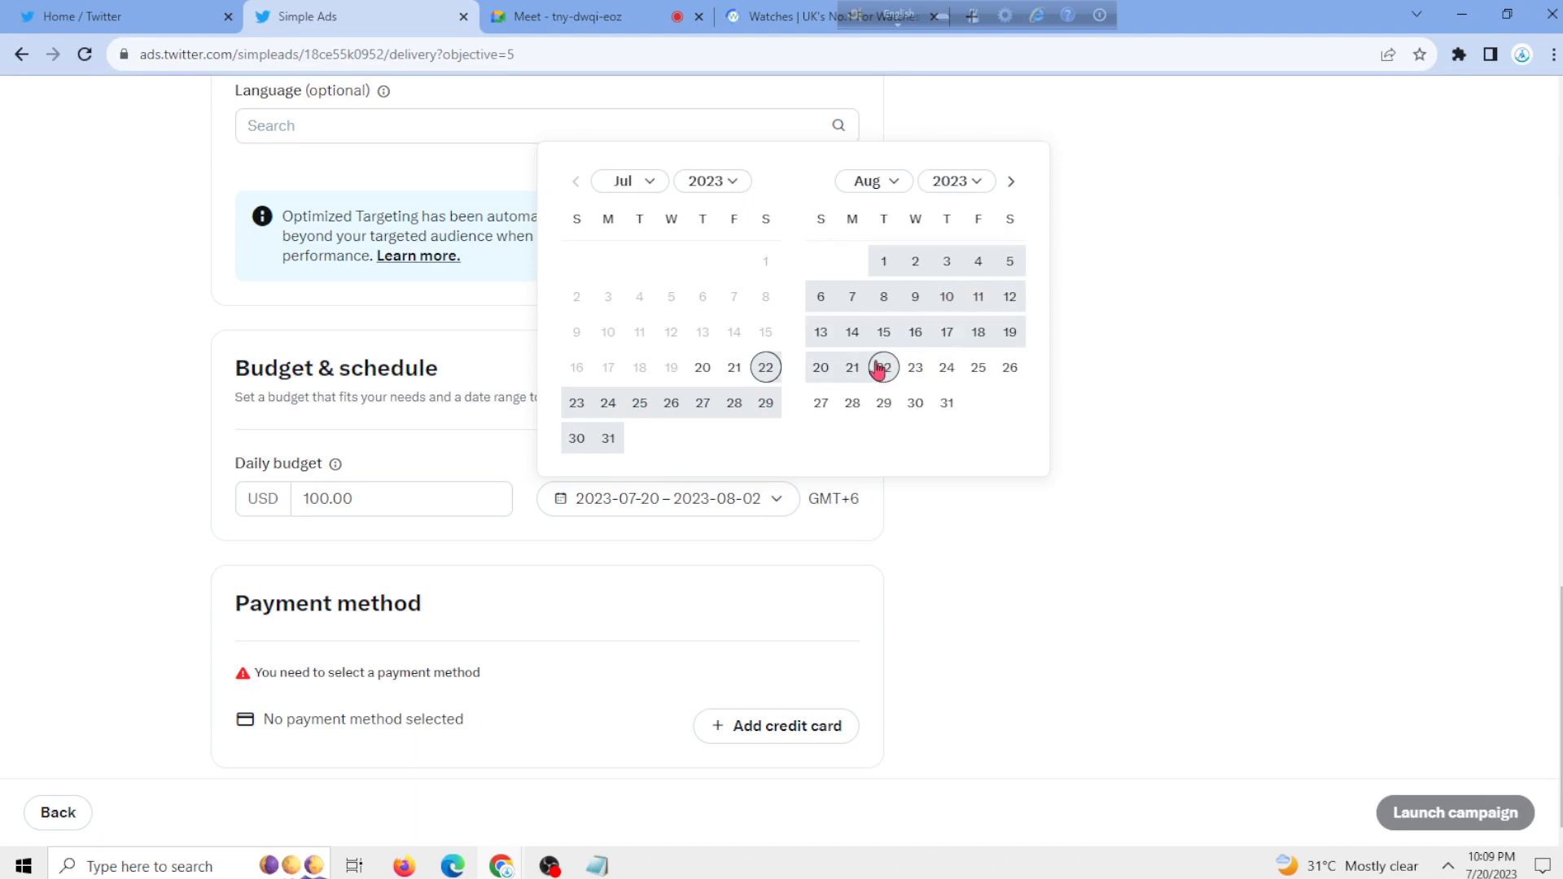
{"action": "left_click", "coordinate": [885, 368]}
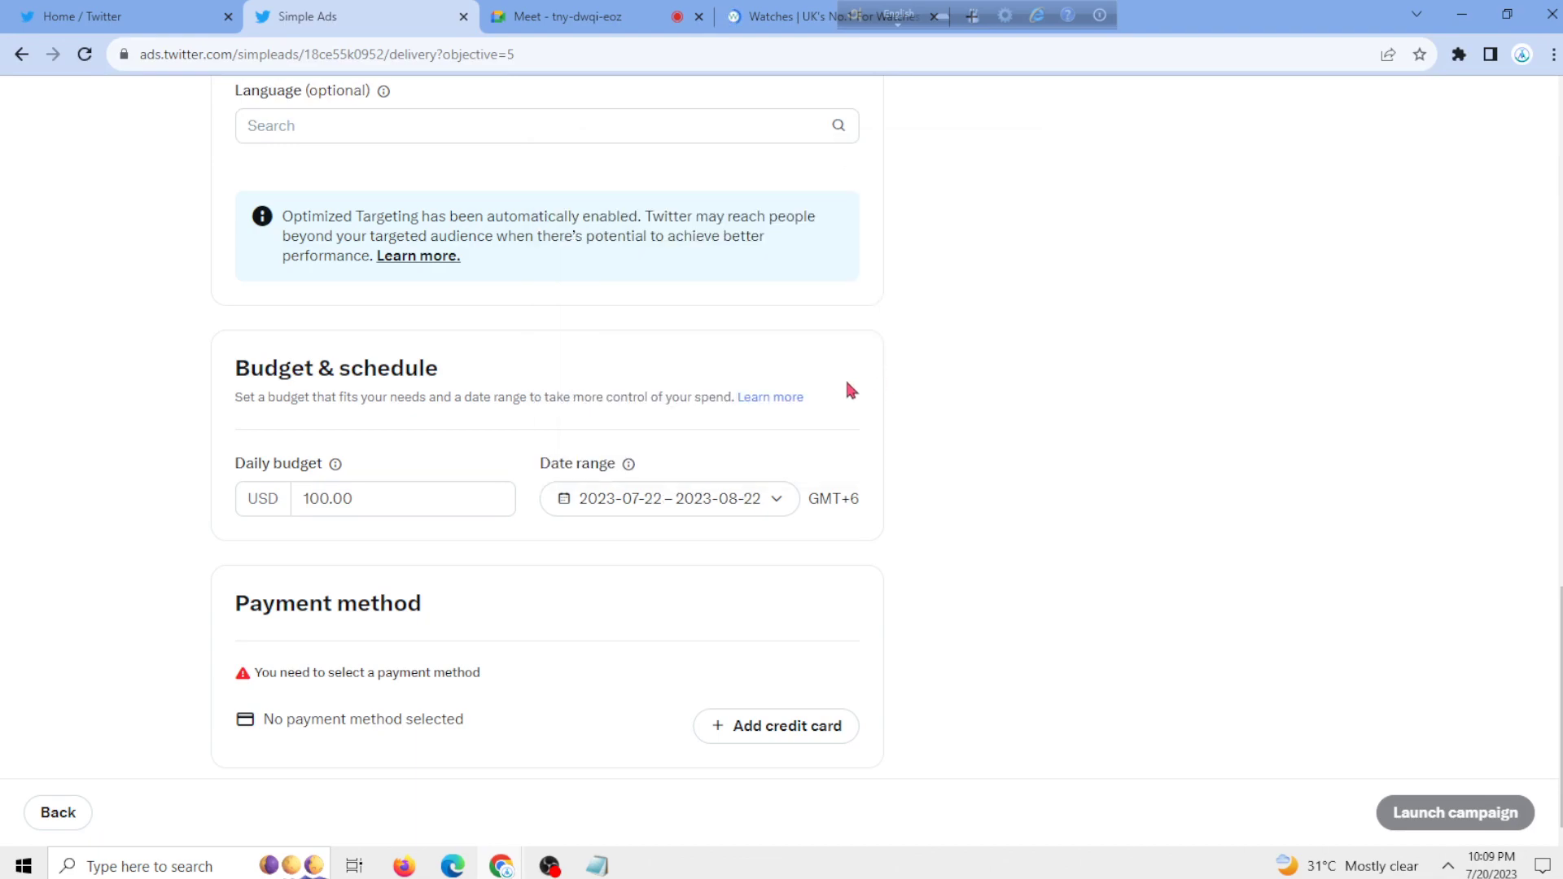
{"action": "scroll", "coordinate": [359, 488], "scroll_direction": "down", "scroll_amount": 1}
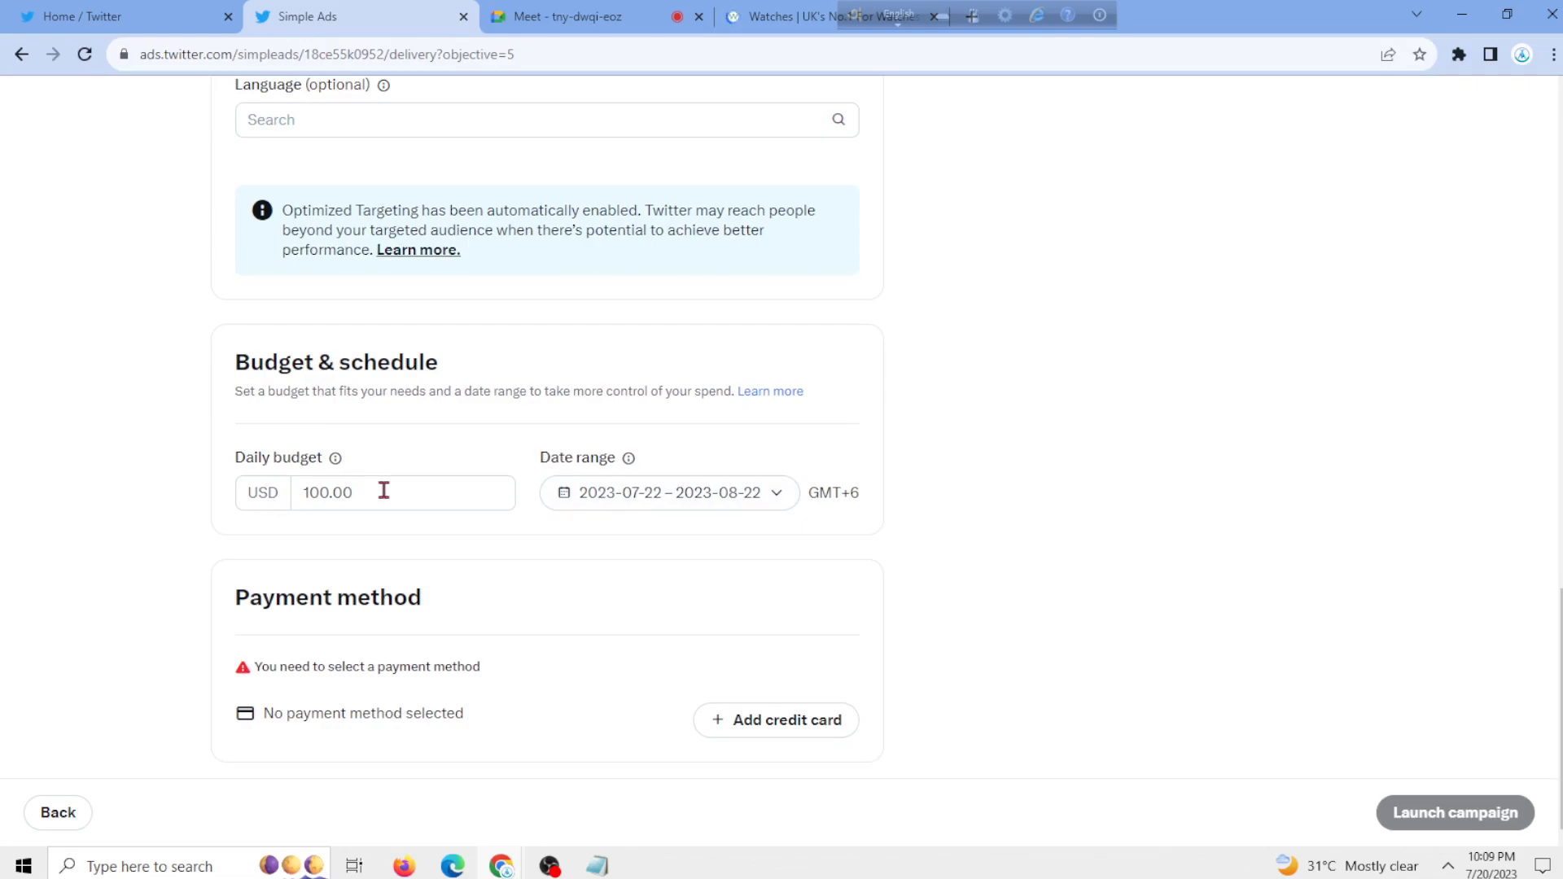
{"action": "left_click", "coordinate": [373, 495]}
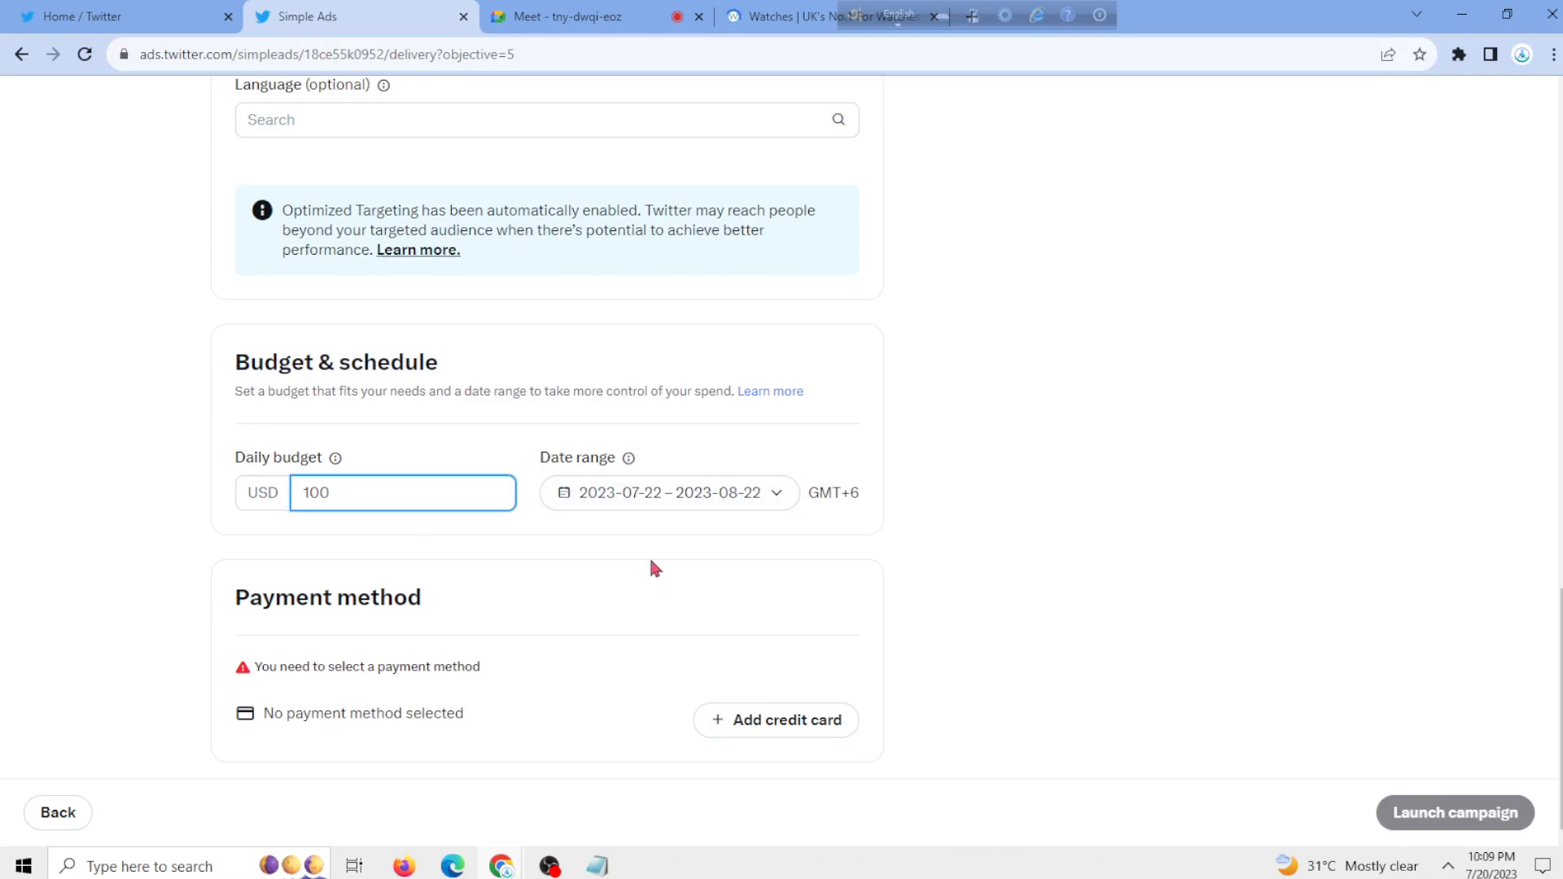
{"action": "left_click", "coordinate": [1041, 539]}
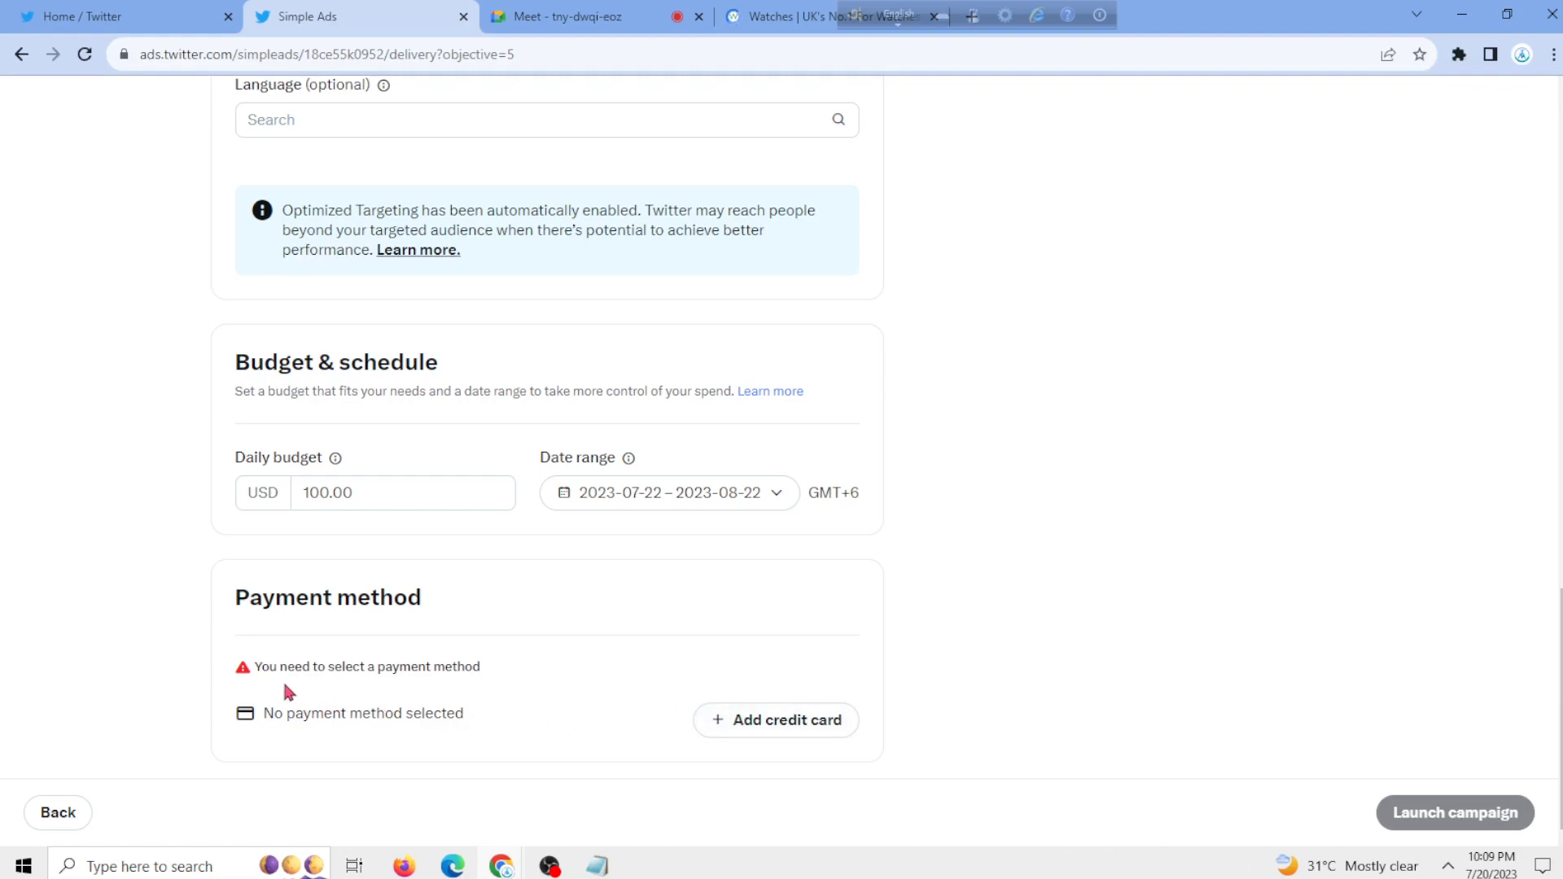
- Open the form for adding a credit card as payment method and examine its card number, expiration date, security code and country fields
{"action": "left_click_drag", "start_coordinate": [257, 673], "coordinate": [584, 656]}
{"action": "left_click", "coordinate": [583, 656]}
{"action": "left_click", "coordinate": [749, 732]}
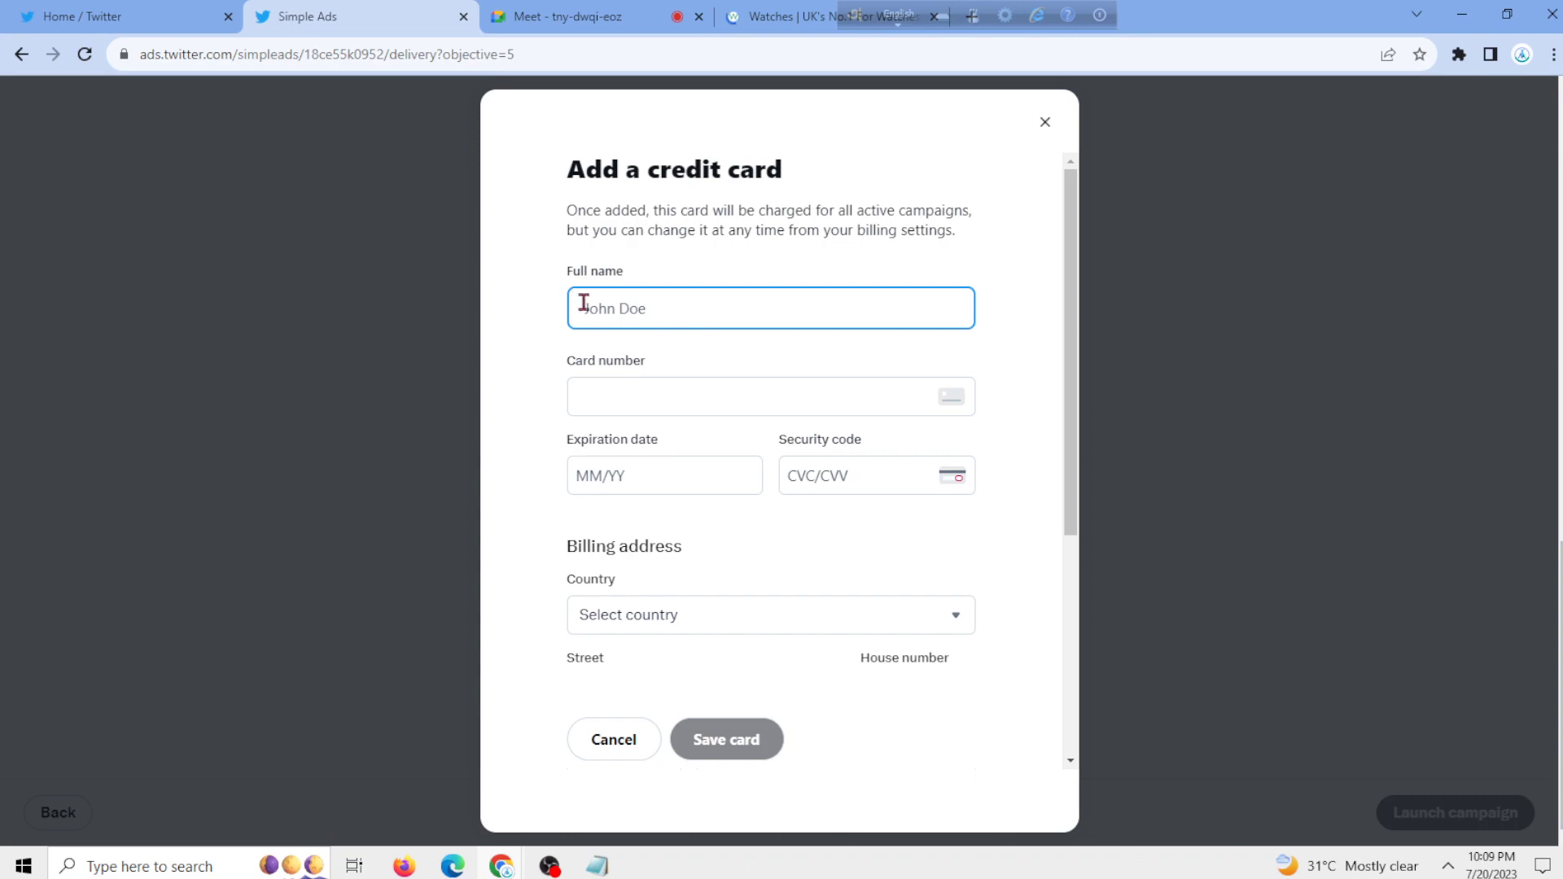
{"action": "left_click", "coordinate": [658, 409]}
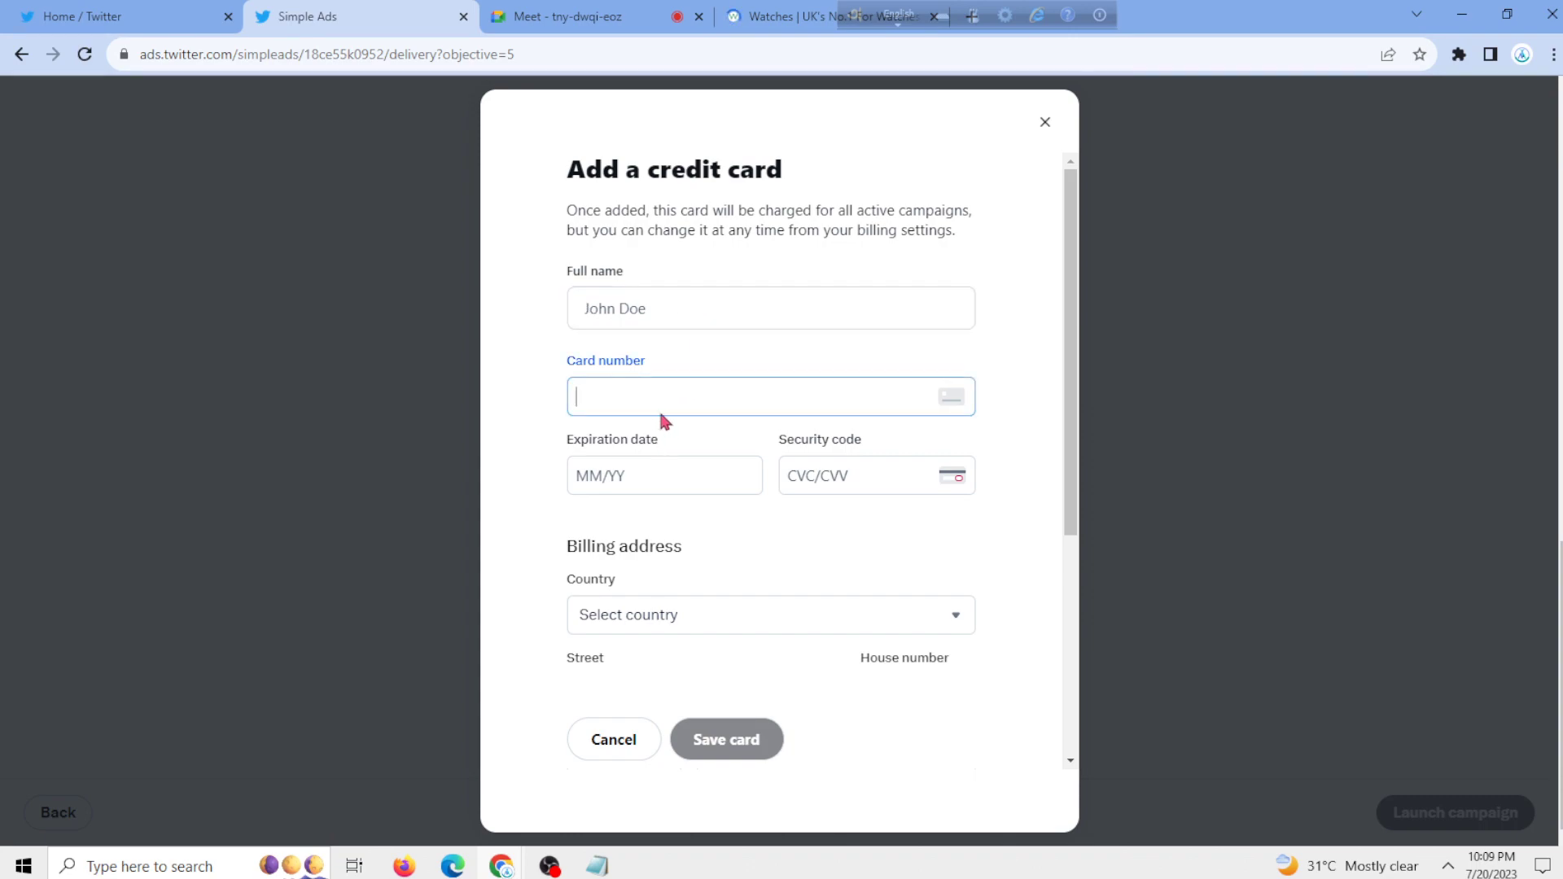
{"action": "left_click", "coordinate": [680, 464]}
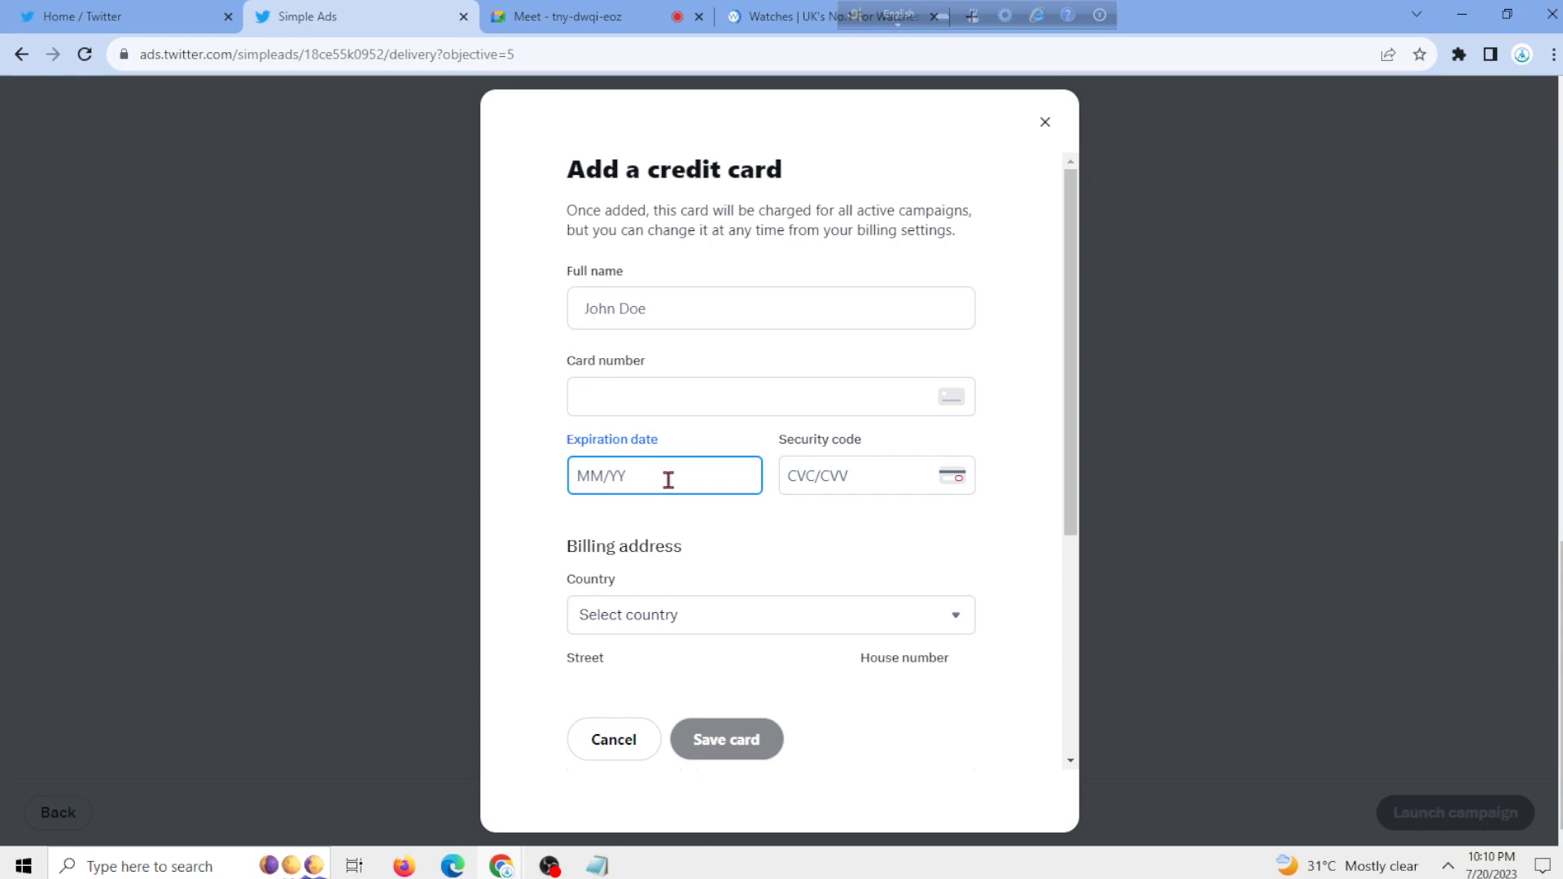
{"action": "left_click", "coordinate": [852, 465]}
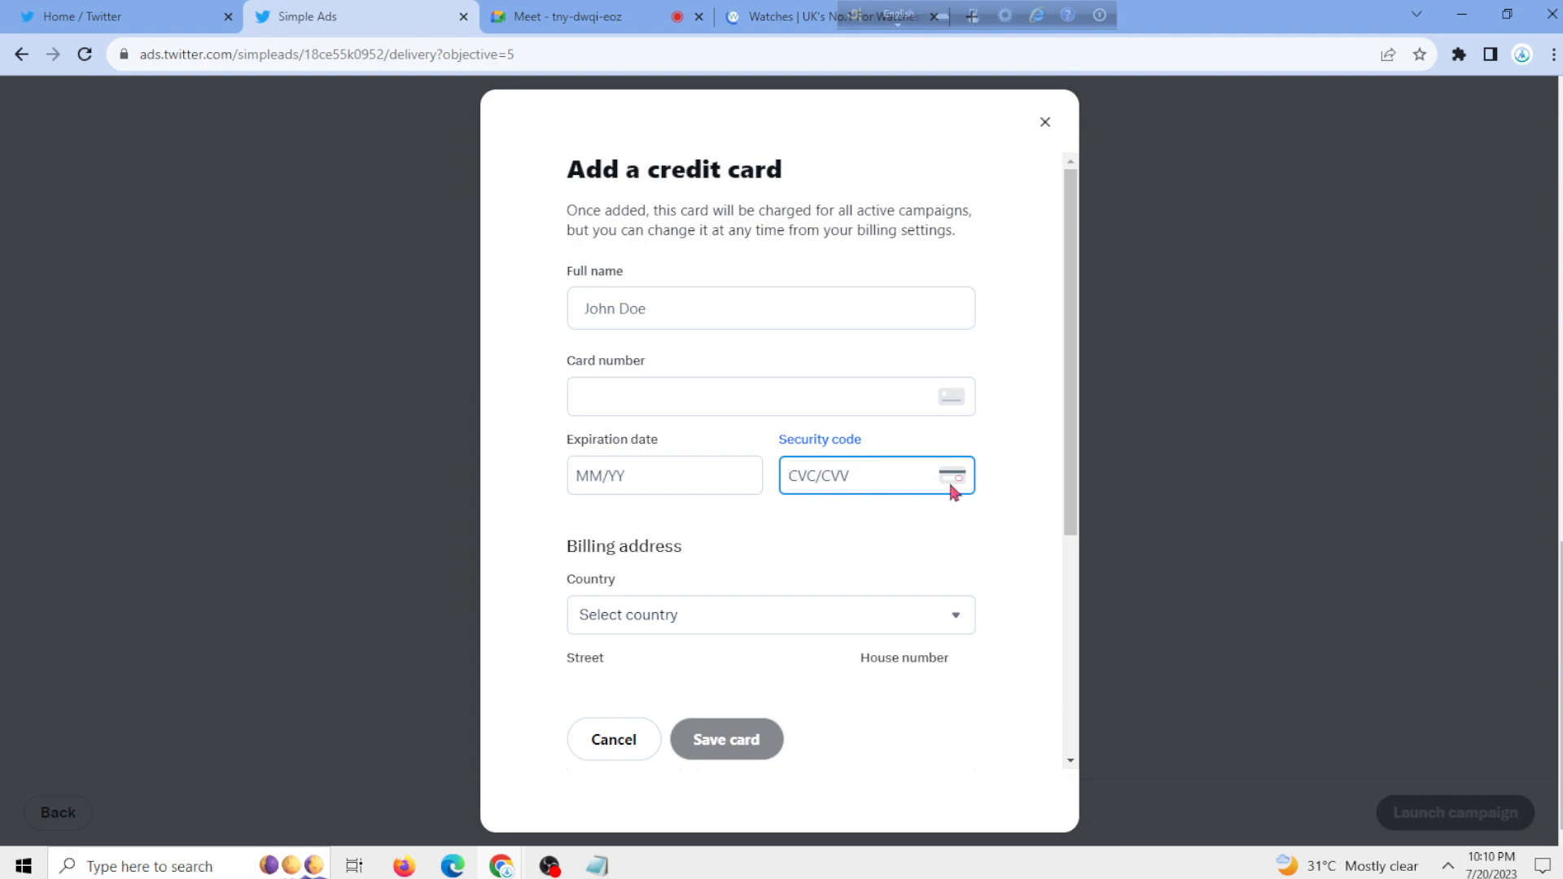
{"action": "left_click", "coordinate": [785, 627]}
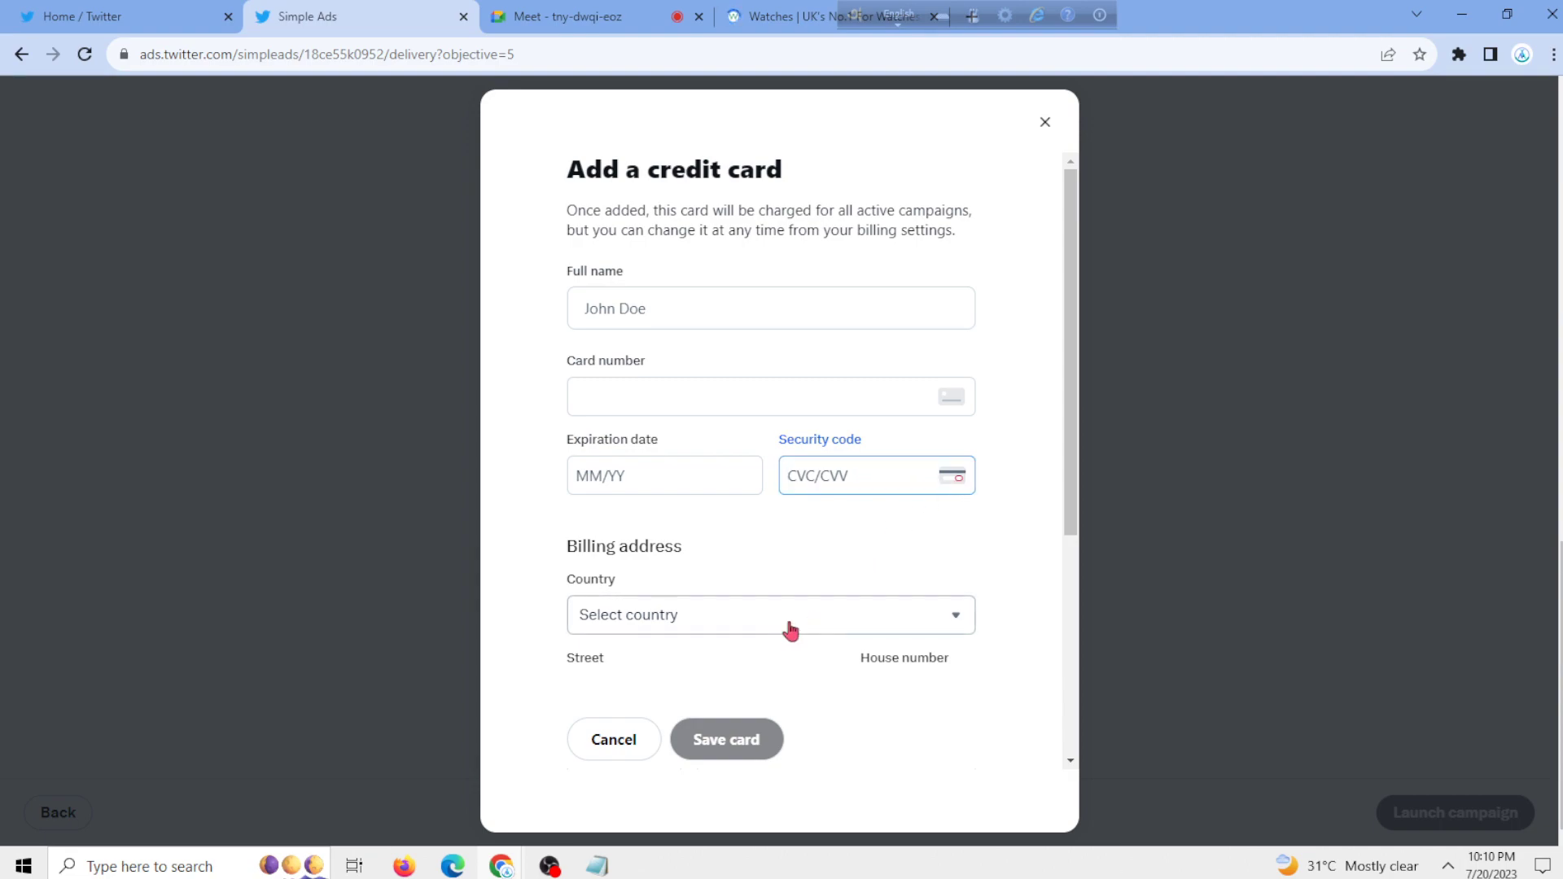
{"action": "left_click", "coordinate": [794, 549]}
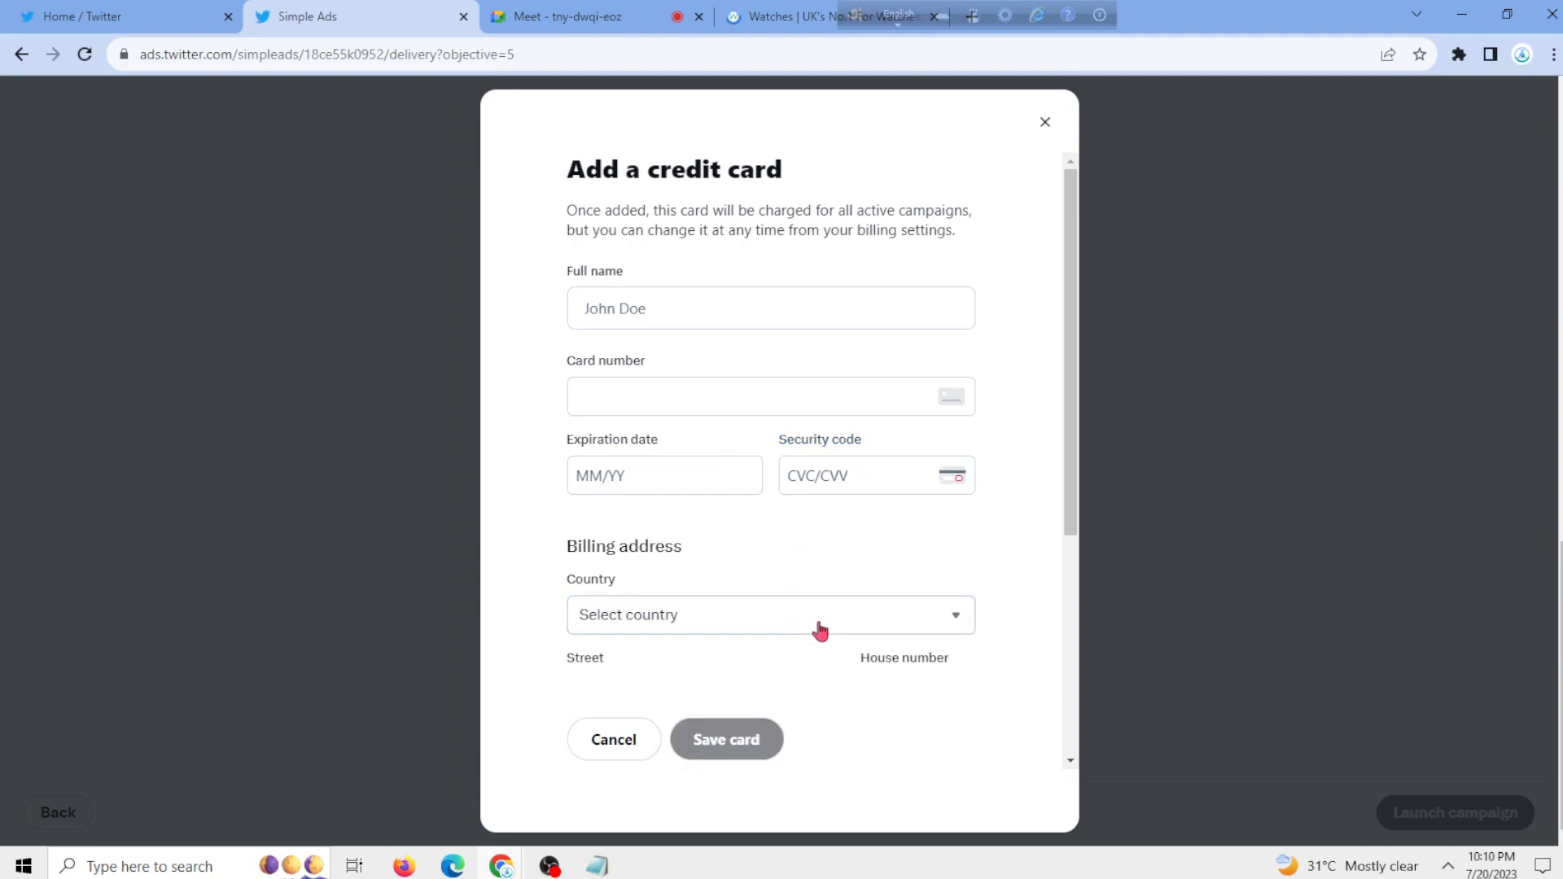
- Examine the billing address, email address and card nickname fields, and close the credit card form without saving a card
{"action": "scroll", "coordinate": [820, 628], "scroll_direction": "down", "scroll_amount": 2}
{"action": "left_click", "coordinate": [599, 488]}
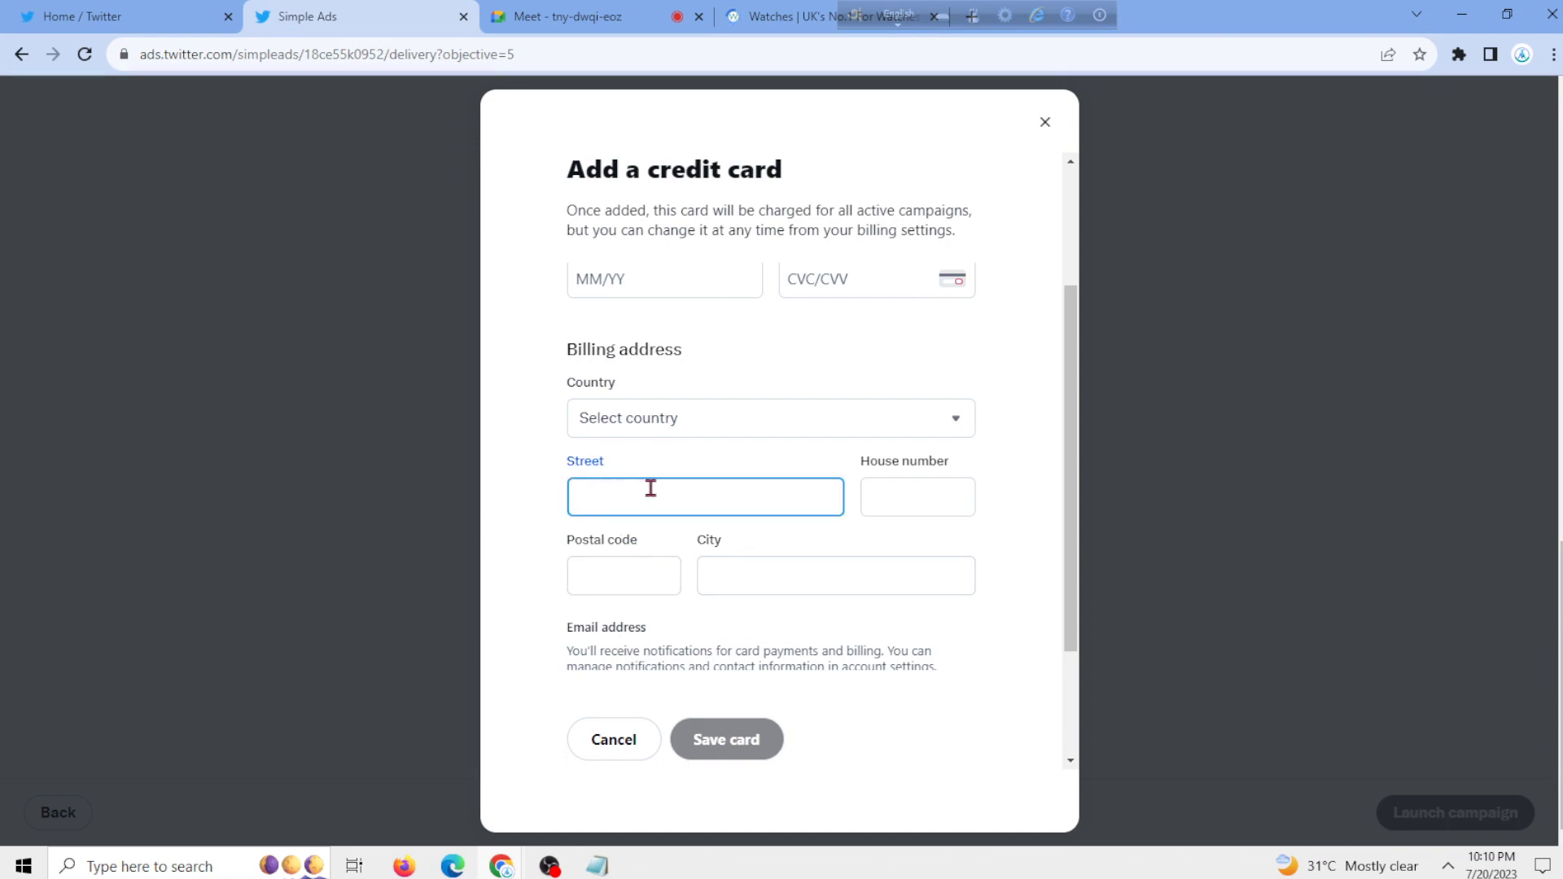
{"action": "left_click", "coordinate": [969, 495]}
{"action": "scroll", "coordinate": [778, 486], "scroll_direction": "down", "scroll_amount": 2}
{"action": "left_click", "coordinate": [599, 410]}
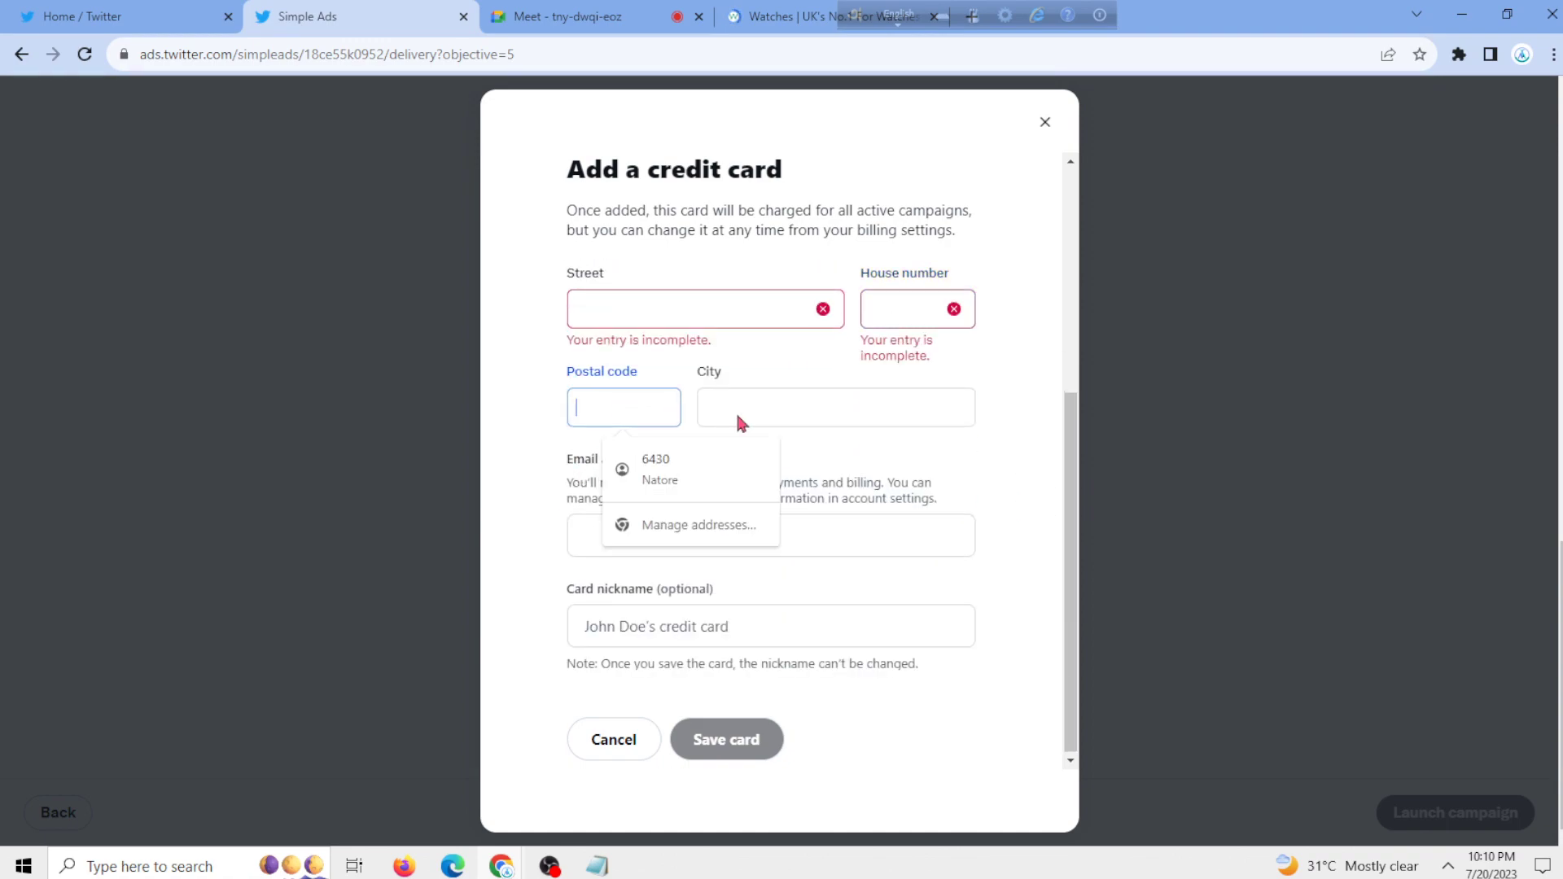
{"action": "left_click", "coordinate": [757, 412]}
{"action": "scroll", "coordinate": [781, 488], "scroll_direction": "down", "scroll_amount": 1}
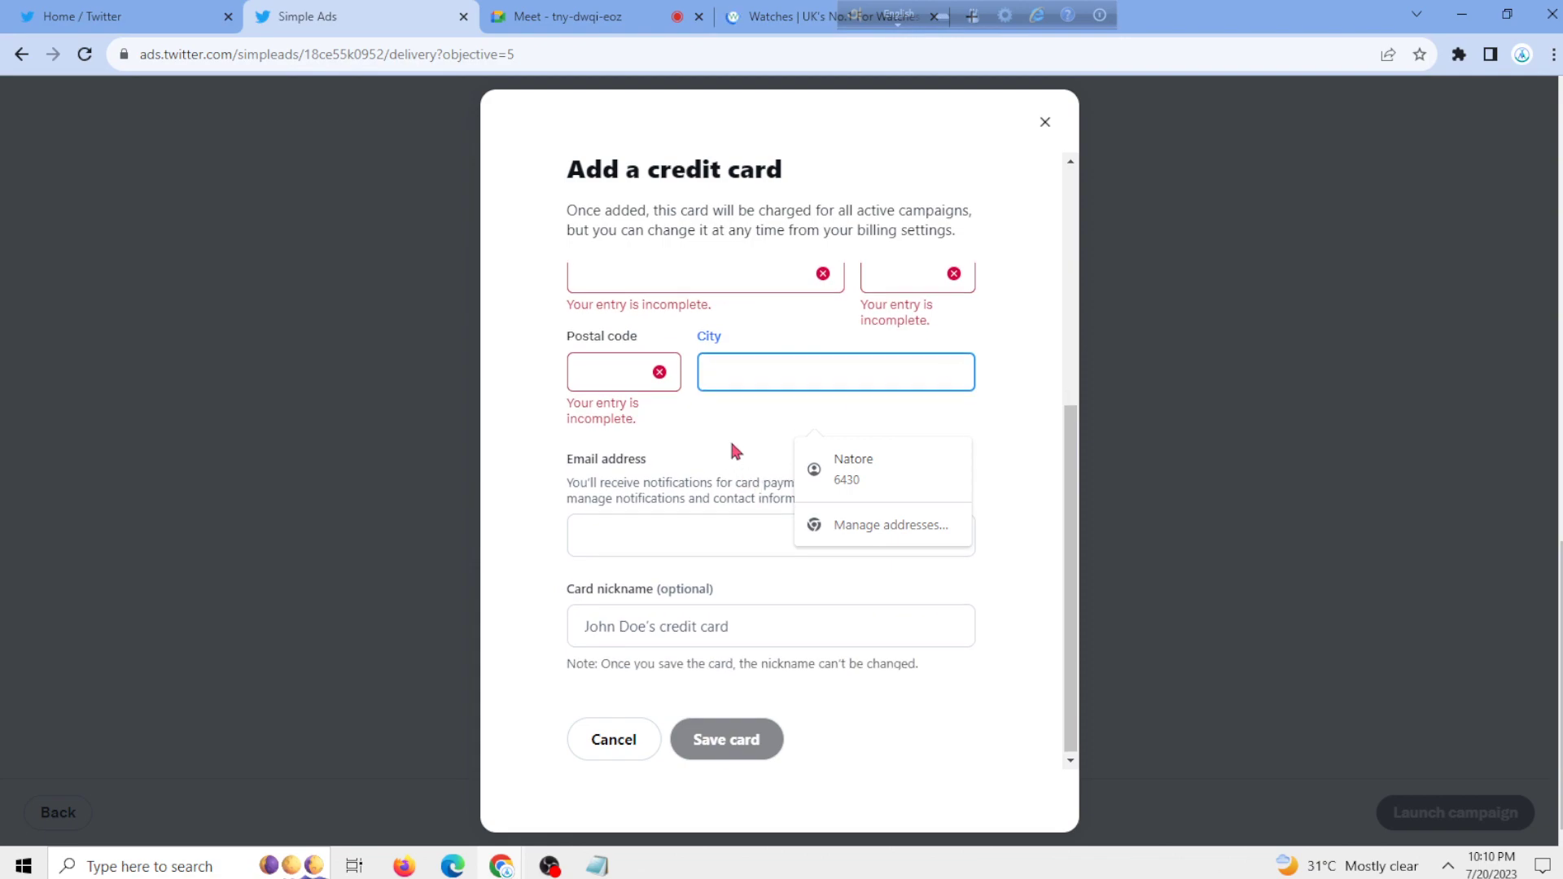
{"action": "left_click", "coordinate": [677, 535]}
{"action": "left_click", "coordinate": [684, 439]}
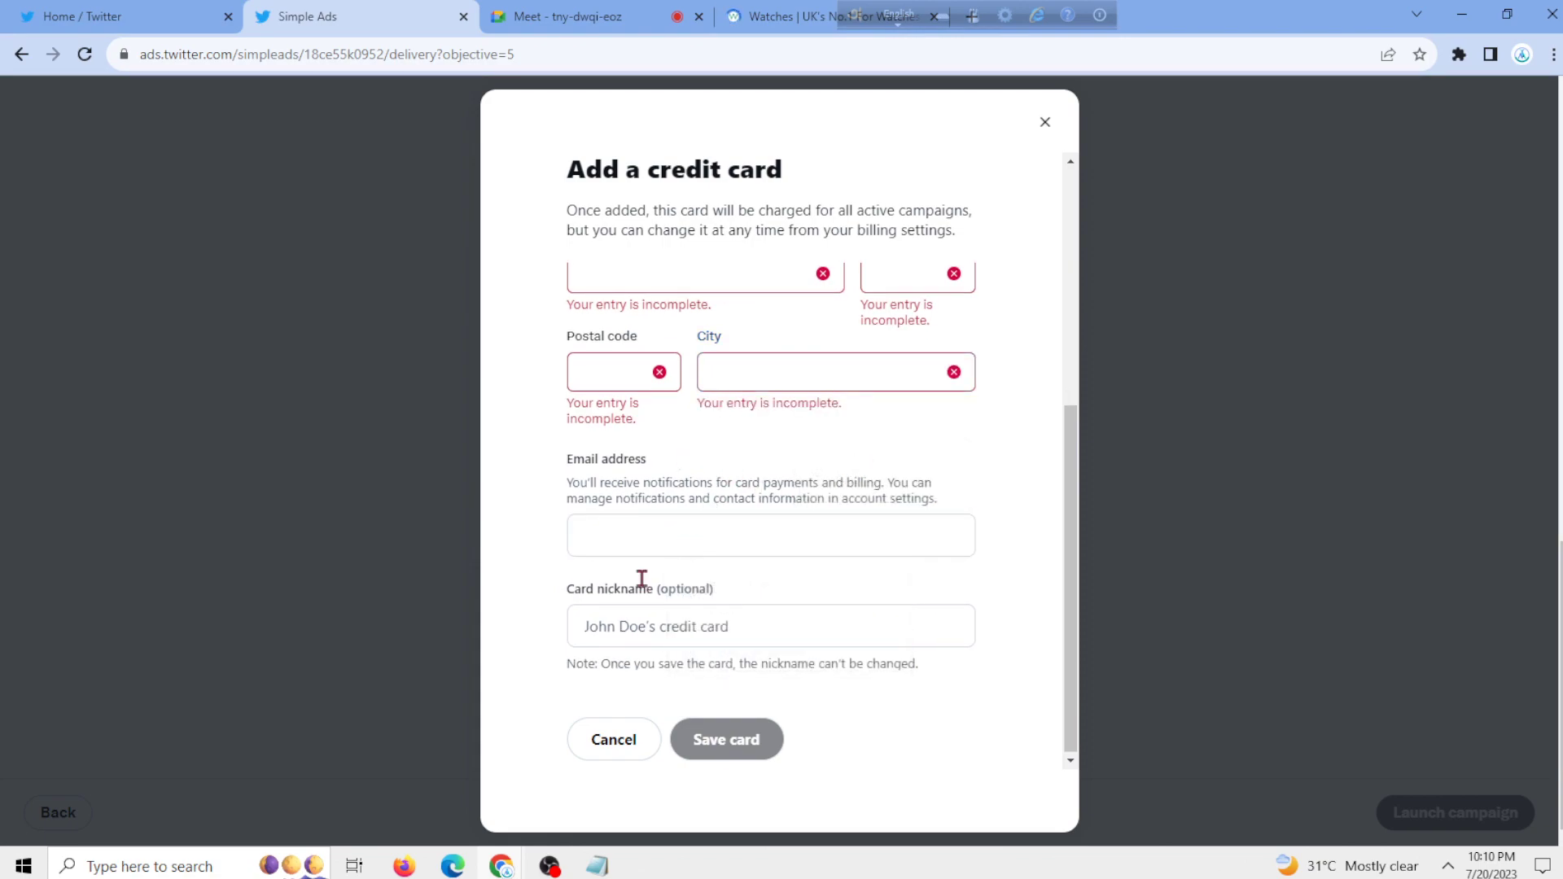
{"action": "left_click", "coordinate": [650, 625]}
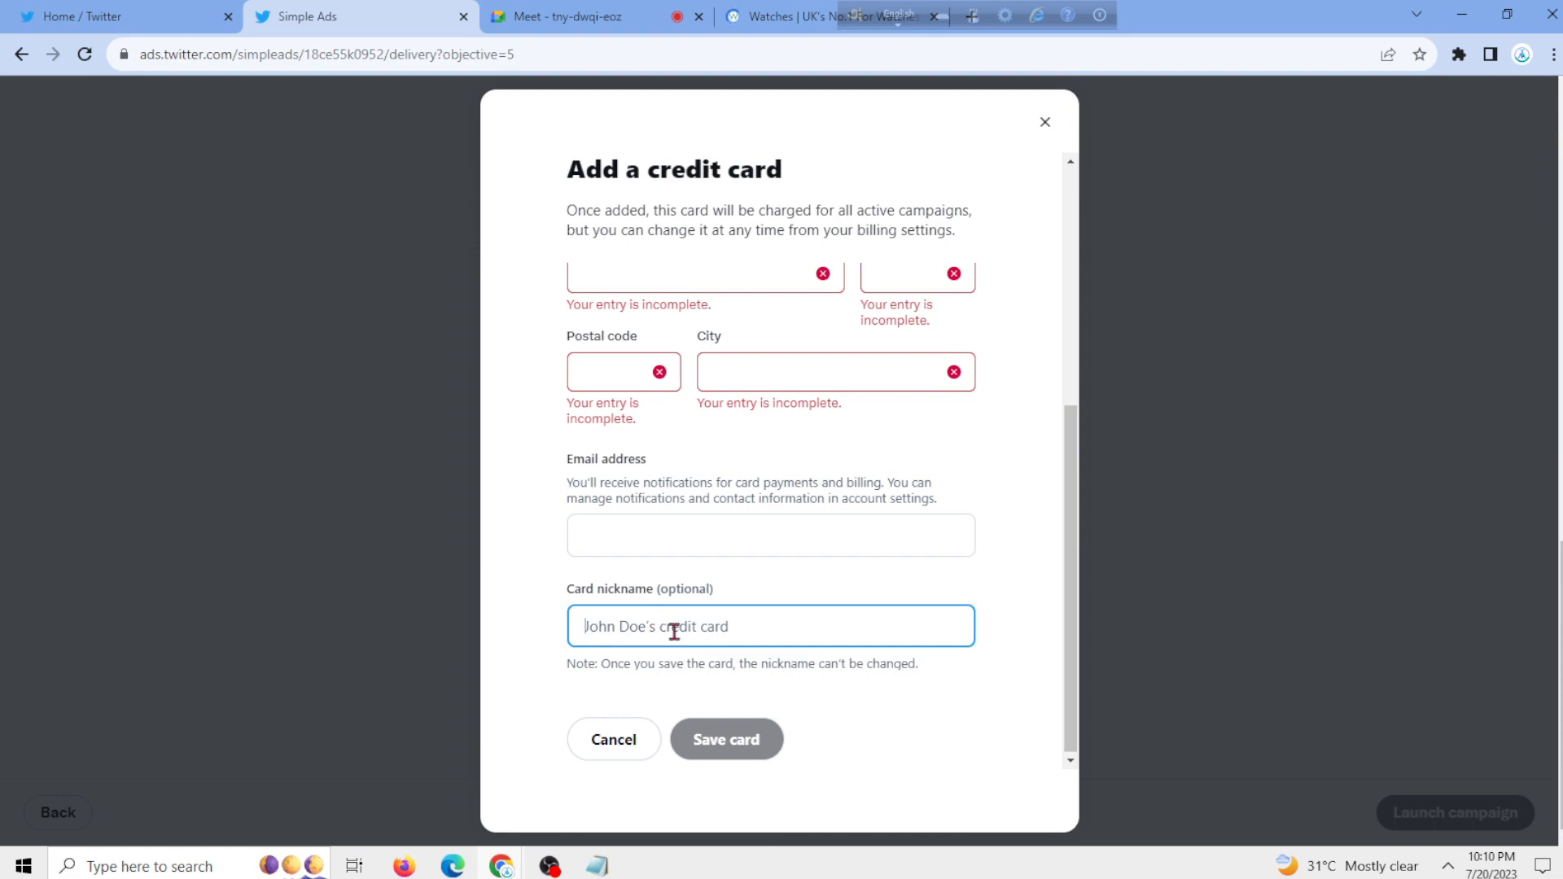
{"action": "left_click", "coordinate": [727, 740]}
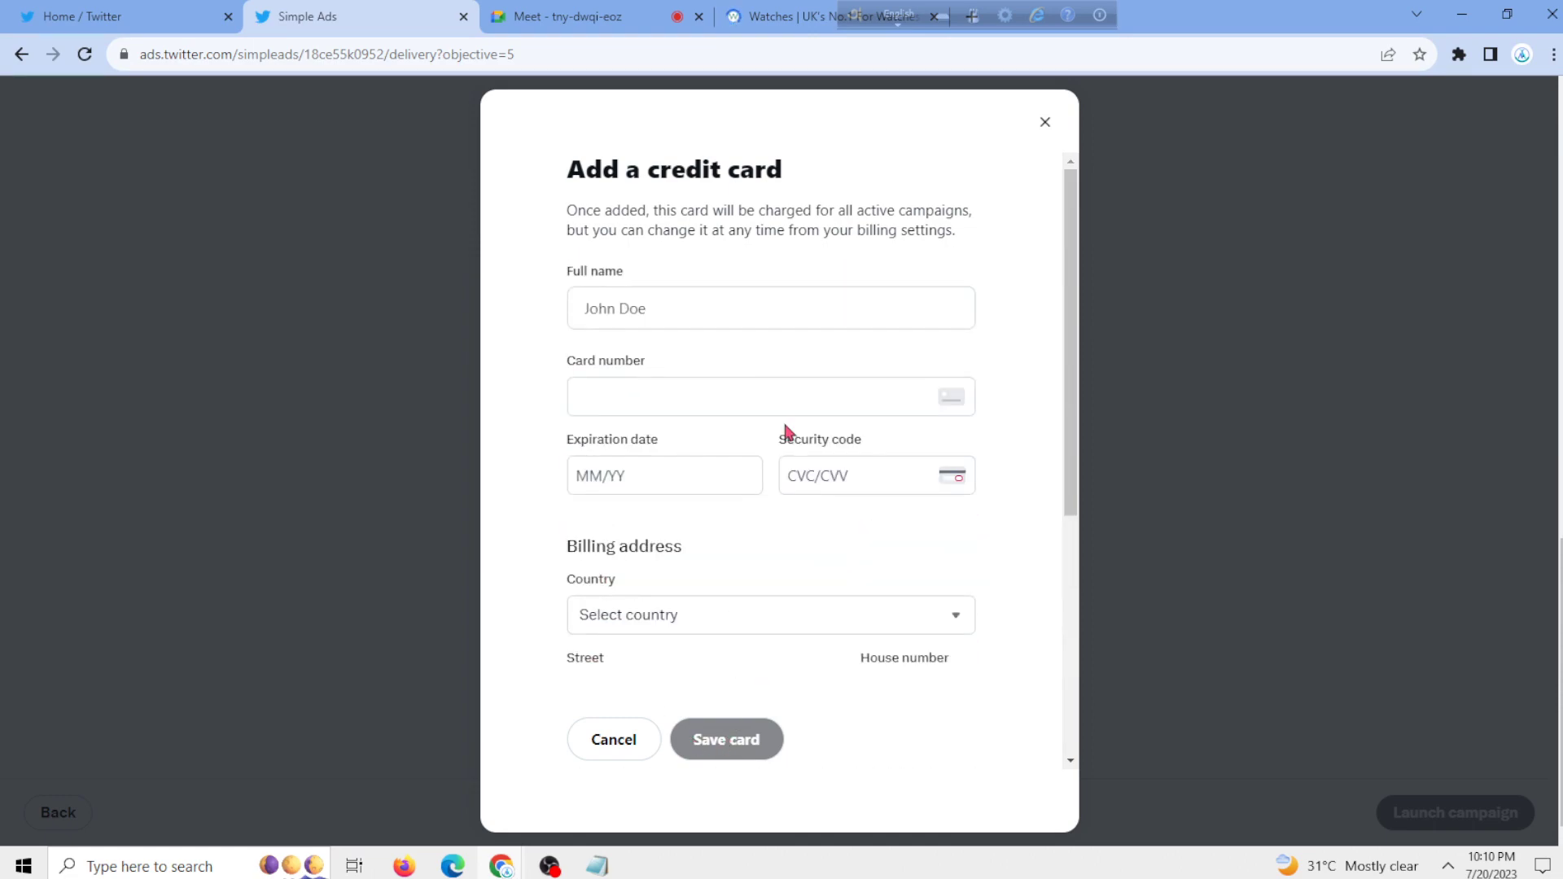
{"action": "left_click", "coordinate": [1045, 122]}
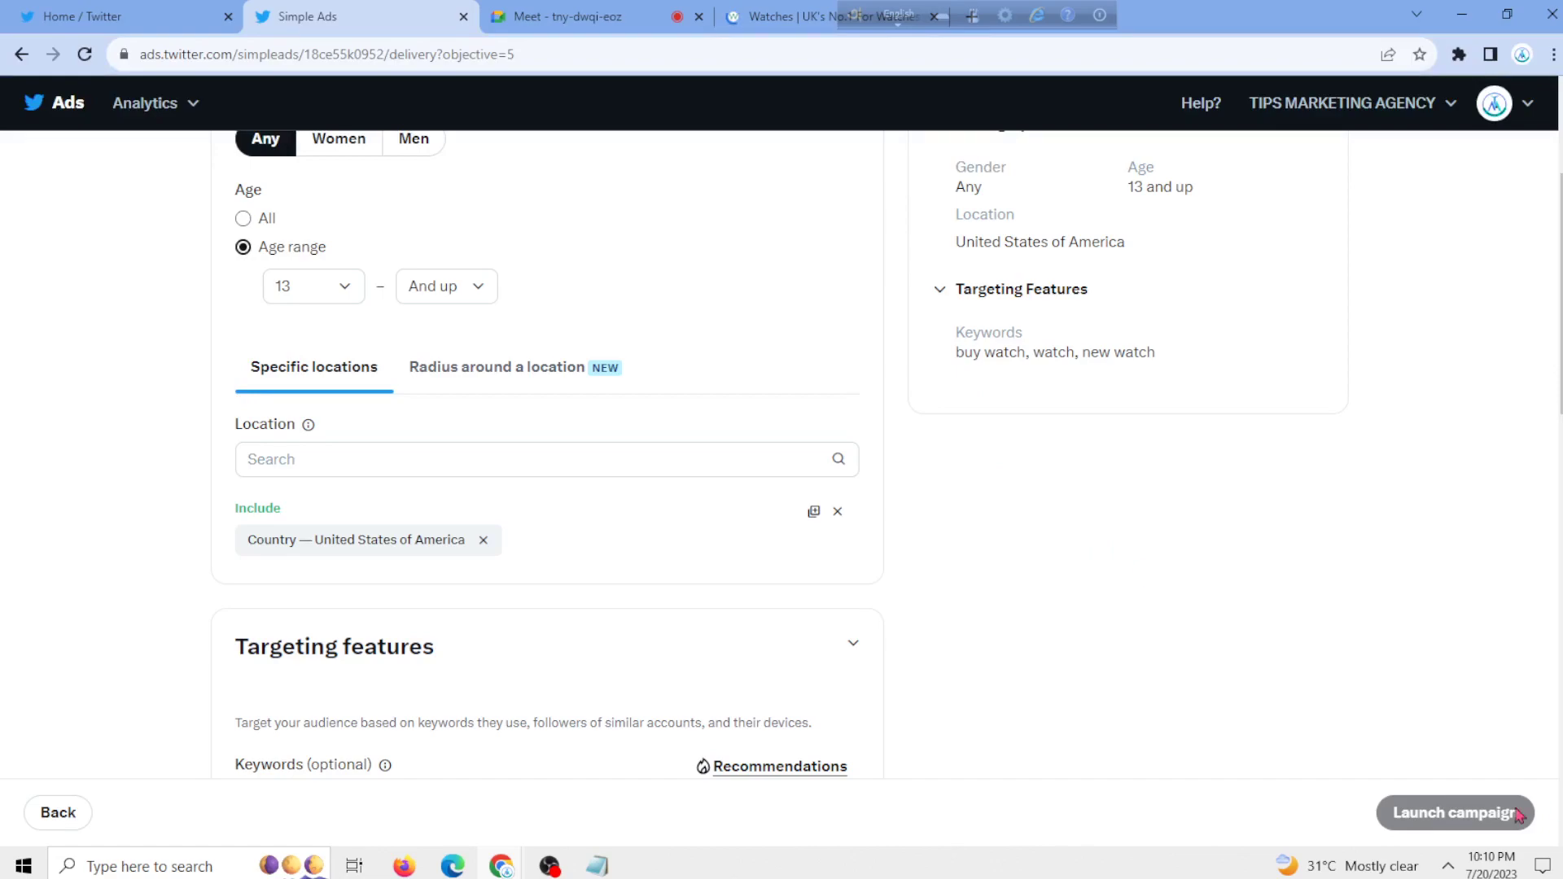
- Return to the Twitter home page, move the floating language toolbar off the browser tabs and open a new browser tab
{"action": "scroll", "coordinate": [524, 562], "scroll_direction": "down", "scroll_amount": 15}
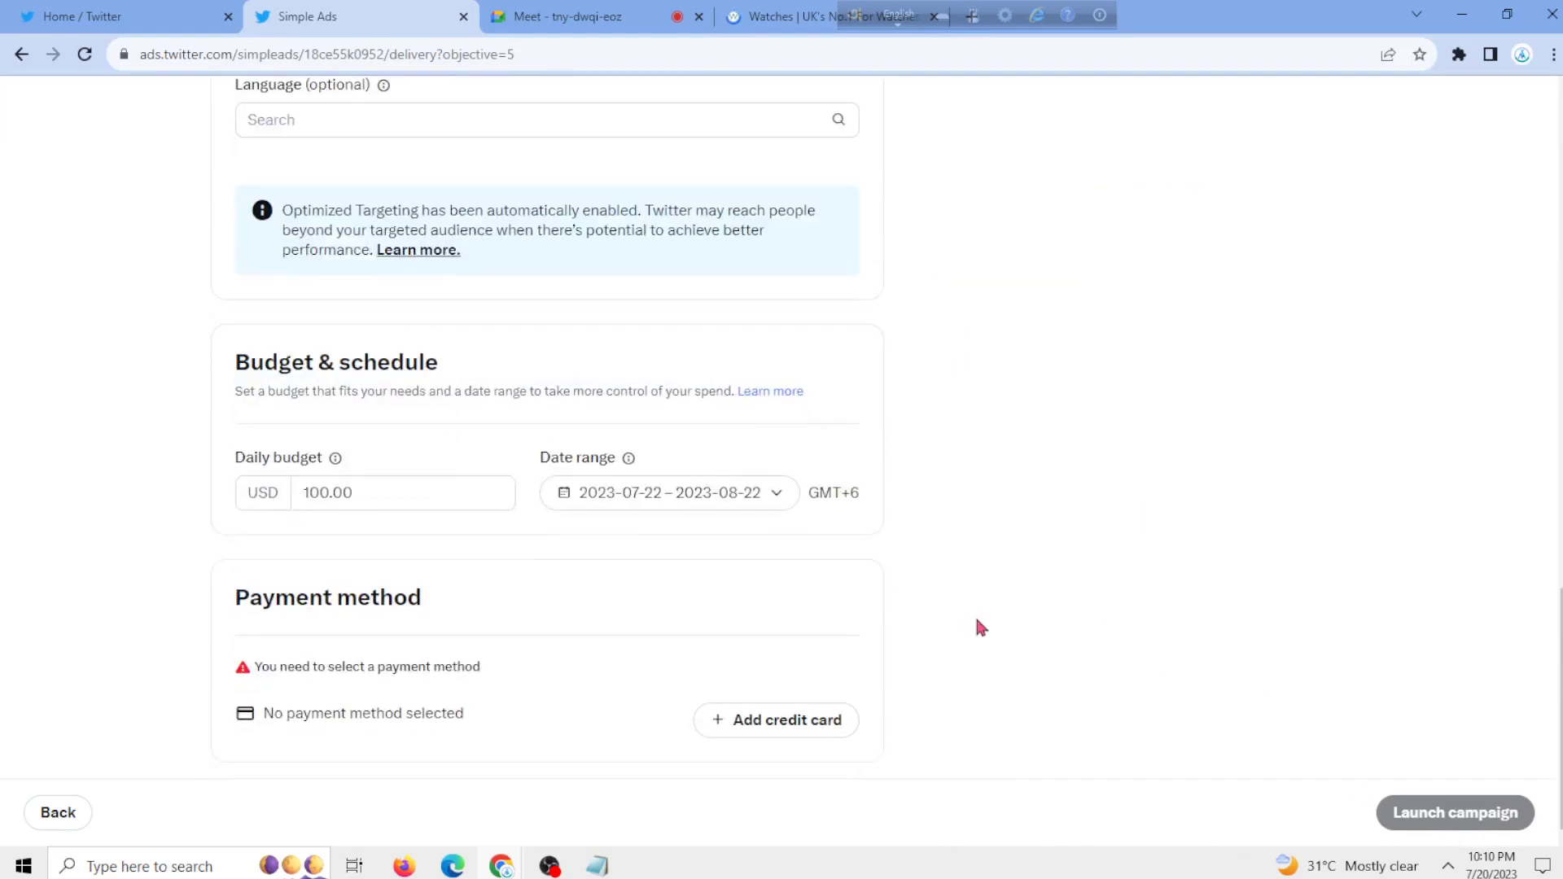
{"action": "scroll", "coordinate": [1071, 736], "scroll_direction": "up", "scroll_amount": 15}
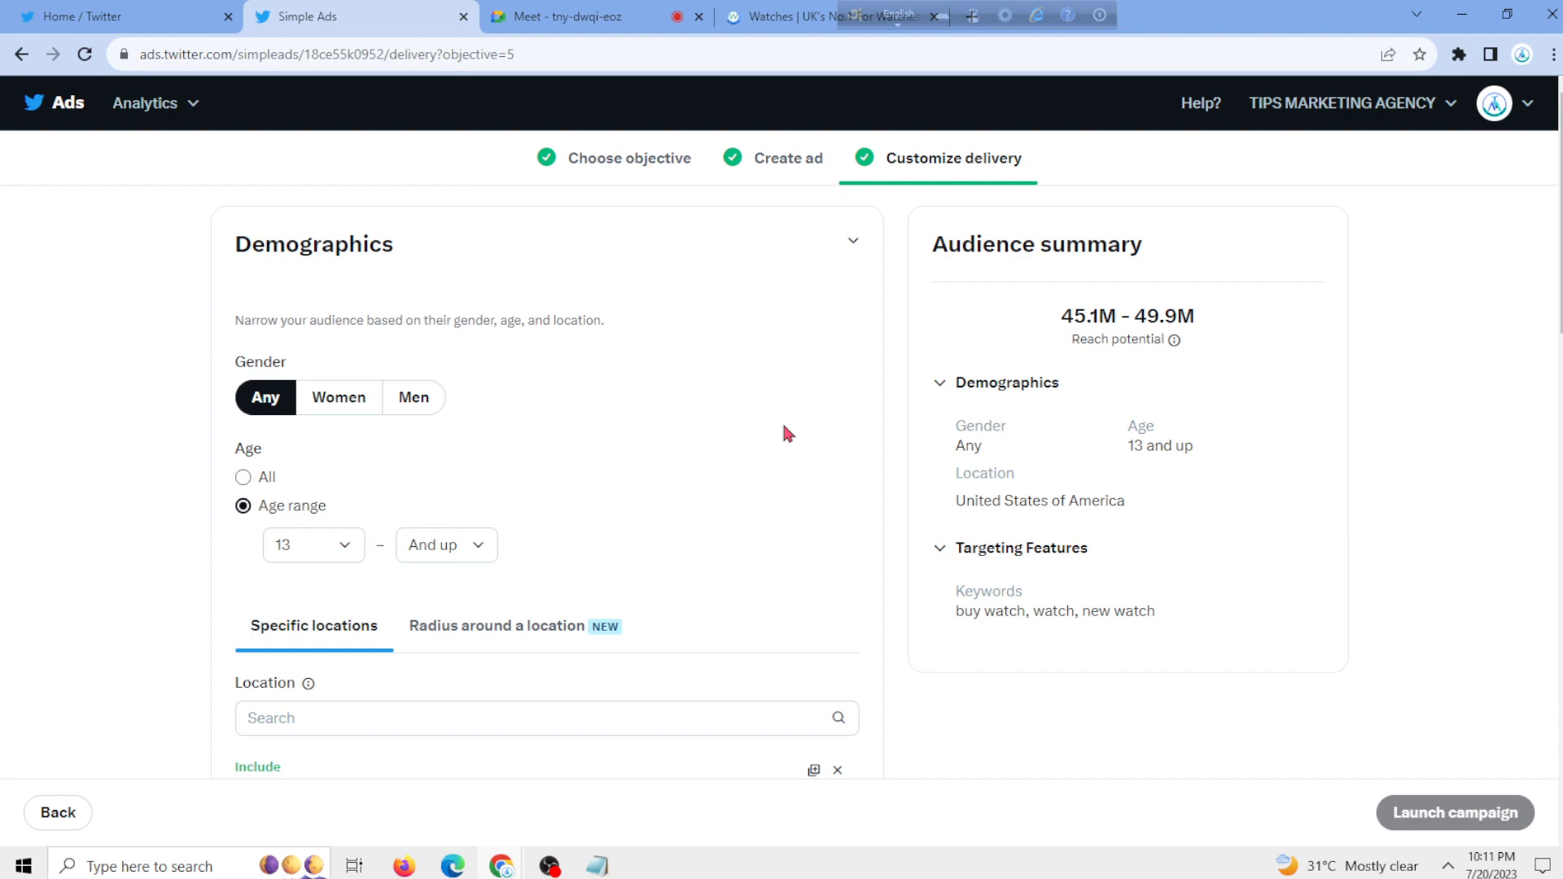
{"action": "left_click", "coordinate": [208, 16]}
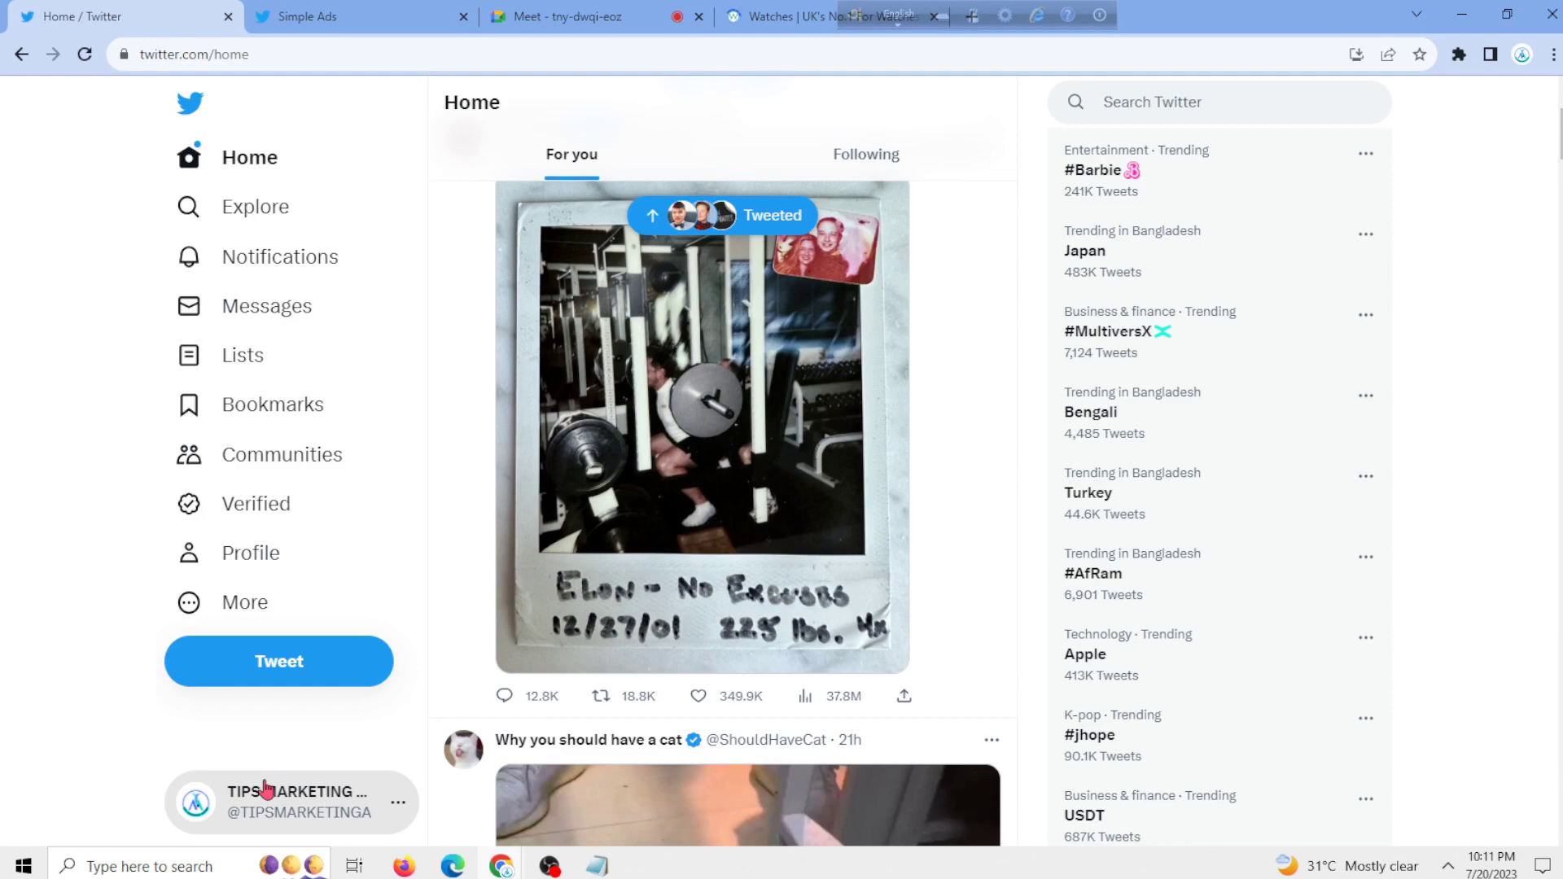
{"action": "left_click_drag", "start_coordinate": [850, 19], "coordinate": [995, 159]}
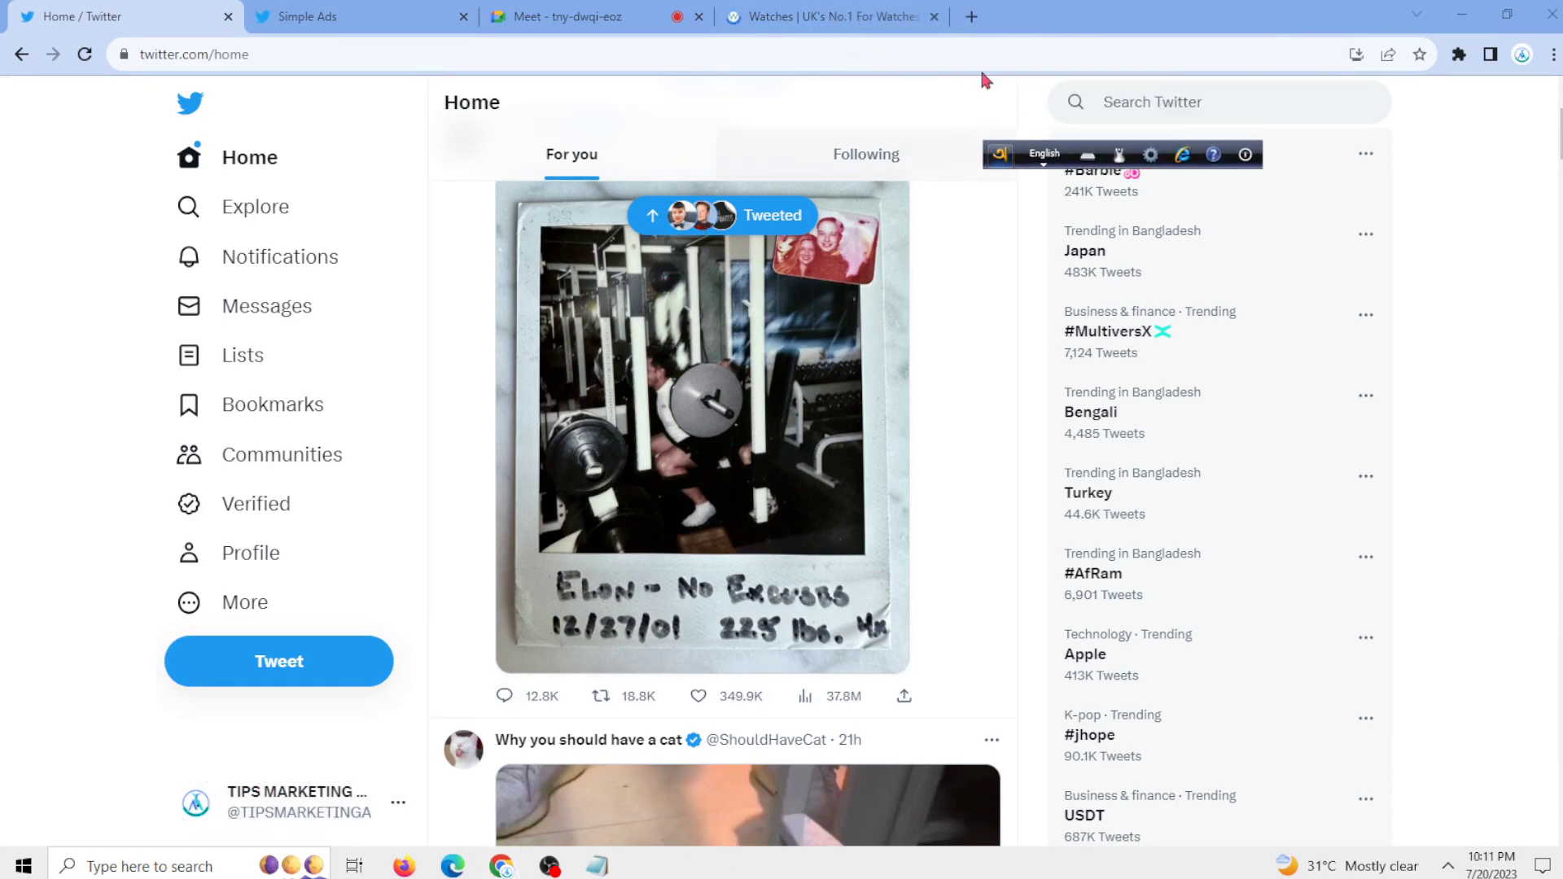
{"action": "left_click", "coordinate": [971, 16]}
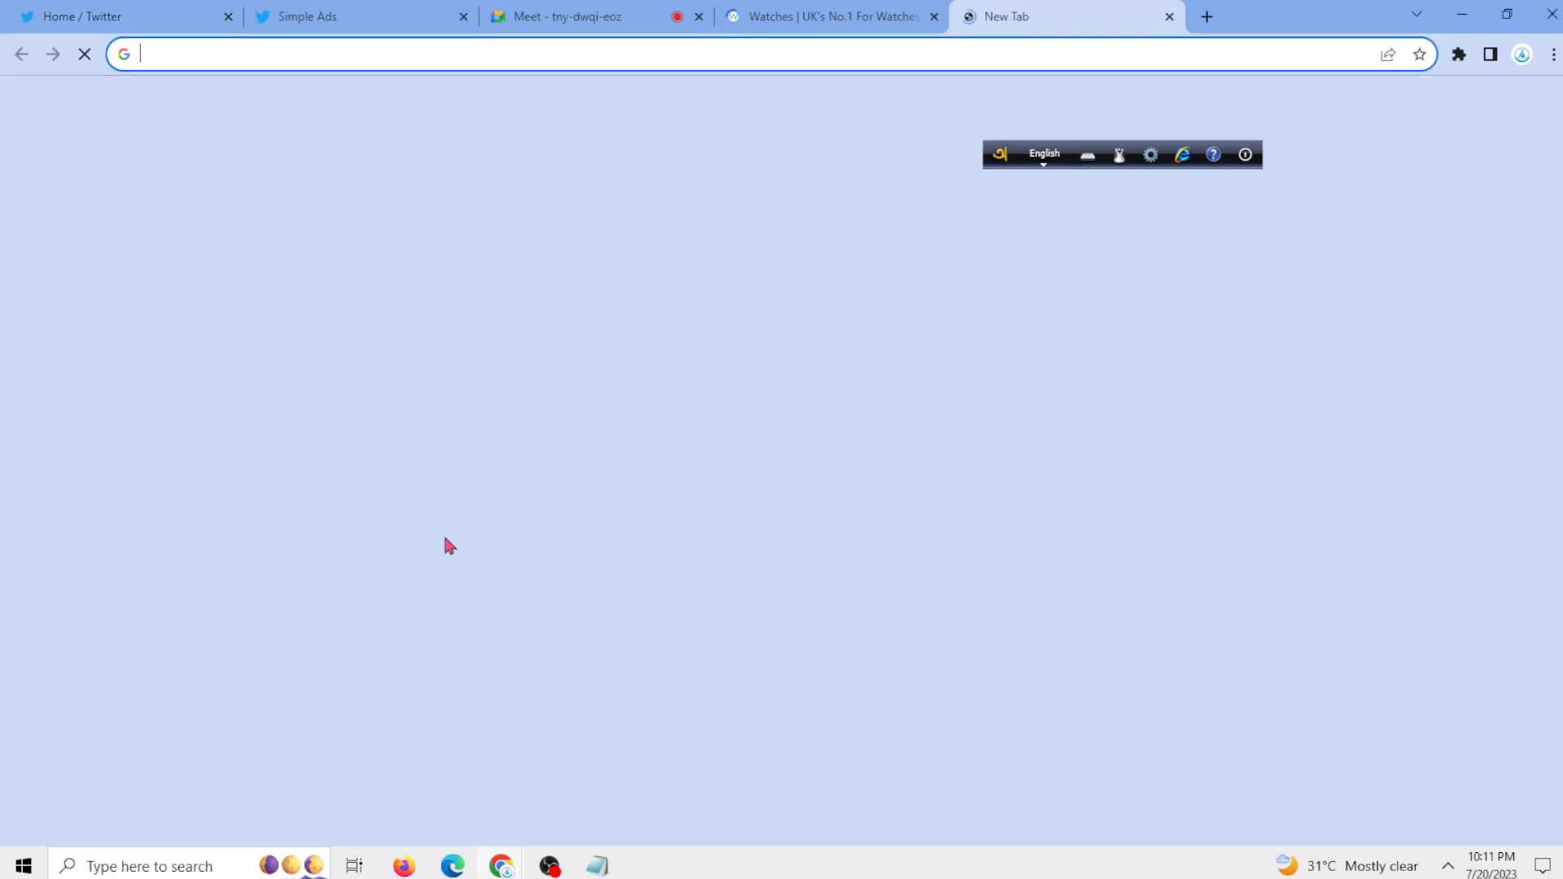